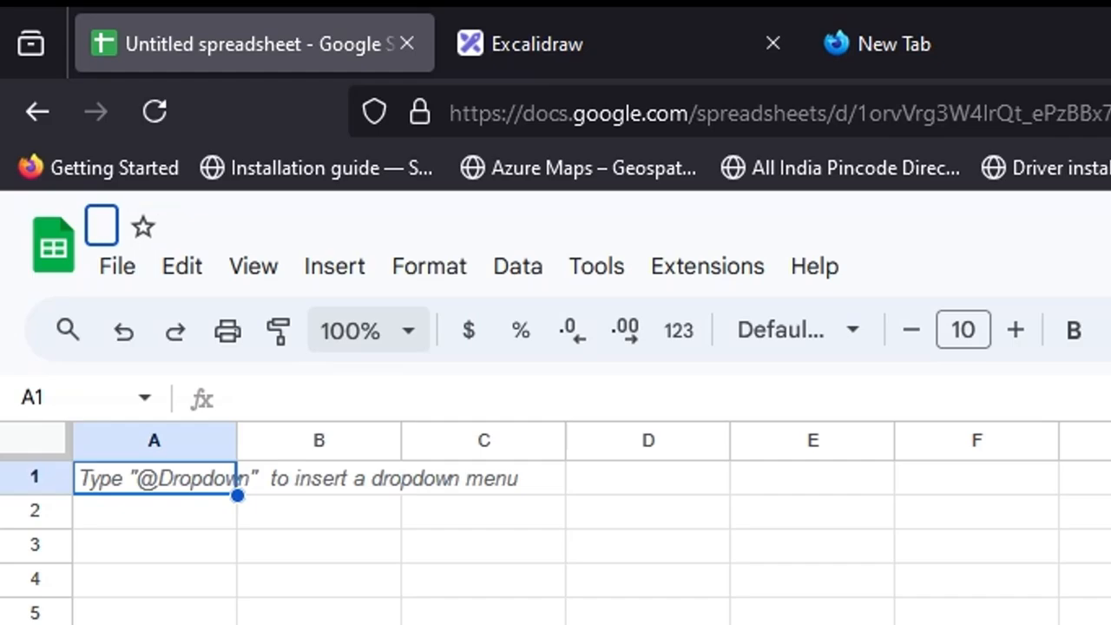
- Rename the spreadsheet as "Scraping Basics Via Google Sheets"
{"action": "type", "text": "Scraping Basics"}
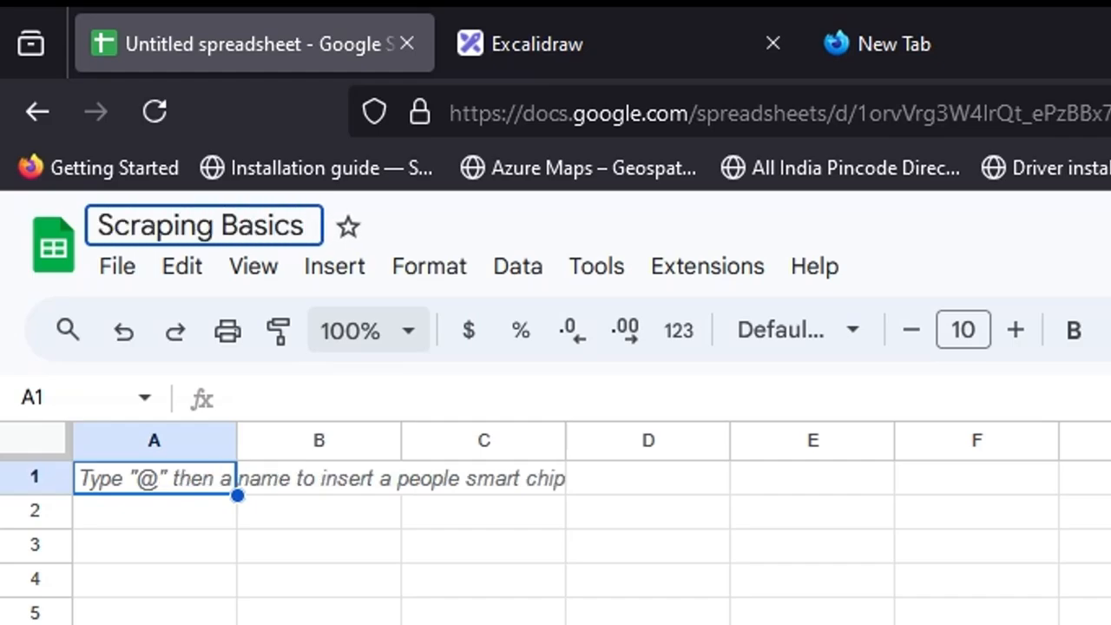
{"action": "type", "text": " Via Google Sheets"}
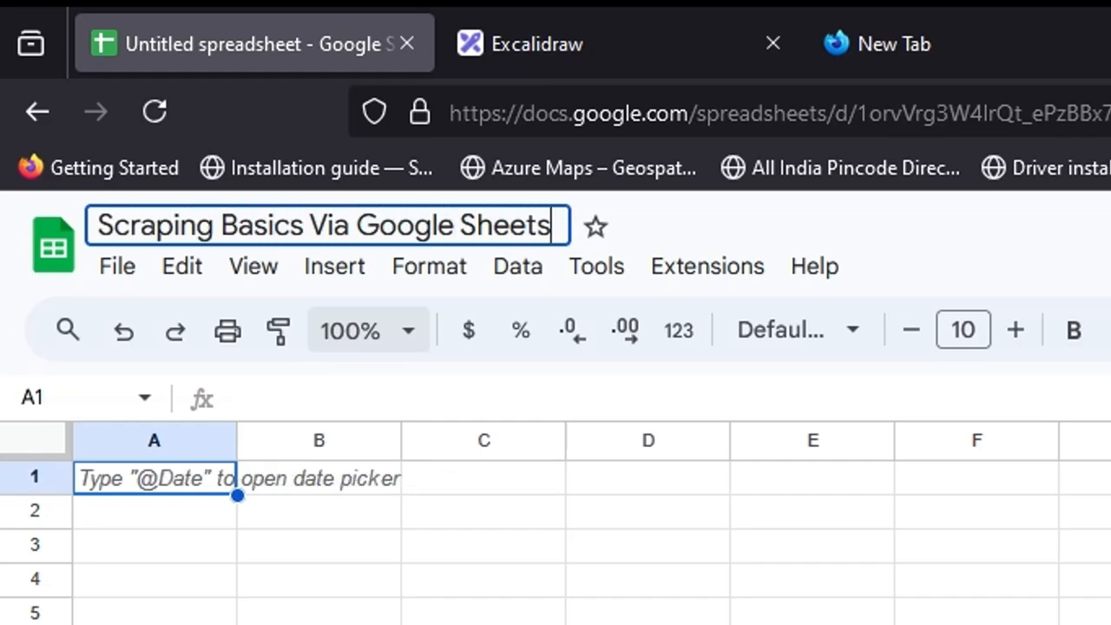
{"action": "left_click", "coordinate": [483, 621]}
{"action": "left_click", "coordinate": [319, 478]}
{"action": "left_click", "coordinate": [154, 478]}
- Search the web for "table data" in the empty browser tab and open the W3Schools HTML Tables page
{"action": "key", "text": "ctrl+Tab"}
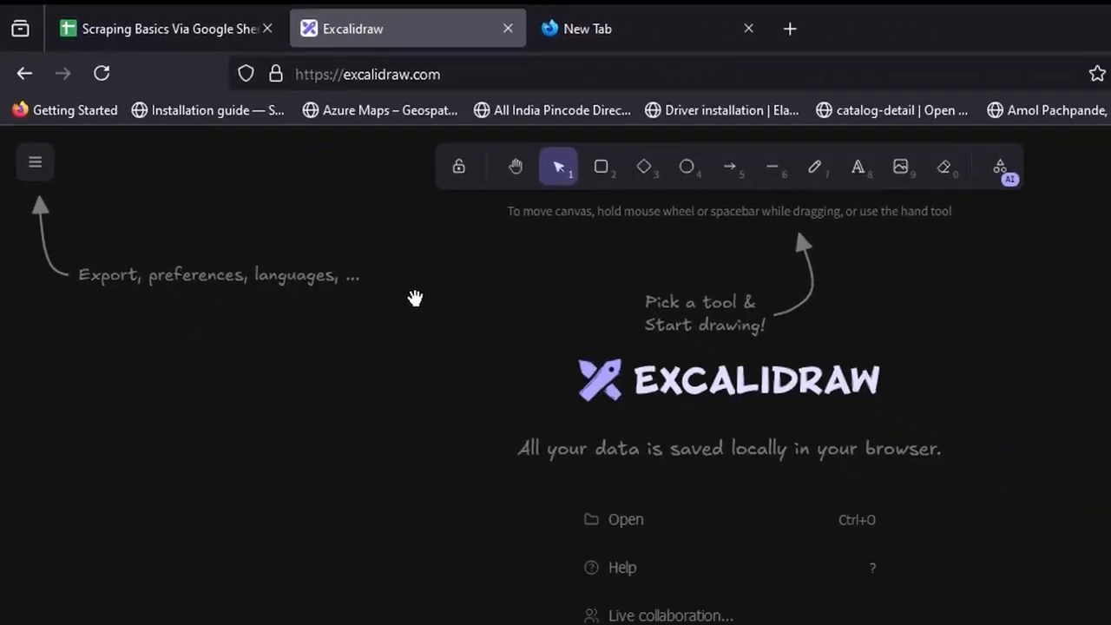
{"action": "key", "text": "ctrl+Tab"}
{"action": "key", "text": "ctrl+shift+Tab"}
{"action": "key", "text": "ctrl+Tab"}
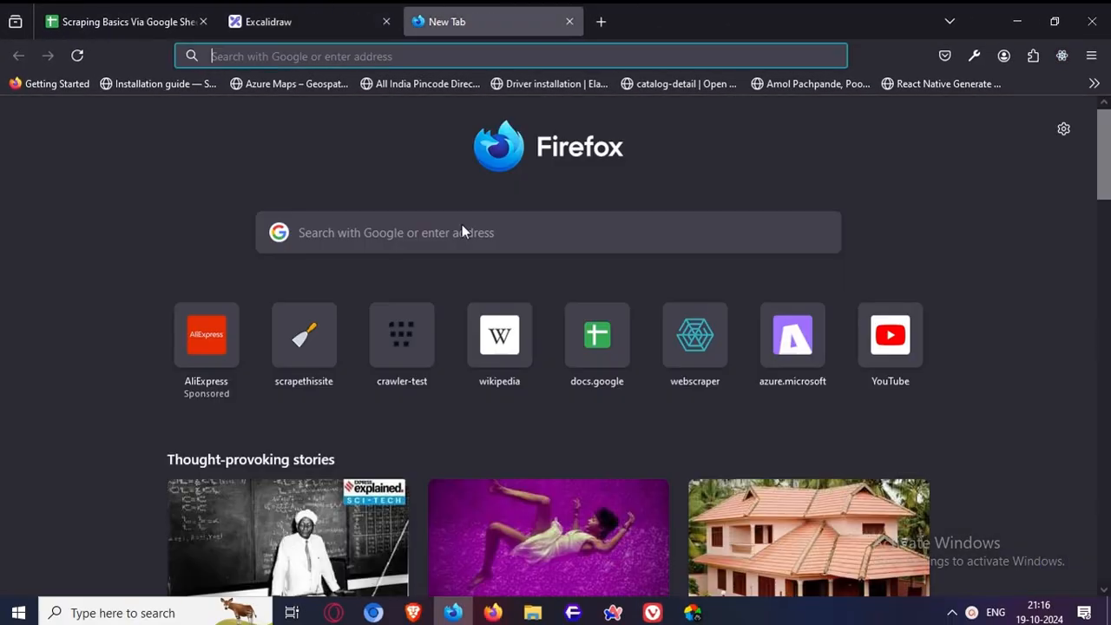
{"action": "left_click", "coordinate": [455, 55]}
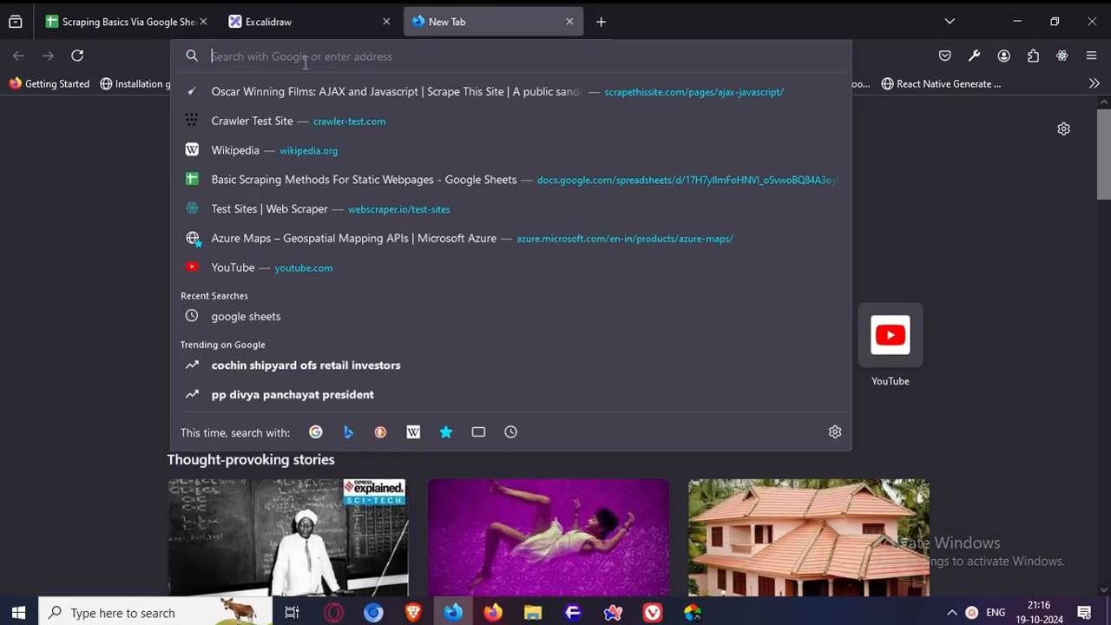
{"action": "type", "text": "a"}
{"action": "key", "text": "BackSpace"}
{"action": "type", "text": "table"}
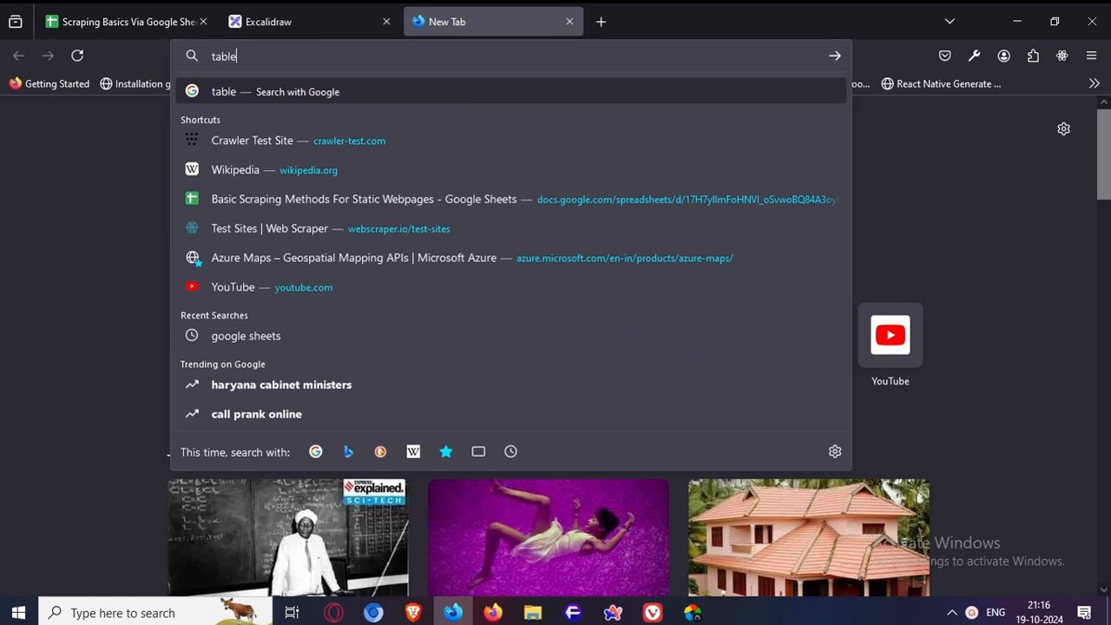
{"action": "type", "text": "s "}
{"action": "type", "text": "data"}
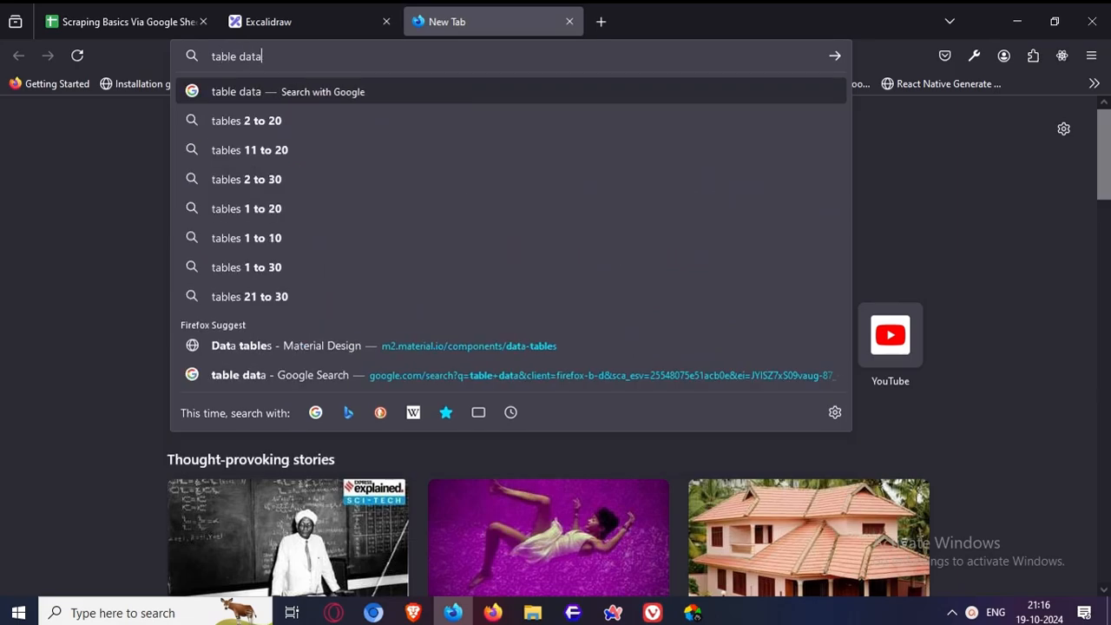
{"action": "key", "text": "Return"}
{"action": "scroll", "coordinate": [300, 275], "scroll_direction": "down", "scroll_amount": 2}
{"action": "left_click", "coordinate": [231, 277]}
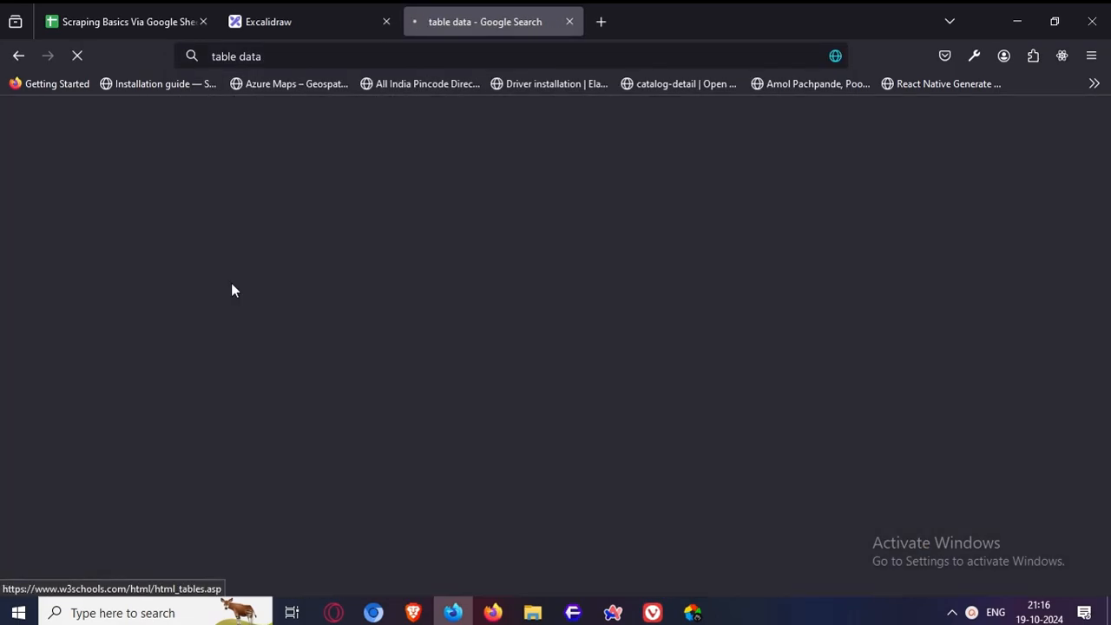
- Examine the HTML Tables page: the example table, the cell and header markup, and the table tag reference
{"action": "scroll", "coordinate": [764, 304], "scroll_direction": "down", "scroll_amount": 3}
{"action": "left_click_drag", "start_coordinate": [724, 330], "coordinate": [396, 168]}
{"action": "scroll", "coordinate": [456, 287], "scroll_direction": "up", "scroll_amount": 3}
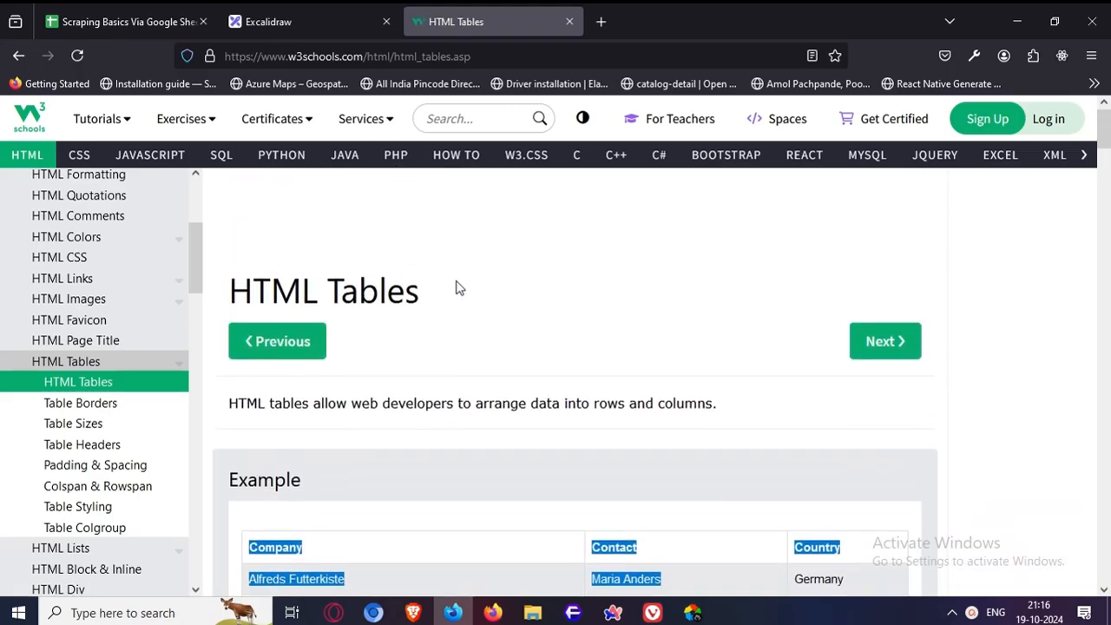
{"action": "scroll", "coordinate": [520, 273], "scroll_direction": "down", "scroll_amount": 12}
{"action": "scroll", "coordinate": [476, 307], "scroll_direction": "down", "scroll_amount": 3}
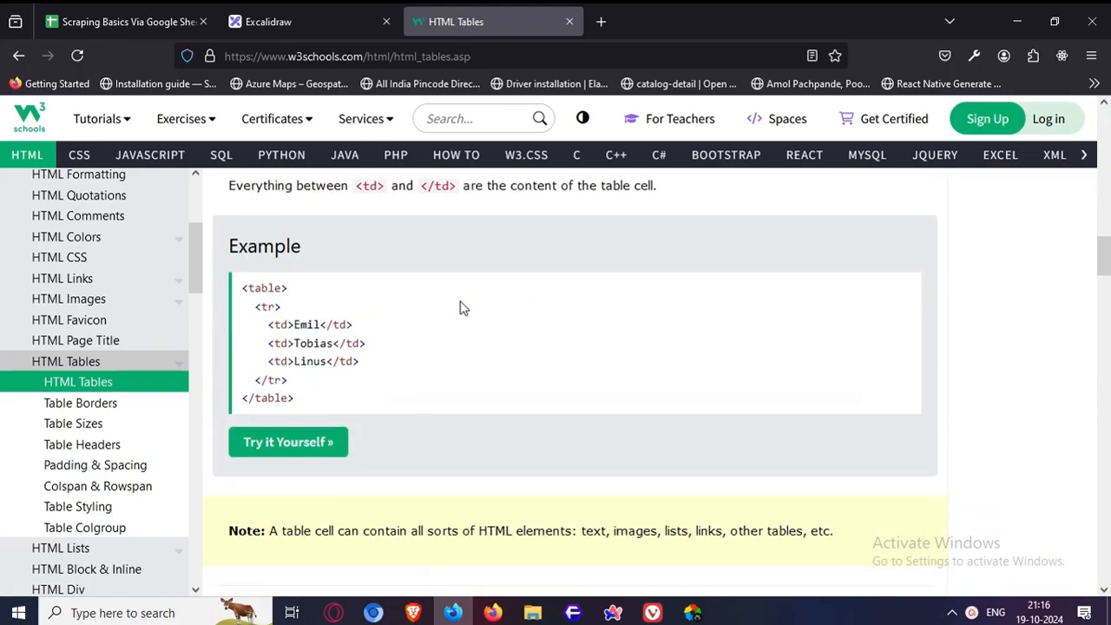
{"action": "left_click_drag", "start_coordinate": [245, 285], "coordinate": [436, 332]}
{"action": "scroll", "coordinate": [451, 353], "scroll_direction": "down", "scroll_amount": 5}
{"action": "scroll", "coordinate": [569, 359], "scroll_direction": "down", "scroll_amount": 3}
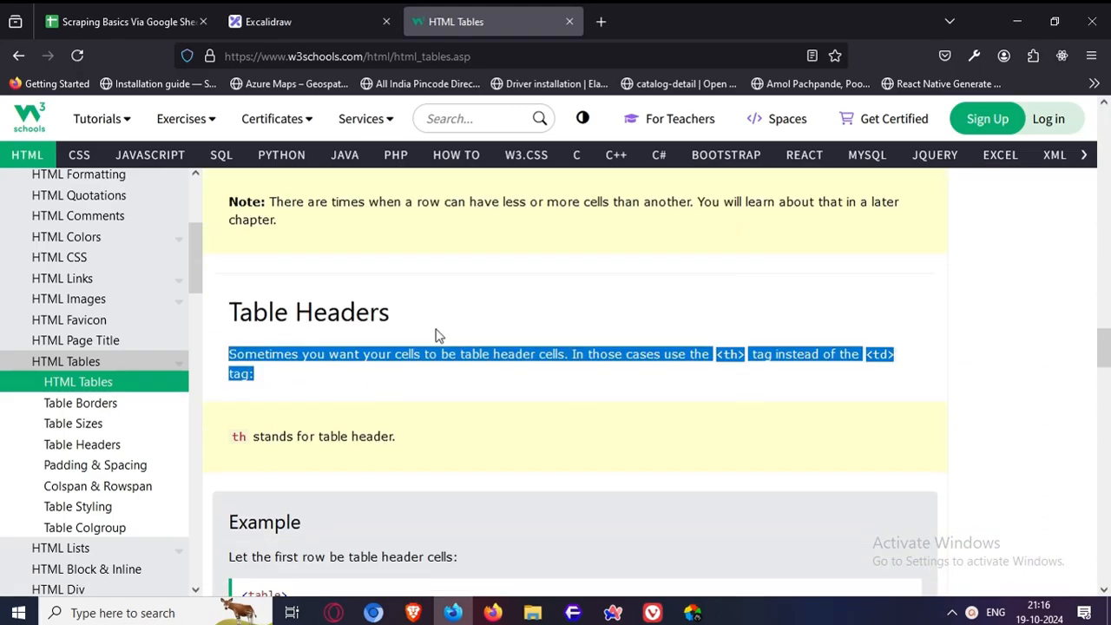
{"action": "scroll", "coordinate": [524, 357], "scroll_direction": "down", "scroll_amount": 12}
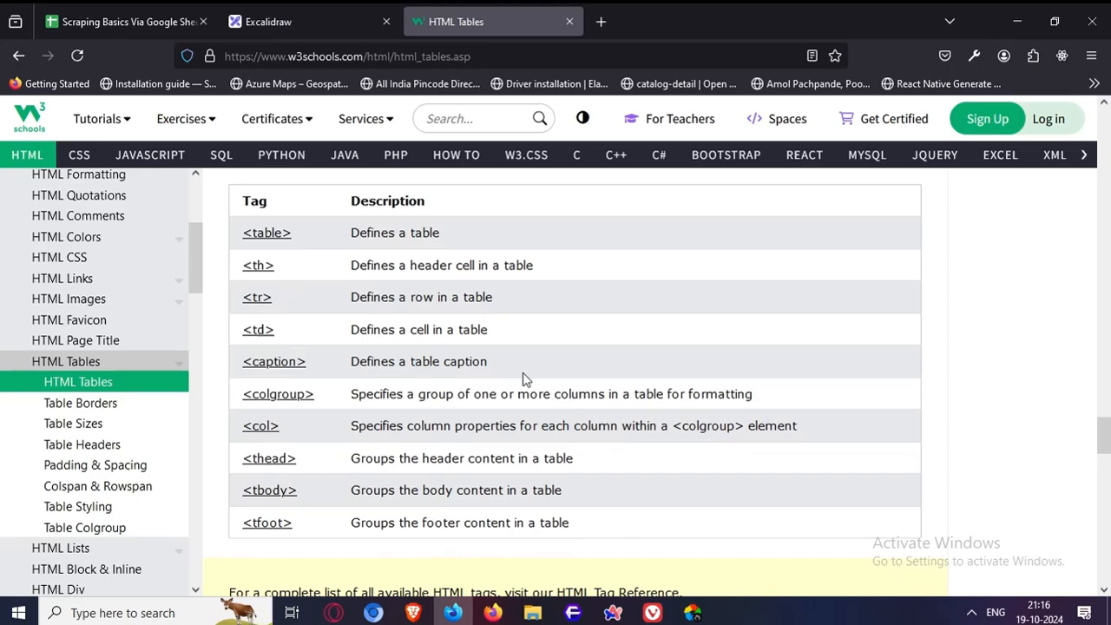
{"action": "left_click_drag", "start_coordinate": [524, 380], "coordinate": [426, 298]}
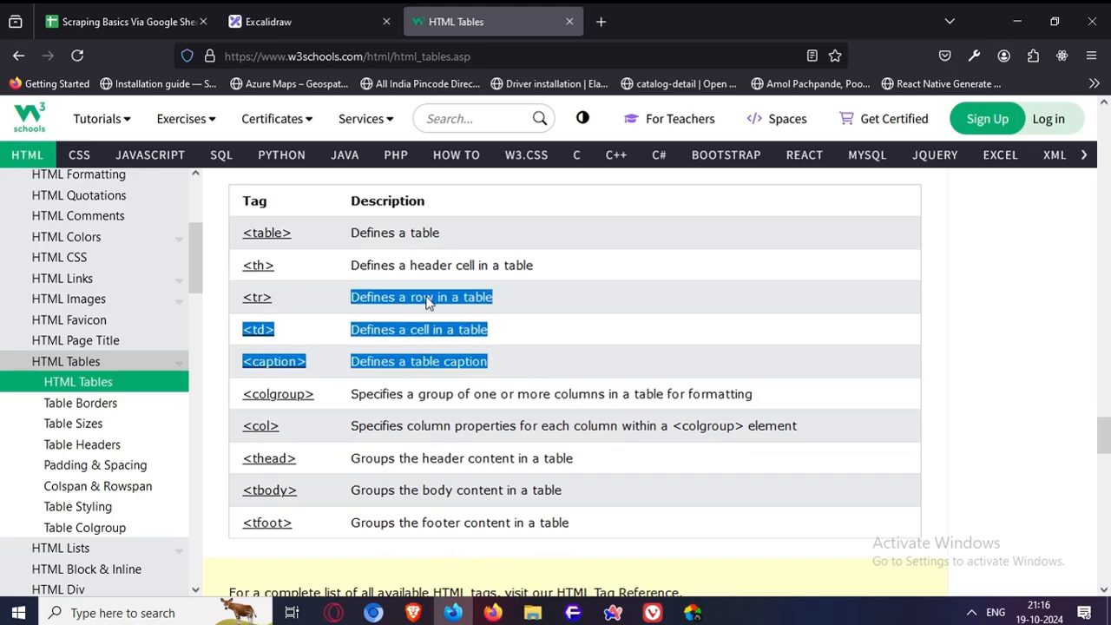
{"action": "left_click_drag", "start_coordinate": [219, 195], "coordinate": [507, 489]}
{"action": "scroll", "coordinate": [491, 382], "scroll_direction": "down", "scroll_amount": 10}
{"action": "scroll", "coordinate": [521, 407], "scroll_direction": "down", "scroll_amount": 8}
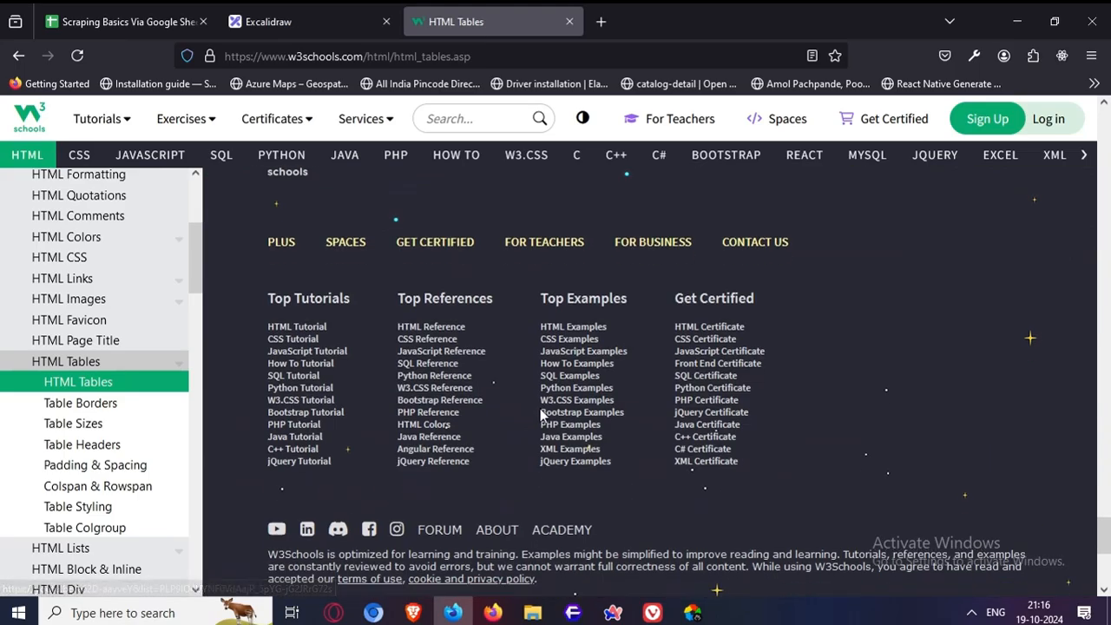
{"action": "scroll", "coordinate": [536, 402], "scroll_direction": "up", "scroll_amount": 8}
- Reorder the browser tabs so Excalidraw comes before the spreadsheet, and return to the spreadsheet
{"action": "left_click", "coordinate": [365, 13]}
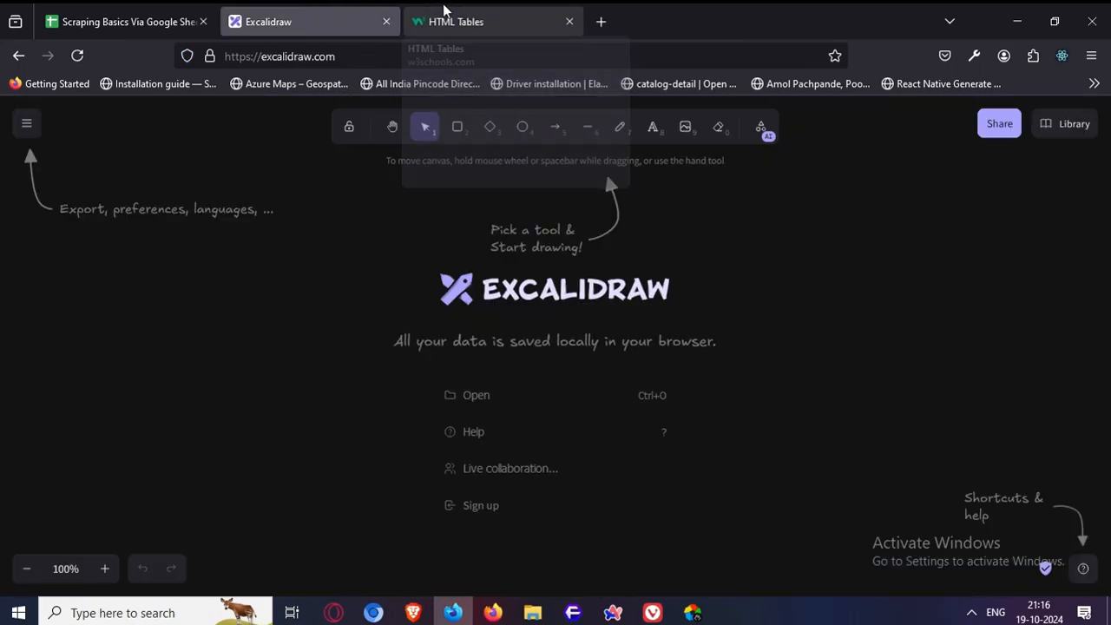
{"action": "left_click", "coordinate": [94, 10]}
{"action": "left_click_drag", "start_coordinate": [300, 19], "coordinate": [136, 9]}
{"action": "left_click", "coordinate": [341, 10]}
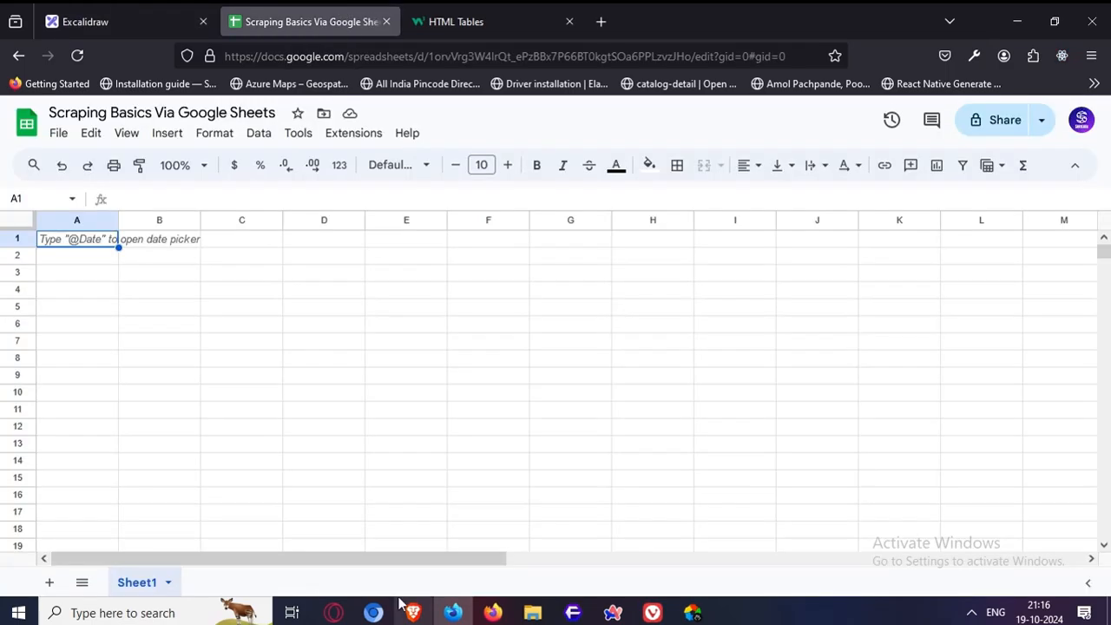
- Begin an IMPORTHTML formula in cell A1 with an empty pair of quotes for the URL argument
{"action": "left_click", "coordinate": [227, 261]}
{"action": "left_click", "coordinate": [92, 245]}
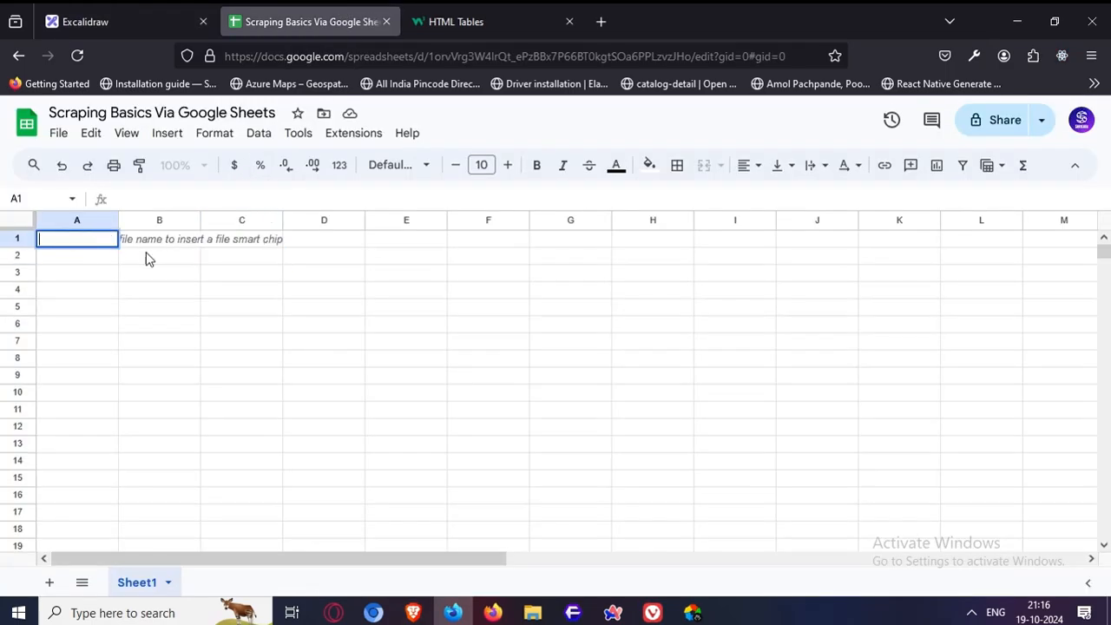
{"action": "left_click", "coordinate": [212, 294]}
{"action": "left_click", "coordinate": [77, 246]}
{"action": "type", "text": "=import"}
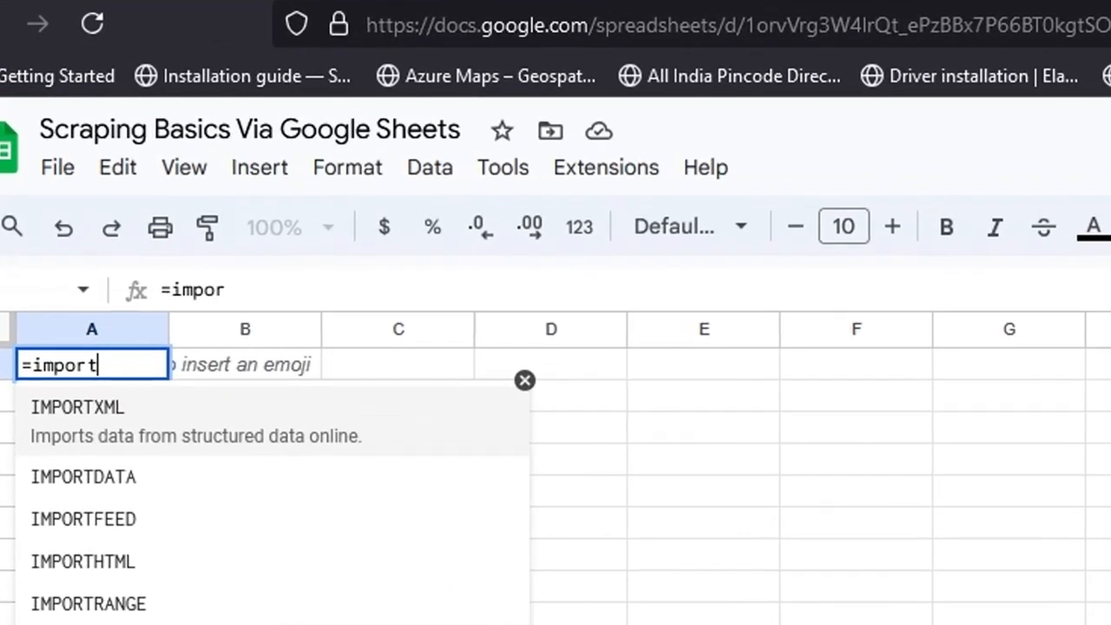
{"action": "type", "text": "html"}
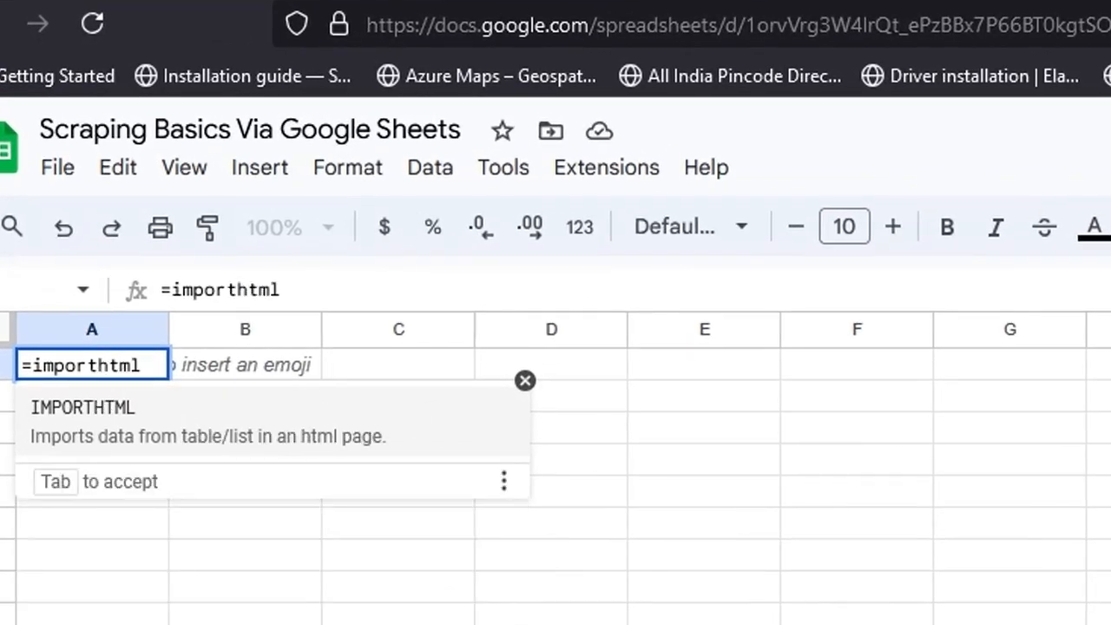
{"action": "type", "text": "("}
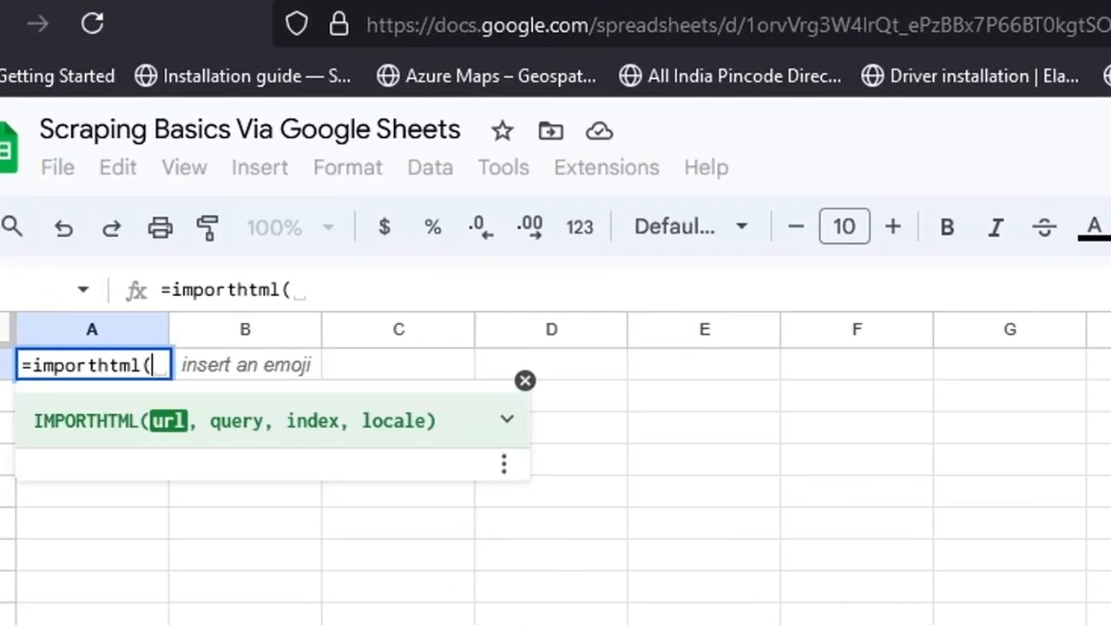
{"action": "type", "text": "\"\""}
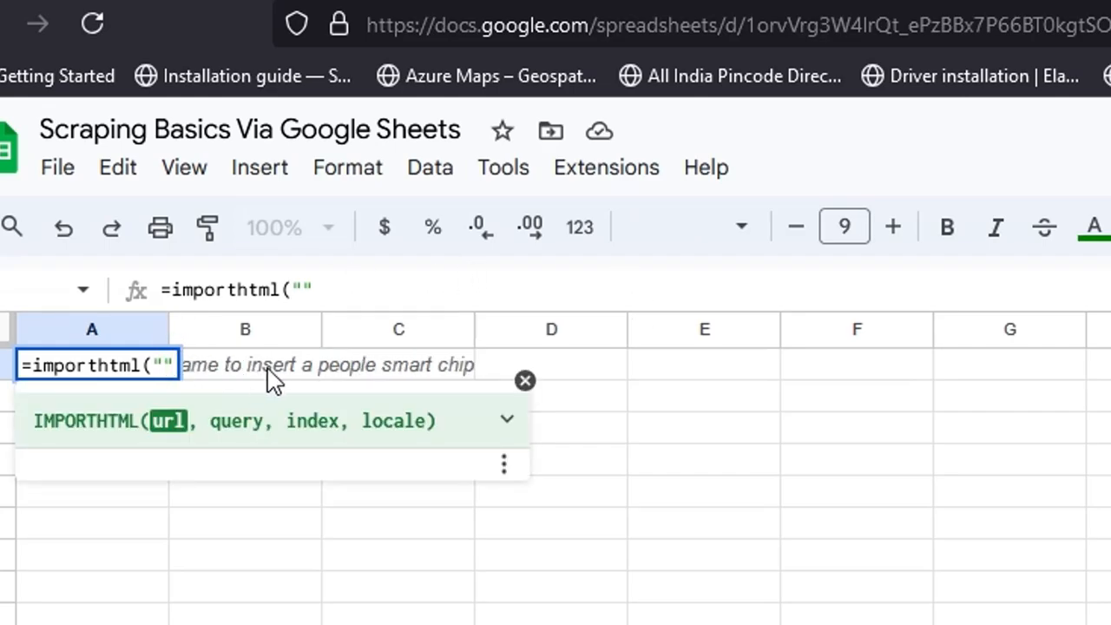
{"action": "left_click", "coordinate": [738, 1]}
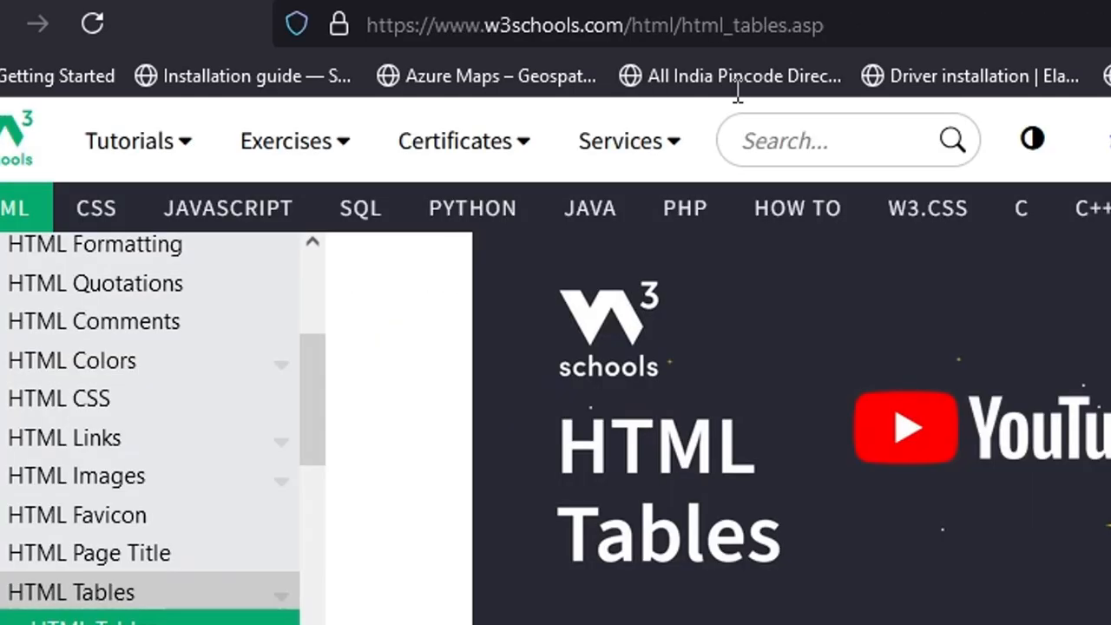
{"action": "left_click", "coordinate": [744, 24]}
{"action": "key", "text": "ctrl+c"}
{"action": "left_click", "coordinate": [295, 2]}
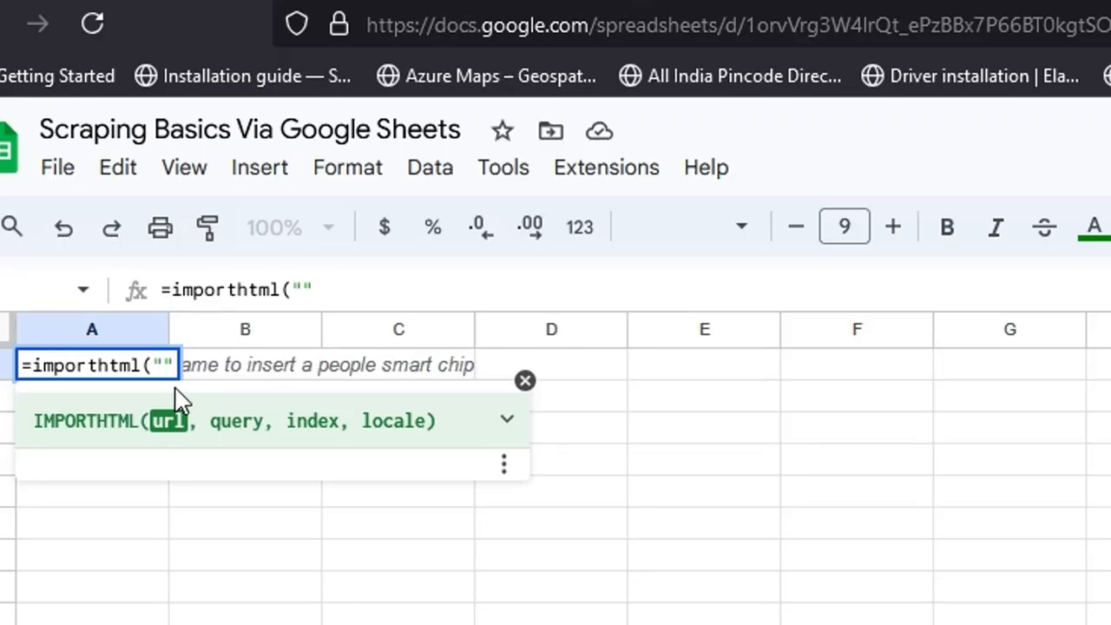
{"action": "key", "text": "ctrl+v"}
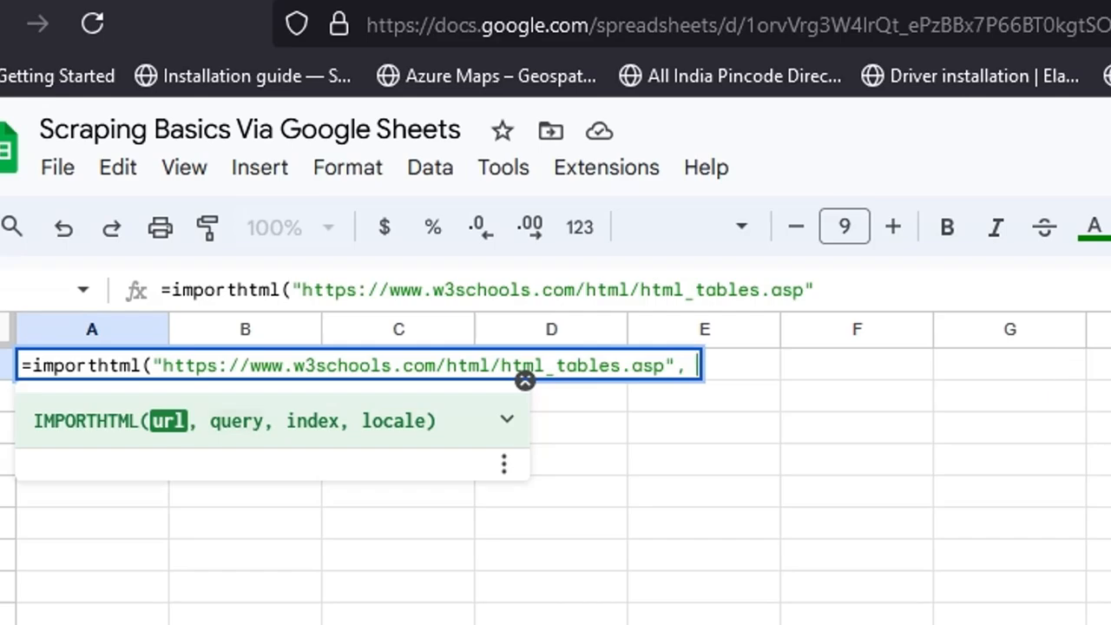
{"action": "type", "text": "\""}
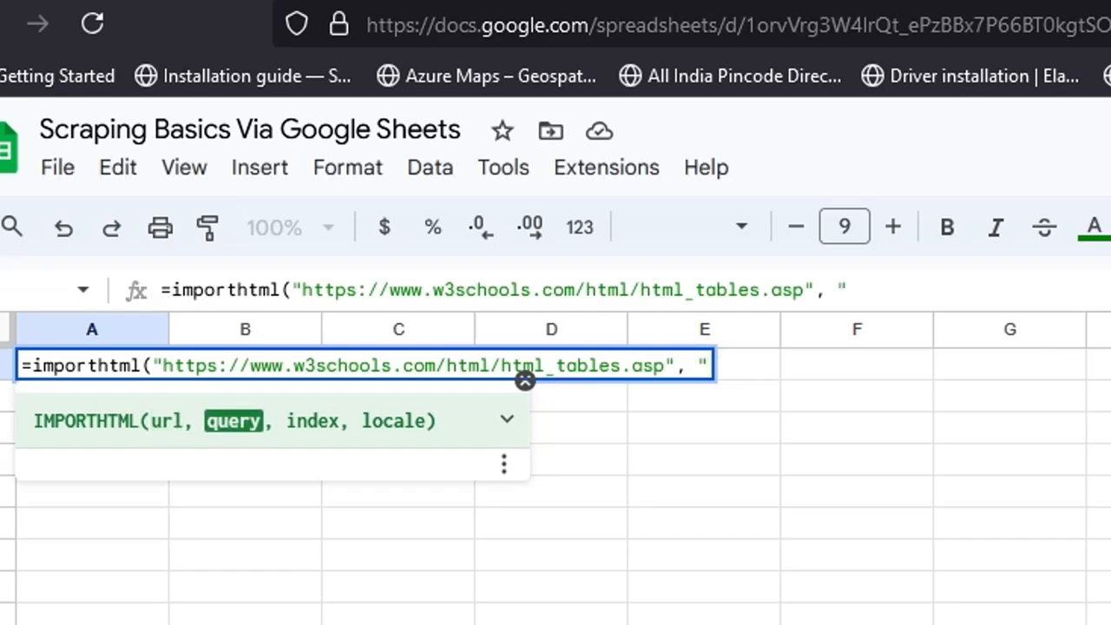
- Read the IMPORTHTML function help for its example and the query and index arguments
{"action": "left_click", "coordinate": [507, 421]}
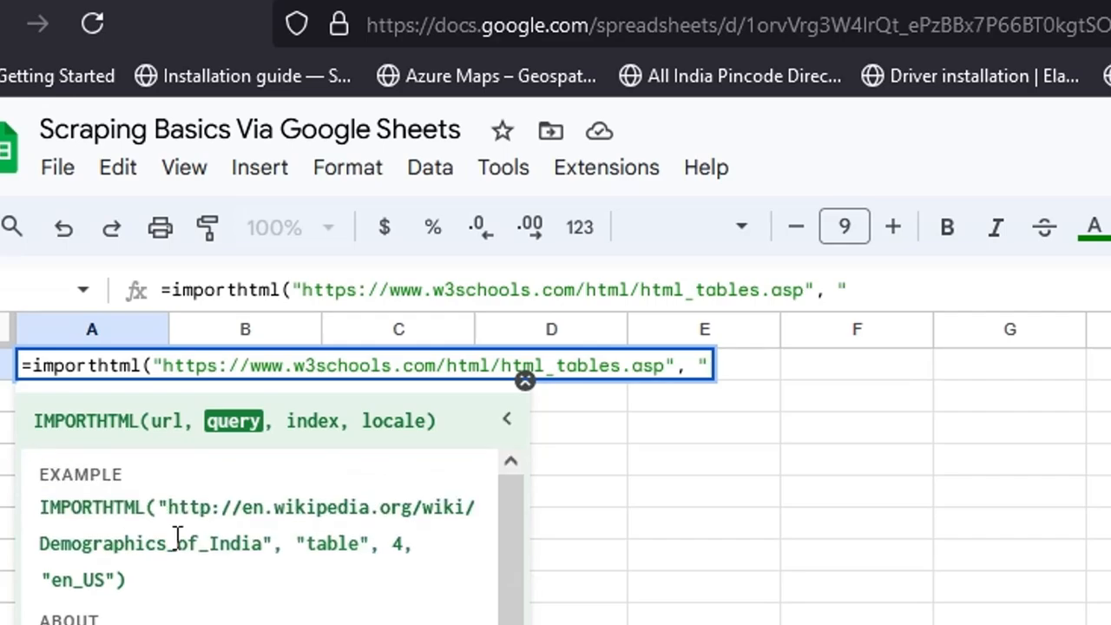
{"action": "double_click", "coordinate": [303, 553]}
{"action": "scroll", "coordinate": [82, 582], "scroll_direction": "down", "scroll_amount": 5}
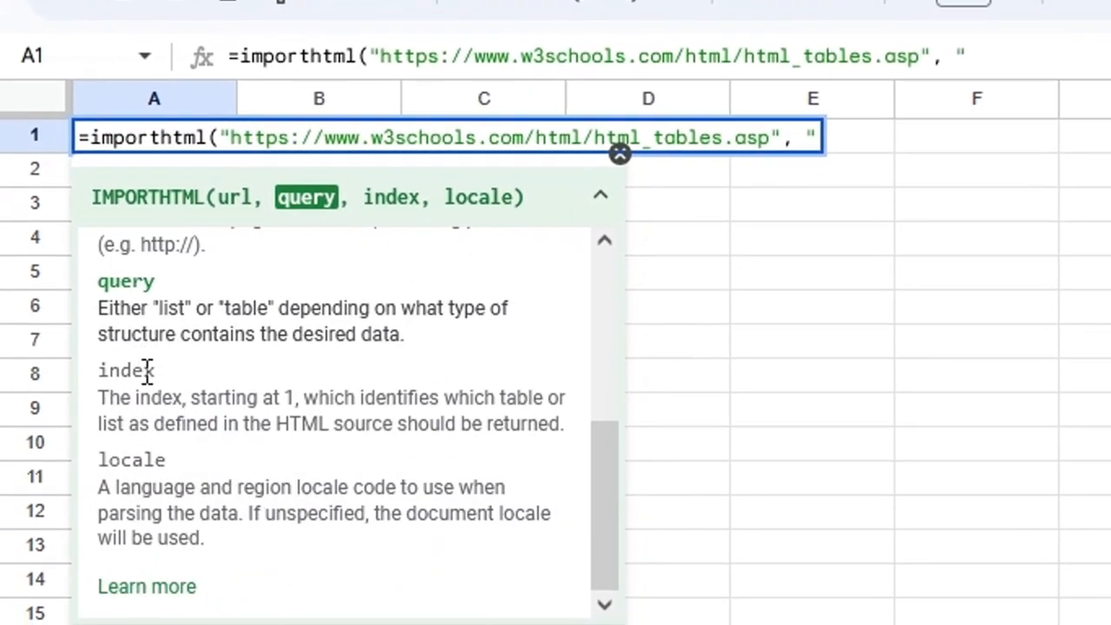
{"action": "left_click_drag", "start_coordinate": [148, 371], "coordinate": [261, 424]}
{"action": "left_click_drag", "start_coordinate": [278, 312], "coordinate": [236, 317]}
{"action": "double_click", "coordinate": [250, 308]}
{"action": "scroll", "coordinate": [521, 300], "scroll_direction": "up", "scroll_amount": 3}
- Complete the formula's query argument as "table" and add a comma for the index argument
{"action": "left_click", "coordinate": [960, 55]}
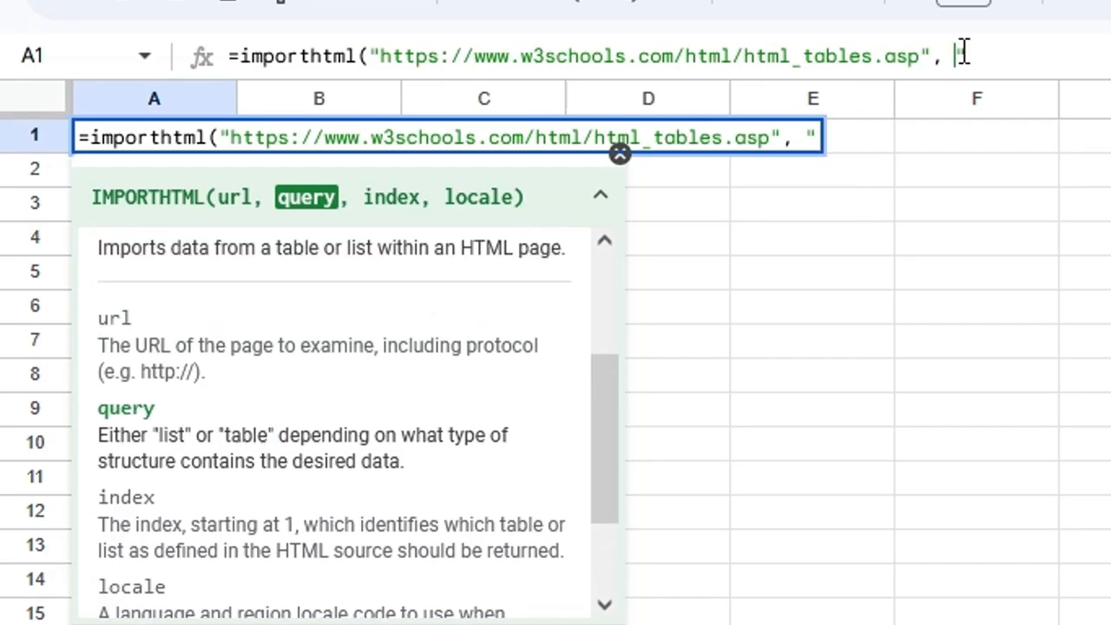
{"action": "type", "text": "table\""}
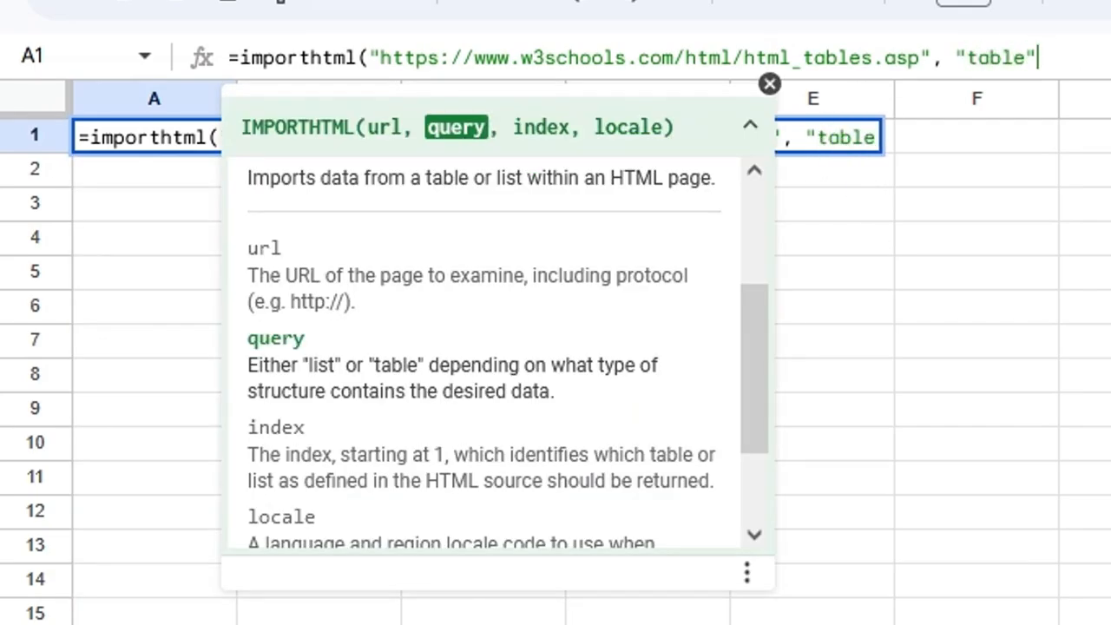
{"action": "type", "text": ", "}
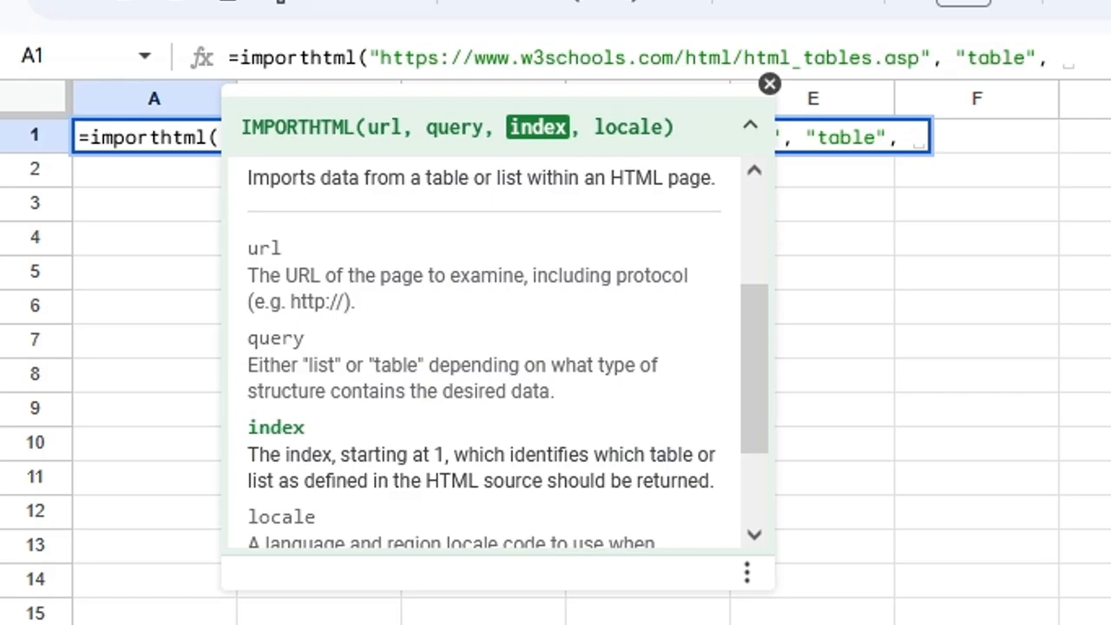
{"action": "type", "text": "nu"}
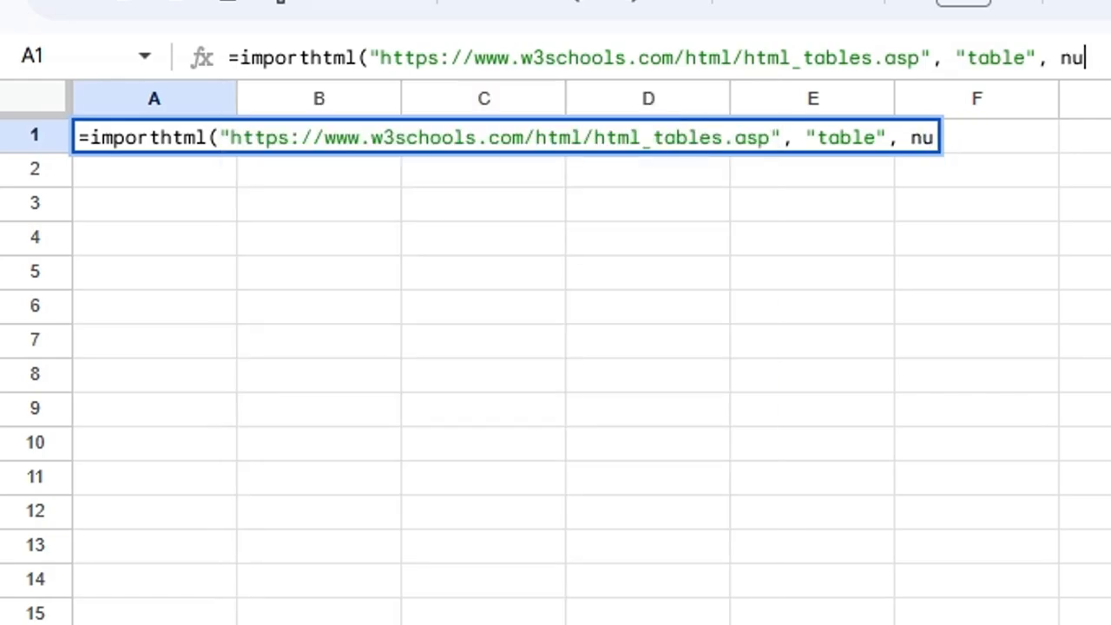
{"action": "type", "text": "iber of ta"}
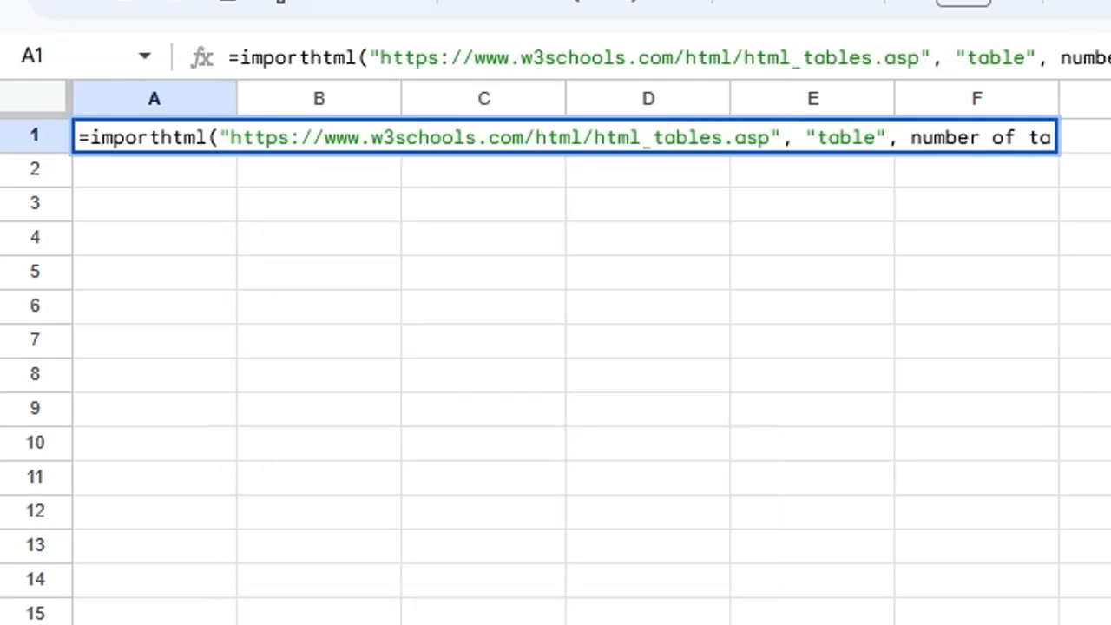
{"action": "key", "text": "alt+shift+Left"}
{"action": "key", "text": "alt+shift+Left"}
{"action": "key", "text": "alt+shift+Left"}
{"action": "key", "text": "alt+shift+Left"}
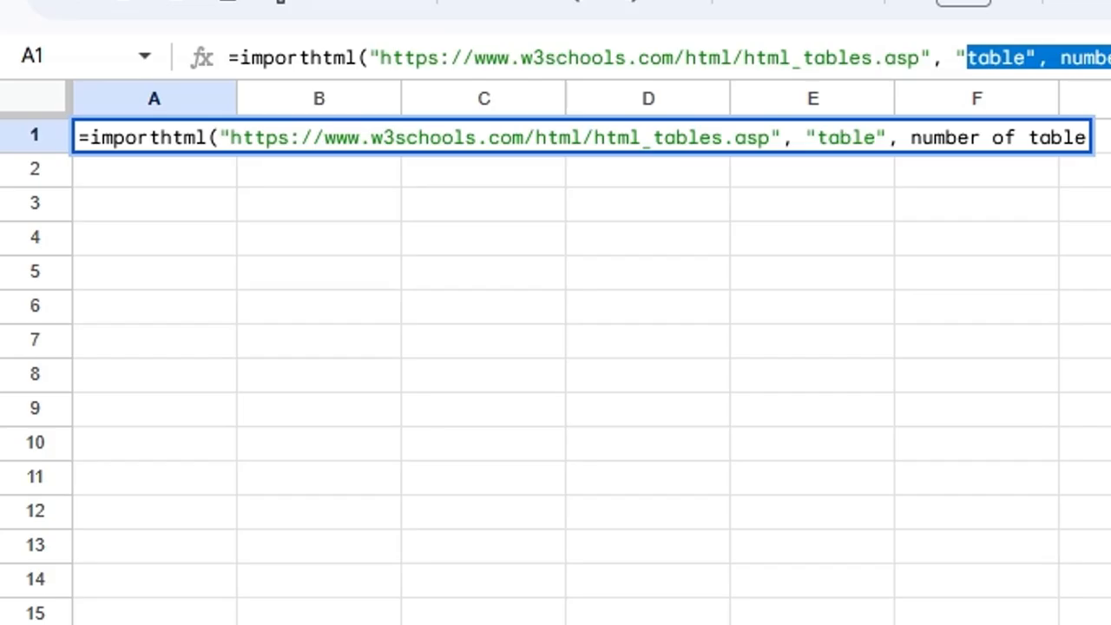
{"action": "key", "text": "alt+shift+Right"}
{"action": "key", "text": "alt+shift+Right"}
- Set the index argument to 1, close the IMPORTHTML formula, enter it and reselect cell A1
{"action": "type", "text": "1)"}
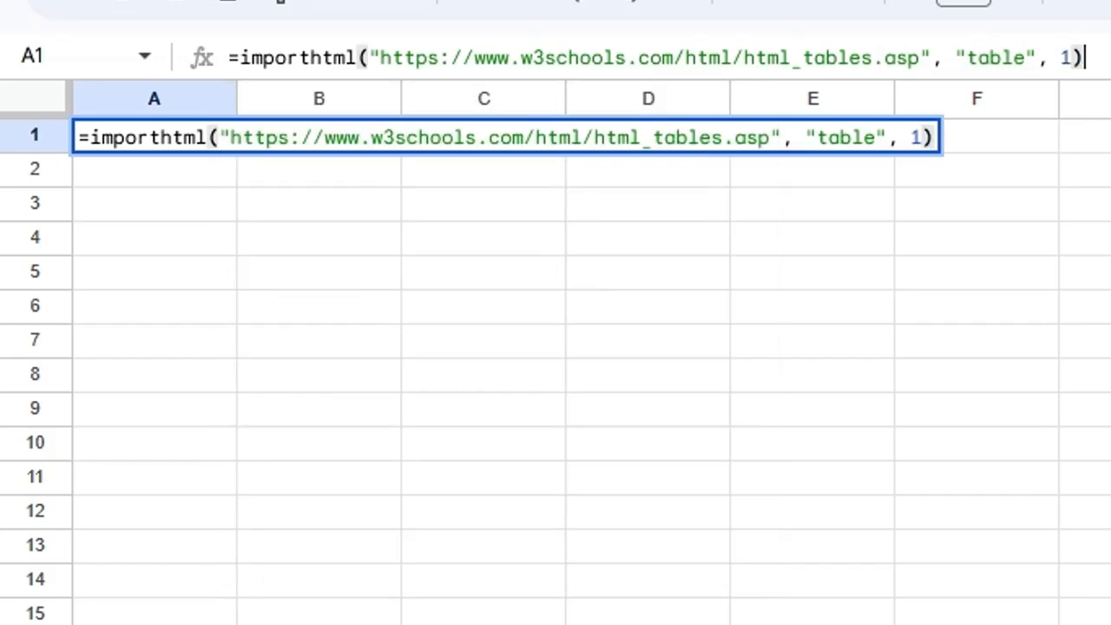
{"action": "key", "text": "Return"}
{"action": "key", "text": "Up"}
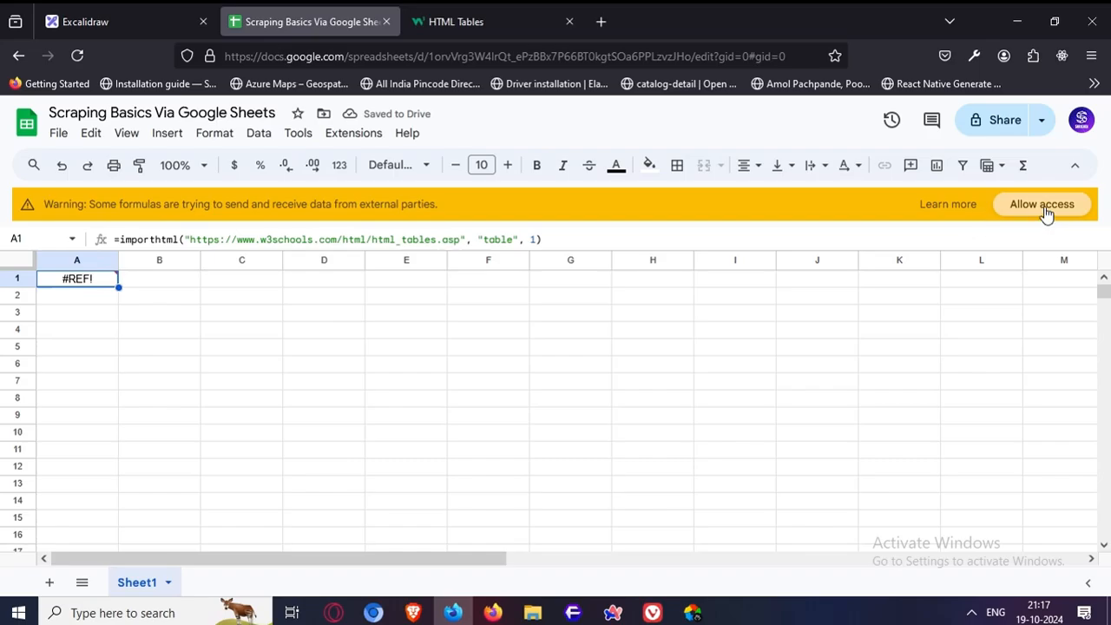
- Allow the spreadsheet's formula to access external data and check the imported company table
{"action": "left_click", "coordinate": [1045, 209]}
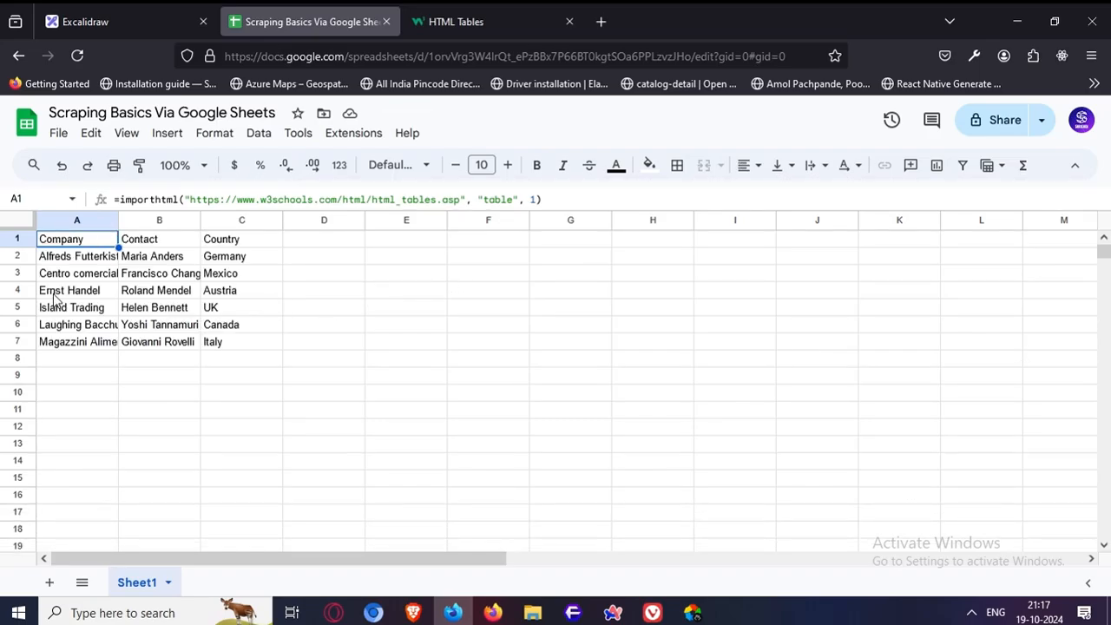
{"action": "left_click", "coordinate": [53, 297]}
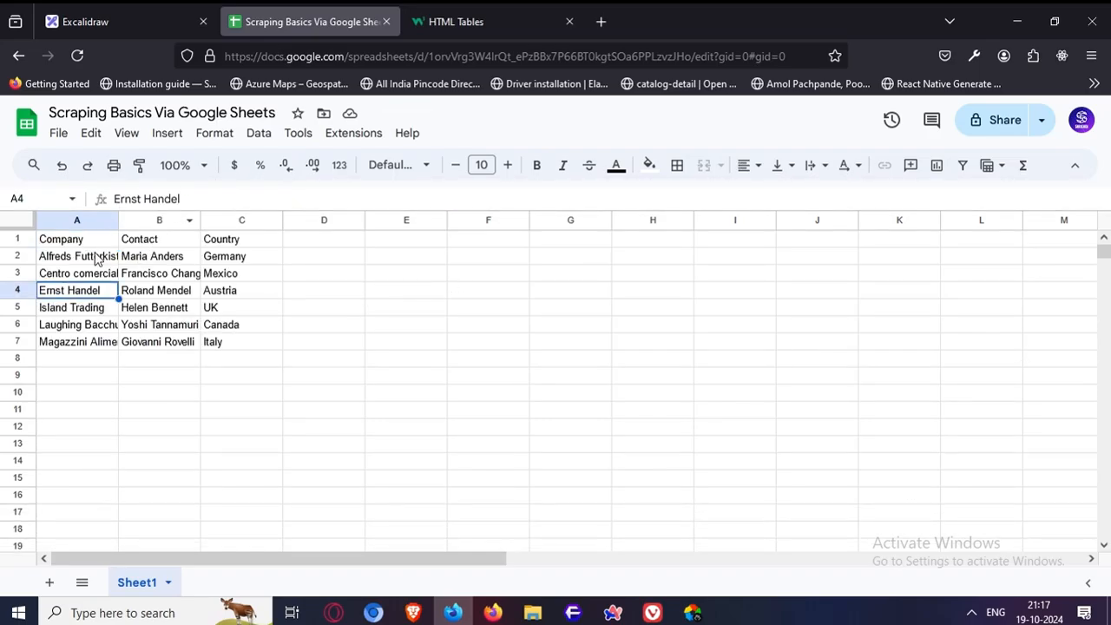
{"action": "double_click", "coordinate": [94, 242]}
{"action": "left_click", "coordinate": [187, 357]}
{"action": "left_click", "coordinate": [115, 274]}
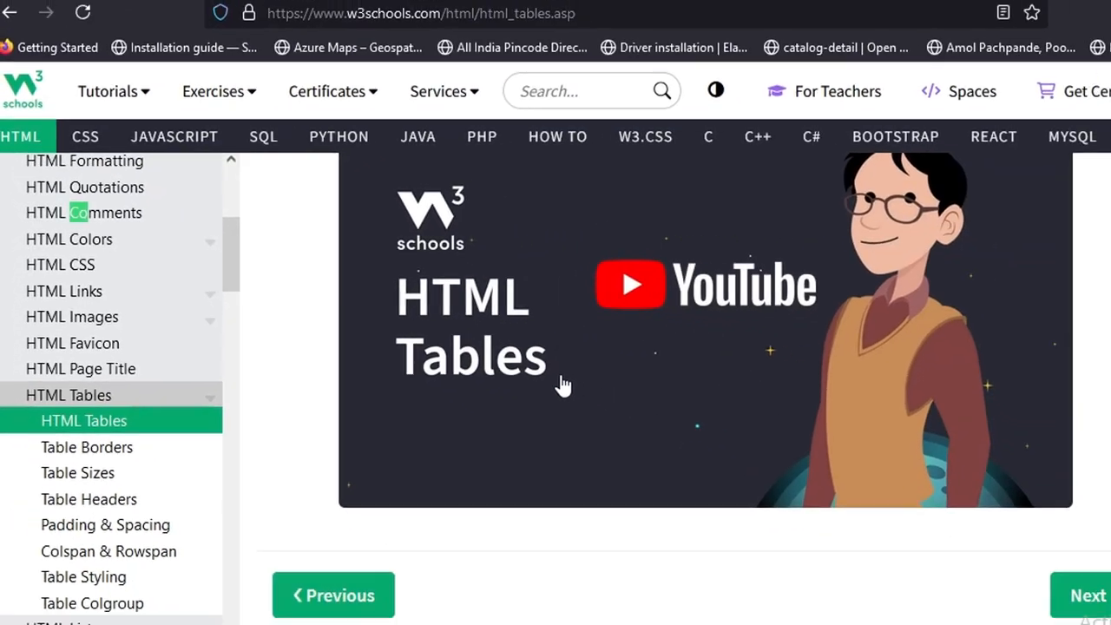
- Search the W3Schools HTML Tables page for "company" and compare its example table with the imported data
{"action": "key", "text": "ctrl+f"}
{"action": "type", "text": "compa"}
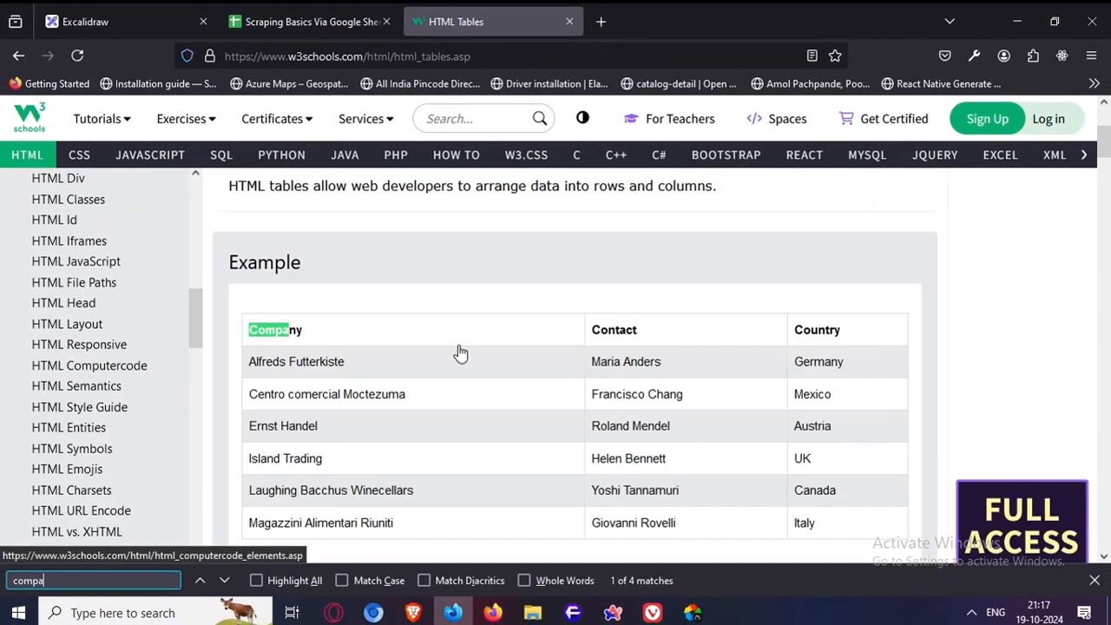
{"action": "type", "text": "ny"}
{"action": "scroll", "coordinate": [458, 345], "scroll_direction": "down", "scroll_amount": 3}
{"action": "scroll", "coordinate": [289, 265], "scroll_direction": "up", "scroll_amount": 2}
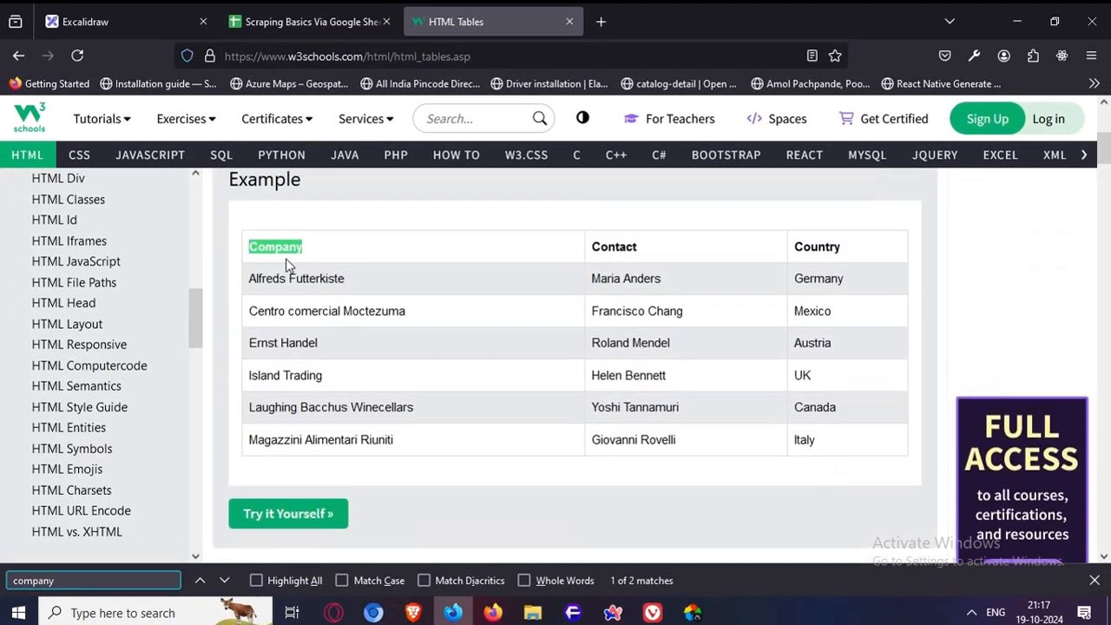
- Look further through the W3Schools page for its second table and examine the HTML Table Tags table
{"action": "scroll", "coordinate": [605, 407], "scroll_direction": "down", "scroll_amount": 10}
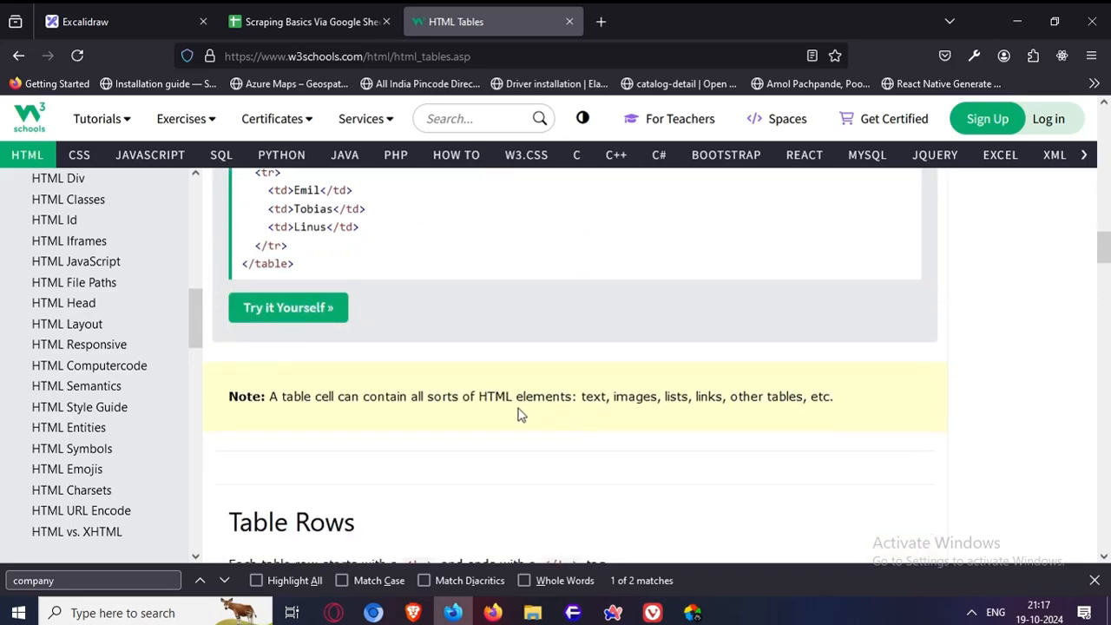
{"action": "scroll", "coordinate": [518, 415], "scroll_direction": "down", "scroll_amount": 15}
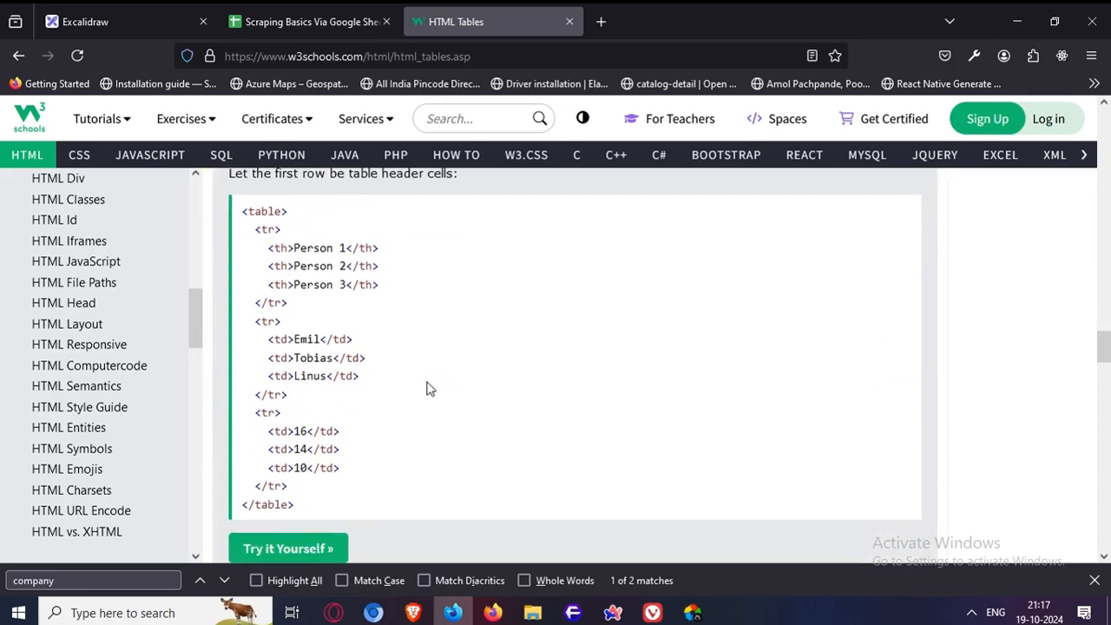
{"action": "scroll", "coordinate": [434, 393], "scroll_direction": "down", "scroll_amount": 8}
{"action": "scroll", "coordinate": [261, 373], "scroll_direction": "up", "scroll_amount": 3}
{"action": "scroll", "coordinate": [295, 390], "scroll_direction": "down", "scroll_amount": 3}
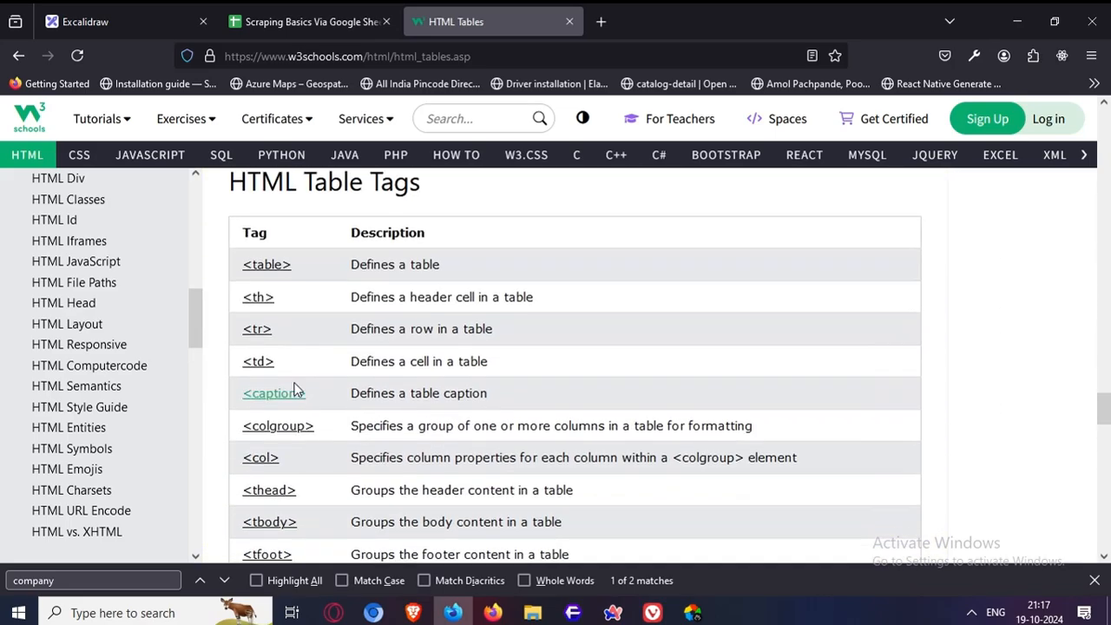
{"action": "left_click_drag", "start_coordinate": [233, 231], "coordinate": [766, 494]}
{"action": "scroll", "coordinate": [764, 499], "scroll_direction": "down", "scroll_amount": 3}
{"action": "scroll", "coordinate": [764, 494], "scroll_direction": "up", "scroll_amount": 3}
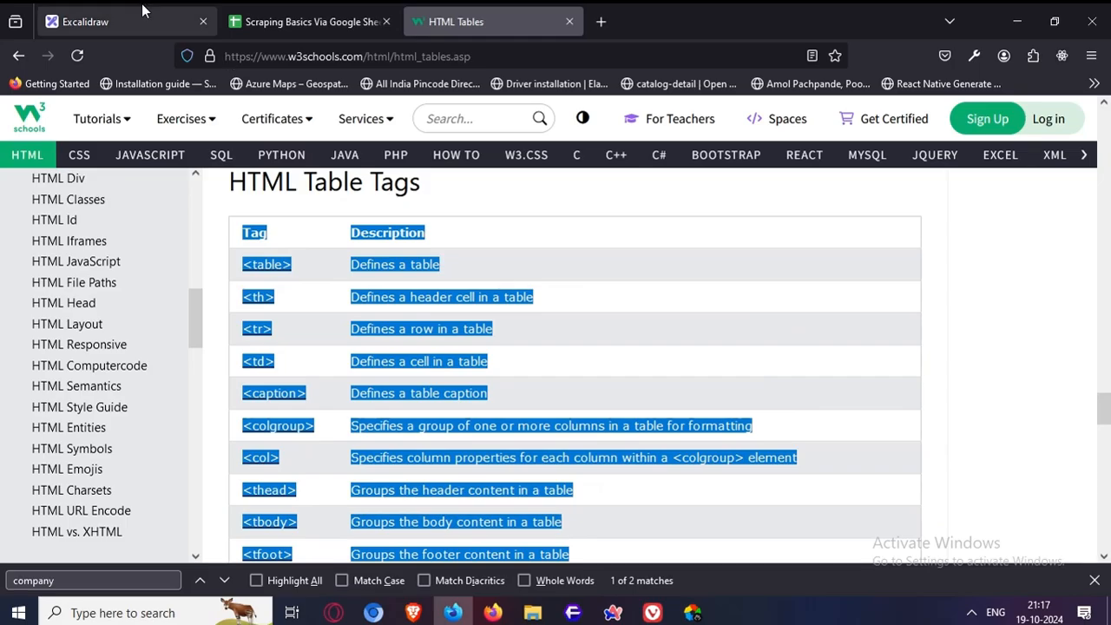
- In the spreadsheet, set the index argument of cell A1's IMPORTHTML formula to 2 and enter it
{"action": "left_click", "coordinate": [304, 12]}
{"action": "left_click_drag", "start_coordinate": [80, 392], "coordinate": [81, 377]}
{"action": "left_click", "coordinate": [78, 237]}
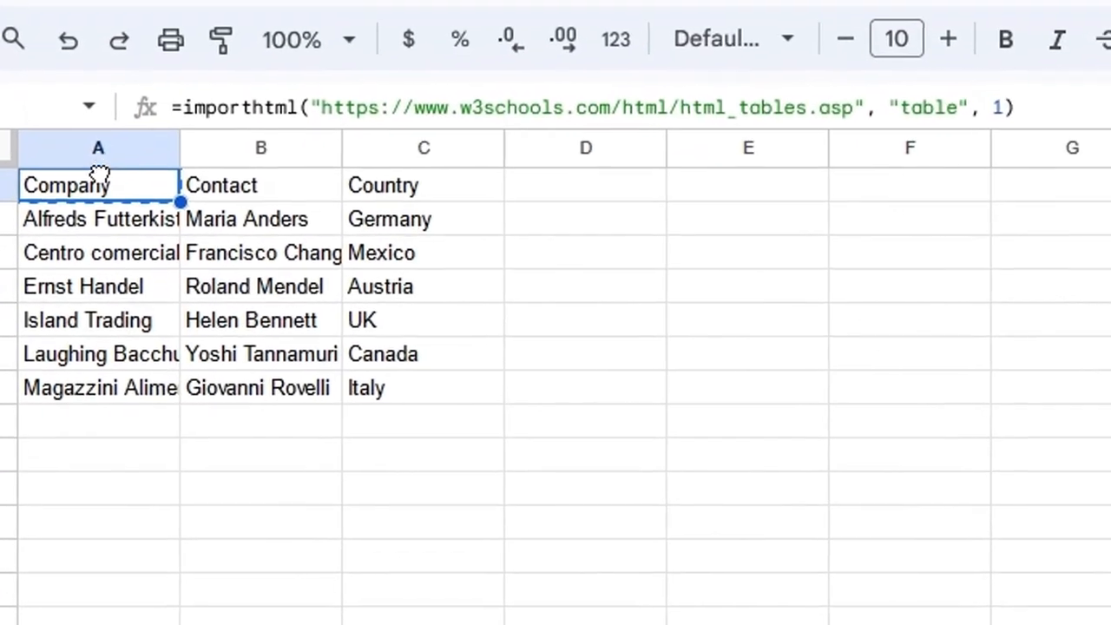
{"action": "left_click", "coordinate": [1021, 115]}
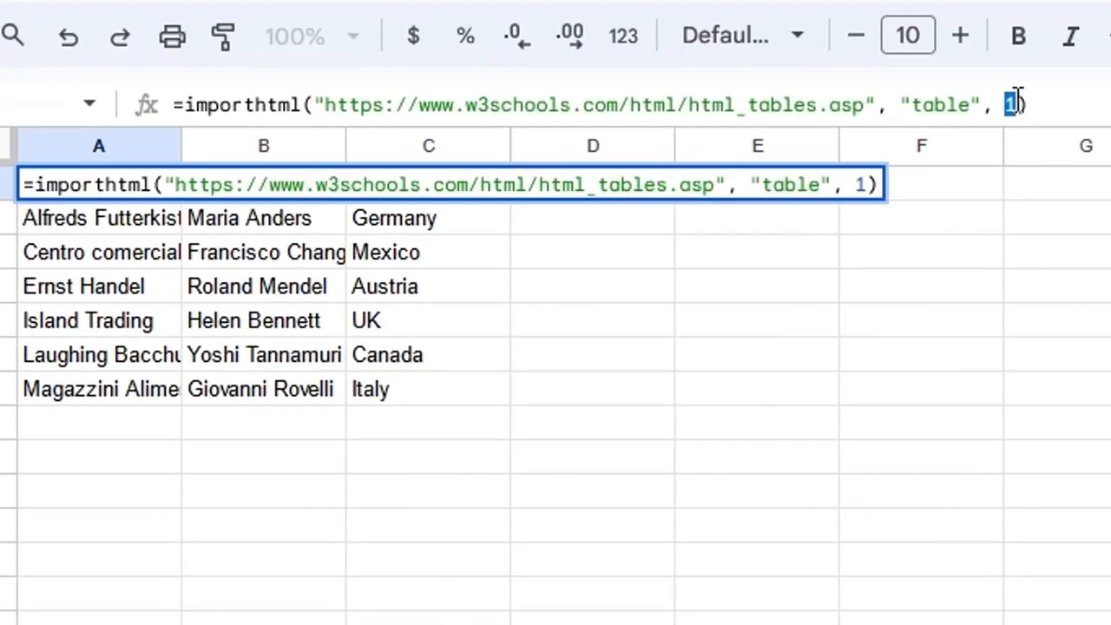
{"action": "type", "text": "2"}
{"action": "key", "text": "Return"}
{"action": "left_click", "coordinate": [925, 389]}
{"action": "left_click", "coordinate": [132, 186]}
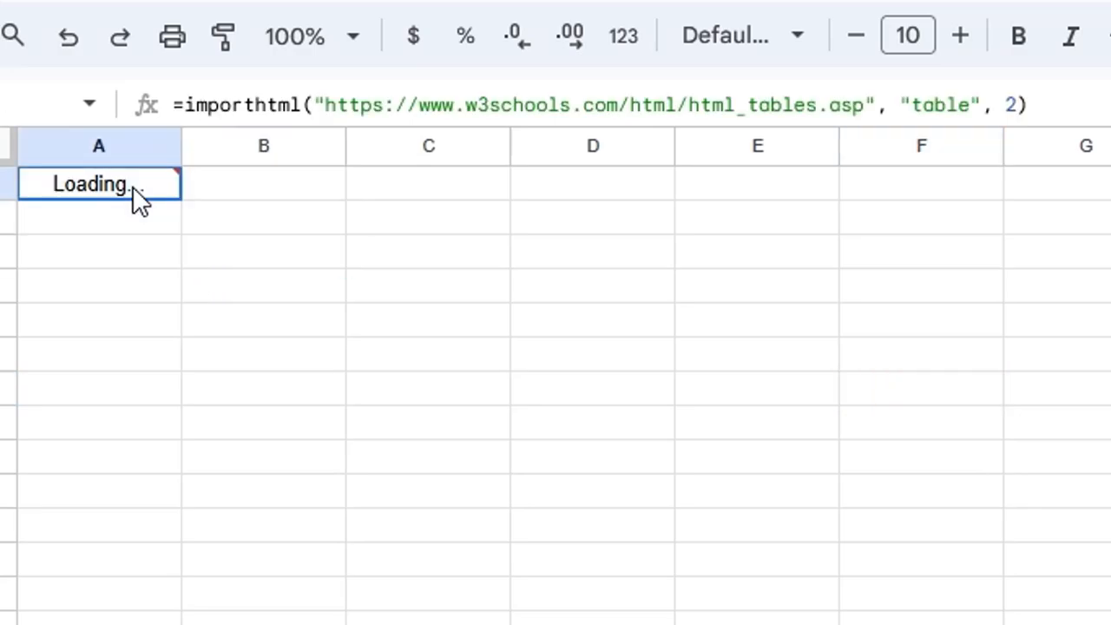
- Examine the imported Tag and Description columns in the sheet
{"action": "left_click_drag", "start_coordinate": [418, 326], "coordinate": [417, 344]}
{"action": "left_click", "coordinate": [276, 187]}
{"action": "left_click", "coordinate": [100, 256]}
{"action": "left_click_drag", "start_coordinate": [103, 187], "coordinate": [130, 456]}
{"action": "left_click", "coordinate": [424, 400]}
{"action": "left_click", "coordinate": [428, 520]}
{"action": "left_click", "coordinate": [110, 186]}
{"action": "left_click", "coordinate": [137, 274]}
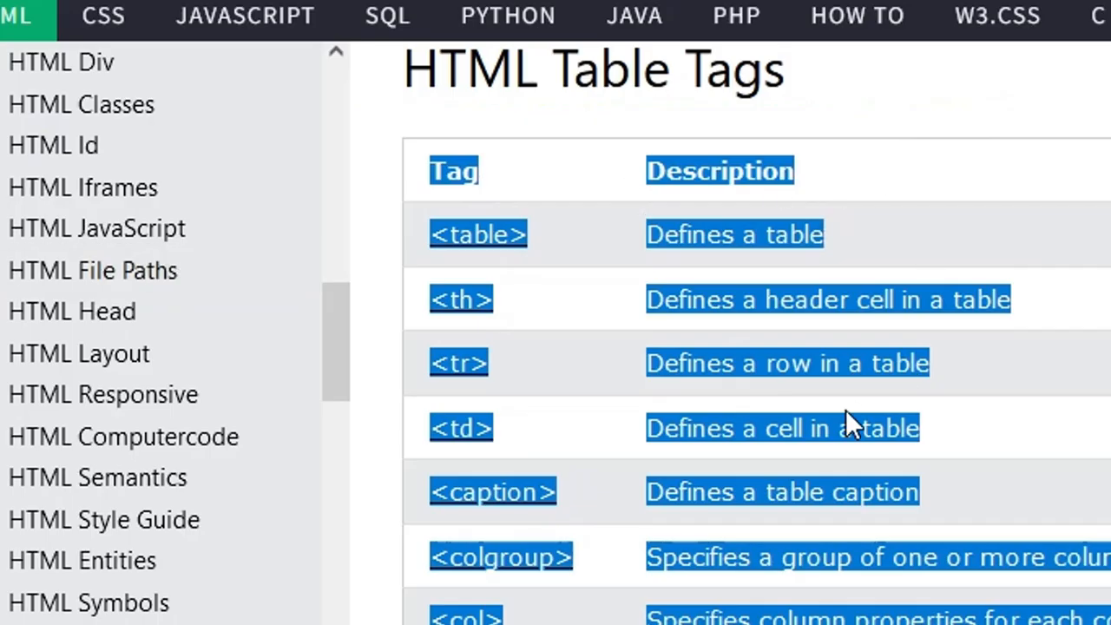
- Check the tag links in the W3Schools HTML Table Tags table and look over the rest of the page
{"action": "left_click", "coordinate": [531, 271]}
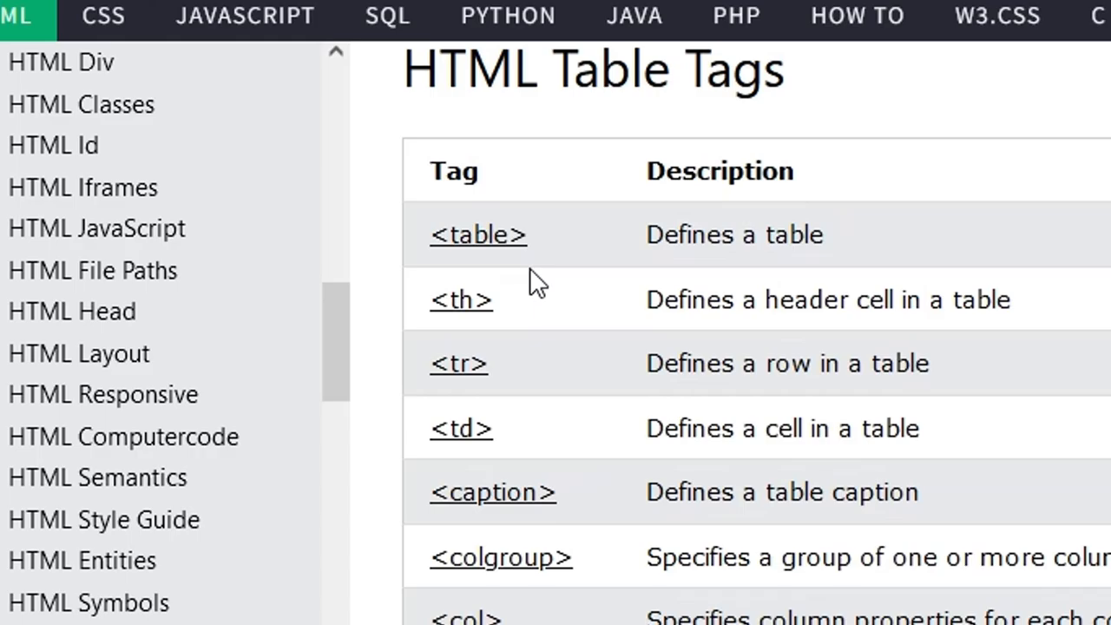
{"action": "left_click", "coordinate": [479, 236]}
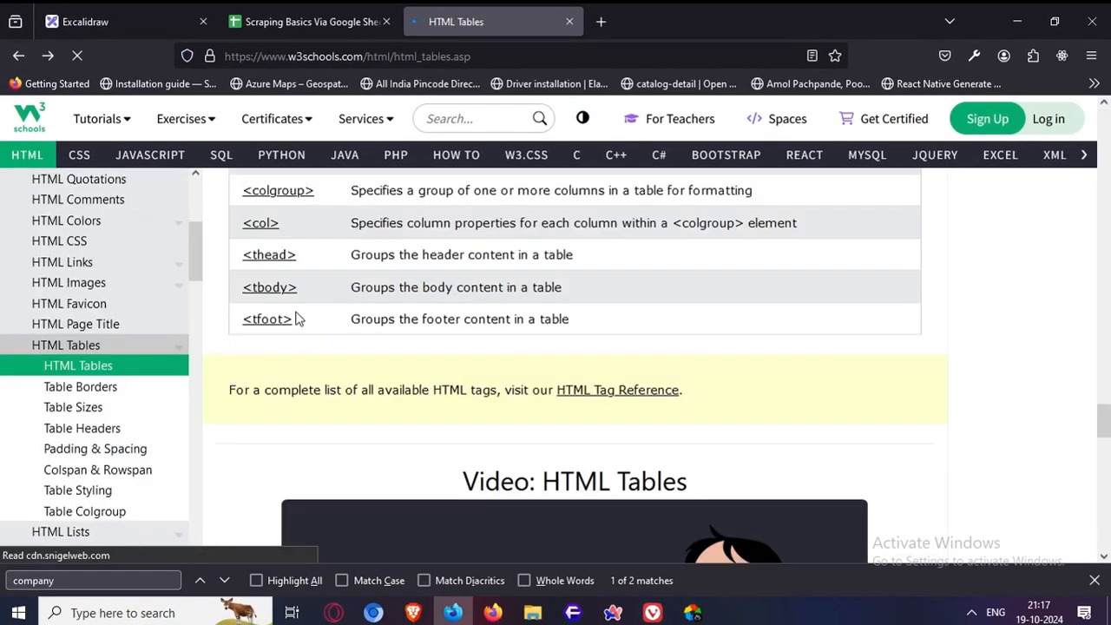
{"action": "right_click", "coordinate": [283, 218]}
{"action": "scroll", "coordinate": [999, 272], "scroll_direction": "down", "scroll_amount": 5}
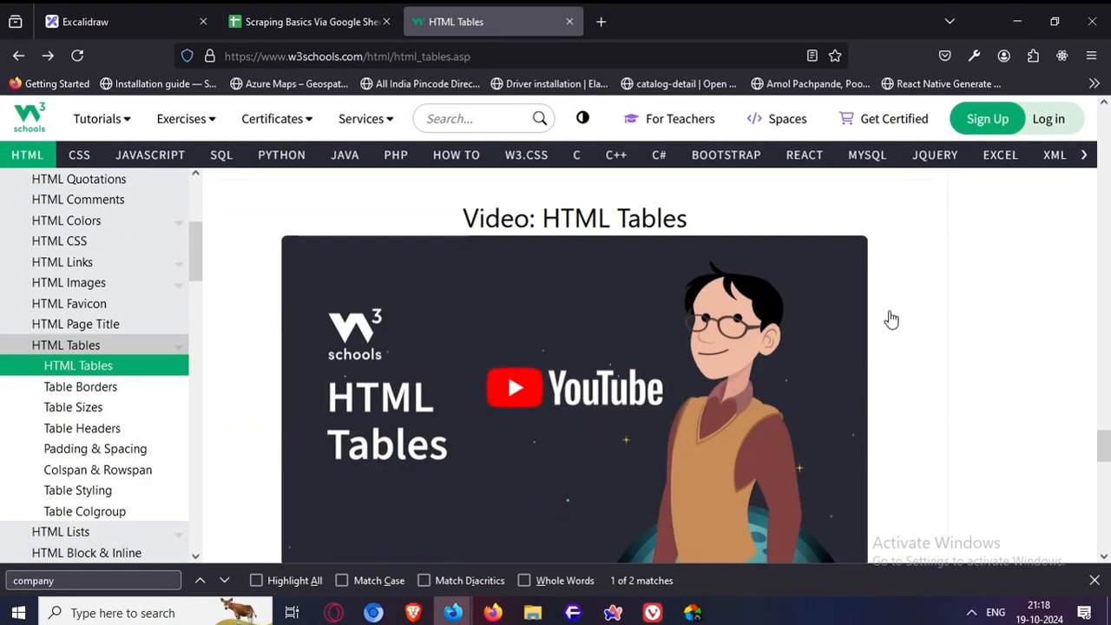
{"action": "scroll", "coordinate": [881, 329], "scroll_direction": "down", "scroll_amount": 10}
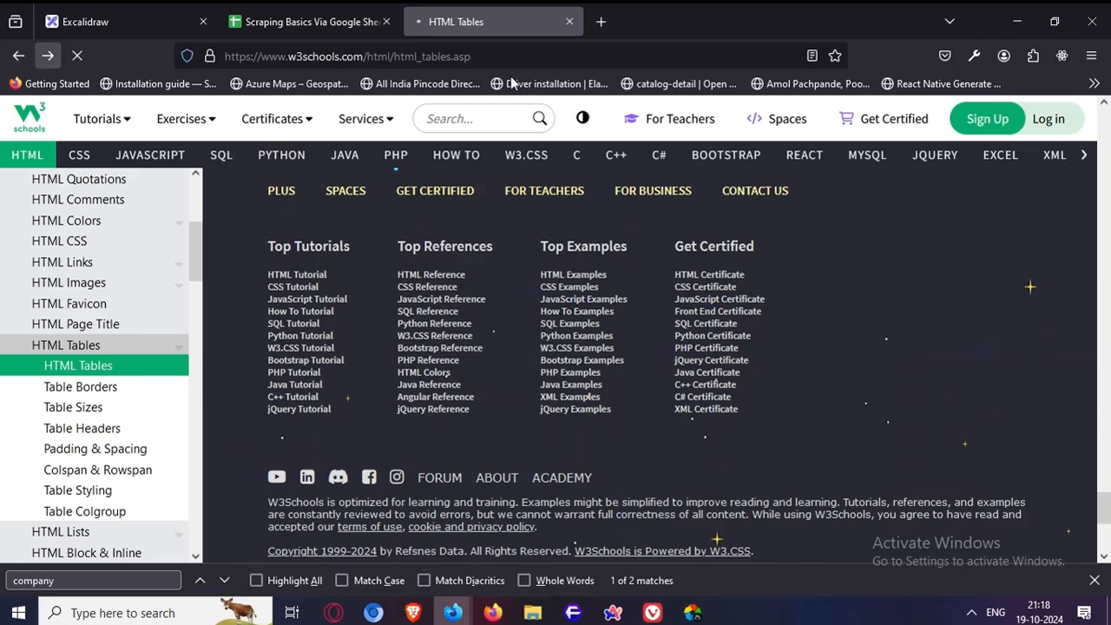
- Open Wikipedia's Table (information) article from the "table data" Google search results and copy its address
{"action": "left_click", "coordinate": [49, 57]}
{"action": "scroll", "coordinate": [343, 302], "scroll_direction": "down", "scroll_amount": 5}
{"action": "scroll", "coordinate": [326, 316], "scroll_direction": "down", "scroll_amount": 10}
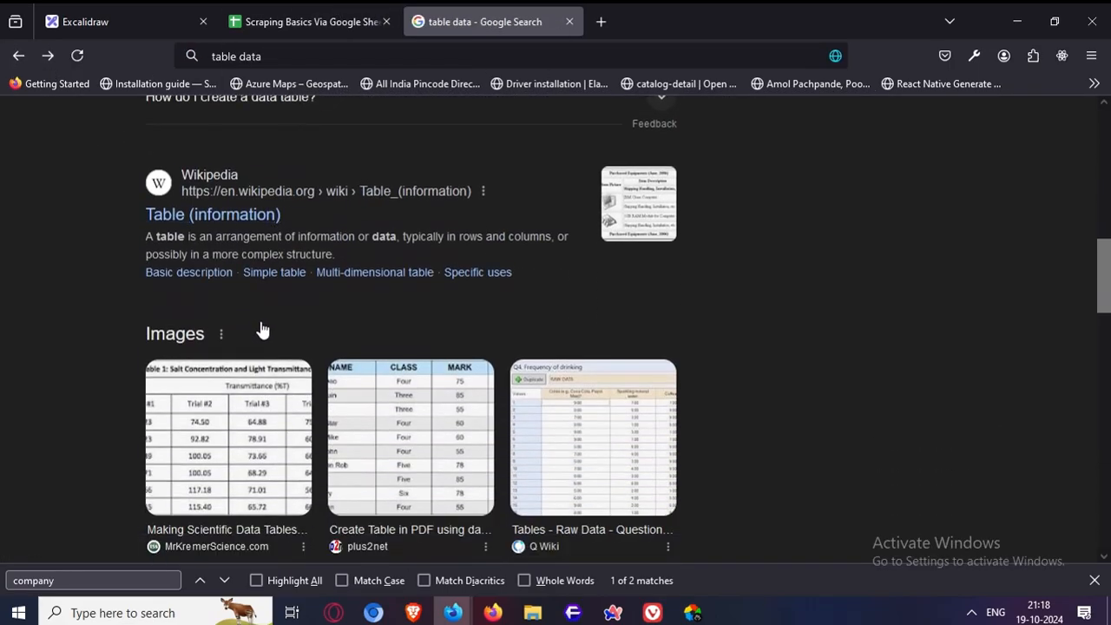
{"action": "scroll", "coordinate": [322, 303], "scroll_direction": "up", "scroll_amount": 7}
{"action": "scroll", "coordinate": [237, 173], "scroll_direction": "up", "scroll_amount": 3}
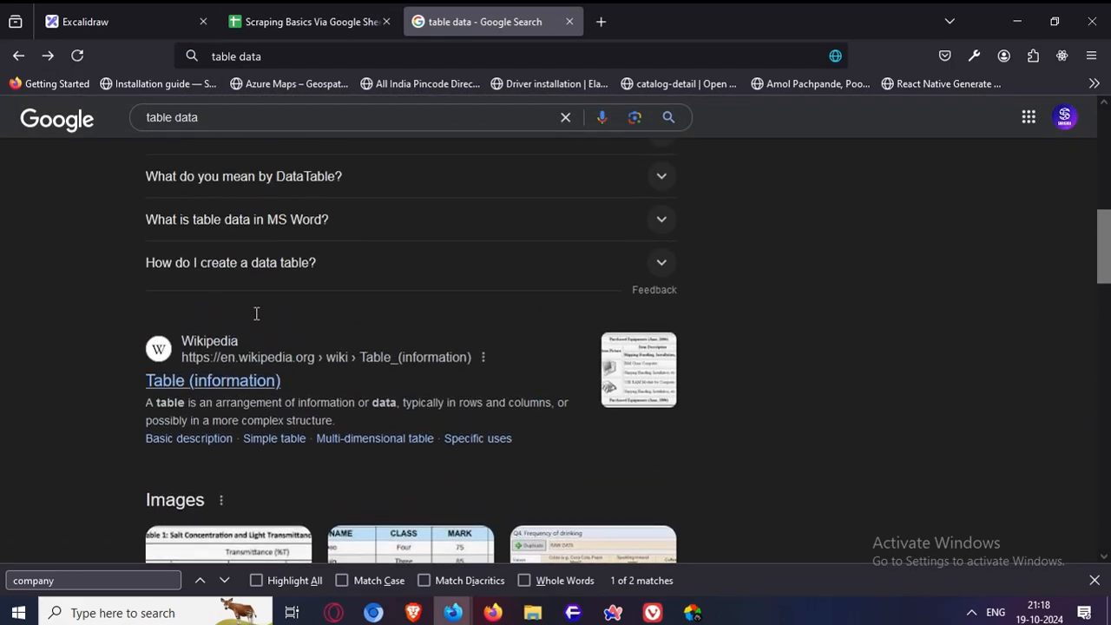
{"action": "left_click", "coordinate": [217, 382]}
{"action": "left_click", "coordinate": [517, 57]}
{"action": "key", "text": "ctrl+c"}
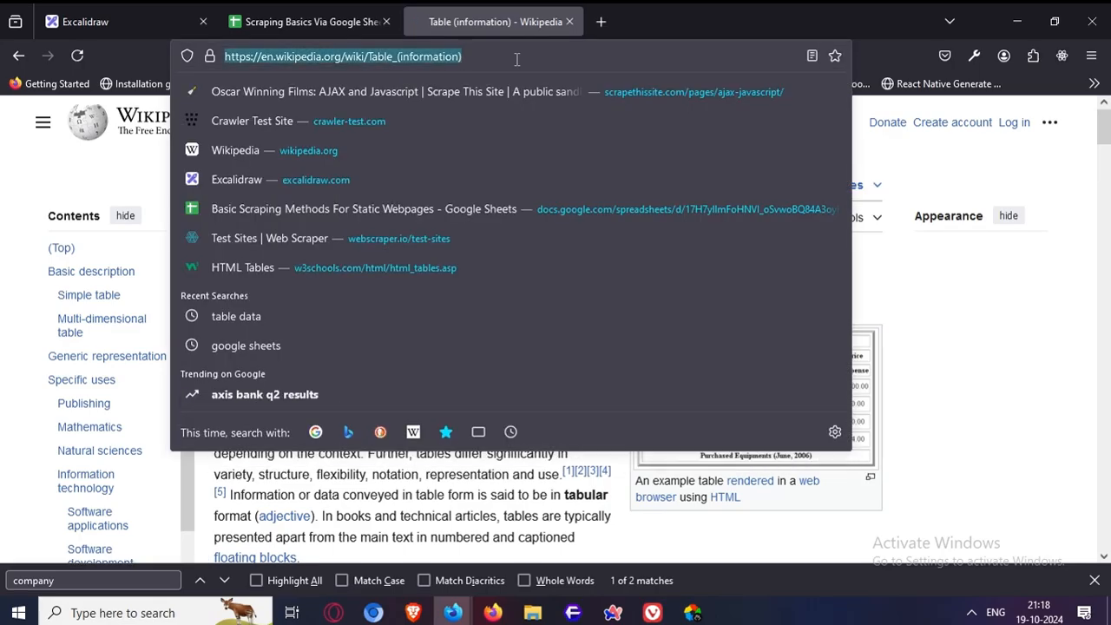
{"action": "left_click", "coordinate": [304, 21]}
{"action": "left_click", "coordinate": [89, 255]}
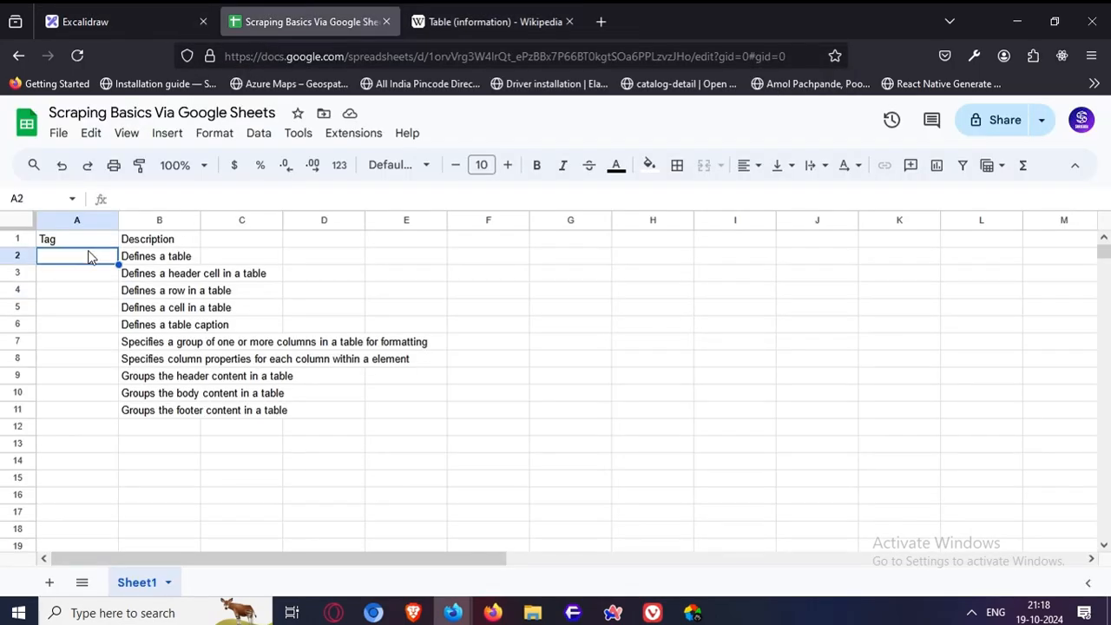
{"action": "left_click", "coordinate": [75, 240]}
{"action": "type", "text": "=importhtml(\"https://www.w3schools.com/html/html_tables.asp\", \"table\", 2)"}
{"action": "left_click_drag", "start_coordinate": [191, 202], "coordinate": [461, 201]}
{"action": "key", "text": "ctrl+v"}
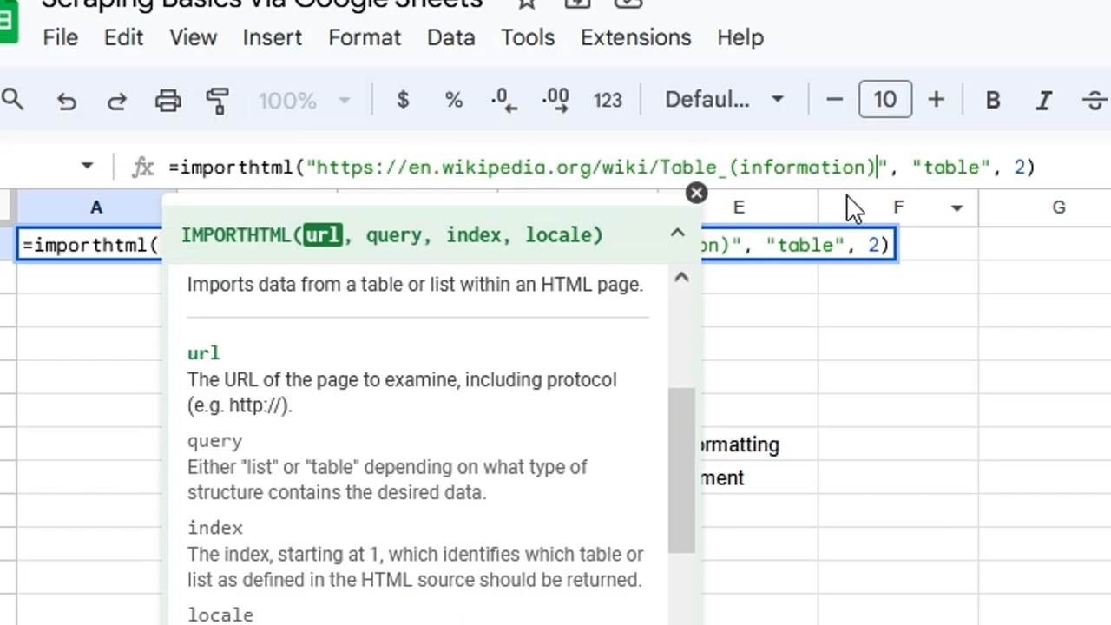
{"action": "key", "text": "Tab"}
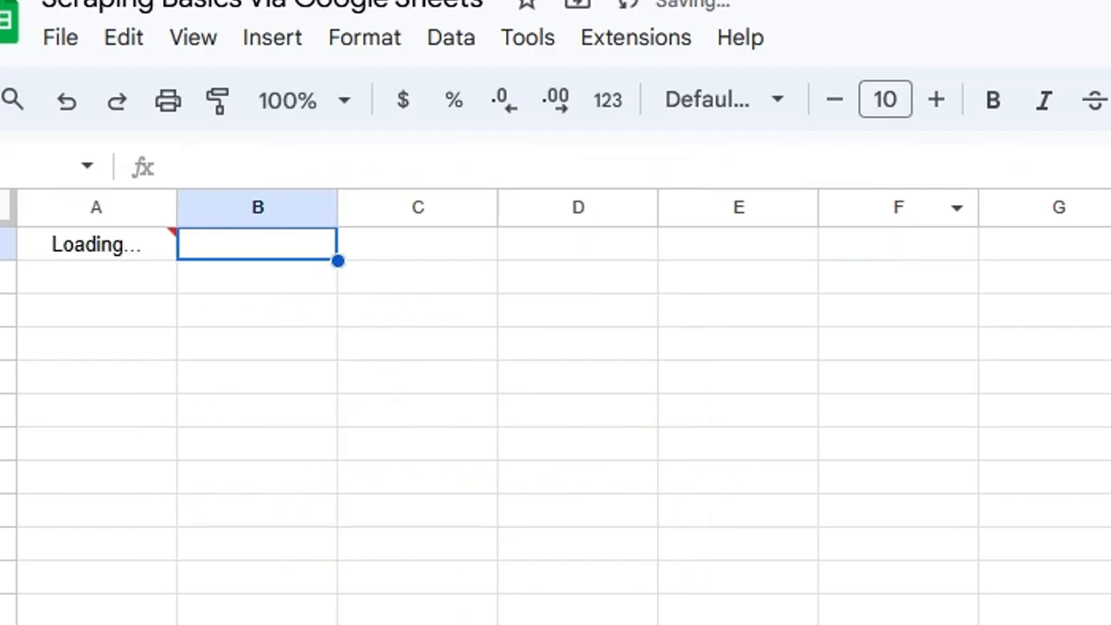
- Examine the table imported from Wikipedia and the formula behind it in cell A1
{"action": "left_click", "coordinate": [432, 356]}
{"action": "left_click", "coordinate": [145, 251]}
{"action": "left_click", "coordinate": [248, 248]}
{"action": "left_click", "coordinate": [1077, 445]}
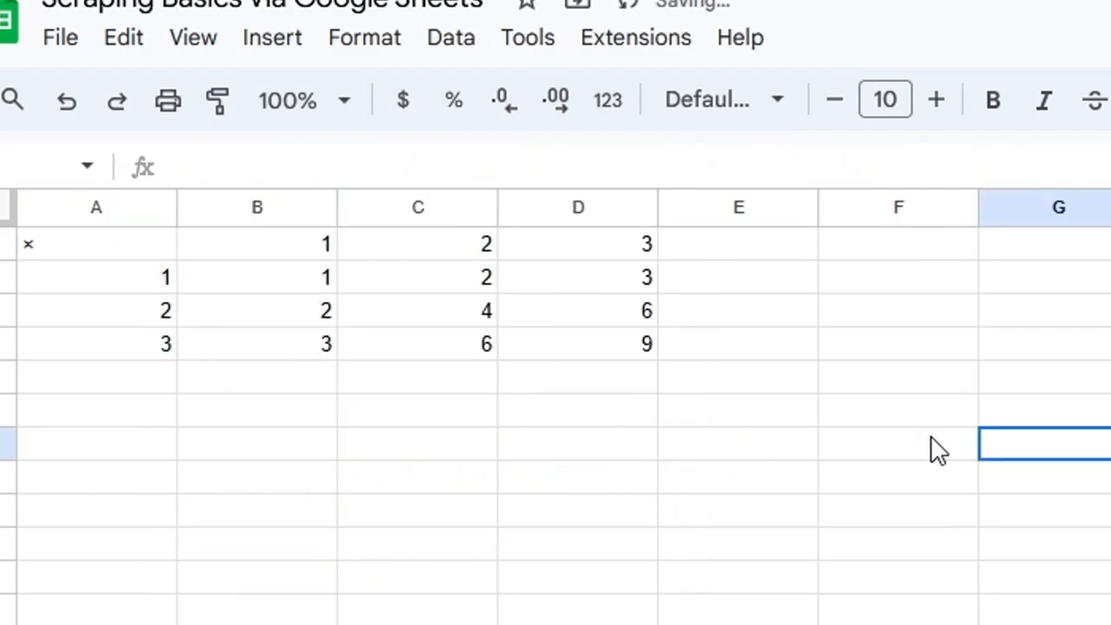
{"action": "left_click", "coordinate": [62, 255]}
{"action": "left_click_drag", "start_coordinate": [878, 166], "coordinate": [280, 170]}
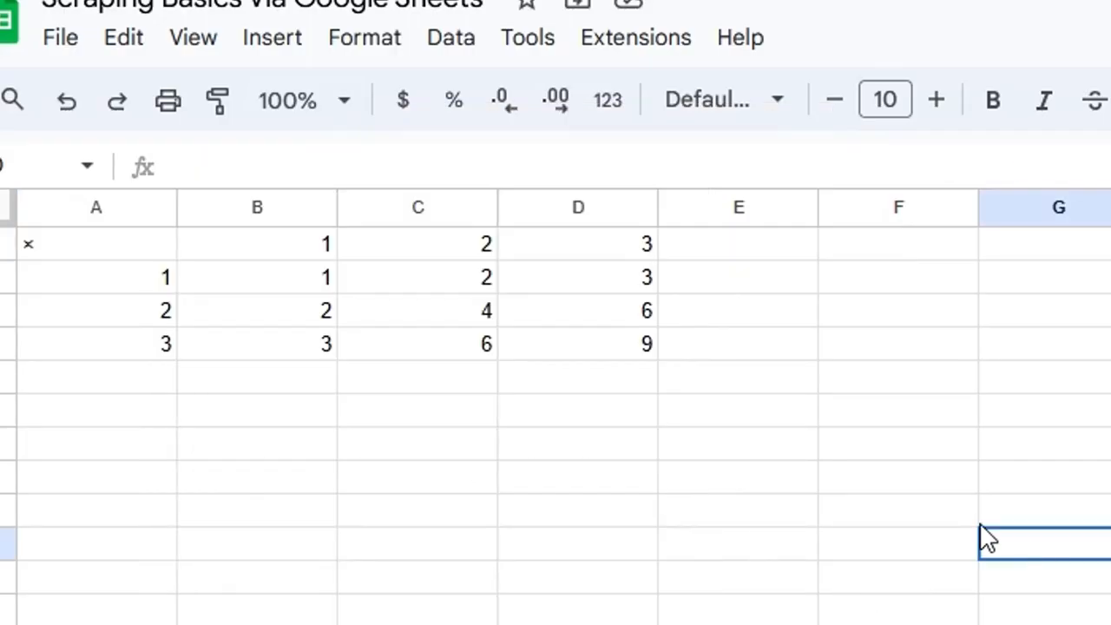
{"action": "left_click", "coordinate": [136, 287]}
{"action": "left_click", "coordinate": [126, 256]}
{"action": "left_click", "coordinate": [976, 511]}
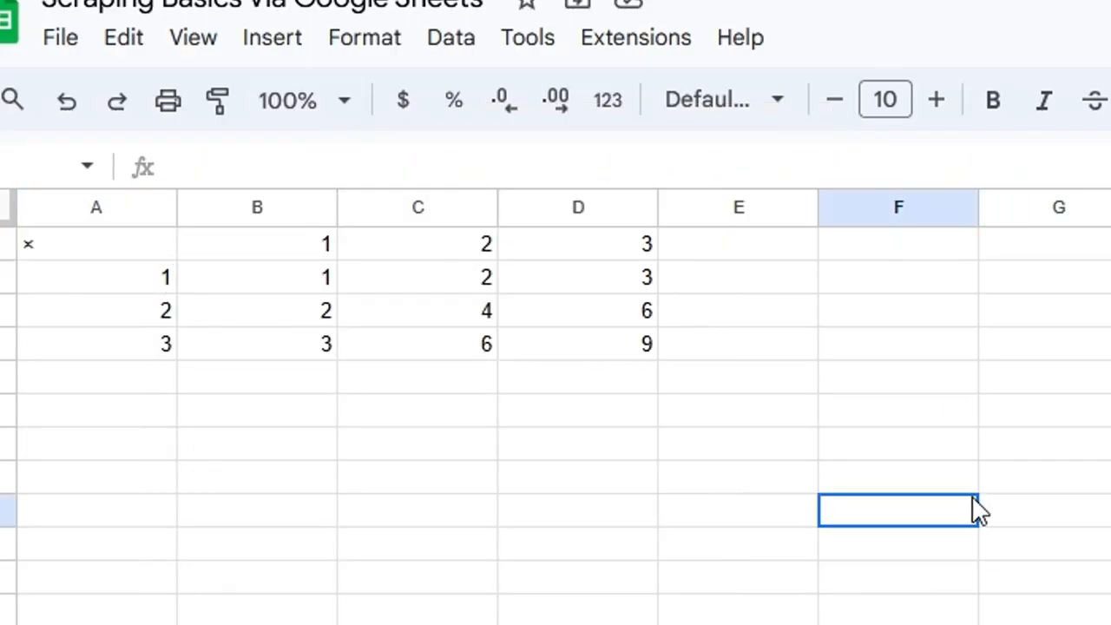
- Rename the spreadsheet to "Scraping Basics Via Google Sheets Static Websites" and switch to Excalidraw
{"action": "double_click", "coordinate": [474, 4]}
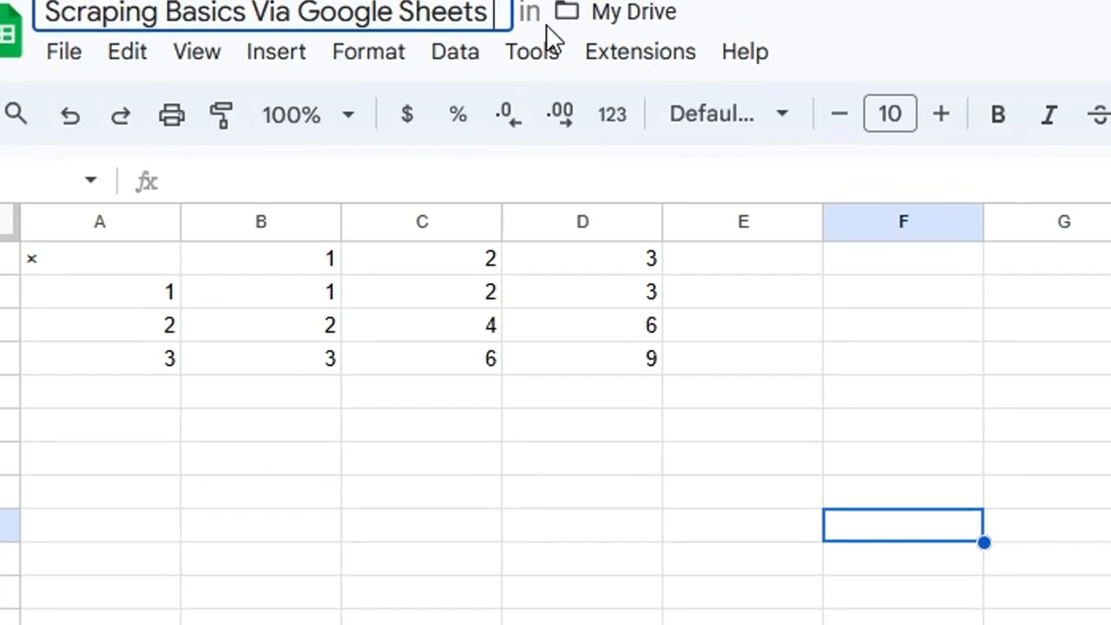
{"action": "type", "text": "Static Websites"}
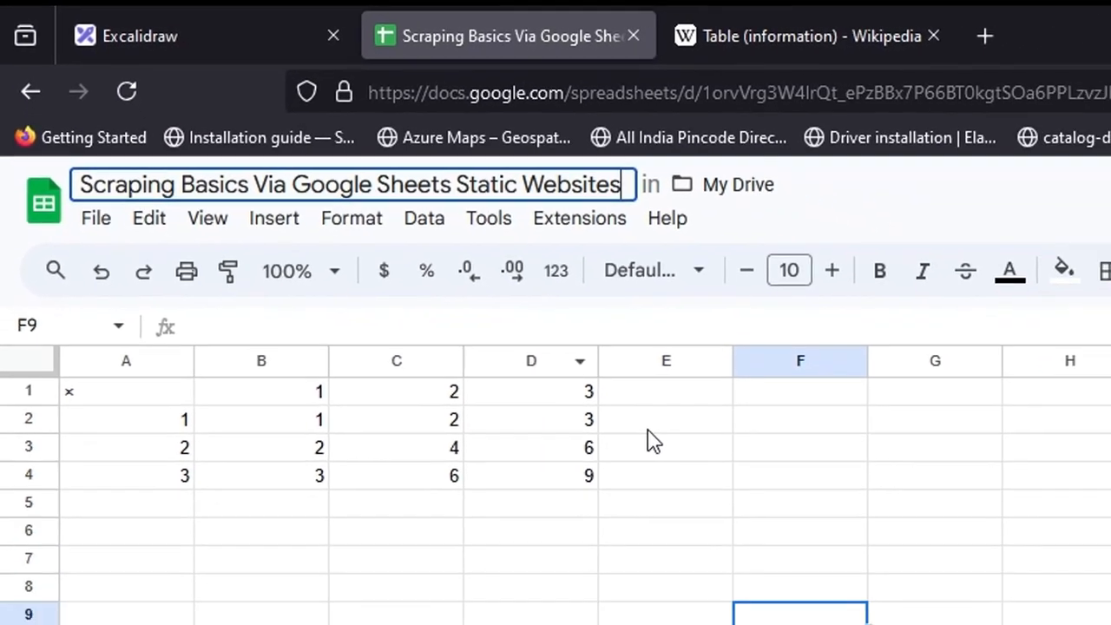
{"action": "left_click", "coordinate": [784, 521]}
{"action": "left_click", "coordinate": [222, 33]}
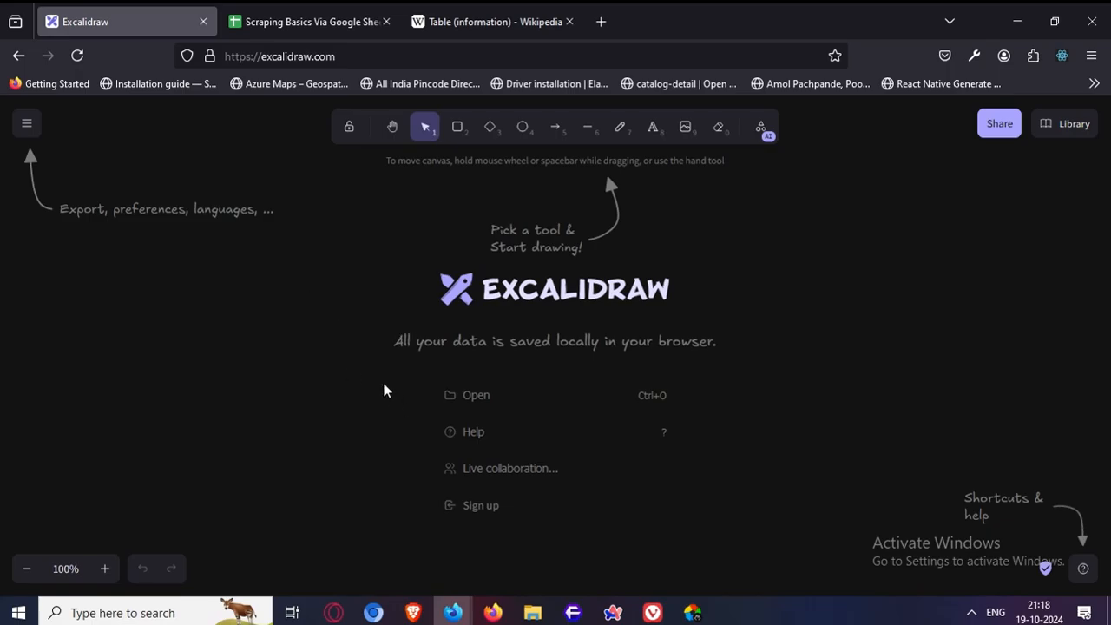
{"action": "key", "text": "f"}
{"action": "left_click_drag", "start_coordinate": [334, 252], "coordinate": [417, 350]}
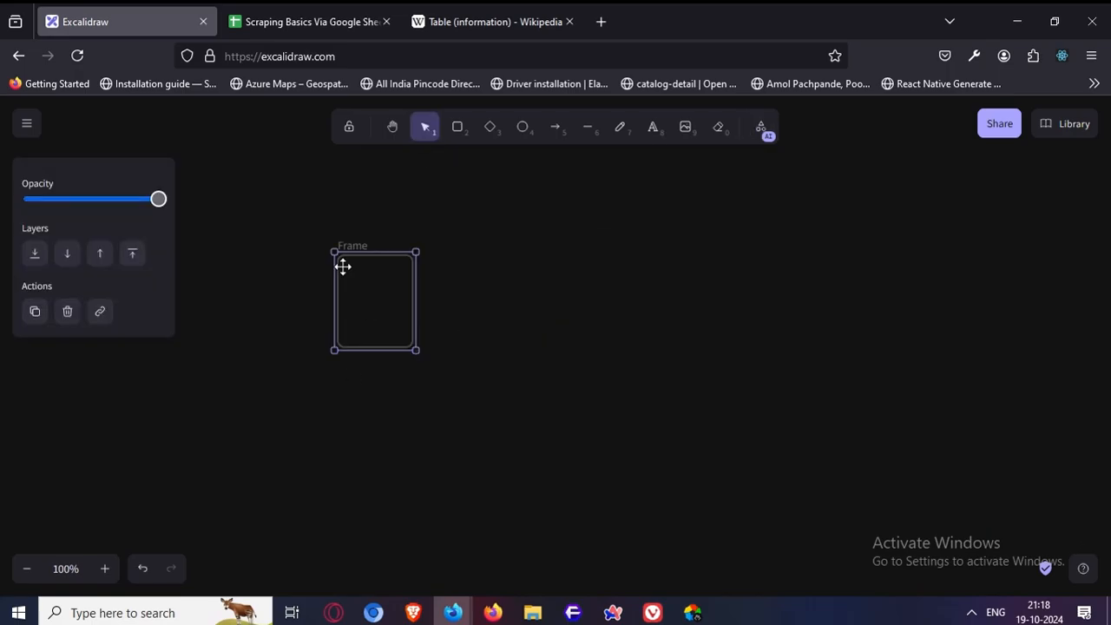
{"action": "double_click", "coordinate": [364, 303]}
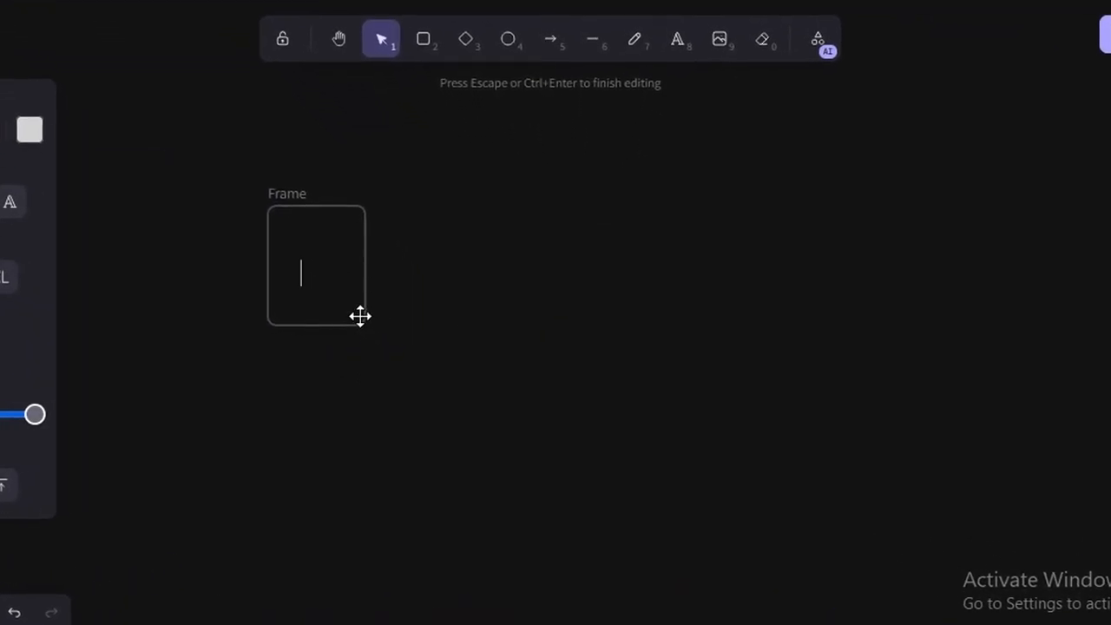
{"action": "left_click", "coordinate": [572, 383]}
{"action": "left_click_drag", "start_coordinate": [181, 90], "coordinate": [446, 448]}
{"action": "key", "text": "Delete"}
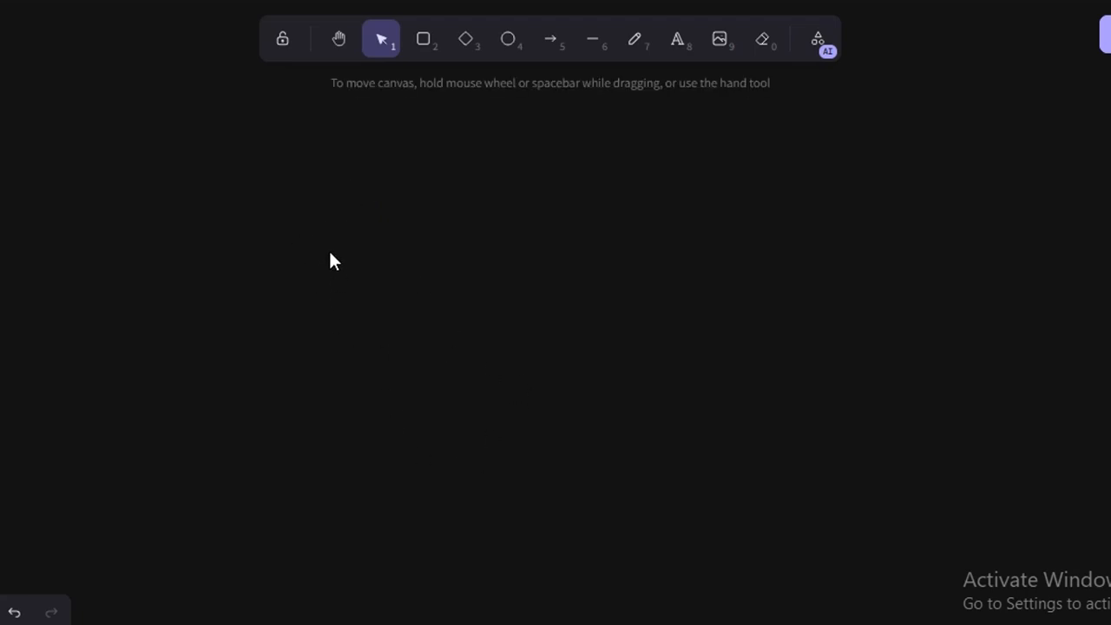
- Draw a large frame on the canvas with a wide, thin rectangle along its upper edge as an address bar
{"action": "key", "text": "f"}
{"action": "left_click_drag", "start_coordinate": [296, 218], "coordinate": [770, 575]}
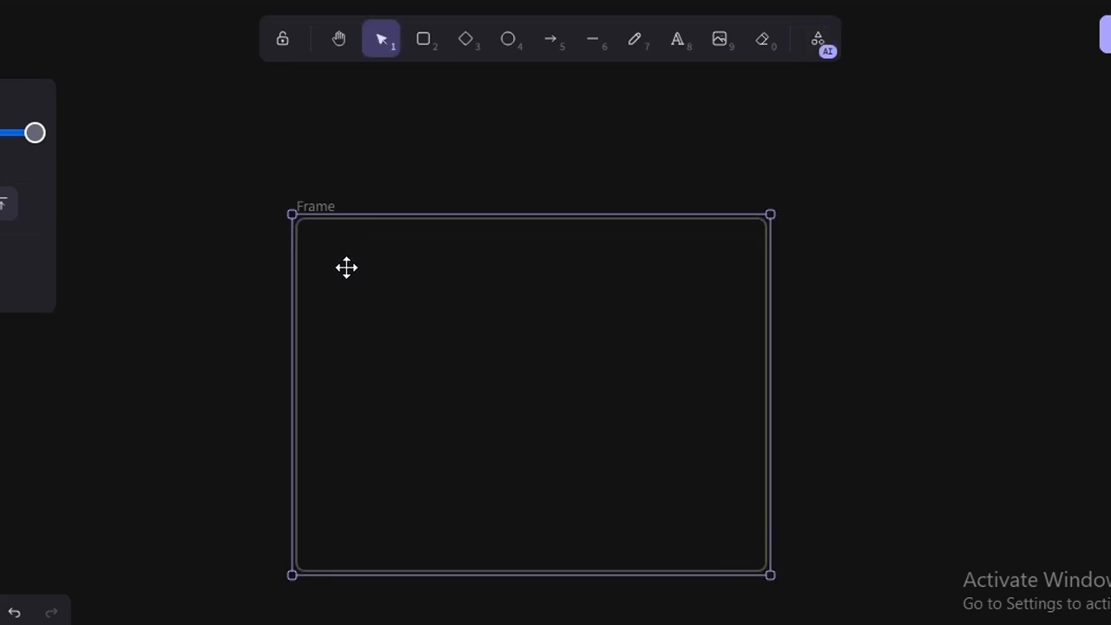
{"action": "key", "text": "2"}
{"action": "mouse_move", "coordinate": [322, 240]}
{"action": "left_mouse_down"}
{"action": "mouse_move", "coordinate": [587, 282]}
{"action": "mouse_move", "coordinate": [657, 278]}
{"action": "left_mouse_up"}
{"action": "double_click", "coordinate": [407, 261]}
{"action": "double_click", "coordinate": [339, 255]}
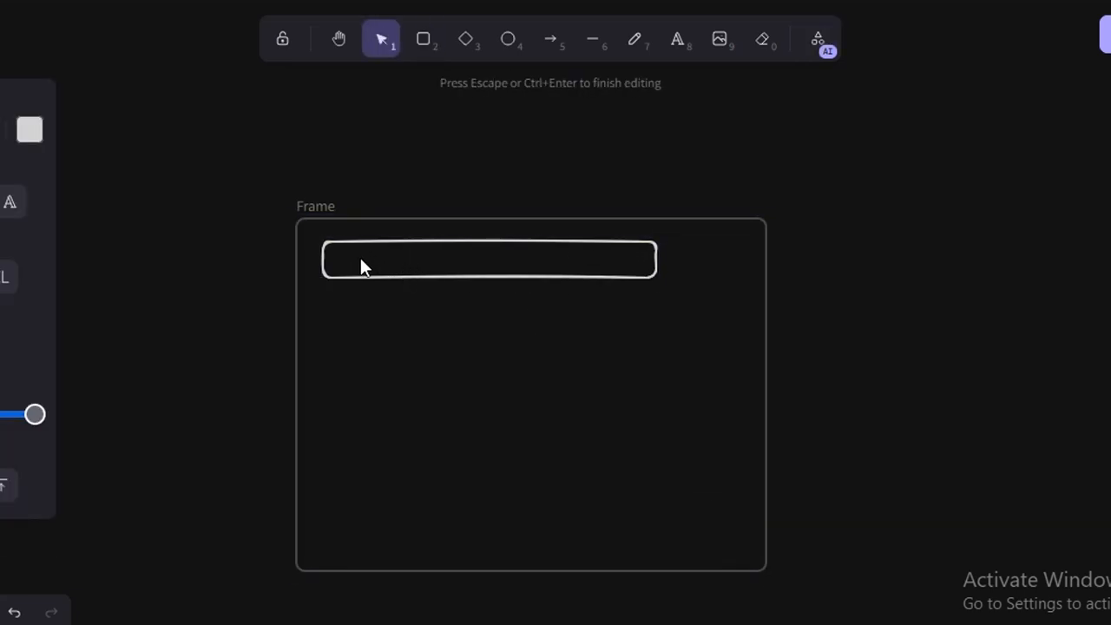
{"action": "double_click", "coordinate": [637, 244]}
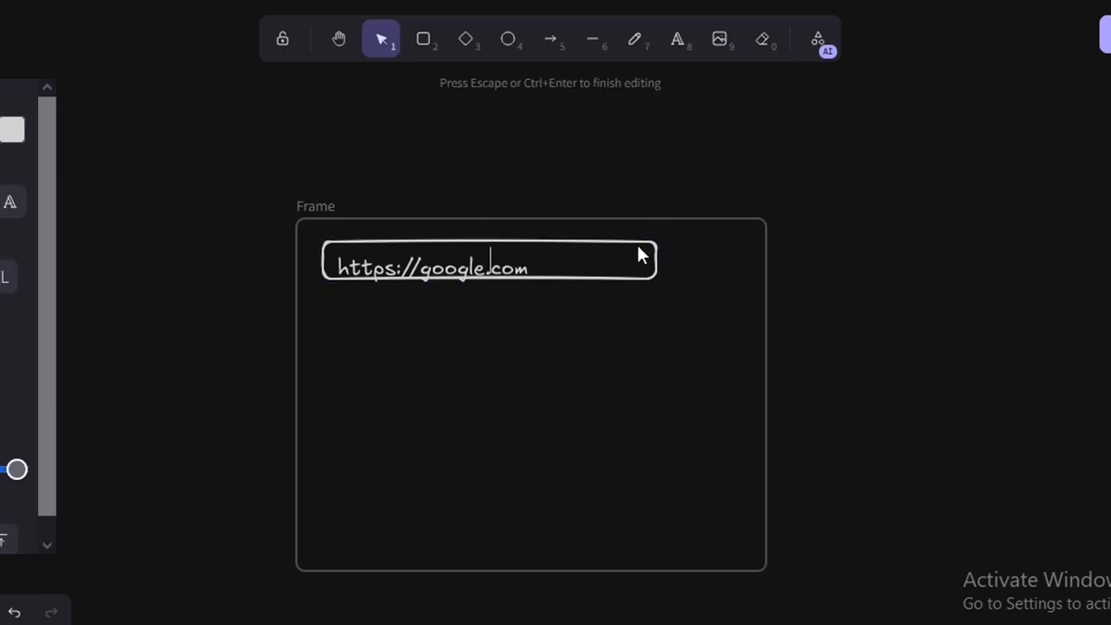
{"action": "left_click_drag", "start_coordinate": [636, 245], "coordinate": [631, 257]}
{"action": "left_click", "coordinate": [180, 246]}
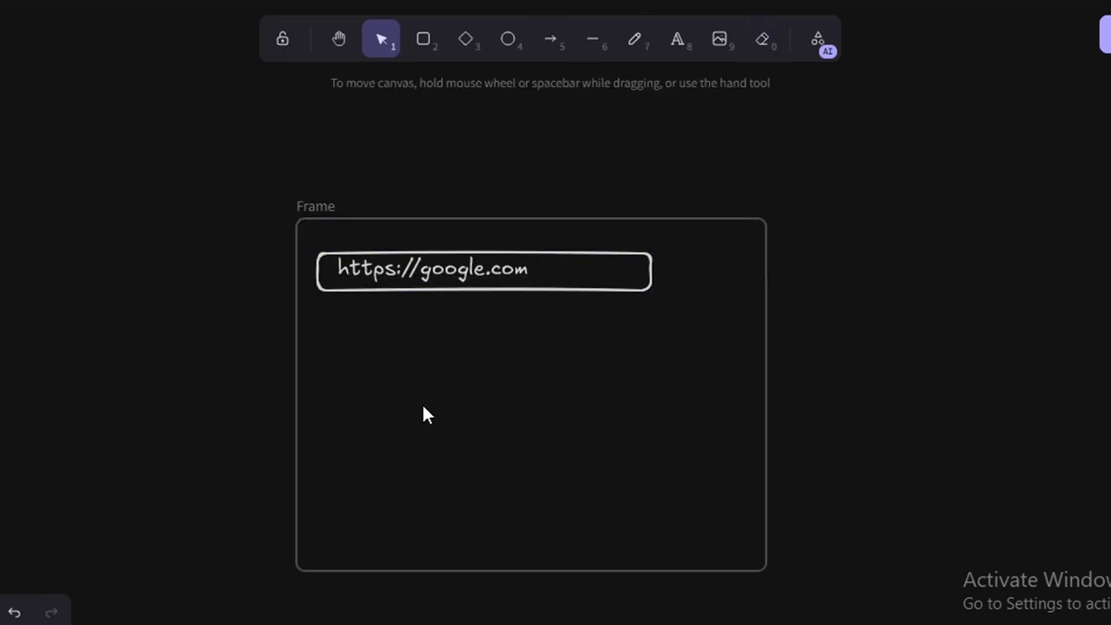
- Draw a large page rectangle below the address bar inside the frame and place the text "Google" in it
{"action": "key", "text": "2"}
{"action": "left_click_drag", "start_coordinate": [323, 297], "coordinate": [738, 556]}
{"action": "right_click", "coordinate": [449, 424]}
{"action": "left_click", "coordinate": [450, 417]}
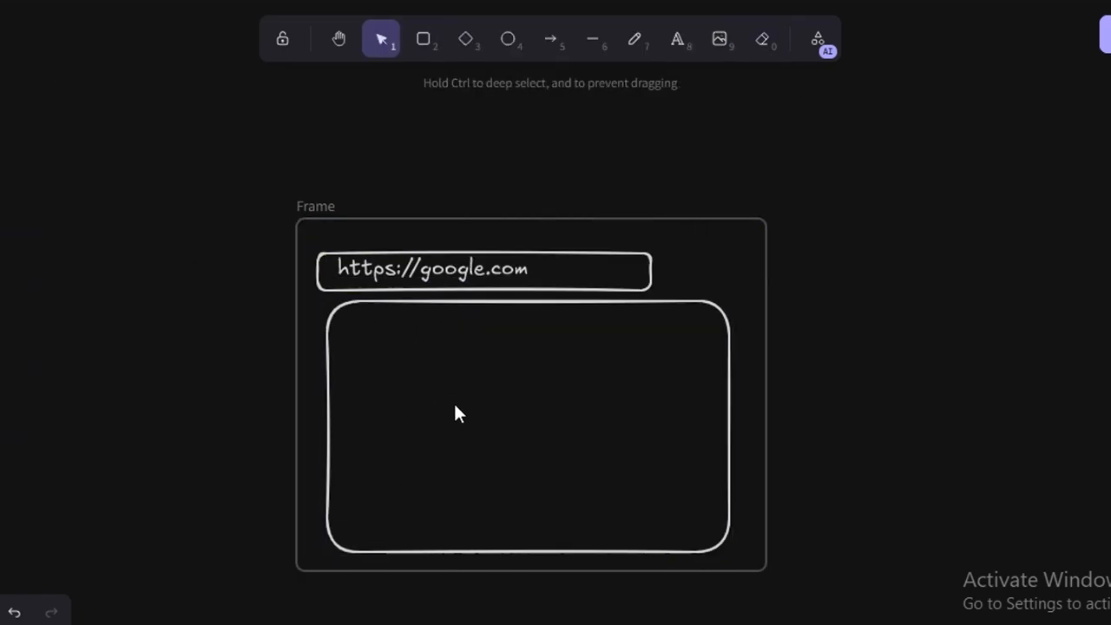
{"action": "double_click", "coordinate": [457, 410]}
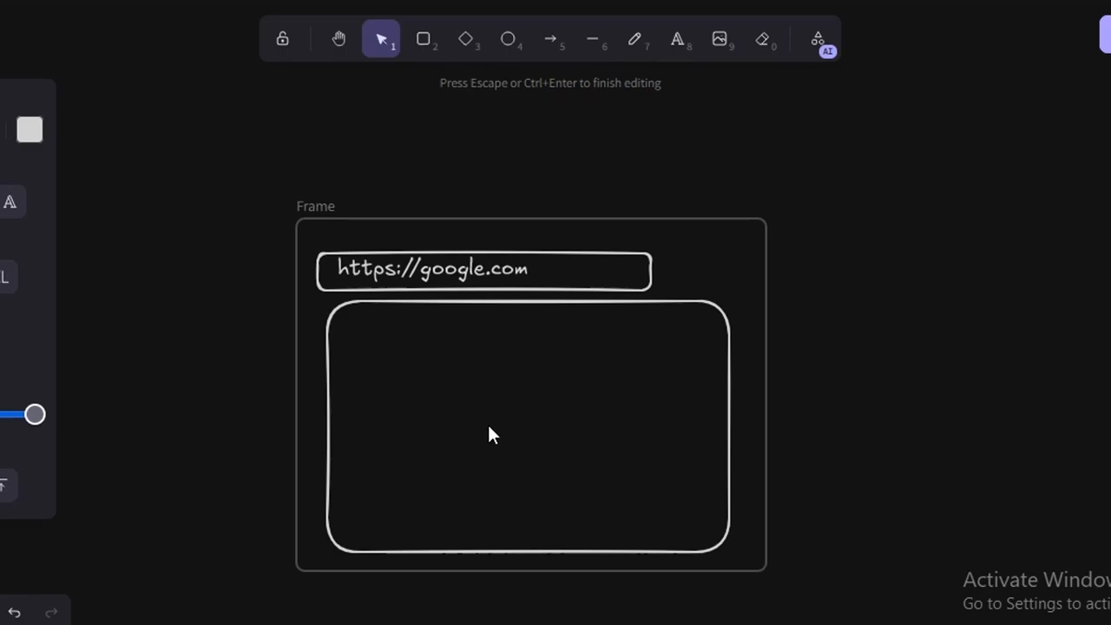
{"action": "type", "text": "Google"}
{"action": "left_click", "coordinate": [955, 322]}
{"action": "left_click_drag", "start_coordinate": [368, 248], "coordinate": [764, 531]}
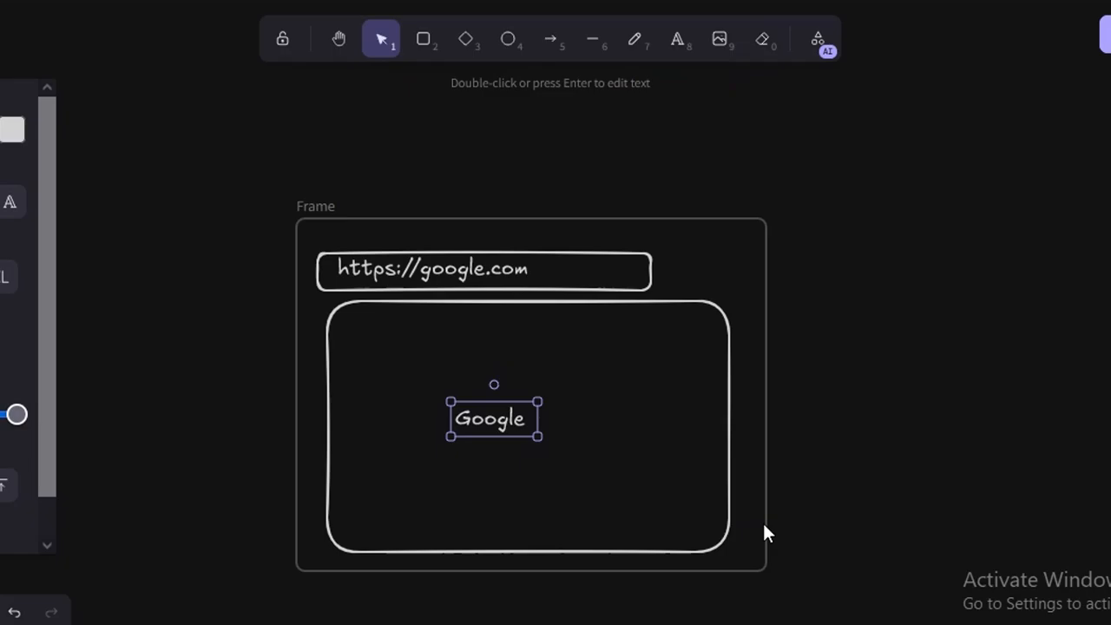
- Shift the page rectangle slightly up and left within the frame, against the address bar
{"action": "left_click", "coordinate": [726, 576]}
{"action": "left_click_drag", "start_coordinate": [685, 577], "coordinate": [343, 241]}
{"action": "left_click", "coordinate": [664, 479]}
{"action": "left_click_drag", "start_coordinate": [389, 210], "coordinate": [343, 178]}
{"action": "scroll", "coordinate": [442, 254], "scroll_direction": "down", "scroll_amount": 5}
{"action": "scroll", "coordinate": [498, 301], "scroll_direction": "up", "scroll_amount": 3}
{"action": "scroll", "coordinate": [498, 301], "scroll_direction": "down", "scroll_amount": 3}
{"action": "left_click_drag", "start_coordinate": [607, 211], "coordinate": [652, 485]}
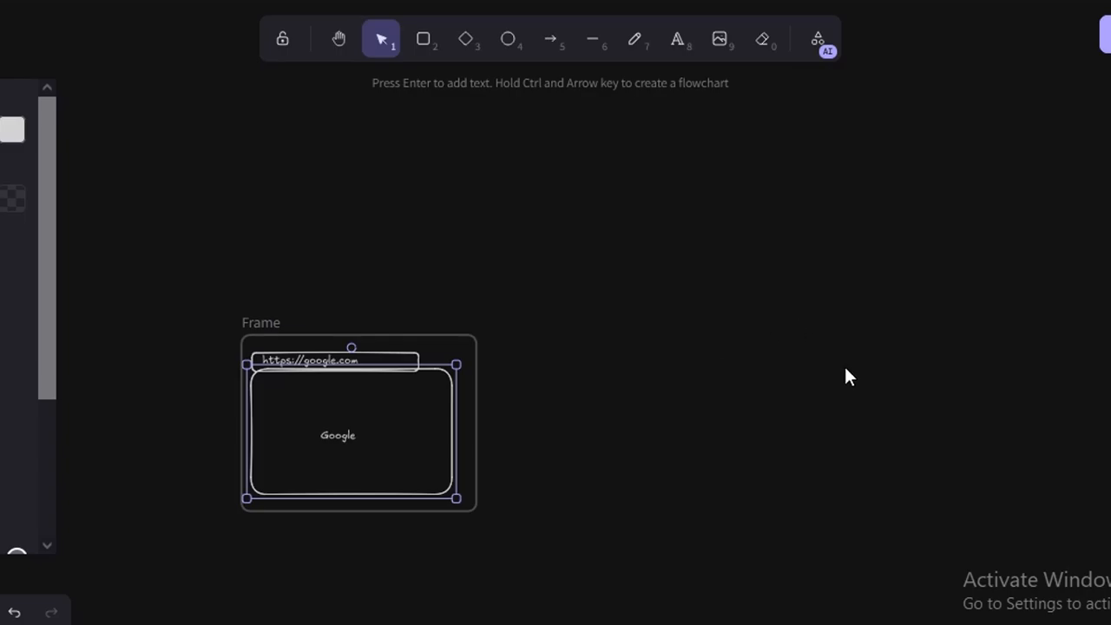
- Draw a tall, narrow server rectangle to the right of the frame and fill it with copies of a short horizontal line
{"action": "key", "text": "2"}
{"action": "mouse_move", "coordinate": [723, 150]}
{"action": "left_mouse_down"}
{"action": "mouse_move", "coordinate": [863, 322]}
{"action": "mouse_move", "coordinate": [841, 432]}
{"action": "left_mouse_up"}
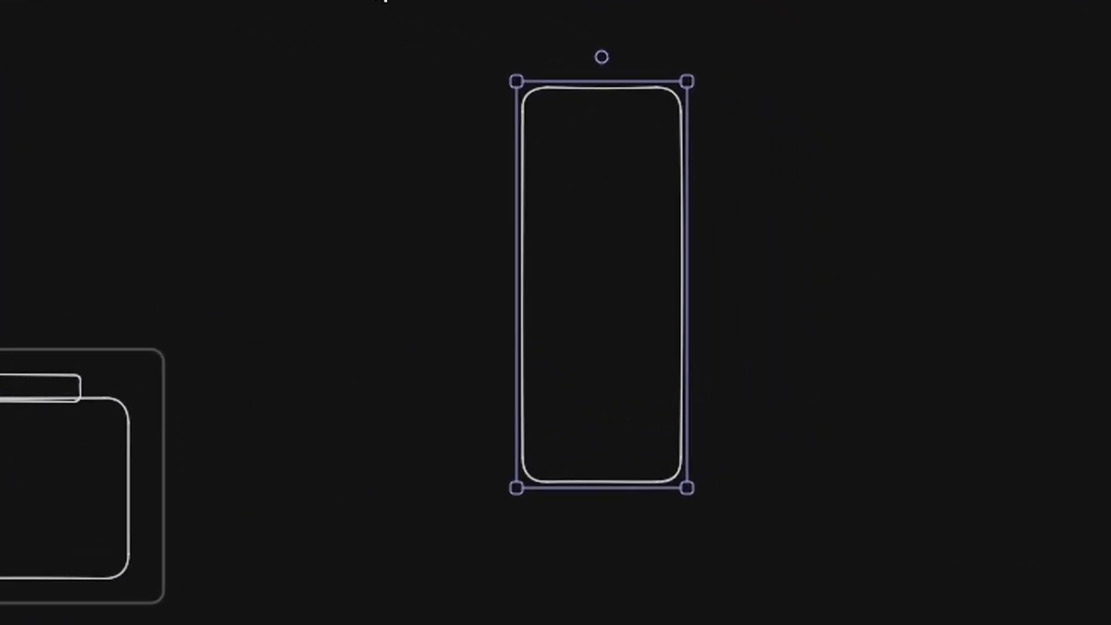
{"action": "key", "text": "2"}
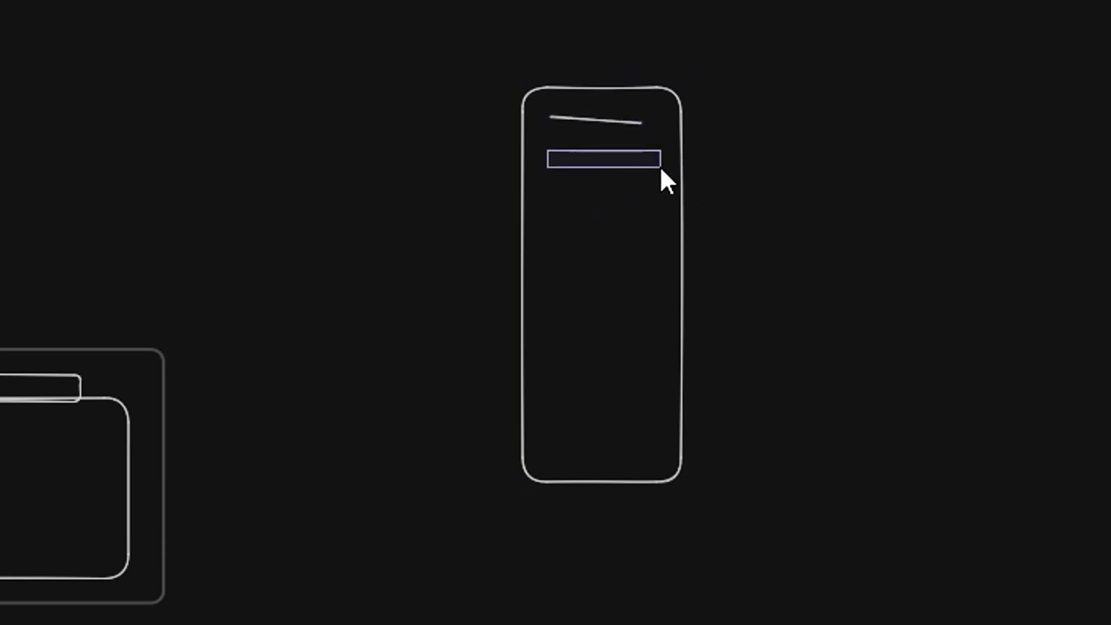
{"action": "left_click", "coordinate": [603, 106]}
{"action": "left_click_drag", "start_coordinate": [547, 117], "coordinate": [549, 124]}
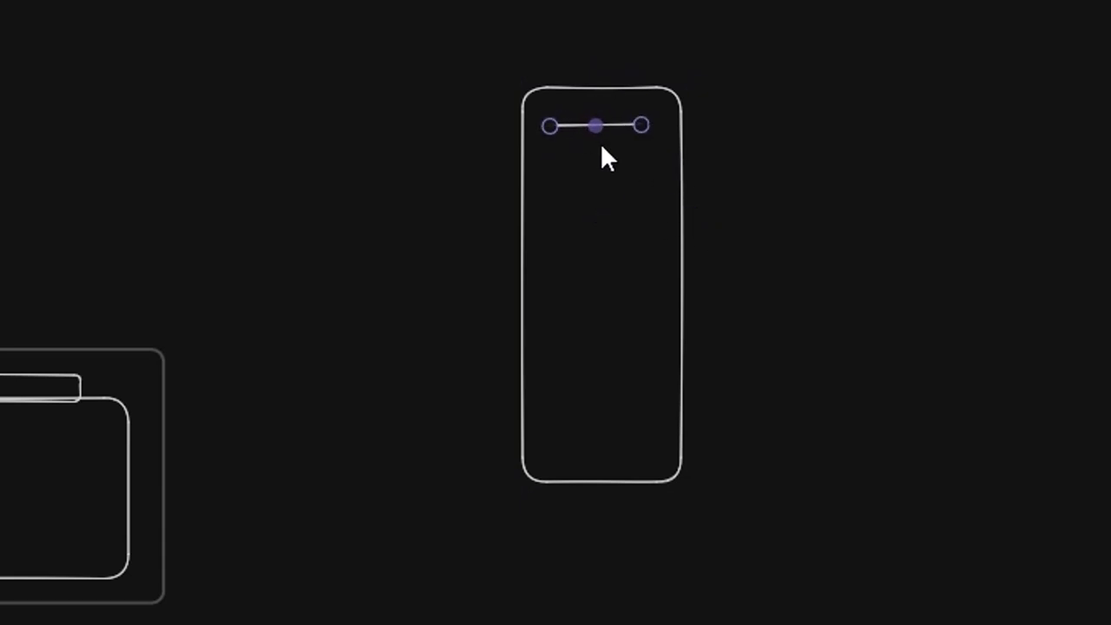
{"action": "key", "text": "ctrl+c"}
{"action": "key", "text": "ctrl+v"}
{"action": "key", "text": "ctrl+v"}
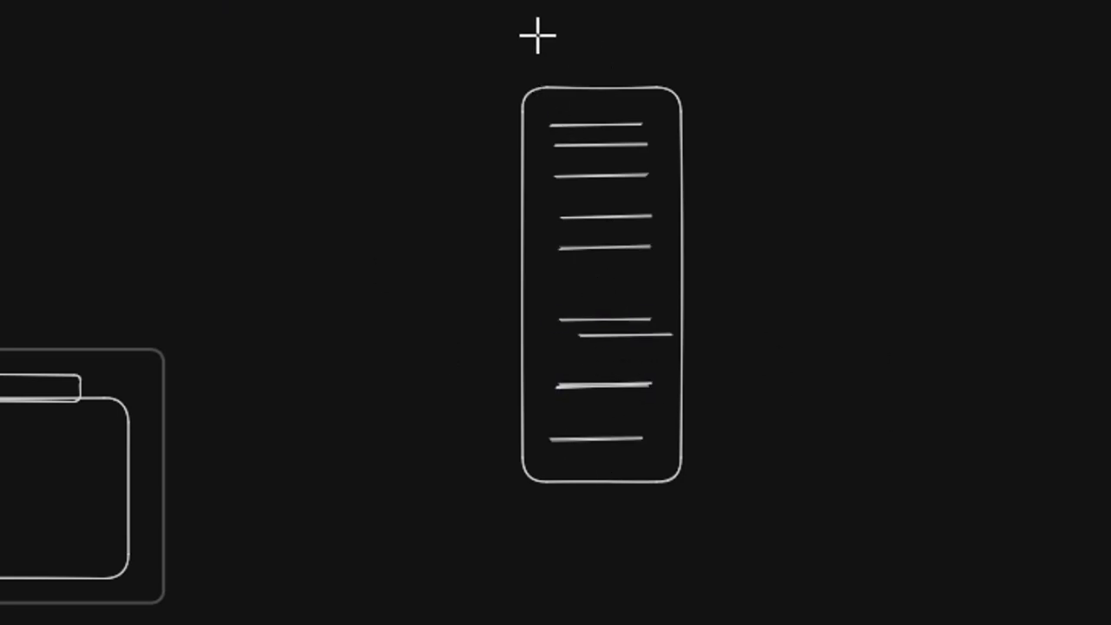
- Add the text label "SErver" above the tall rectangle
{"action": "double_click", "coordinate": [570, 65]}
{"action": "type", "text": "SErver"}
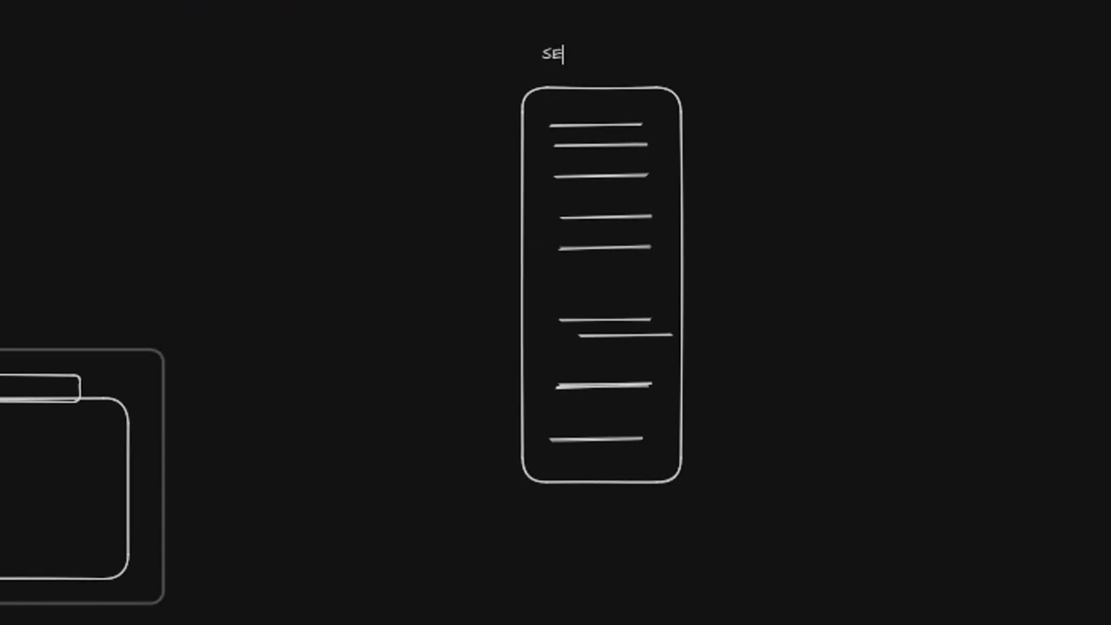
{"action": "key", "text": "Escape"}
{"action": "scroll", "coordinate": [414, 239], "scroll_direction": "up", "scroll_amount": 4}
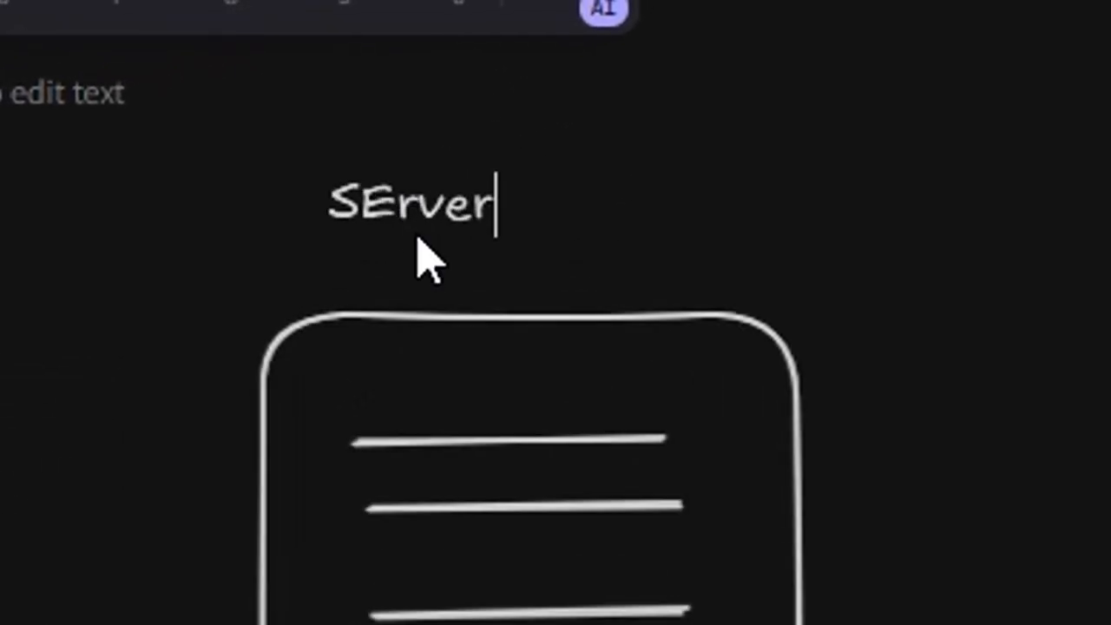
- Correct the label above the tall rectangle to "Server"
{"action": "double_click", "coordinate": [405, 217]}
{"action": "scroll", "coordinate": [704, 322], "scroll_direction": "up", "scroll_amount": 5}
{"action": "scroll", "coordinate": [659, 574], "scroll_direction": "down", "scroll_amount": 3}
{"action": "scroll", "coordinate": [690, 496], "scroll_direction": "down", "scroll_amount": 3}
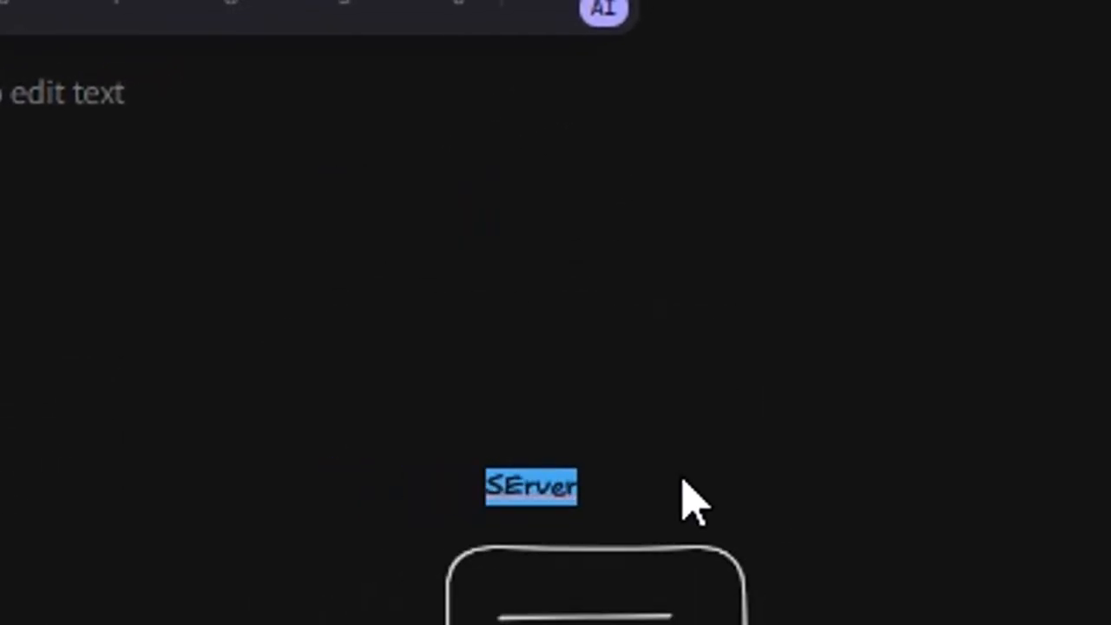
{"action": "scroll", "coordinate": [603, 516], "scroll_direction": "up", "scroll_amount": 4}
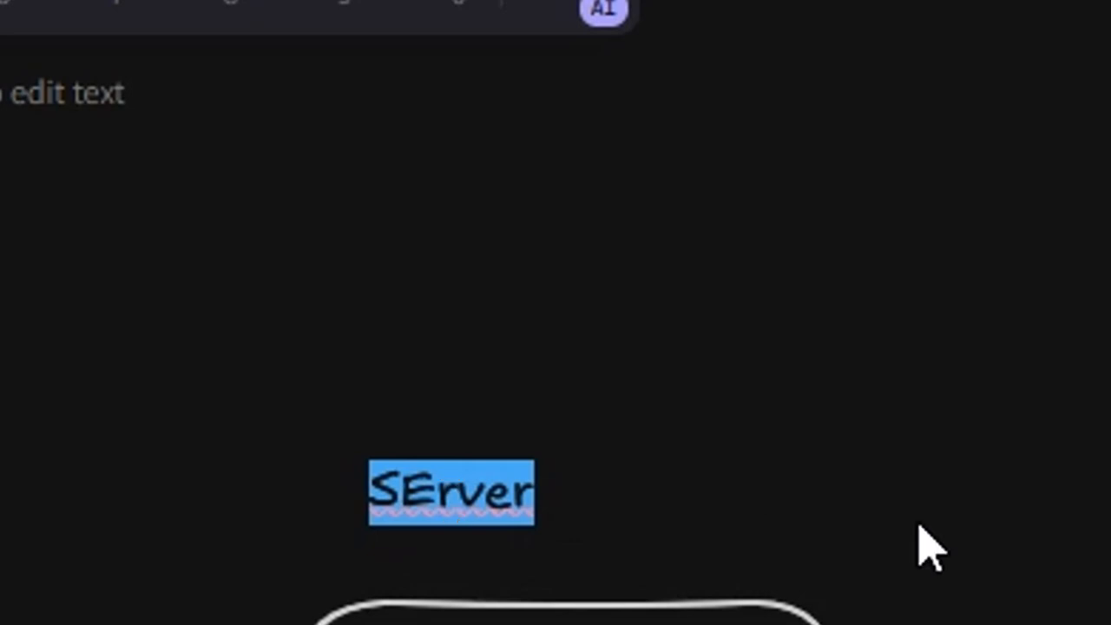
{"action": "type", "text": "Server"}
{"action": "scroll", "coordinate": [886, 504], "scroll_direction": "down", "scroll_amount": 5}
{"action": "scroll", "coordinate": [875, 481], "scroll_direction": "down", "scroll_amount": 5}
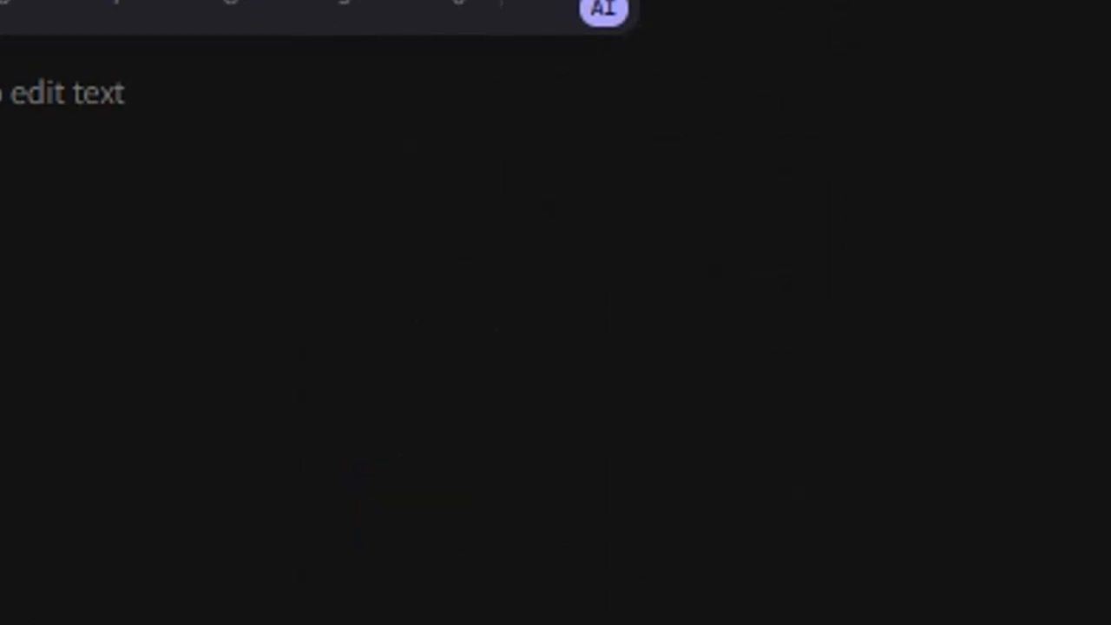
- Move the page rectangle out of the frame to just above the server drawing
{"action": "scroll", "coordinate": [806, 284], "scroll_direction": "up", "scroll_amount": 5}
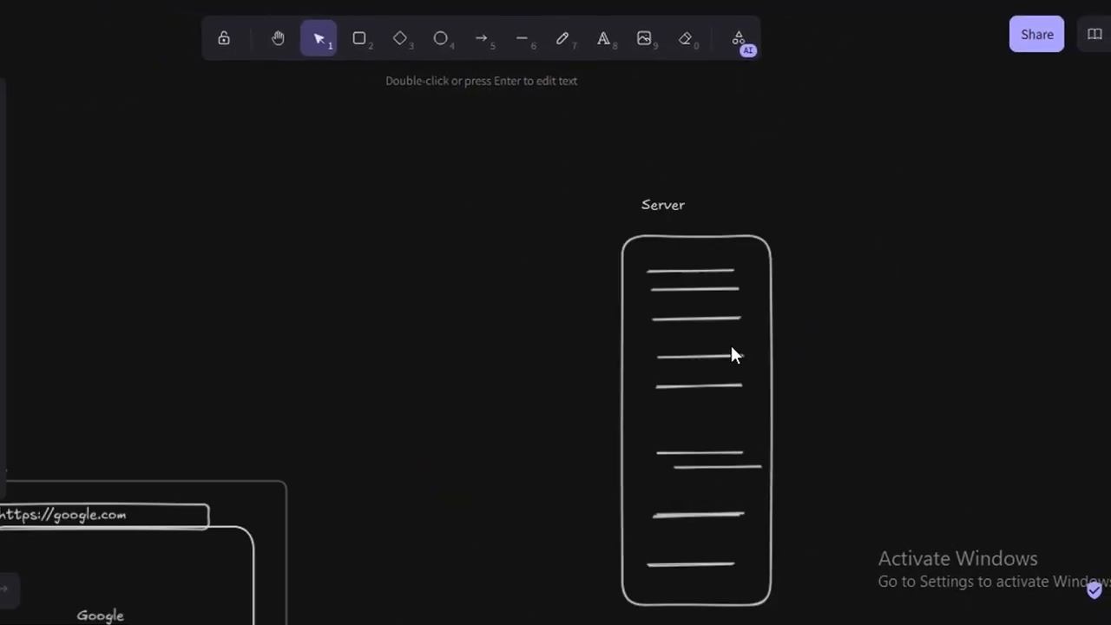
{"action": "scroll", "coordinate": [720, 350], "scroll_direction": "up", "scroll_amount": 3}
{"action": "scroll", "coordinate": [695, 346], "scroll_direction": "down", "scroll_amount": 4}
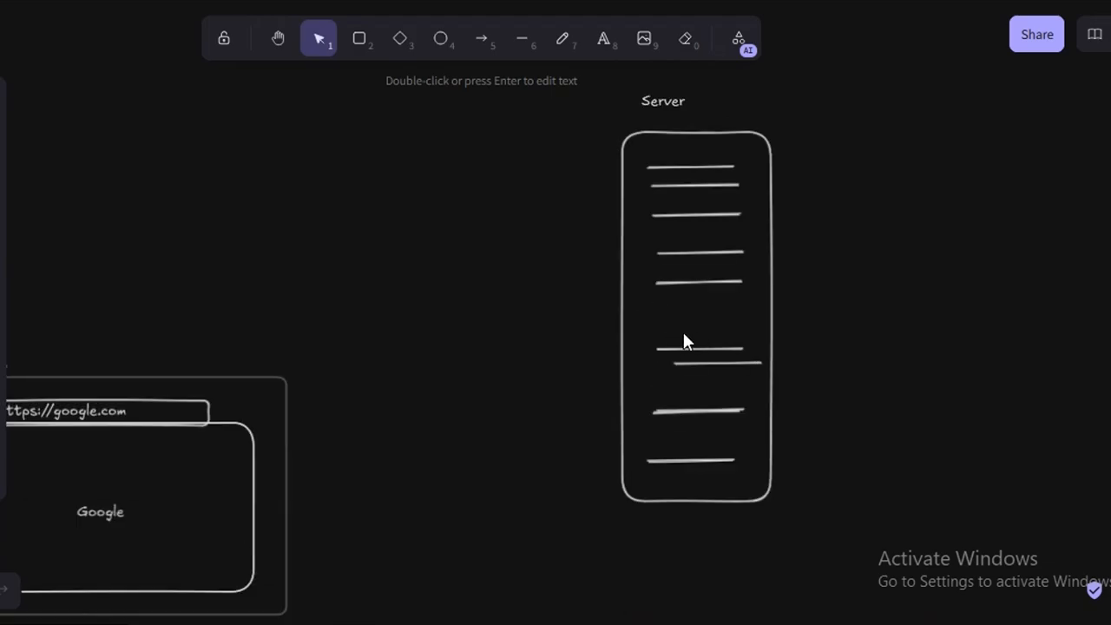
{"action": "scroll", "coordinate": [599, 321], "scroll_direction": "up", "scroll_amount": 3}
{"action": "scroll", "coordinate": [515, 300], "scroll_direction": "down", "scroll_amount": 5}
{"action": "left_click", "coordinate": [243, 223]}
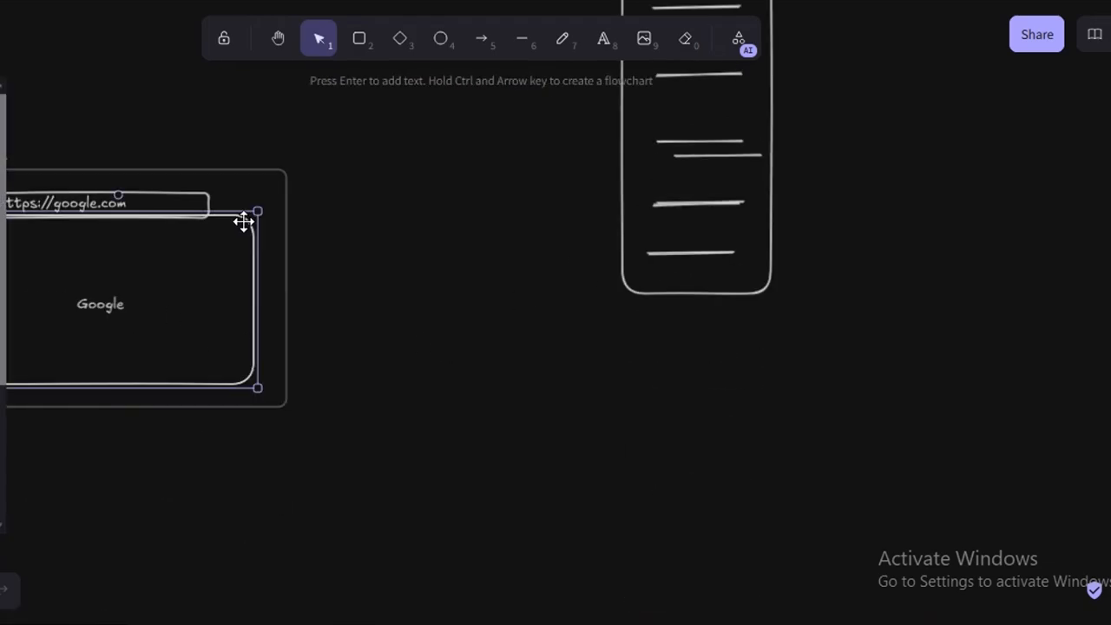
{"action": "left_click_drag", "start_coordinate": [243, 223], "coordinate": [767, 131]}
{"action": "scroll", "coordinate": [660, 113], "scroll_direction": "up", "scroll_amount": 5}
{"action": "left_click", "coordinate": [625, 196]}
- Add the text "Google" inside the rectangle above the server
{"action": "double_click", "coordinate": [565, 216]}
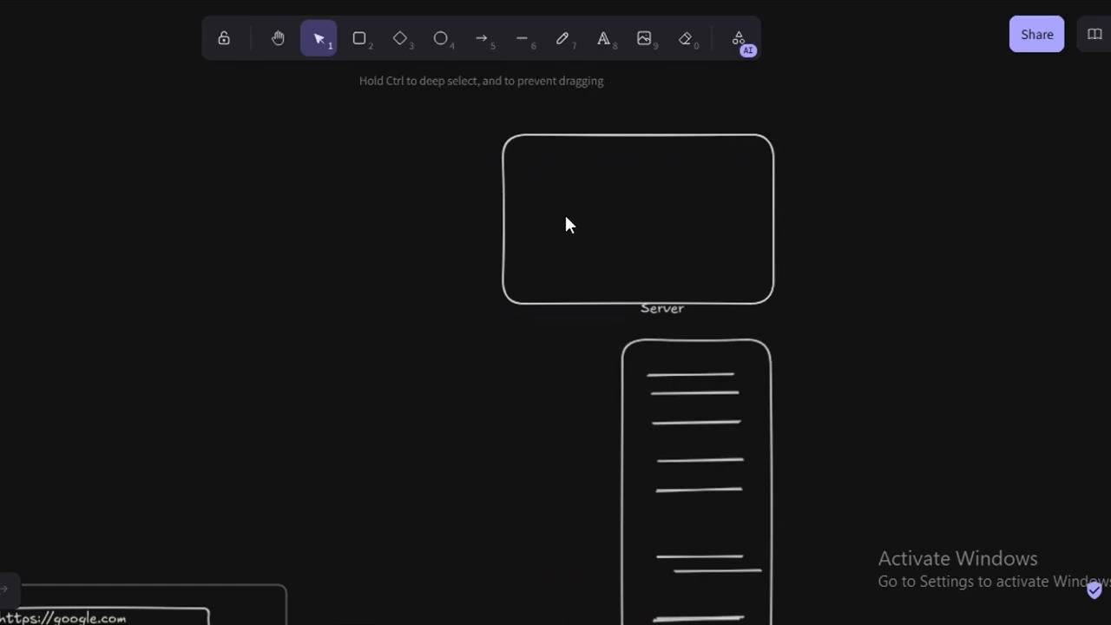
{"action": "left_click", "coordinate": [582, 221]}
{"action": "double_click", "coordinate": [583, 222]}
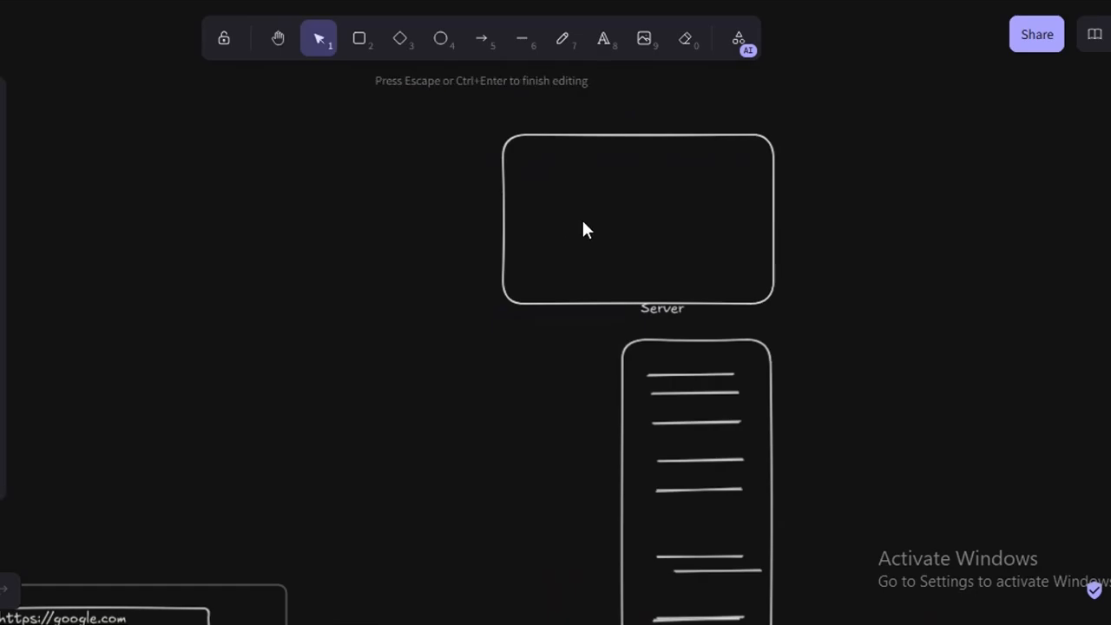
{"action": "type", "text": "Google"}
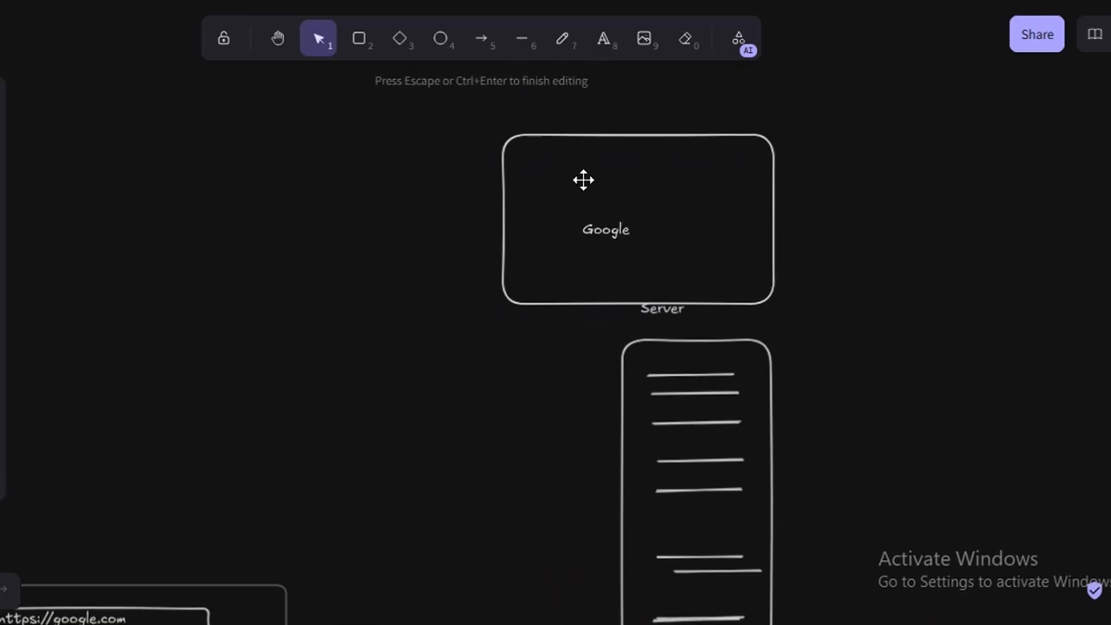
- Move the page rectangle from above the server back into the frame, below the address bar
{"action": "left_click", "coordinate": [648, 130]}
{"action": "left_click", "coordinate": [646, 136]}
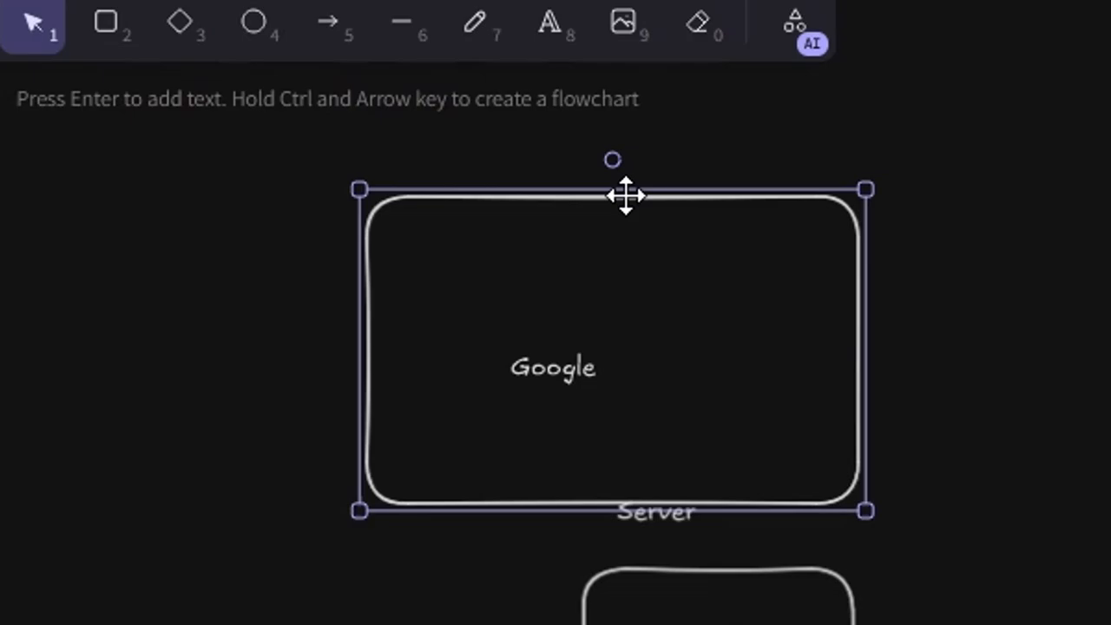
{"action": "left_click_drag", "start_coordinate": [122, 188], "coordinate": [894, 450]}
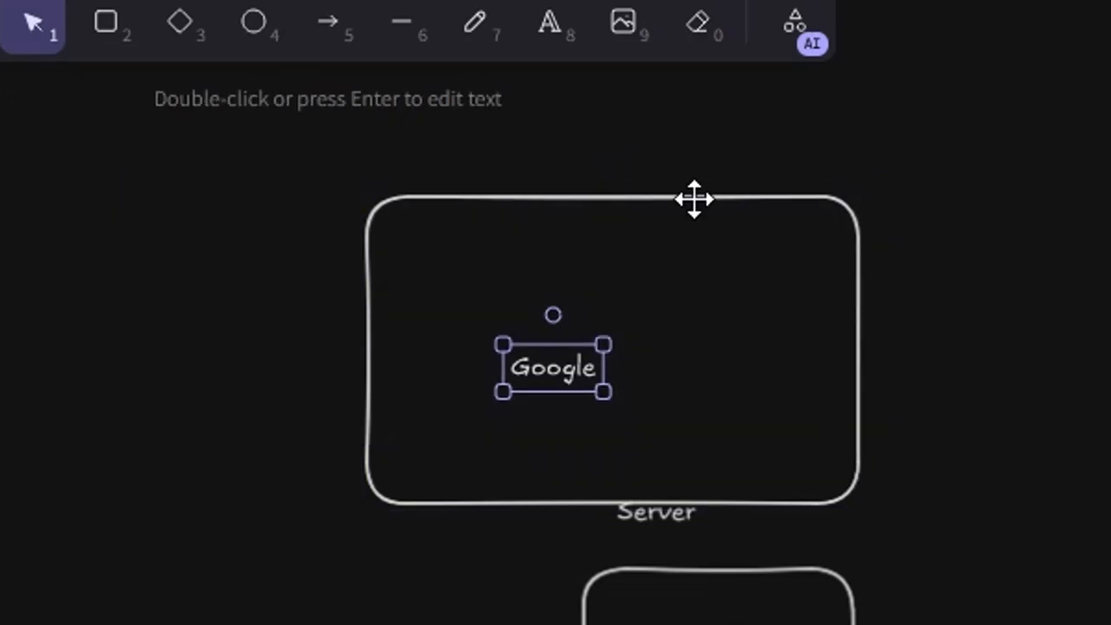
{"action": "left_click", "coordinate": [695, 199]}
{"action": "left_click_drag", "start_coordinate": [605, 261], "coordinate": [2, 324]}
{"action": "scroll", "coordinate": [52, 621], "scroll_direction": "down", "scroll_amount": 10}
{"action": "scroll", "coordinate": [1, 521], "scroll_direction": "up", "scroll_amount": 4}
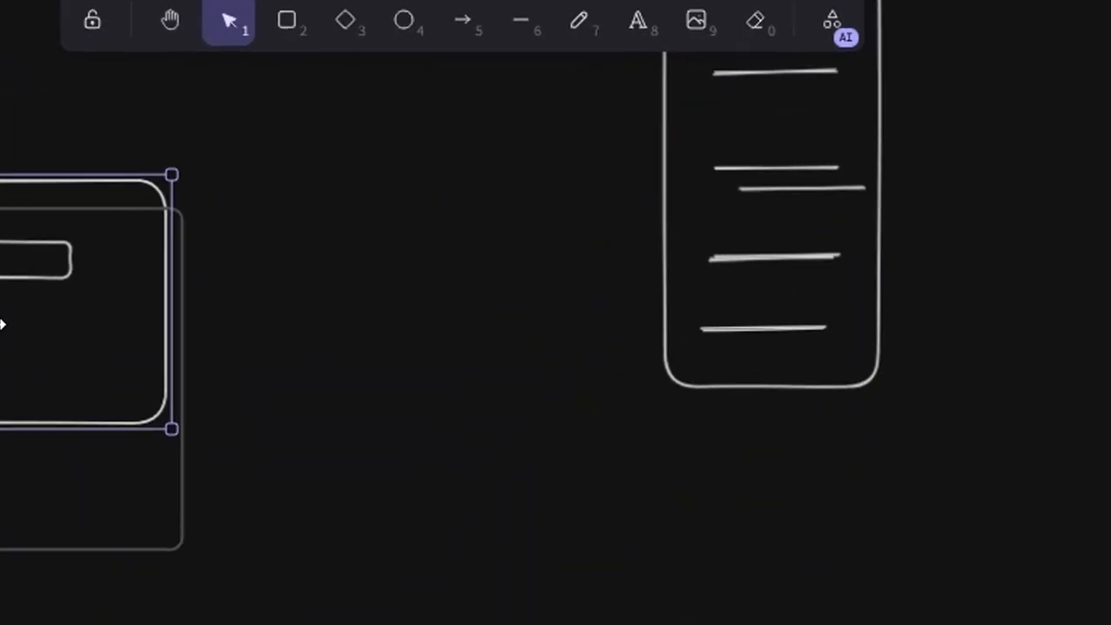
{"action": "left_click_drag", "start_coordinate": [37, 180], "coordinate": [0, 327]}
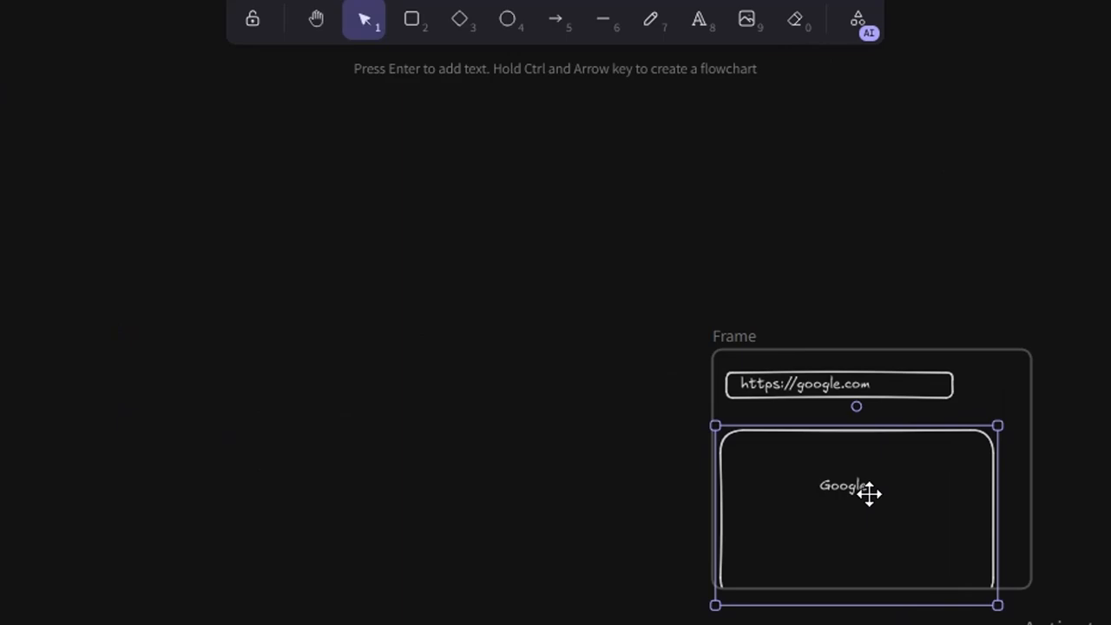
- Replace the "Google" text inside the frame with "Static Website", and try "SSR Web" in its place
{"action": "double_click", "coordinate": [869, 494]}
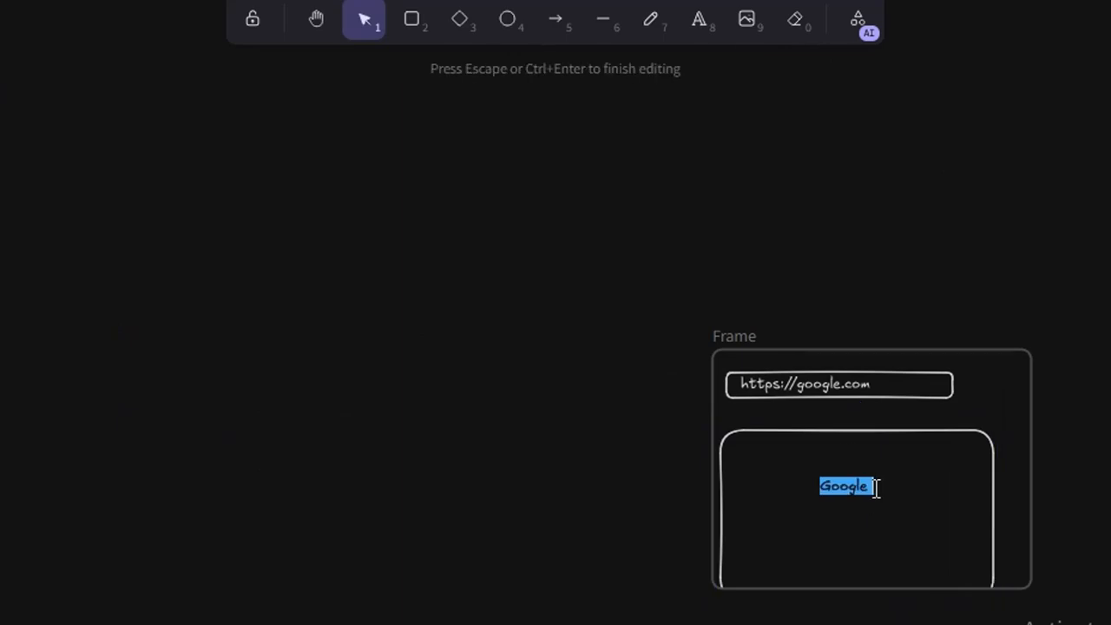
{"action": "type", "text": "Static Website"}
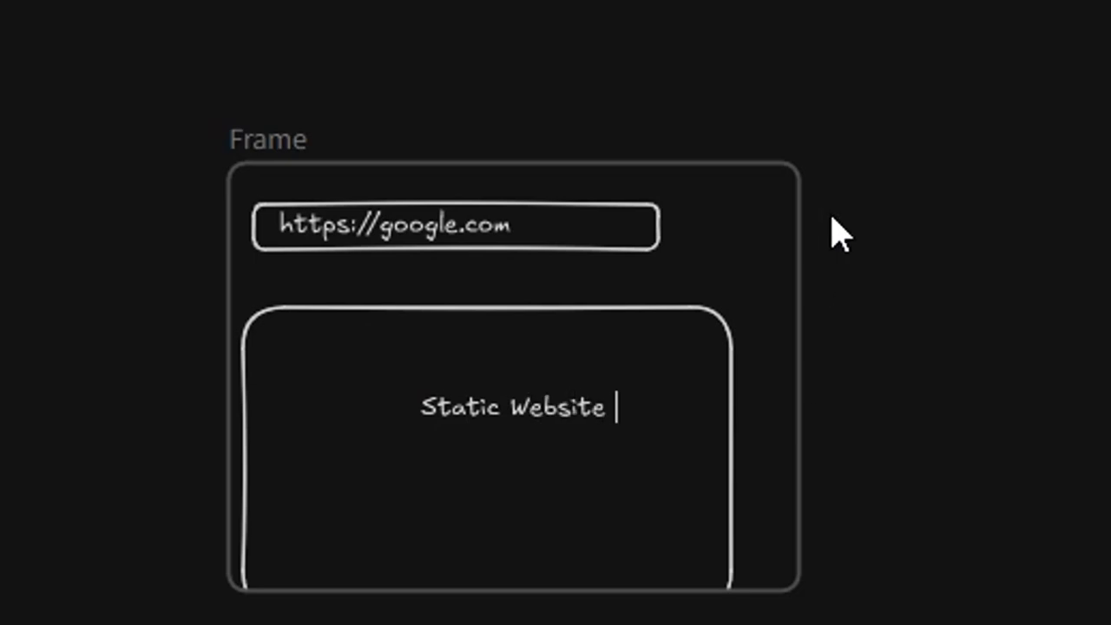
{"action": "scroll", "coordinate": [832, 217], "scroll_direction": "down", "scroll_amount": 6}
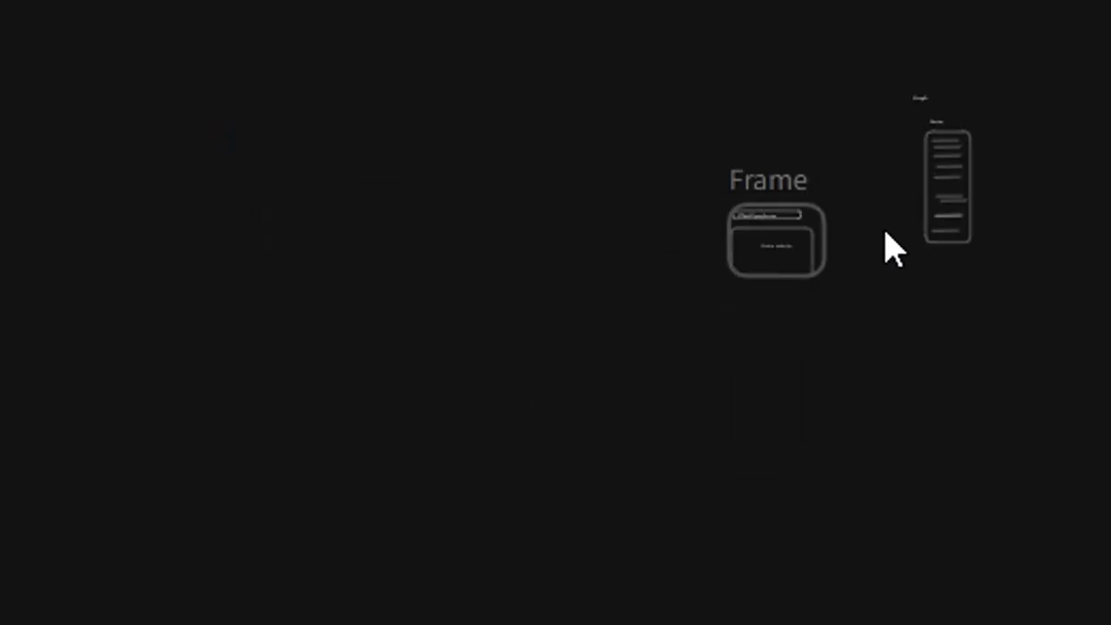
{"action": "scroll", "coordinate": [903, 248], "scroll_direction": "up", "scroll_amount": 11}
{"action": "double_click", "coordinate": [33, 224]}
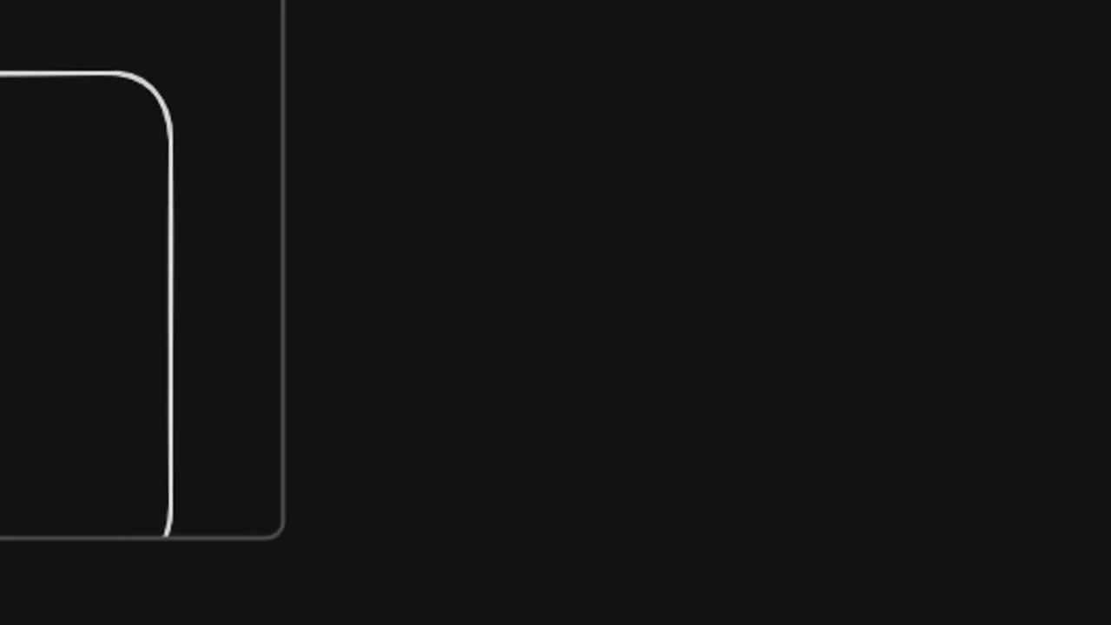
{"action": "type", "text": "SSR"}
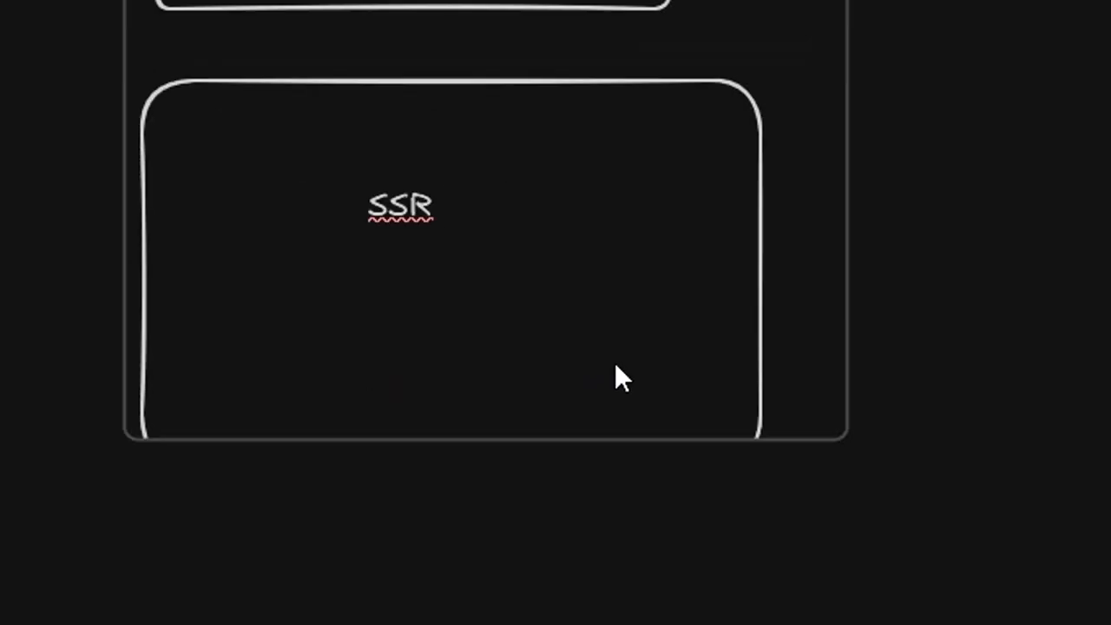
{"action": "type", "text": " Web"}
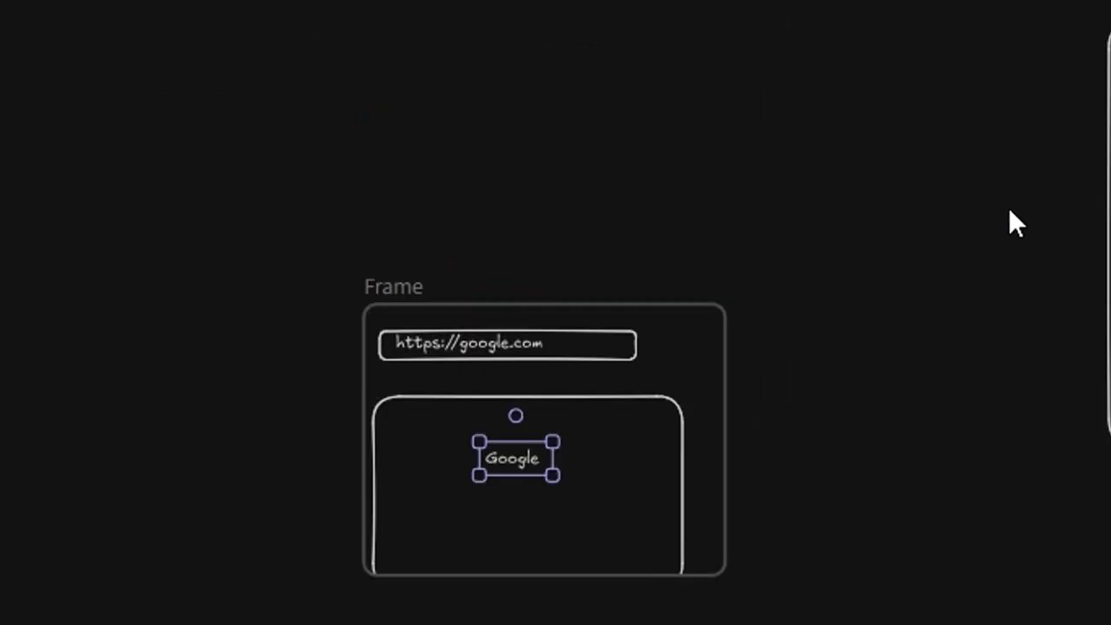
- Undo the page rectangle's move into the frame, and delete it together with its "Google" text and the "Server" label
{"action": "key", "text": "ctrl+a"}
{"action": "left_click", "coordinate": [944, 390]}
{"action": "scroll", "coordinate": [1096, 57], "scroll_direction": "up", "scroll_amount": 2}
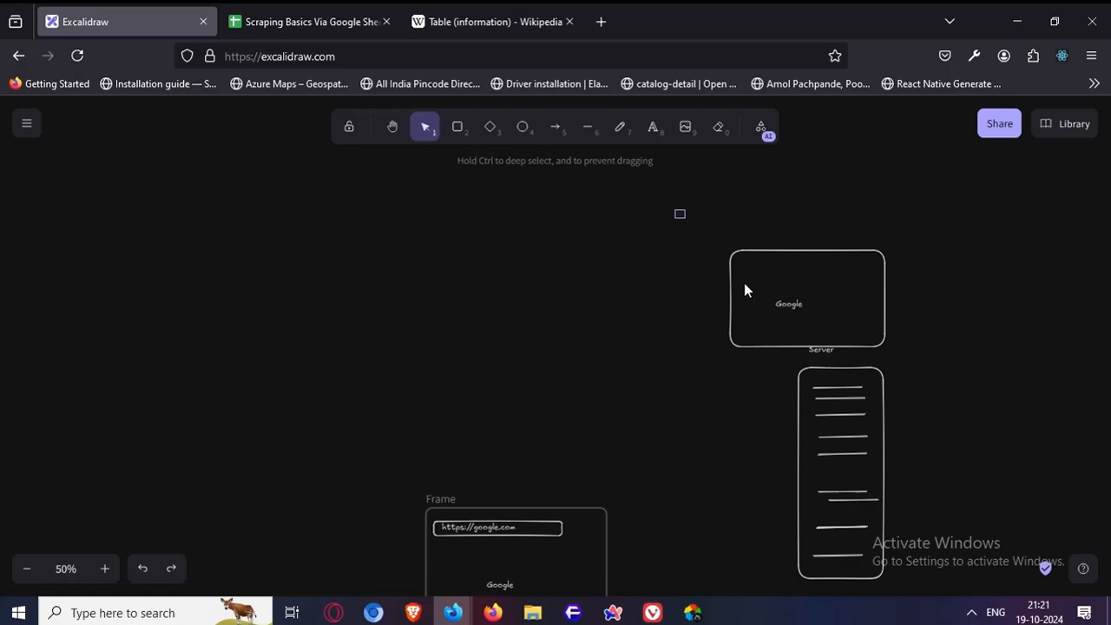
{"action": "left_click_drag", "start_coordinate": [675, 210], "coordinate": [974, 353]}
{"action": "key", "text": "Delete"}
{"action": "scroll", "coordinate": [781, 316], "scroll_direction": "down", "scroll_amount": 3}
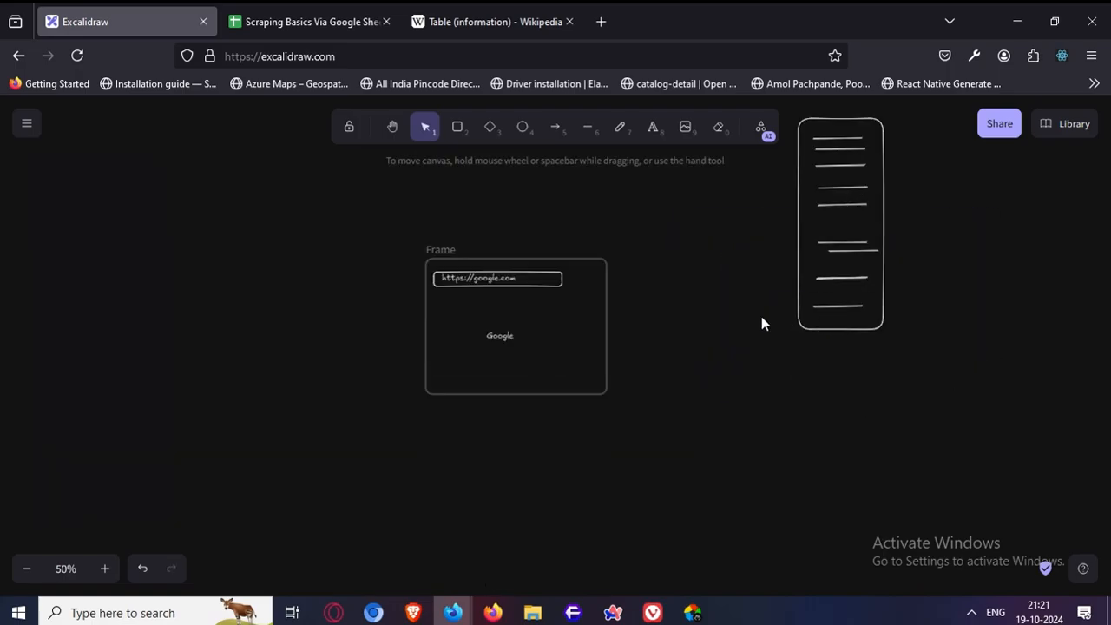
{"action": "scroll", "coordinate": [859, 315], "scroll_direction": "up", "scroll_amount": 4, "text": "ctrl"}
{"action": "scroll", "coordinate": [861, 322], "scroll_direction": "up", "scroll_amount": 5}
{"action": "scroll", "coordinate": [760, 311], "scroll_direction": "down", "scroll_amount": 2}
{"action": "scroll", "coordinate": [762, 307], "scroll_direction": "up", "scroll_amount": 2}
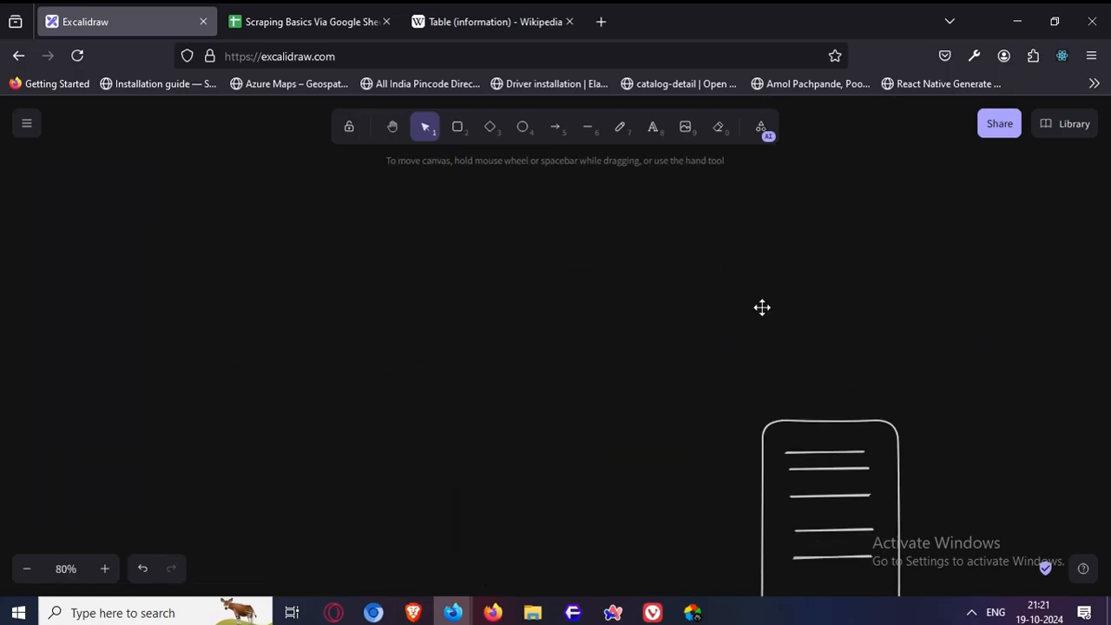
- Draw a wide rounded rectangle above the server and add the placeholder code text "<?dsfds./.dsaf .dfasd" and "def program" inside it
{"action": "scroll", "coordinate": [749, 285], "scroll_direction": "down", "scroll_amount": 1}
{"action": "key", "text": "r"}
{"action": "left_click_drag", "start_coordinate": [672, 201], "coordinate": [895, 300]}
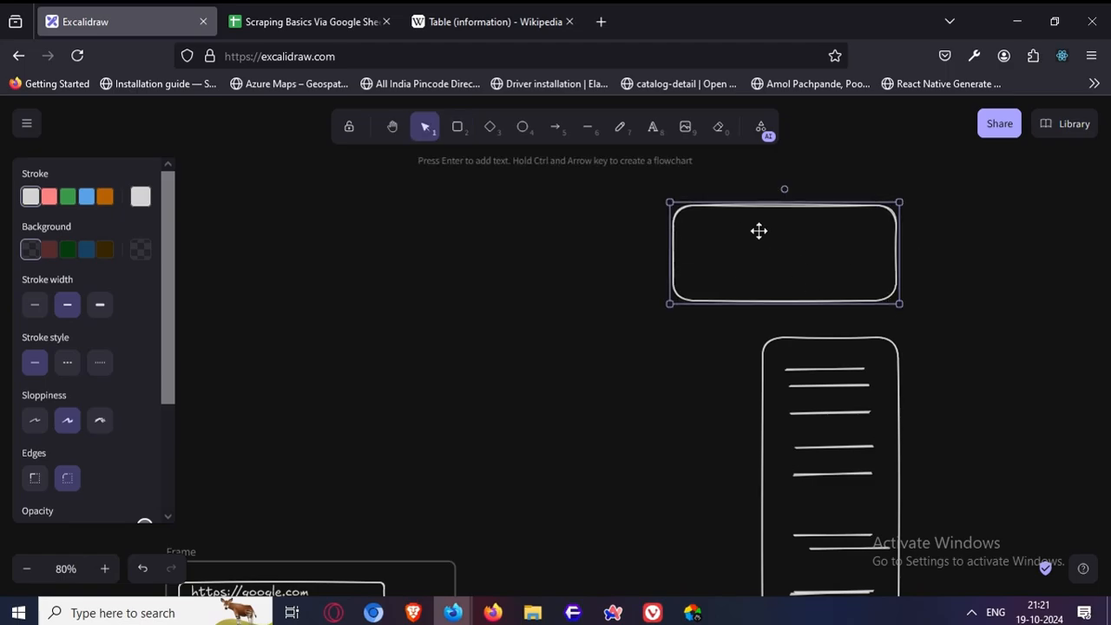
{"action": "key", "text": "Escape"}
{"action": "double_click", "coordinate": [706, 230]}
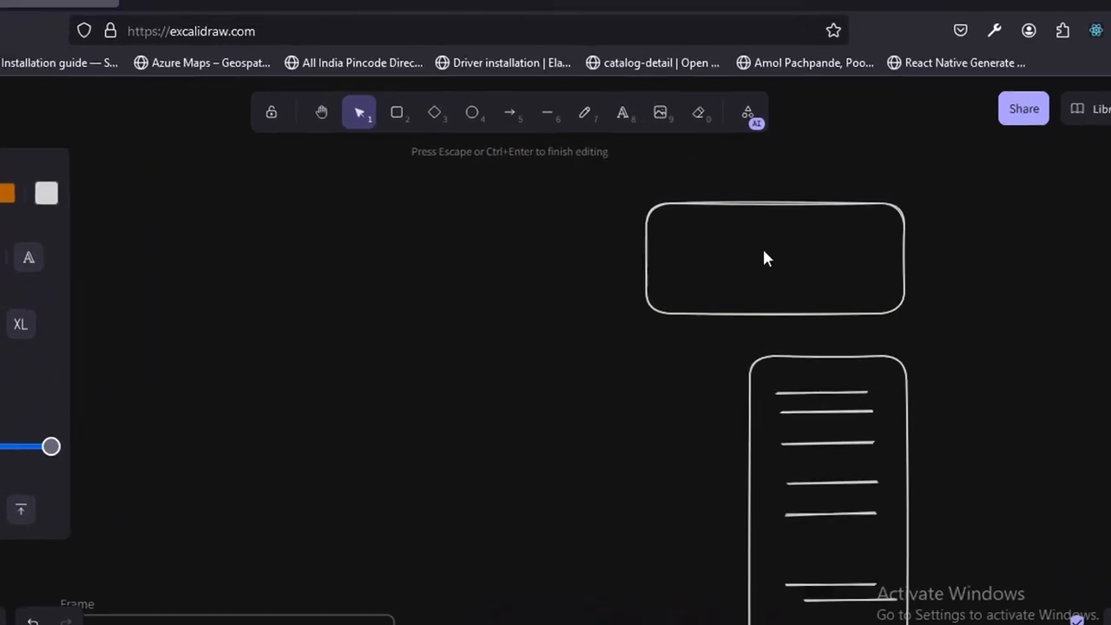
{"action": "type", "text": "<?dsfds."}
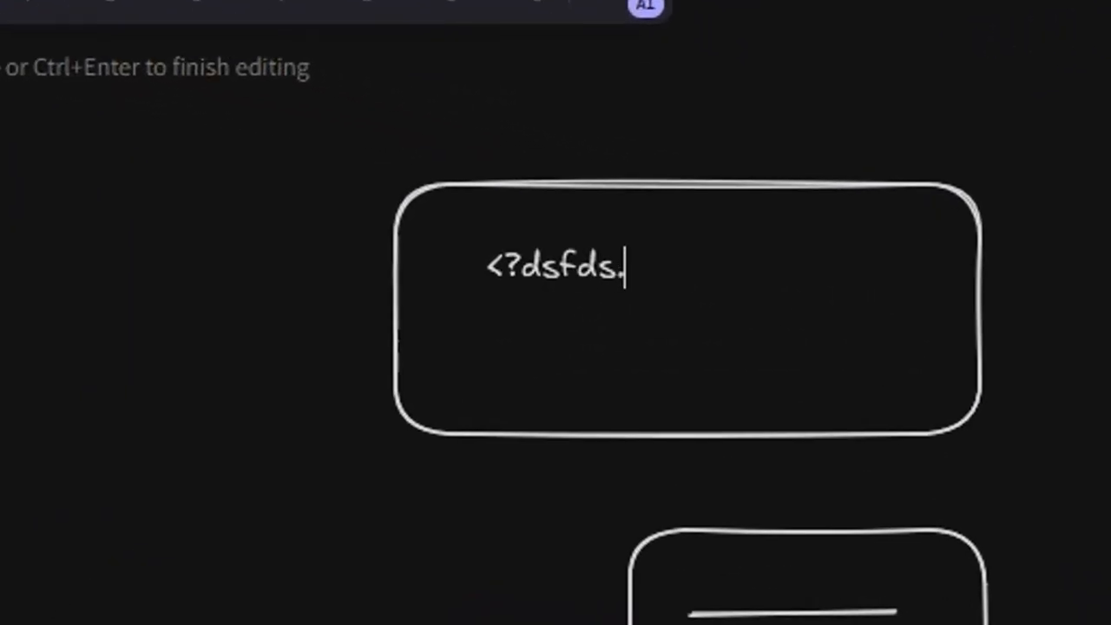
{"action": "type", "text": "/.dsaf .dfasd"}
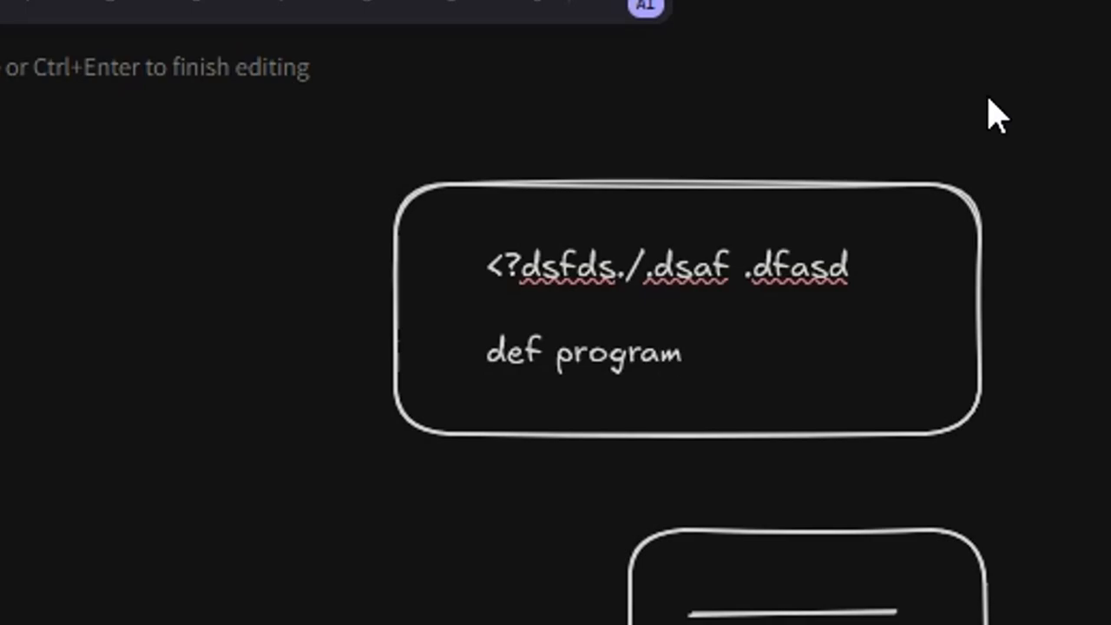
{"action": "key", "text": "Escape"}
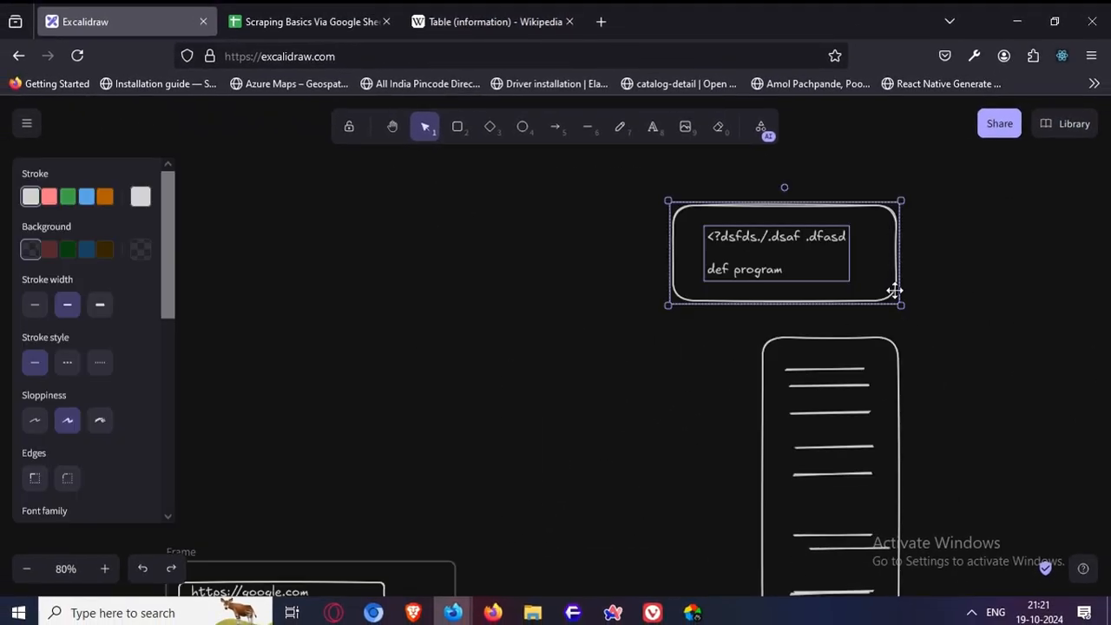
- Move the rectangle with its placeholder code from above the server into the frame, below the address bar
{"action": "left_click_drag", "start_coordinate": [895, 285], "coordinate": [405, 393]}
{"action": "scroll", "coordinate": [503, 434], "scroll_direction": "down", "scroll_amount": 5}
{"action": "scroll", "coordinate": [474, 348], "scroll_direction": "up", "scroll_amount": 2}
{"action": "scroll", "coordinate": [400, 445], "scroll_direction": "down", "scroll_amount": 1}
- Delete the placeholder code and the overlapping "Google" text, and add "Google" centred inside the rectangle in the frame
{"action": "double_click", "coordinate": [382, 375]}
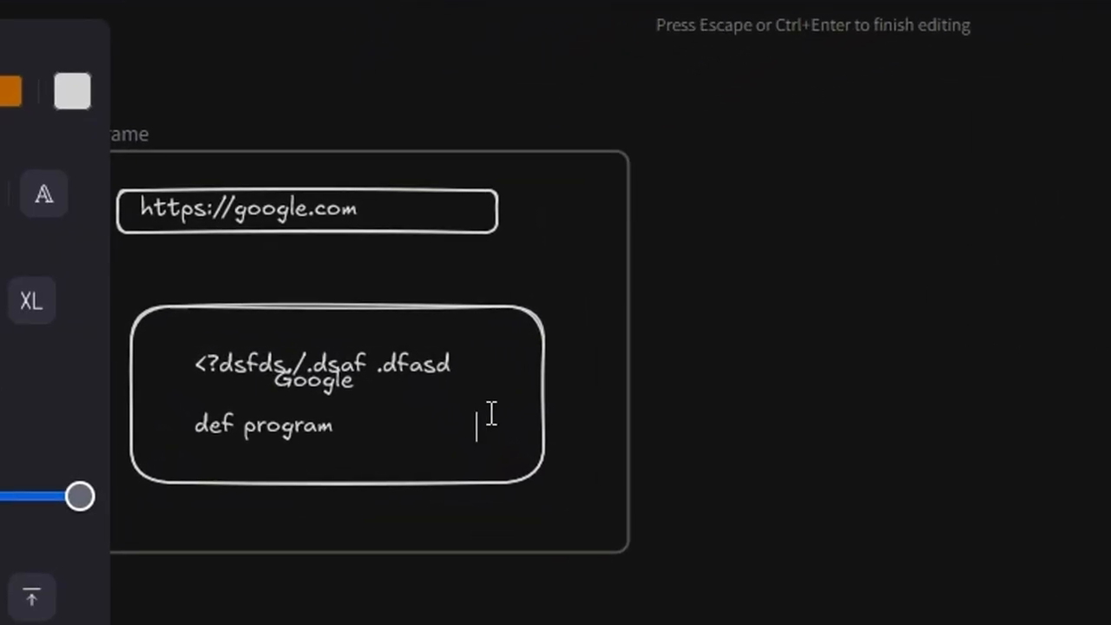
{"action": "key", "text": "ctrl+a"}
{"action": "key", "text": "BackSpace"}
{"action": "double_click", "coordinate": [325, 380]}
{"action": "key", "text": "BackSpace"}
{"action": "double_click", "coordinate": [290, 400]}
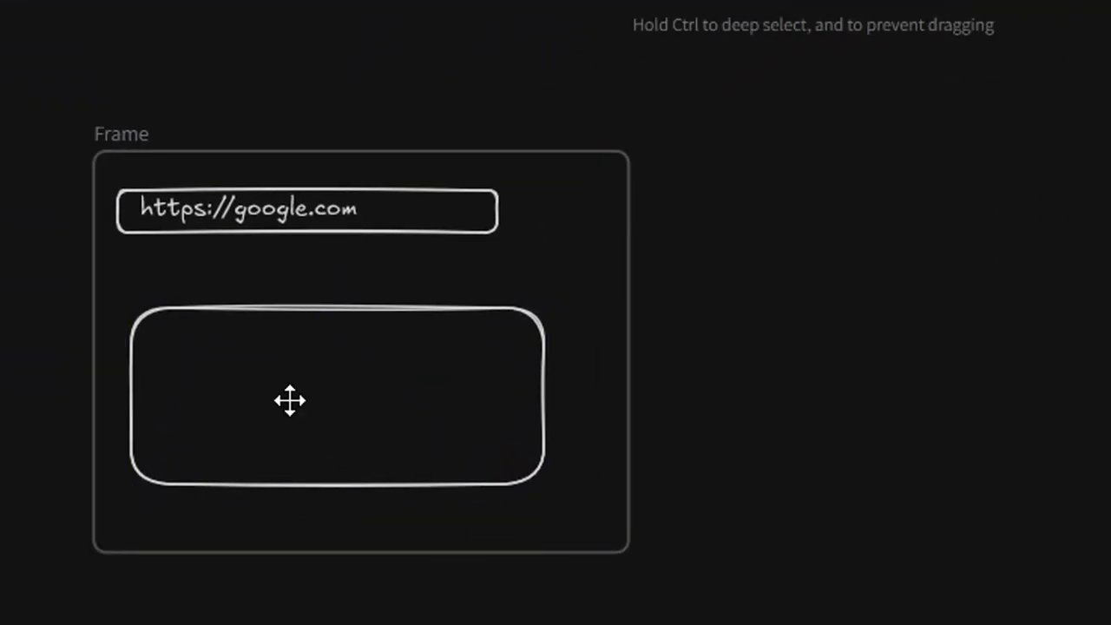
{"action": "type", "text": "Google"}
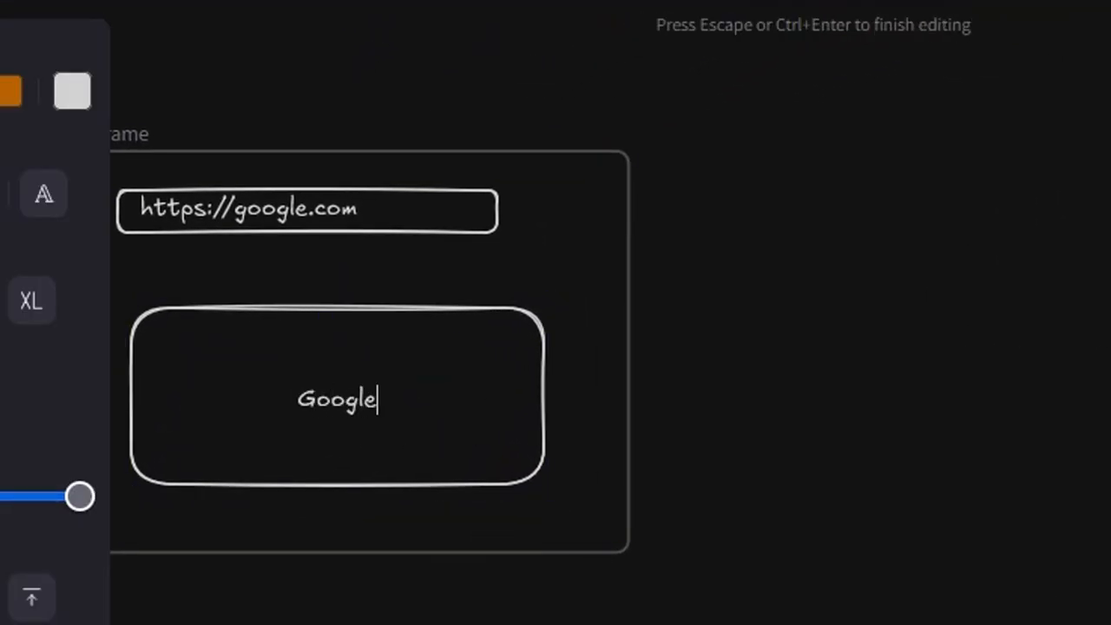
{"action": "left_click", "coordinate": [128, 258]}
- Add the text "Client Side Rendered Site" above the frame
{"action": "double_click", "coordinate": [229, 105]}
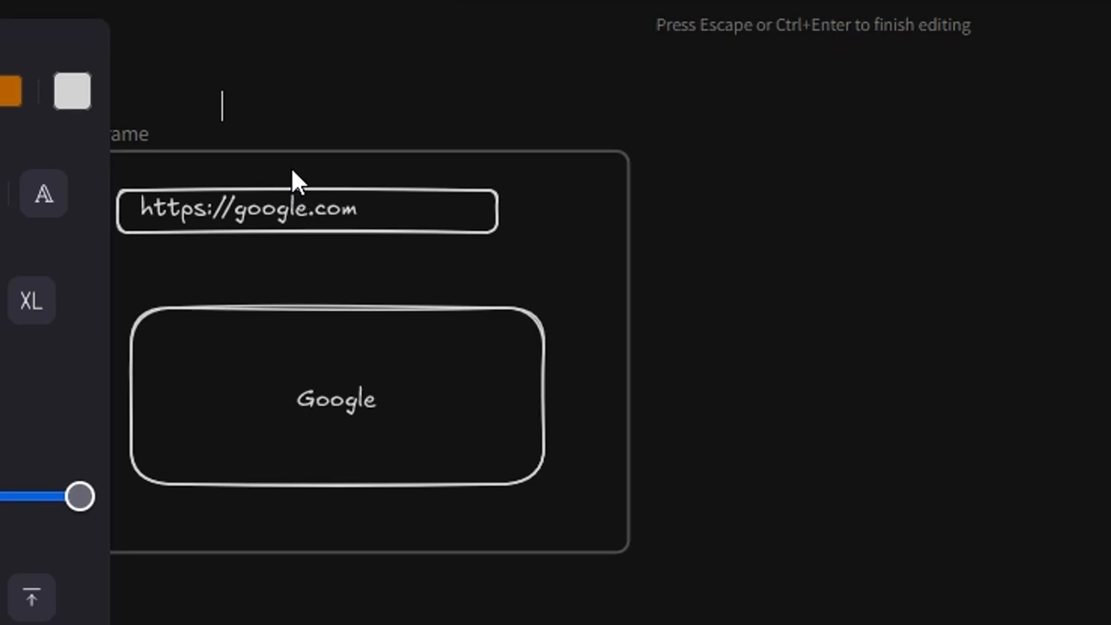
{"action": "type", "text": "Client Side Rendered Site"}
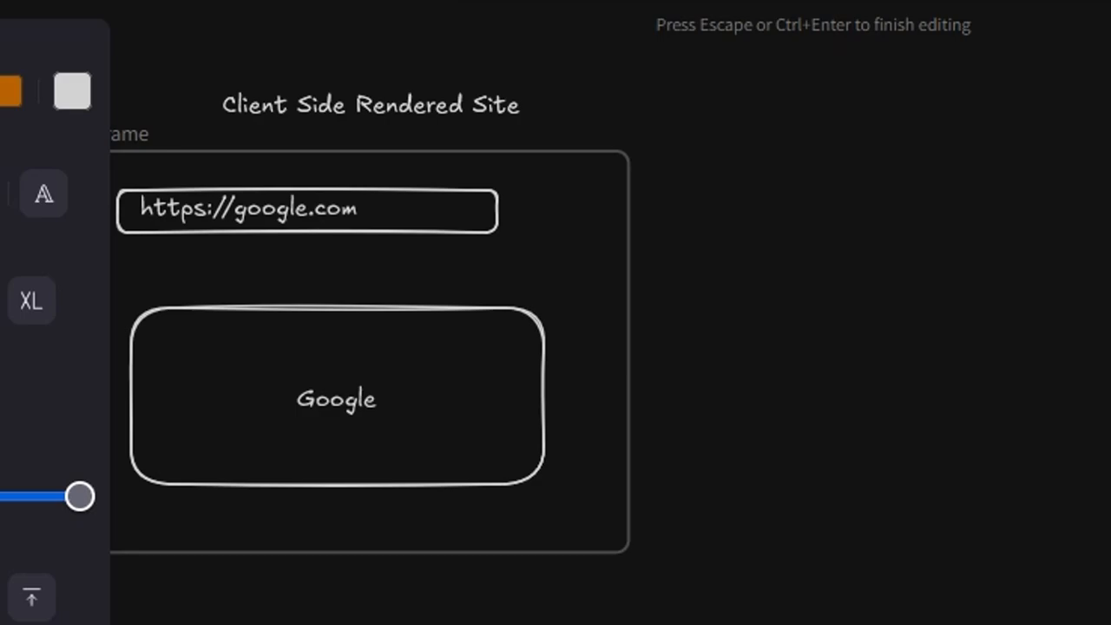
{"action": "left_click", "coordinate": [960, 382]}
- Add the note "Unable to Scrape via google sheet" above the "Client Side Rendered Site" label
{"action": "scroll", "coordinate": [833, 295], "scroll_direction": "up", "scroll_amount": 3}
{"action": "scroll", "coordinate": [707, 210], "scroll_direction": "down", "scroll_amount": 4}
{"action": "scroll", "coordinate": [771, 395], "scroll_direction": "up", "scroll_amount": 5}
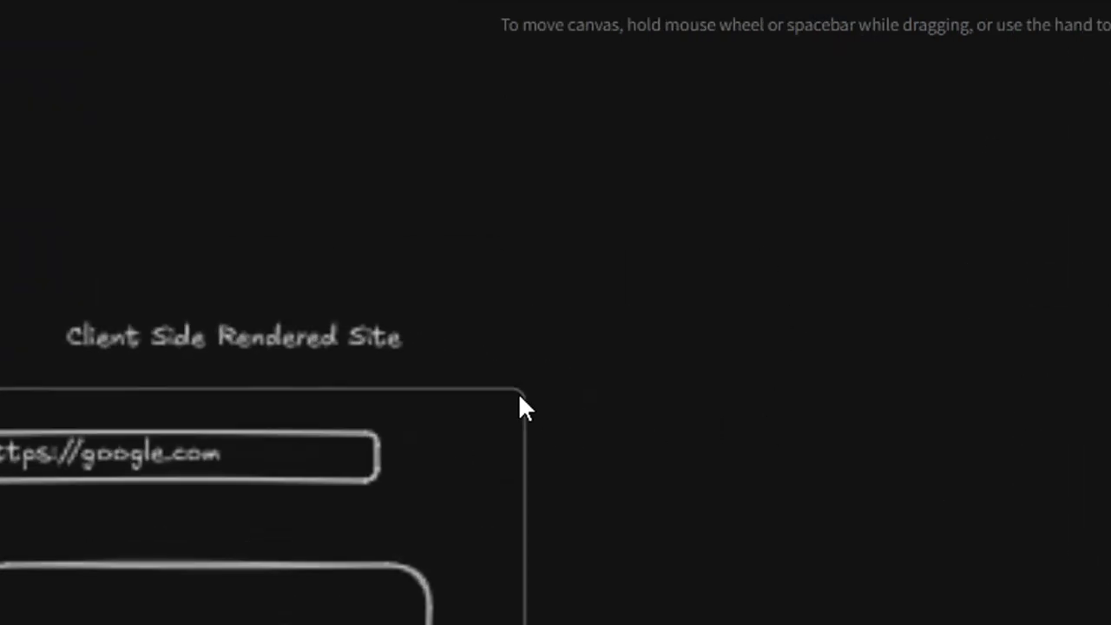
{"action": "left_click_drag", "start_coordinate": [441, 110], "coordinate": [1011, 132]}
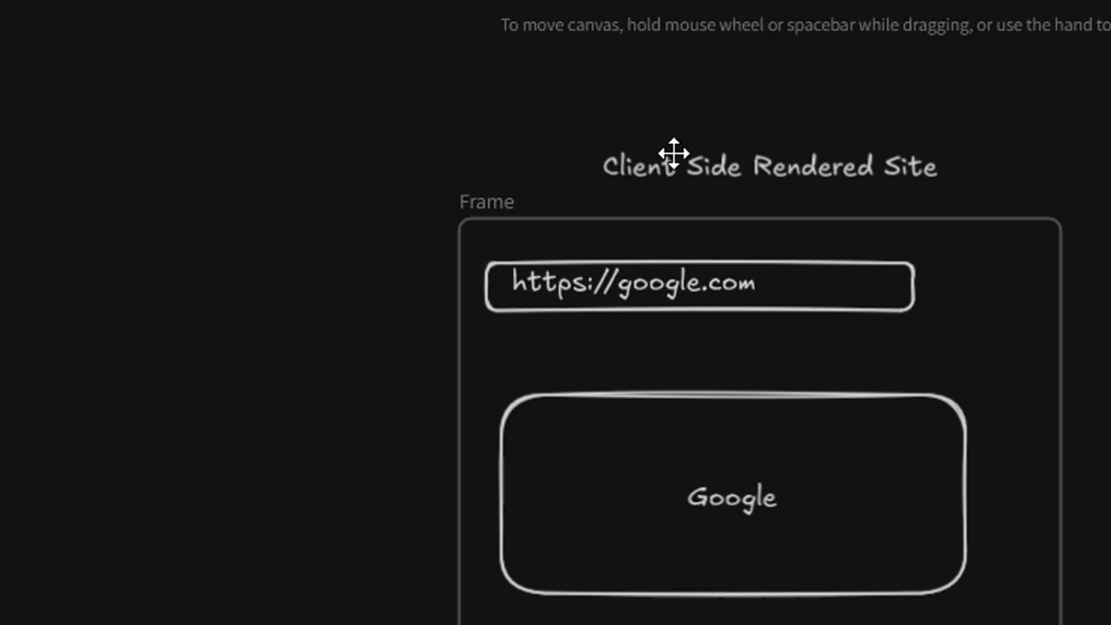
{"action": "double_click", "coordinate": [644, 104]}
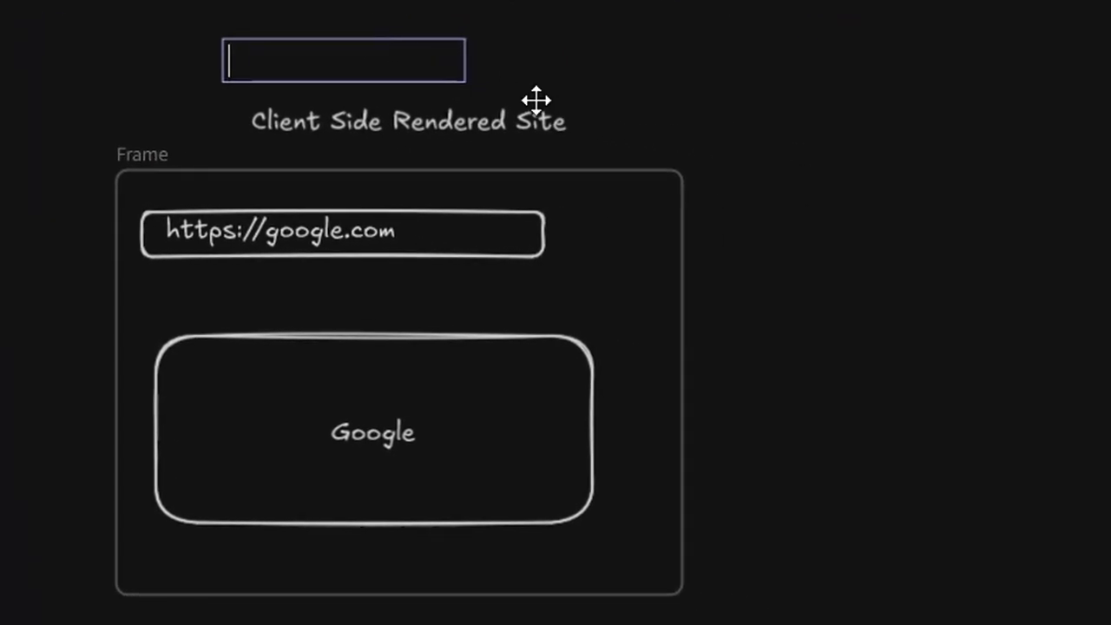
{"action": "type", "text": "Unable to Scrape via"}
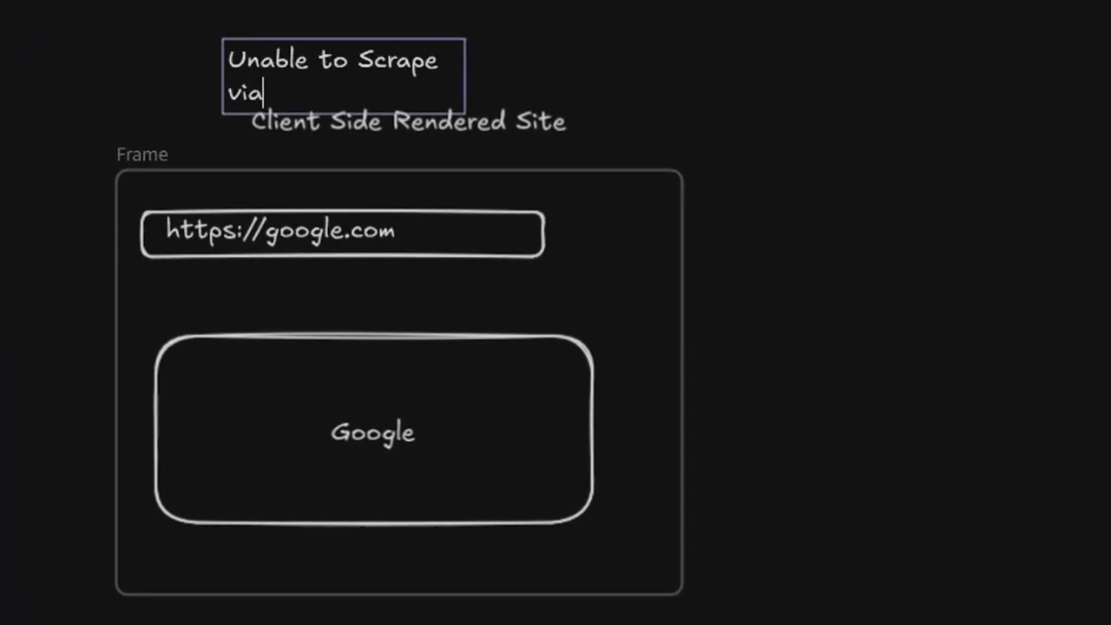
{"action": "type", "text": " google sheet"}
- Replace the note's text with "But we can scrape the websites which are"
{"action": "key", "text": "ctrl+a"}
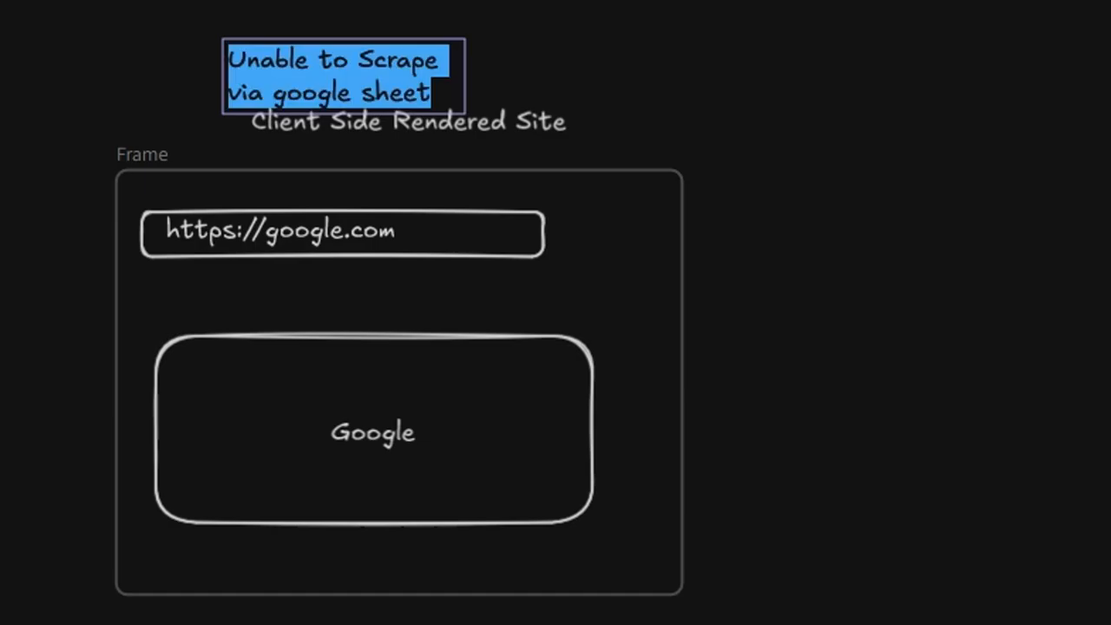
{"action": "key", "text": "BackSpace"}
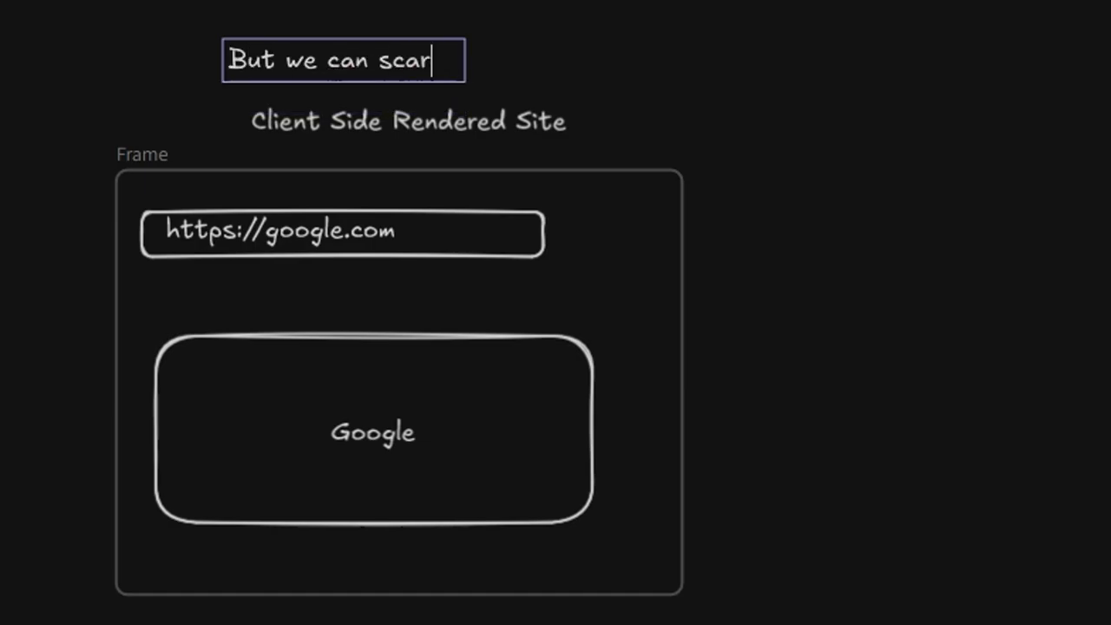
{"action": "type", "text": "But we can scrape the google"}
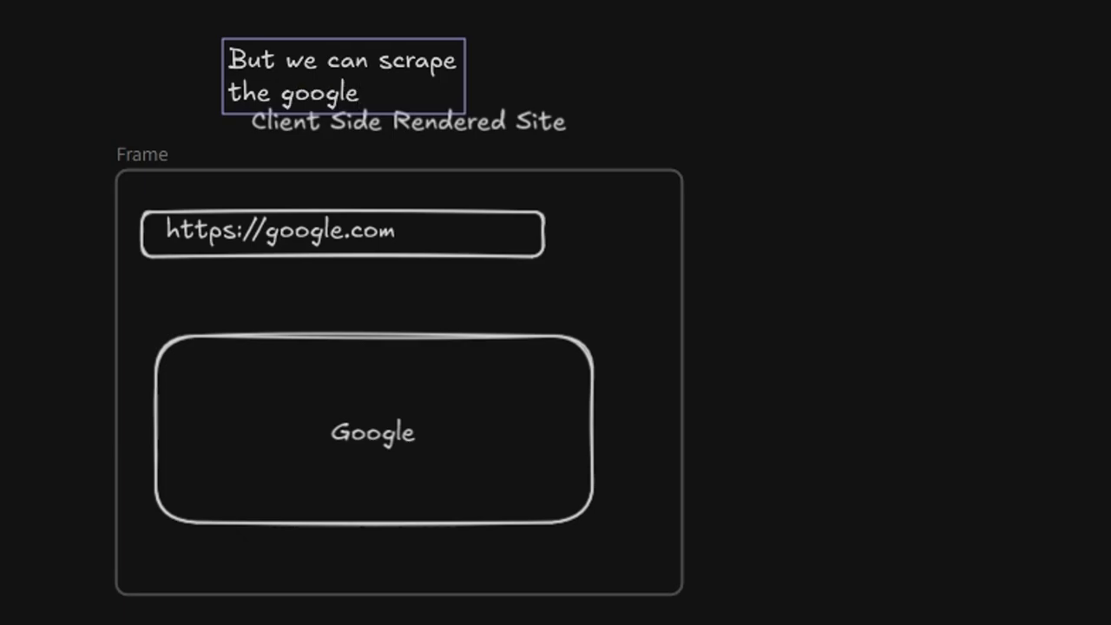
{"action": "key", "text": "ctrl+shift+Left"}
{"action": "type", "text": "web"}
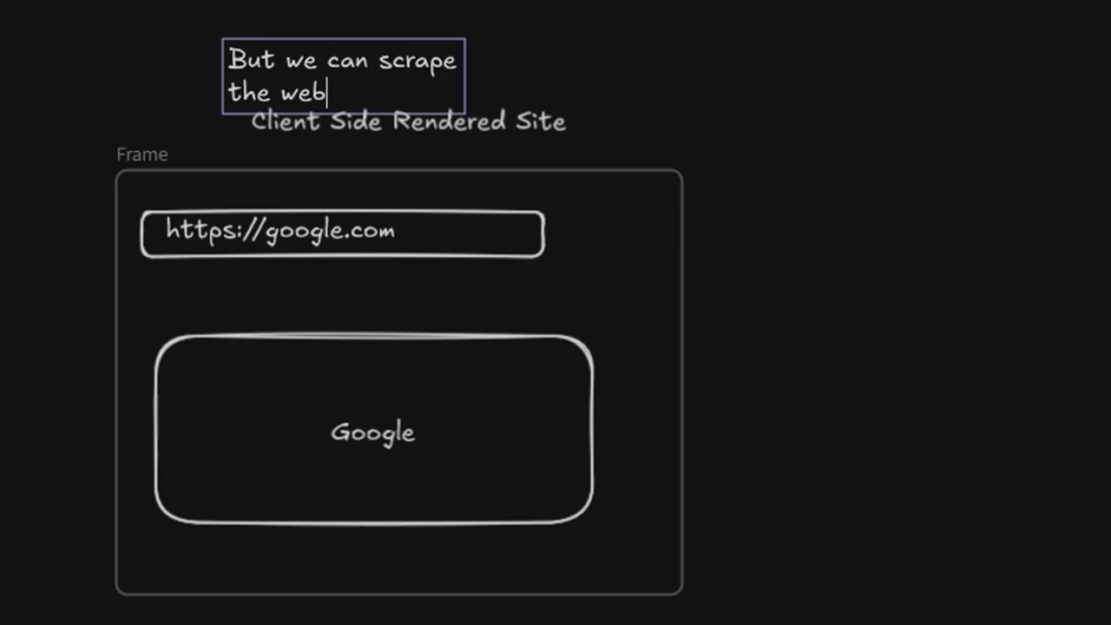
{"action": "type", "text": "sites which a"}
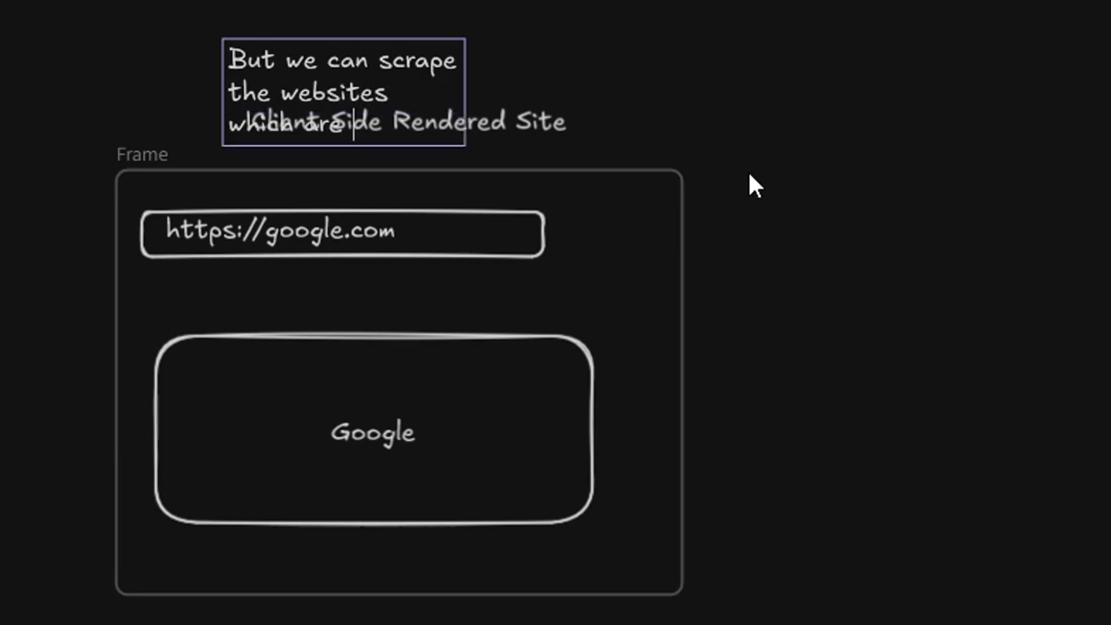
{"action": "type", "text": "re"}
- Delete the "Client Side Rendered Site" label and extend the note with "server side rendered o<K/."
{"action": "left_click", "coordinate": [565, 116]}
{"action": "key", "text": "Delete"}
{"action": "double_click", "coordinate": [413, 124]}
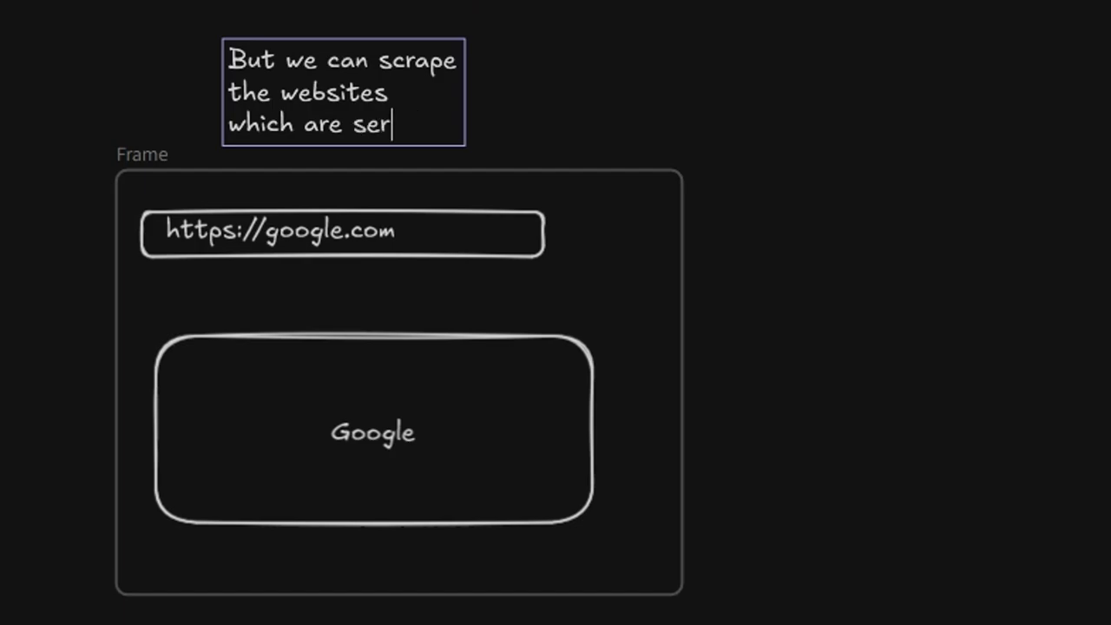
{"action": "type", "text": "server side rendered o<K"}
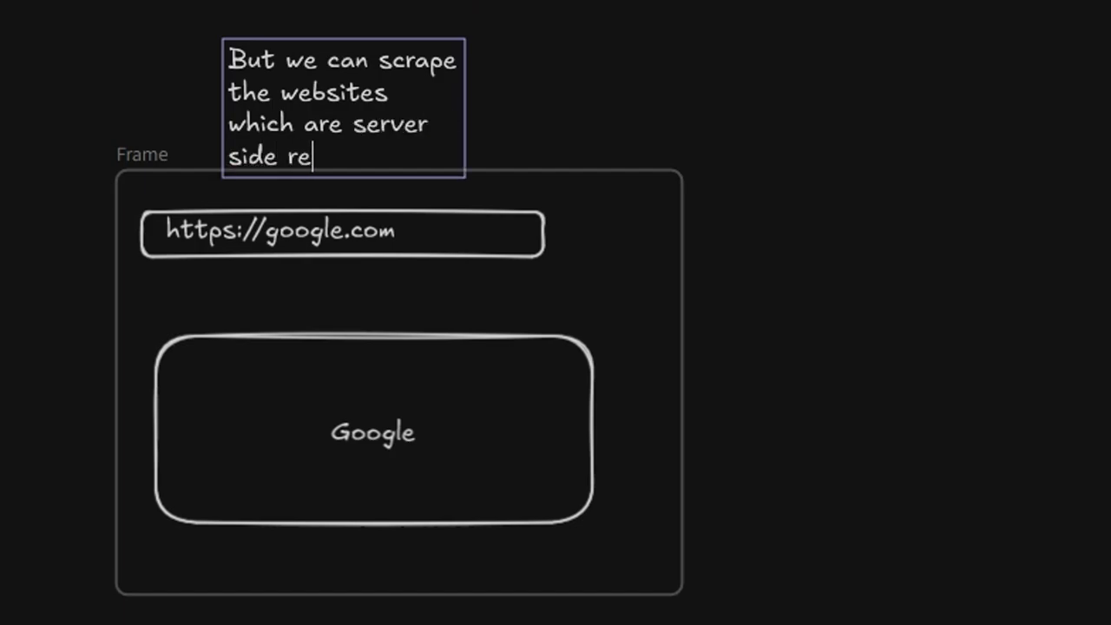
{"action": "type", "text": "/."}
- Delete the note about scraping server side rendered websites above the frame
{"action": "key", "text": "ctrl+a"}
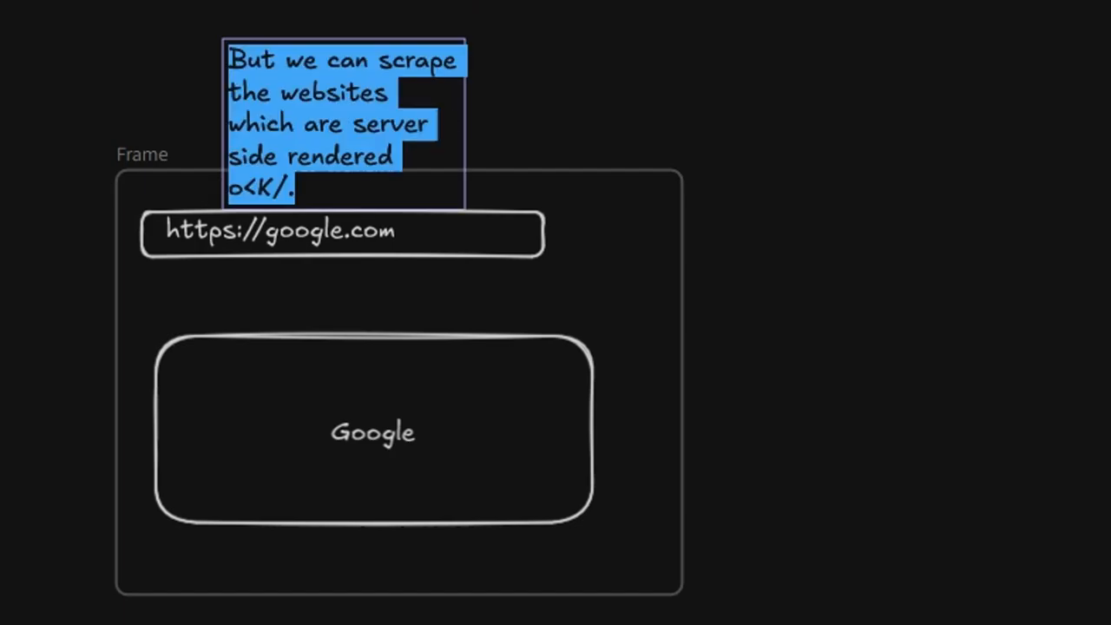
{"action": "key", "text": "Escape"}
{"action": "double_click", "coordinate": [345, 99]}
{"action": "key", "text": "Delete"}
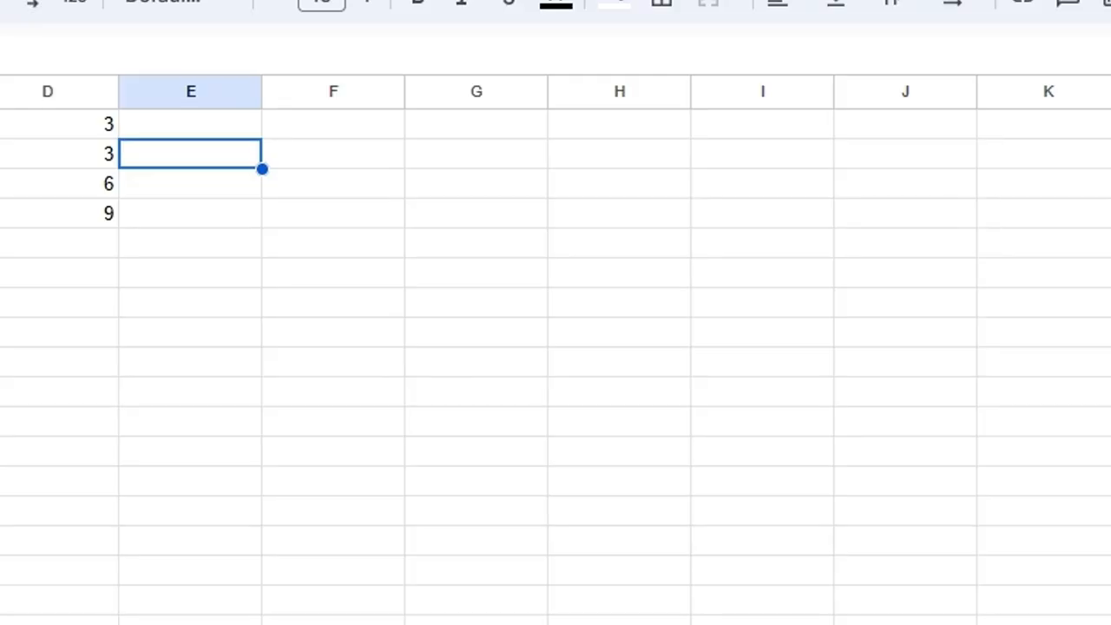
- Switch to the Google Sheets spreadsheet and clear the imported data from cells A1:D5
{"action": "left_click", "coordinate": [761, 511]}
{"action": "left_click_drag", "start_coordinate": [77, 238], "coordinate": [355, 312]}
{"action": "key", "text": "Delete"}
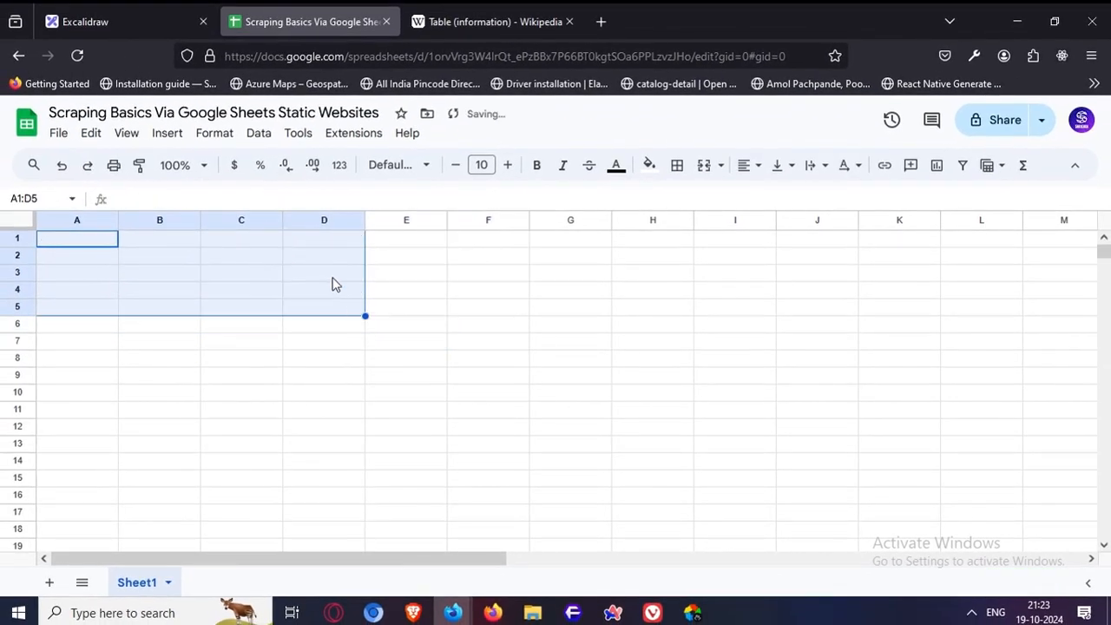
{"action": "left_click", "coordinate": [332, 278]}
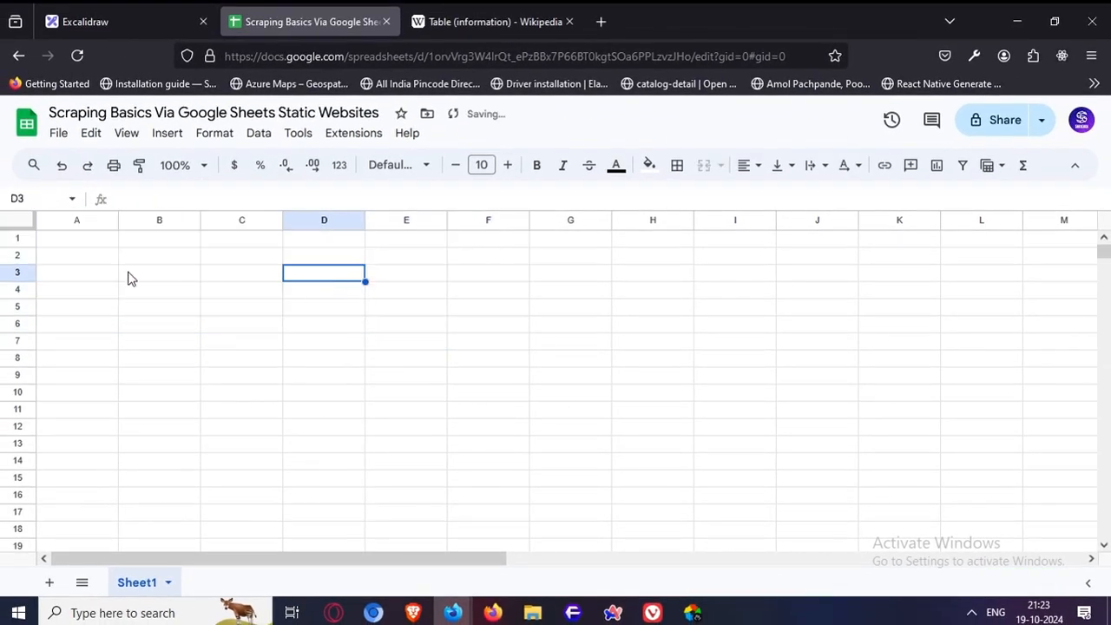
{"action": "left_click", "coordinate": [69, 240]}
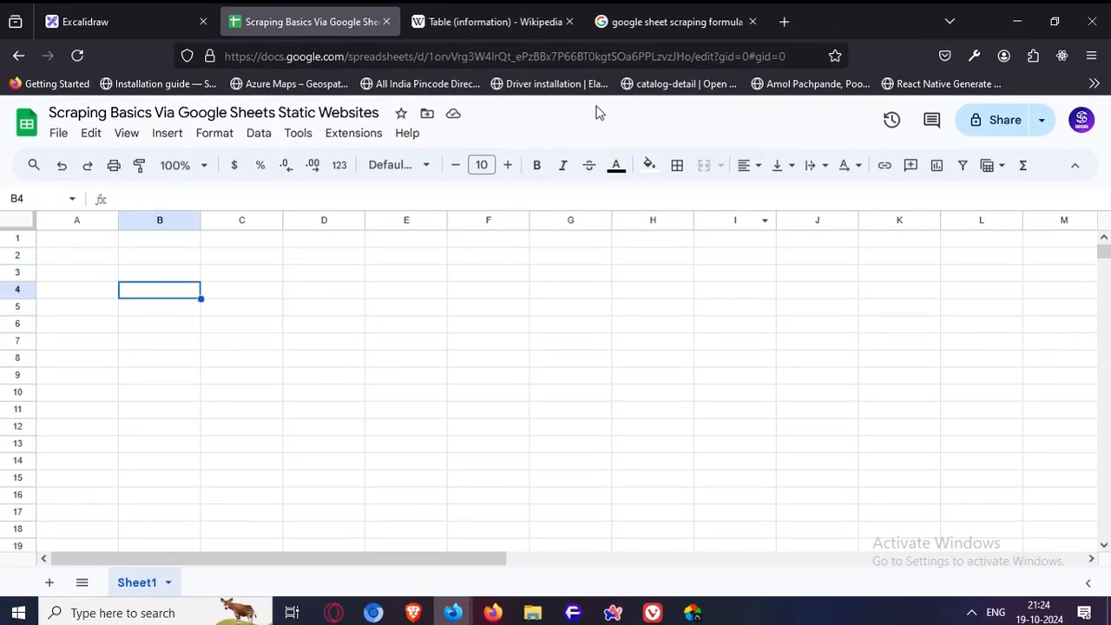
- Copy the URL of the Wikipedia "Table (information)" page and return to the spreadsheet
{"action": "left_click", "coordinate": [357, 341]}
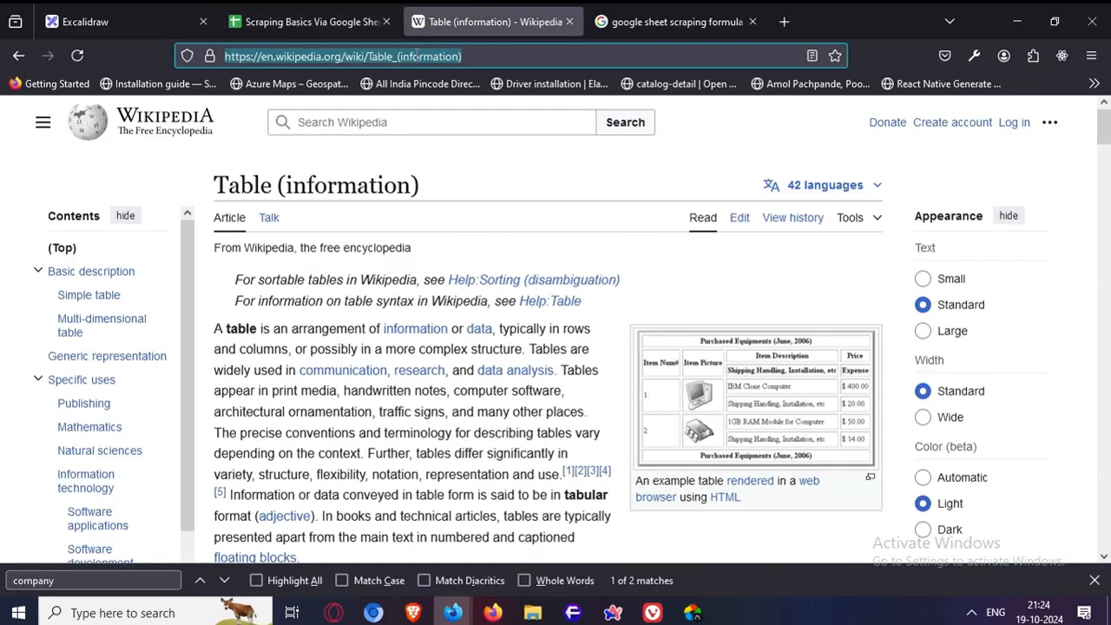
{"action": "left_click", "coordinate": [183, 55]}
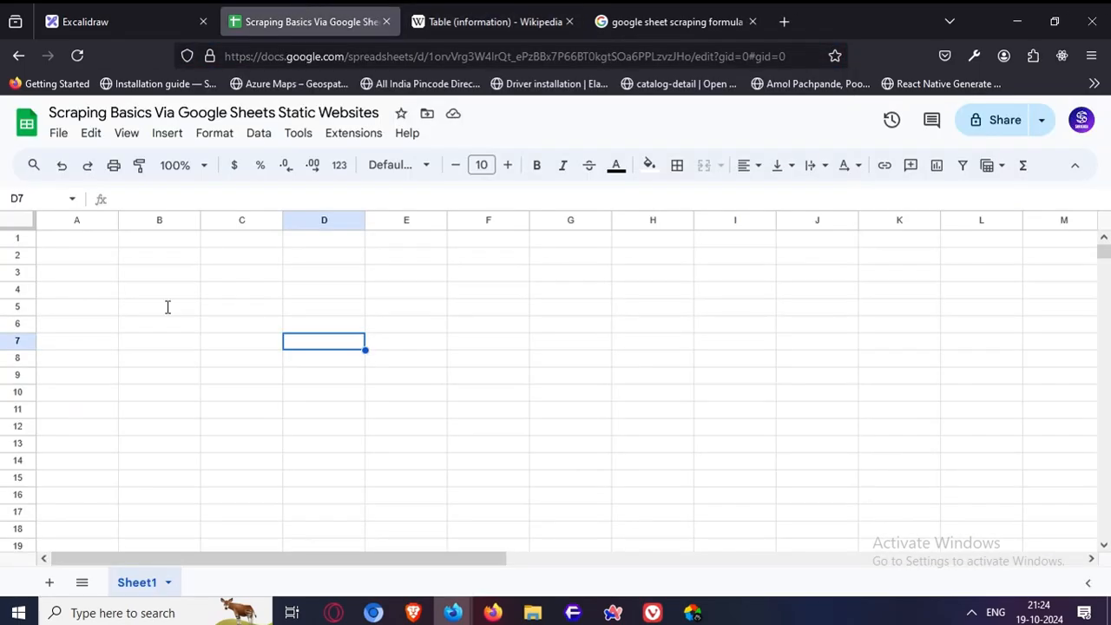
{"action": "left_click_drag", "start_coordinate": [155, 322], "coordinate": [107, 320]}
{"action": "double_click", "coordinate": [75, 240]}
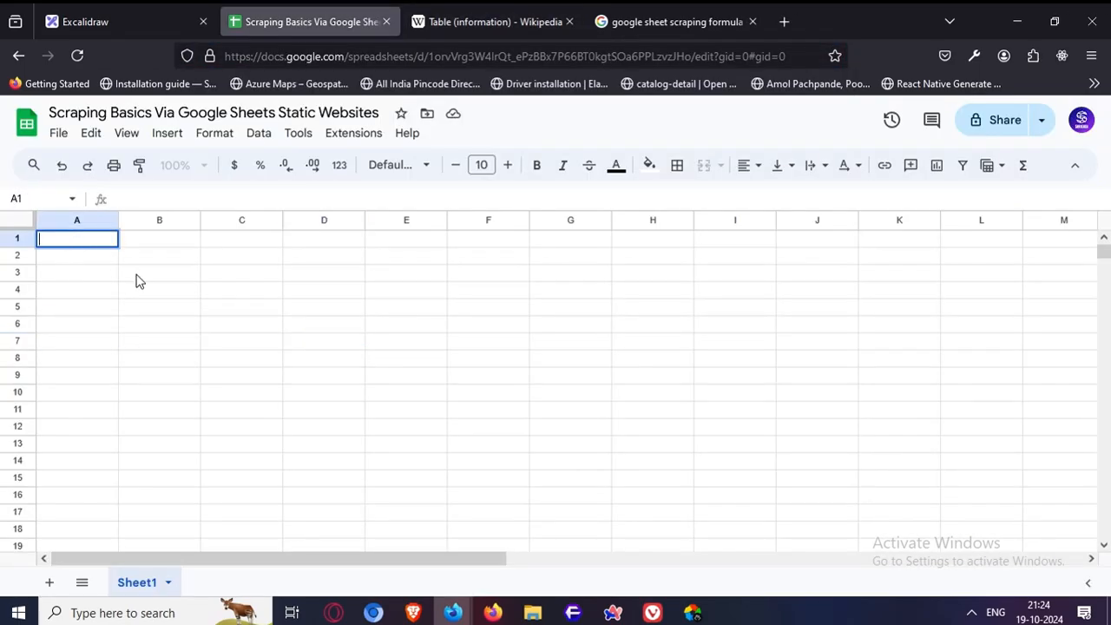
{"action": "type", "text": "=import"}
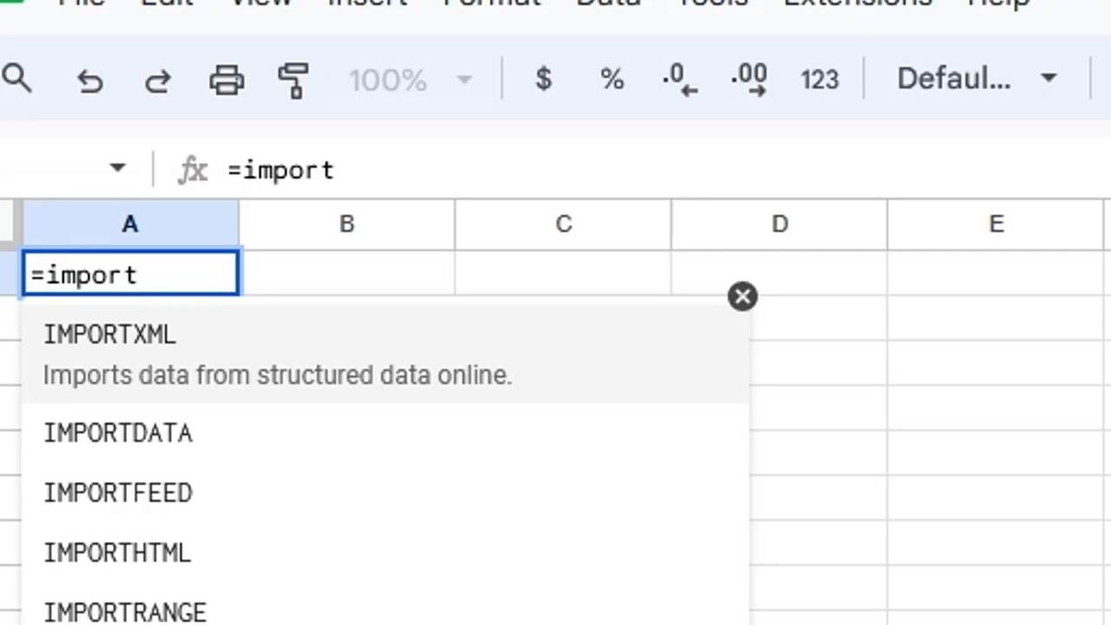
{"action": "type", "text": "html(\""}
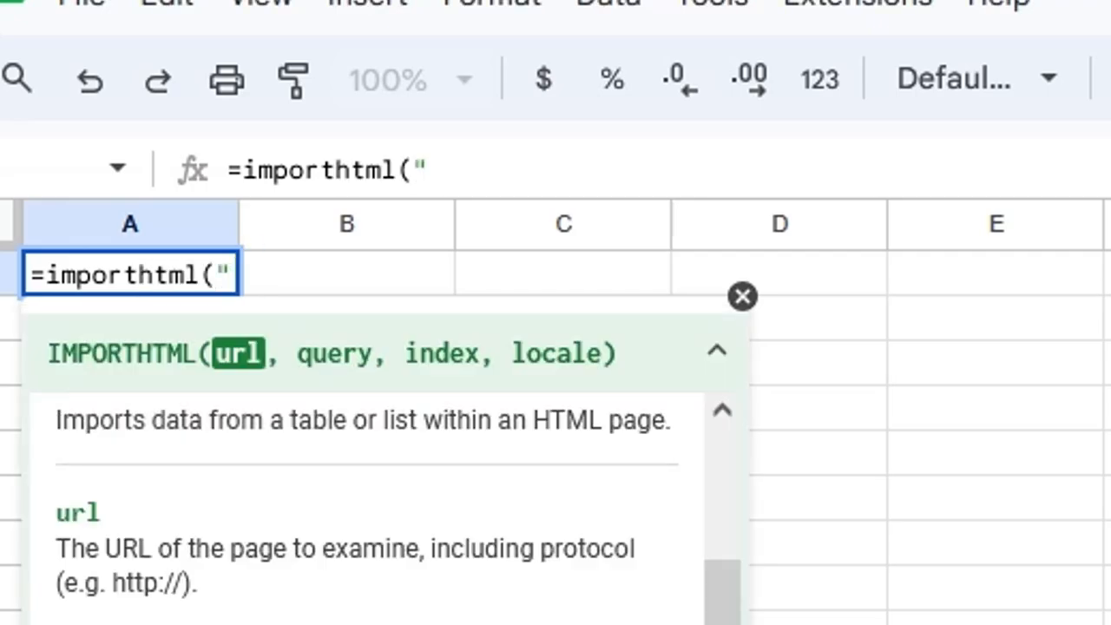
{"action": "type", "text": "https://en.wikipedia.org/wiki/Table_(information)"}
{"action": "type", "text": "\", "}
{"action": "type", "text": "\""}
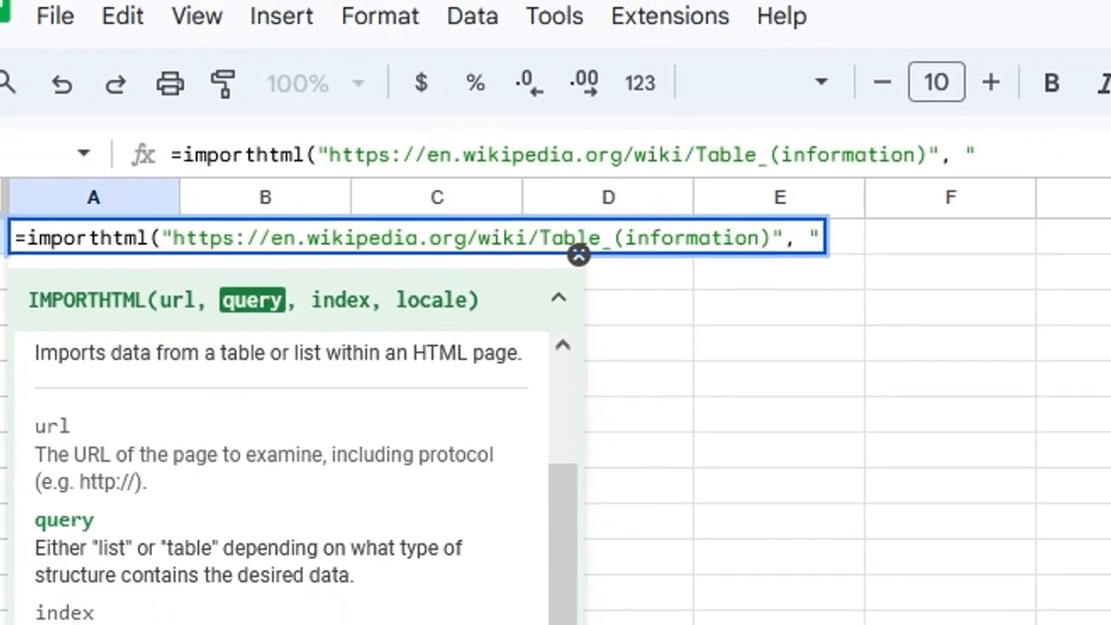
- Complete the IMPORTHTML formula in A1 with query "list" and index 1, then widen column A
{"action": "type", "text": "table"}
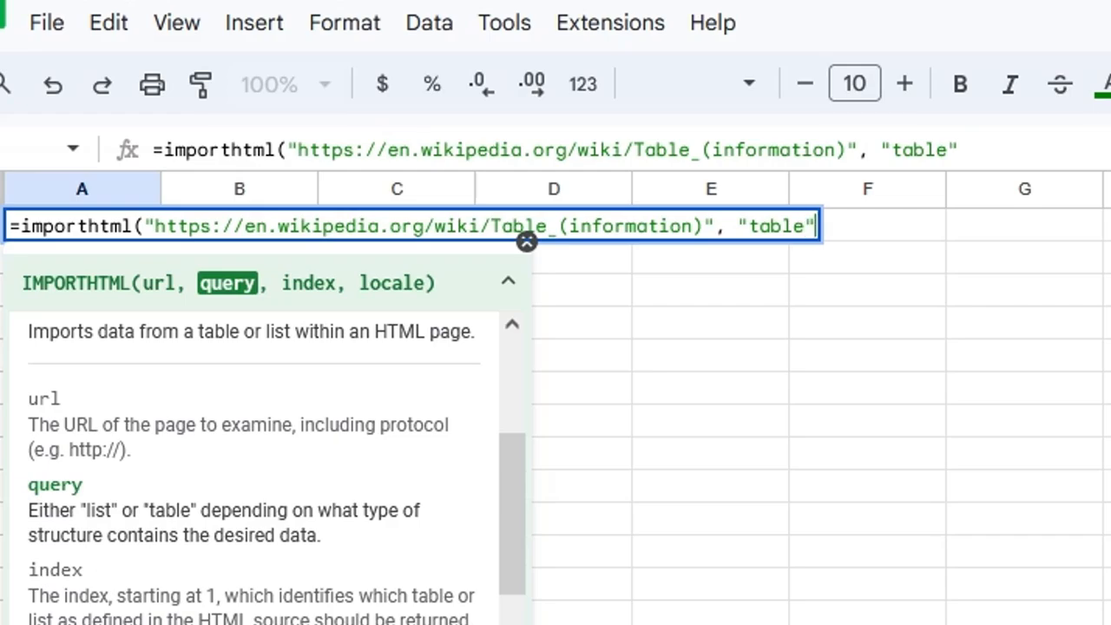
{"action": "key", "text": "ctrl+shift+Left"}
{"action": "type", "text": "list"}
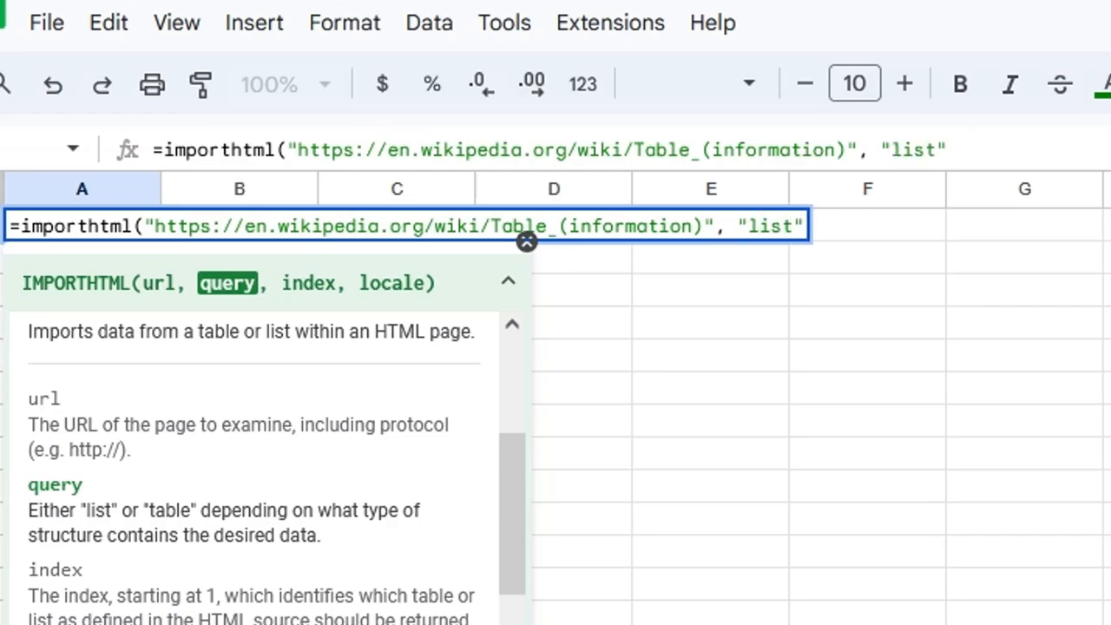
{"action": "key", "text": "Right"}
{"action": "type", "text": ", 1)("}
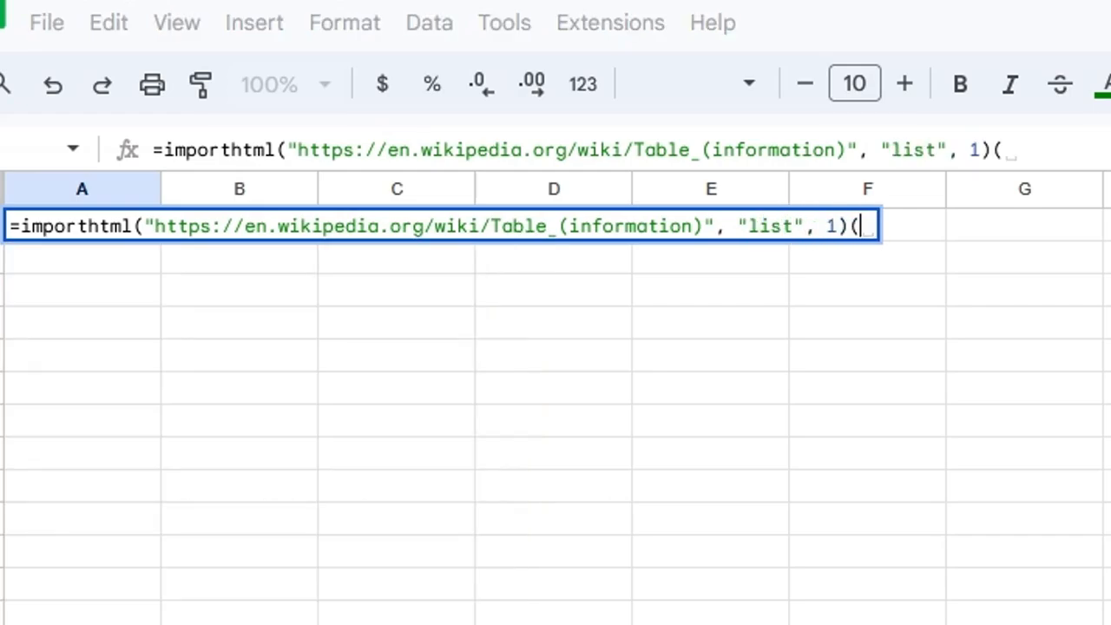
{"action": "key", "text": "BackSpace"}
{"action": "key", "text": "BackSpace"}
{"action": "type", "text": ")"}
{"action": "key", "text": "Return"}
{"action": "left_click", "coordinate": [396, 257]}
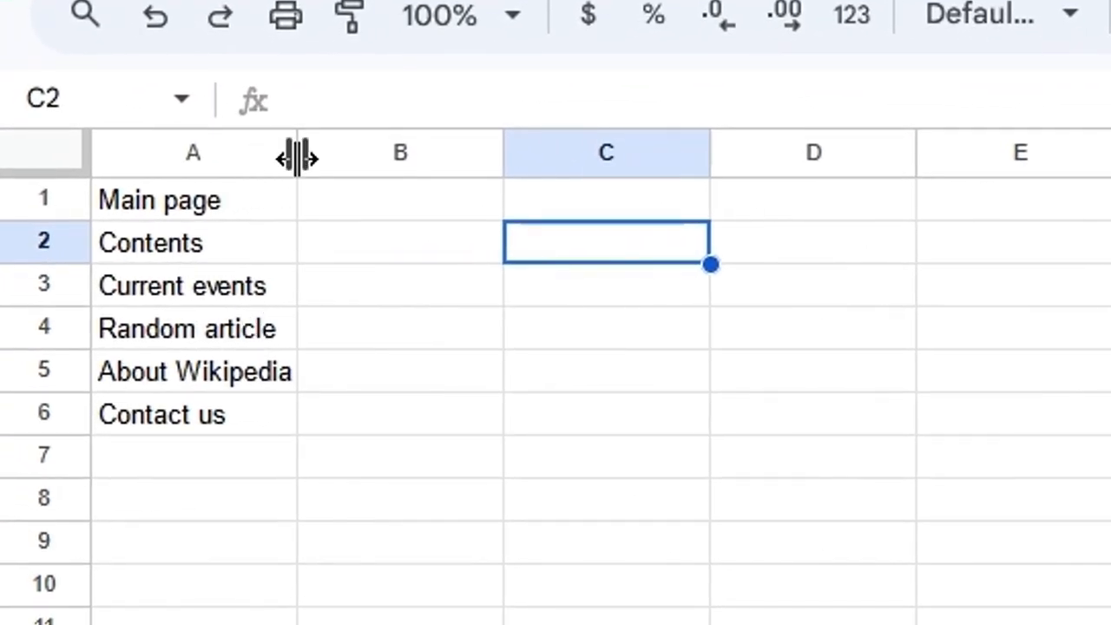
{"action": "left_click_drag", "start_coordinate": [297, 157], "coordinate": [403, 147]}
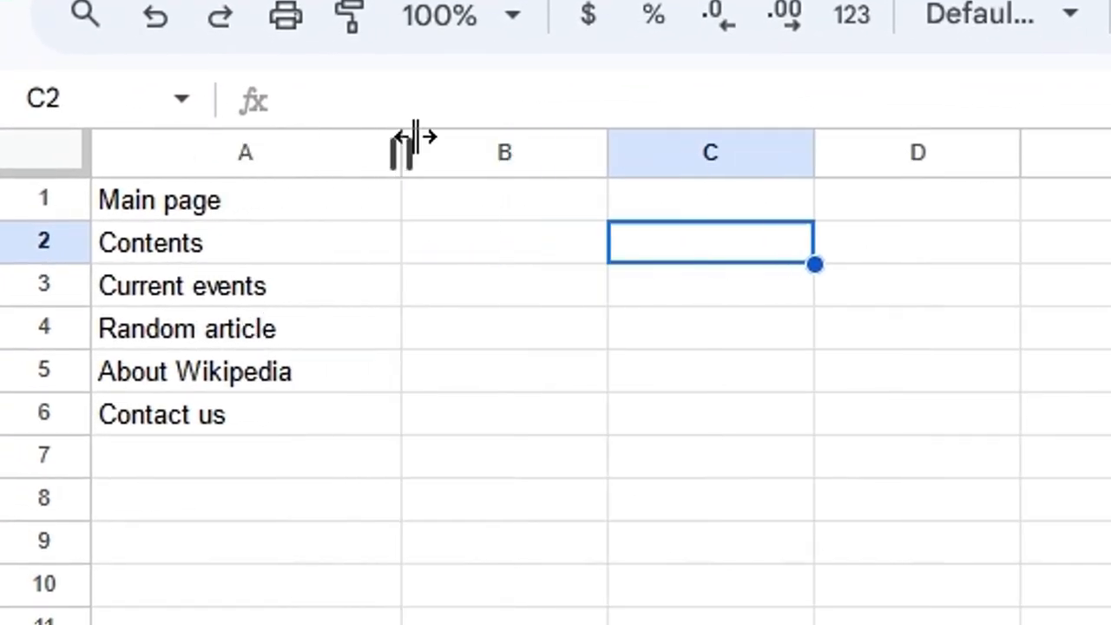
{"action": "left_click_drag", "start_coordinate": [236, 203], "coordinate": [249, 379]}
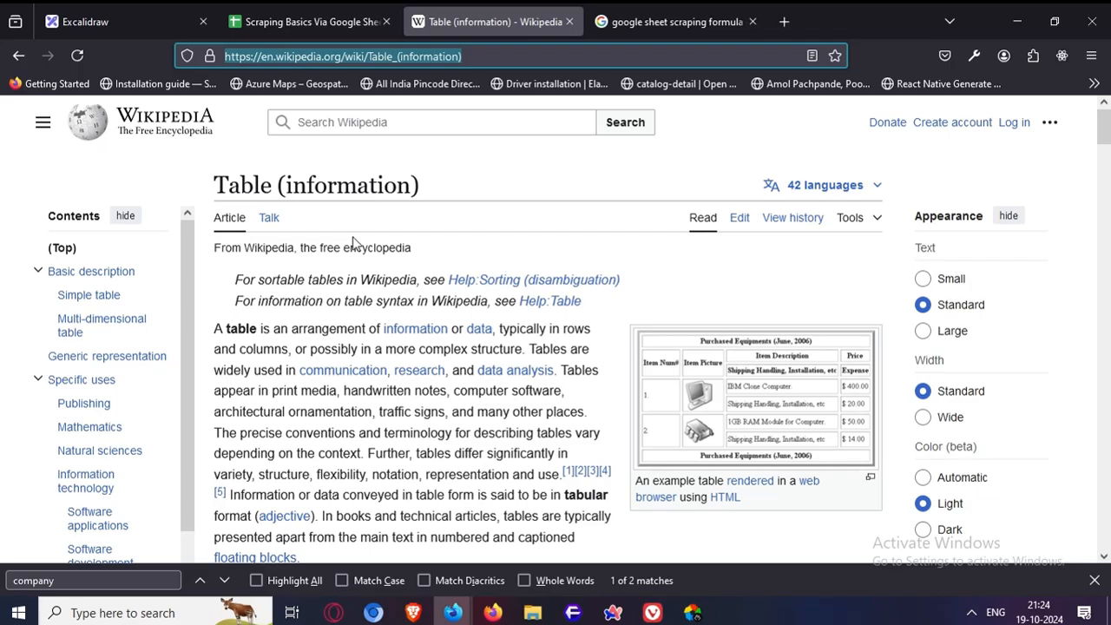
- Search the Wikipedia "Table (information)" page for "main" and open the site's main menu
{"action": "key", "text": "ctrl+f"}
{"action": "type", "text": "main"}
{"action": "left_click", "coordinate": [43, 122]}
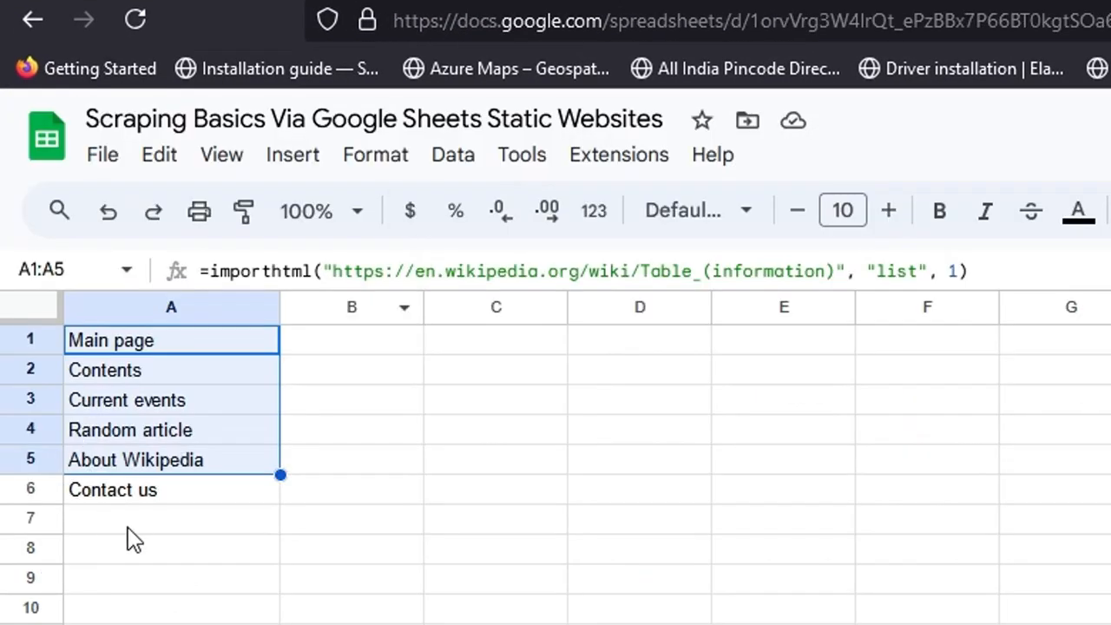
- Set the index in A1's IMPORTHTML formula to 2 and select the imported list in column A
{"action": "left_click", "coordinate": [131, 526]}
{"action": "left_click", "coordinate": [172, 370]}
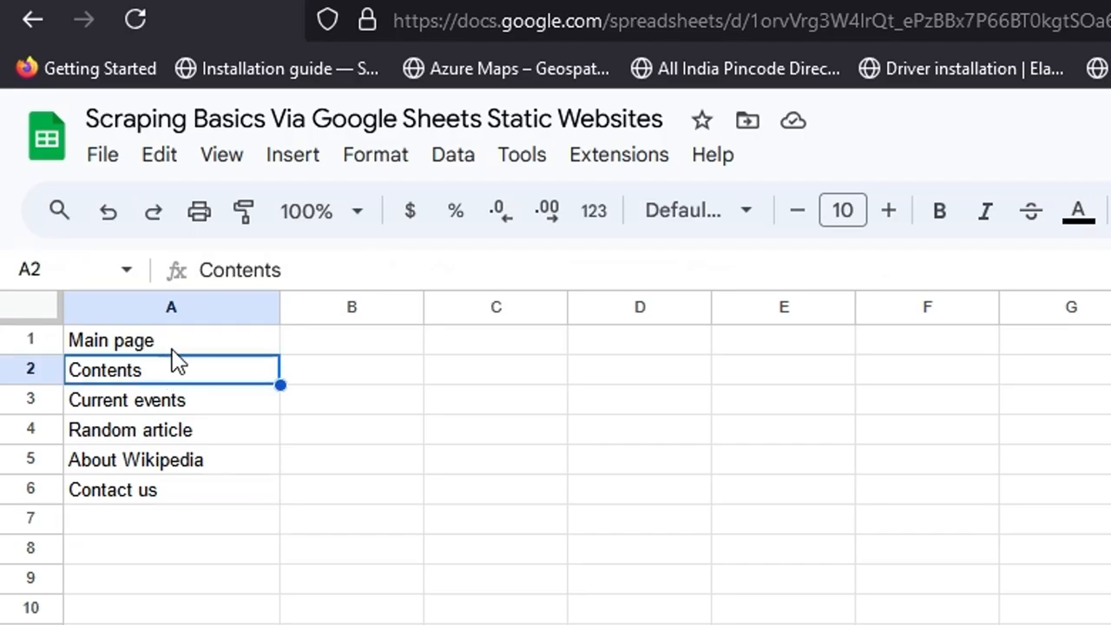
{"action": "left_click", "coordinate": [172, 347]}
{"action": "double_click", "coordinate": [172, 347]}
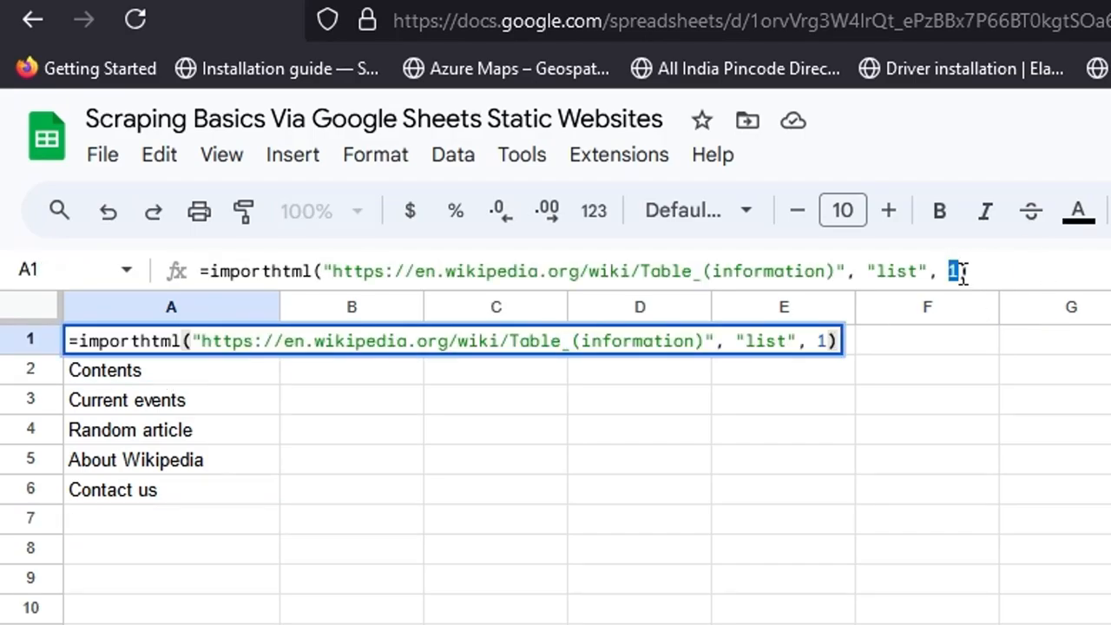
{"action": "type", "text": "2"}
{"action": "key", "text": "Return"}
{"action": "left_click", "coordinate": [206, 347]}
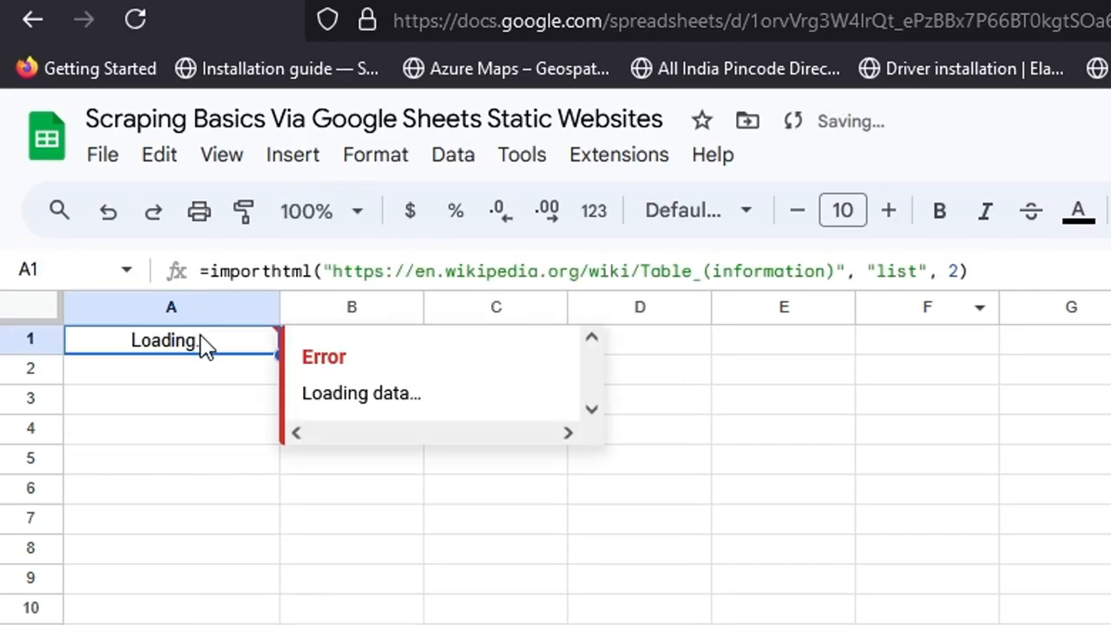
{"action": "left_click", "coordinate": [343, 579]}
{"action": "left_click", "coordinate": [184, 404]}
{"action": "left_click_drag", "start_coordinate": [180, 342], "coordinate": [179, 624]}
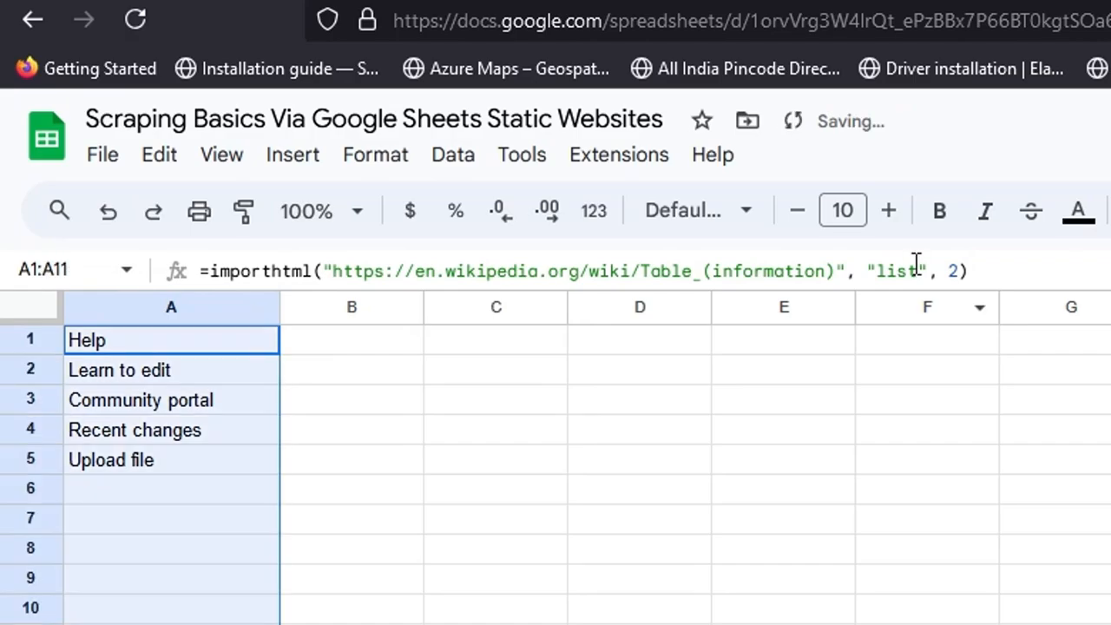
- Change A1's IMPORTHTML formula to query "table" with index 1
{"action": "double_click", "coordinate": [913, 271]}
{"action": "key", "text": "Right"}
{"action": "double_click", "coordinate": [912, 271]}
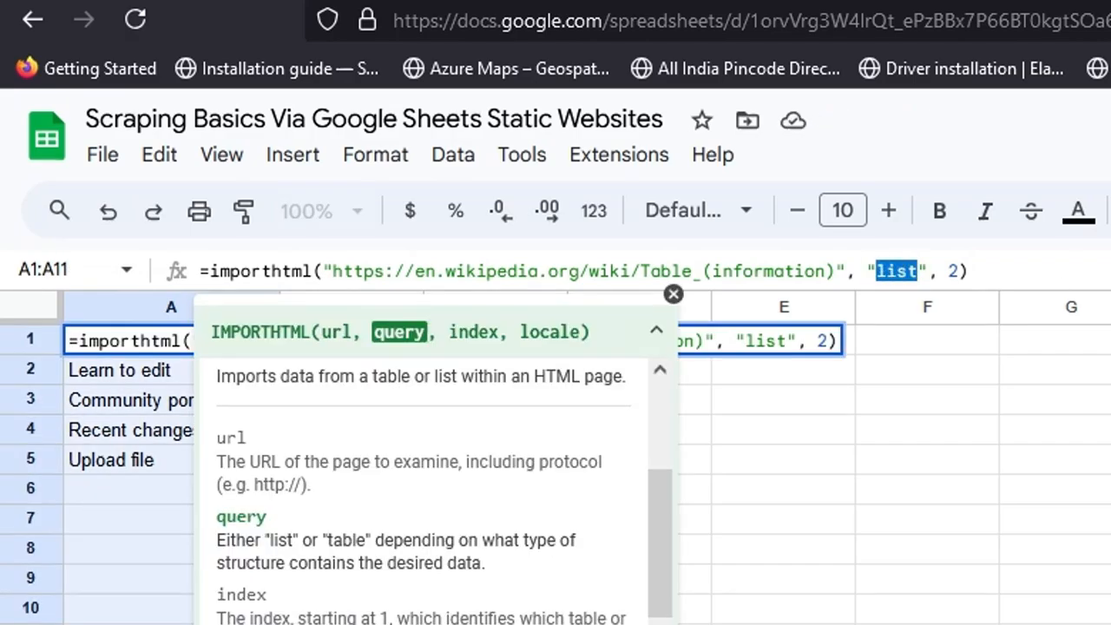
{"action": "type", "text": "table"}
{"action": "key", "text": "Right"}
{"action": "key", "text": "Right"}
{"action": "key", "text": "Return"}
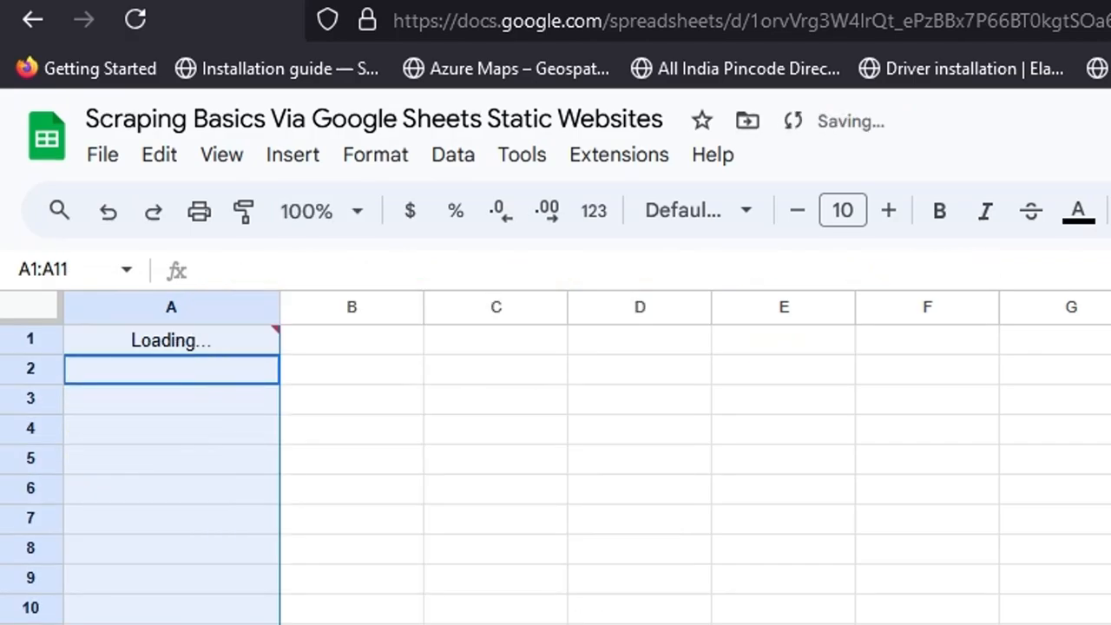
{"action": "left_click", "coordinate": [596, 461]}
{"action": "left_click", "coordinate": [177, 347]}
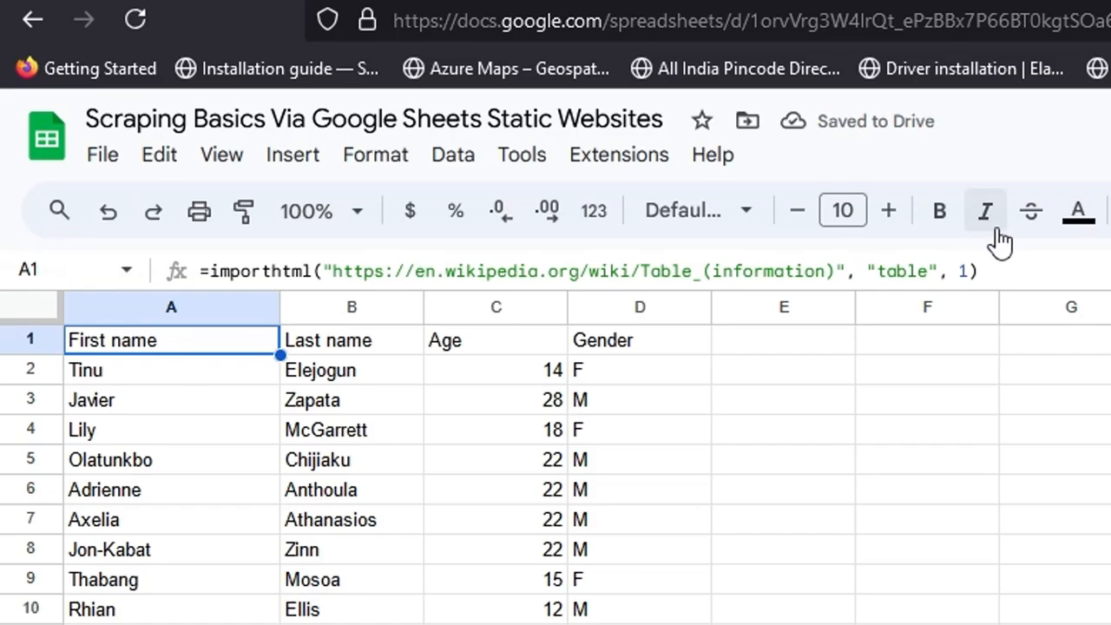
- Copy the whole IMPORTHTML formula from A1 and paste it into cell F1
{"action": "left_click_drag", "start_coordinate": [980, 270], "coordinate": [8, 281]}
{"action": "key", "text": "ctrl+c"}
{"action": "left_click", "coordinate": [1099, 484]}
{"action": "left_click", "coordinate": [925, 368]}
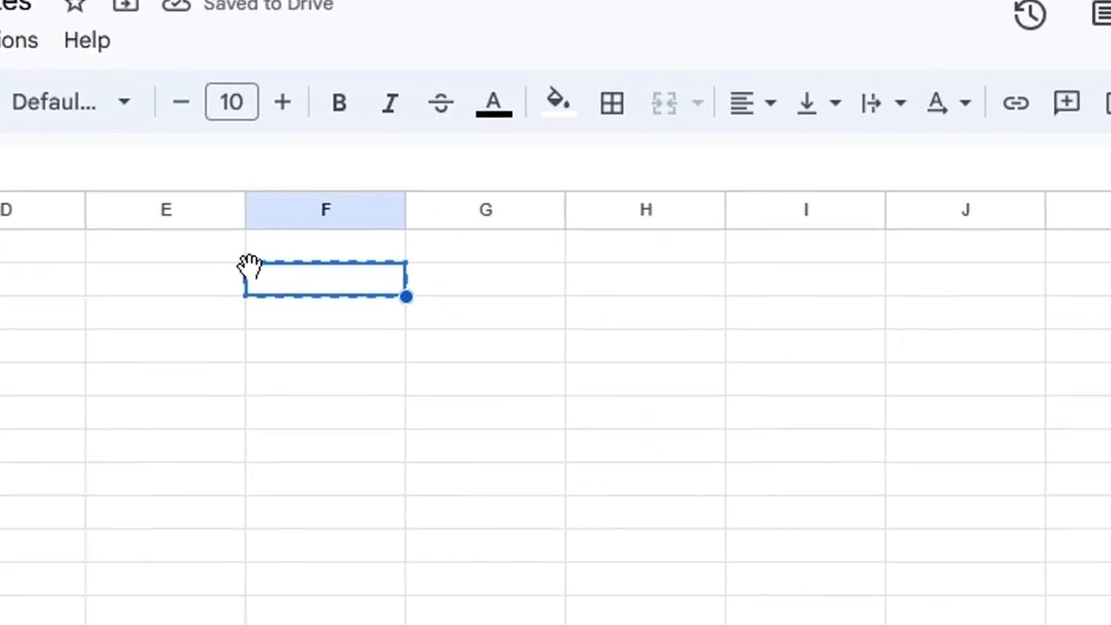
{"action": "left_click", "coordinate": [926, 340]}
{"action": "key", "text": "ctrl+v"}
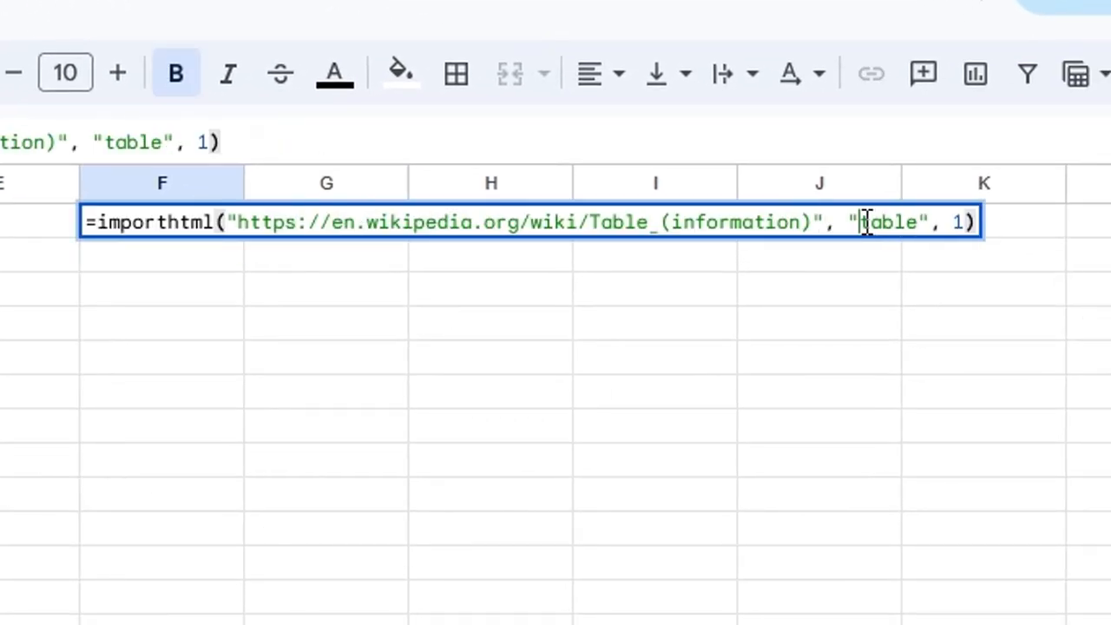
- Replace the query "table" with "list" in F1's IMPORTHTML formula
{"action": "double_click", "coordinate": [865, 222]}
{"action": "key", "text": "Right"}
{"action": "key", "text": "Left"}
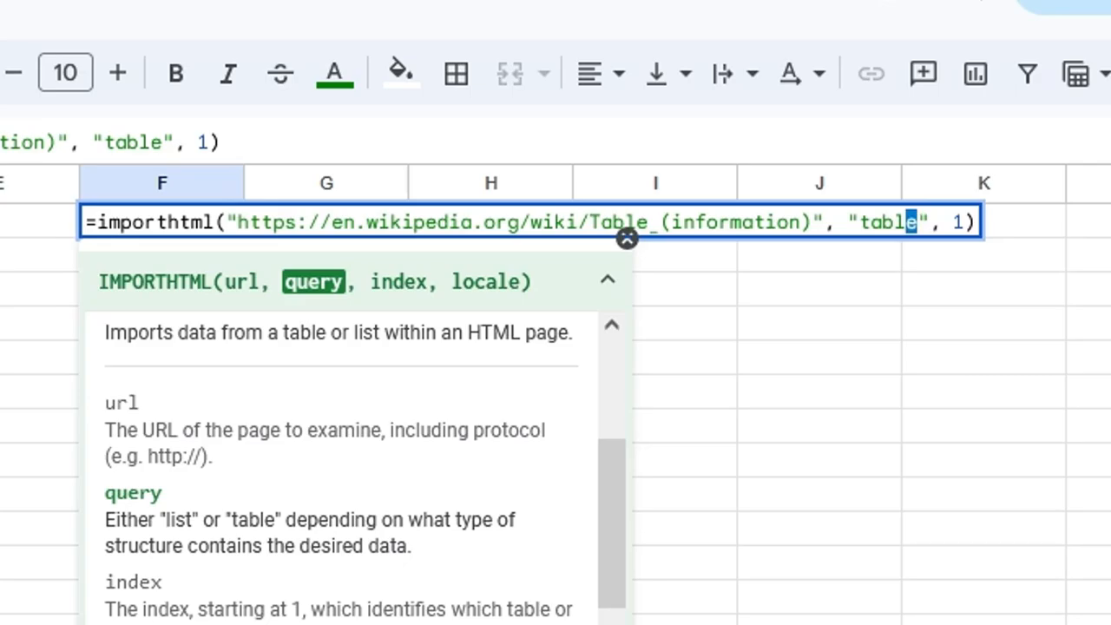
{"action": "type", "text": "list"}
{"action": "key", "text": "Return"}
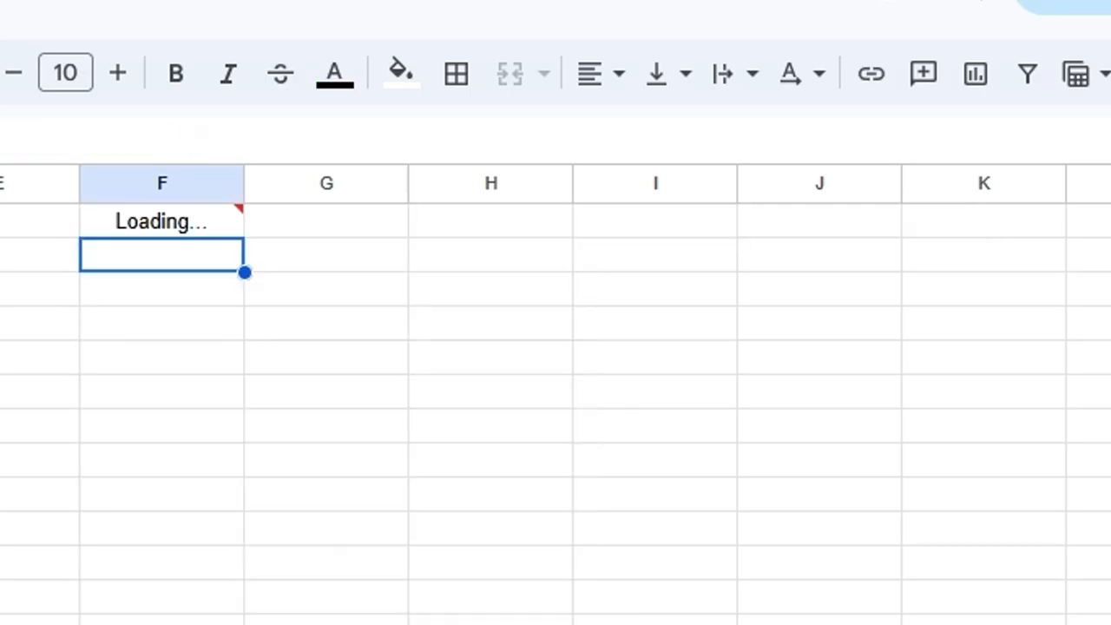
{"action": "left_click", "coordinate": [874, 608]}
- Rename the current sheet as table_and_lists
{"action": "double_click", "coordinate": [113, 599]}
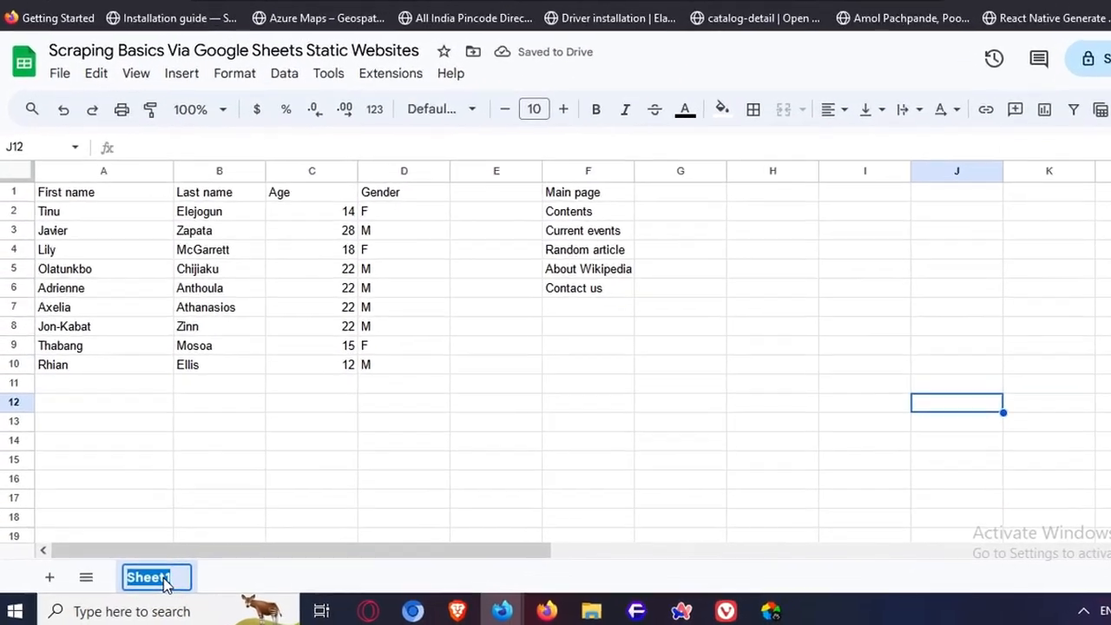
{"action": "type", "text": "table and li"}
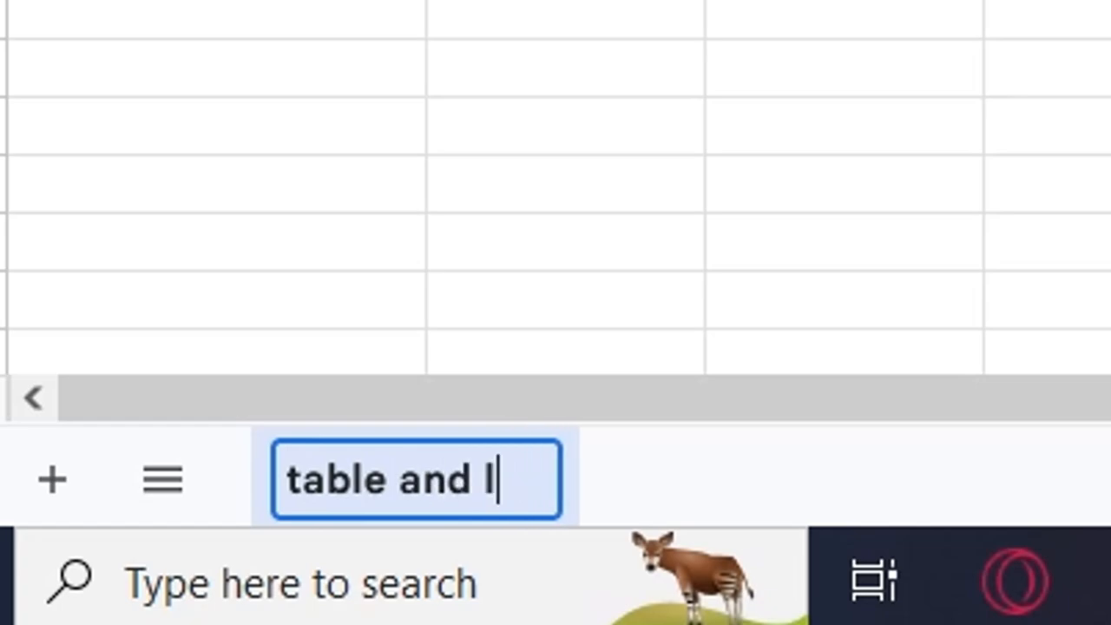
{"action": "key", "text": "BackSpace"}
{"action": "key", "text": "BackSpace"}
{"action": "key", "text": "BackSpace"}
{"action": "key", "text": "BackSpace"}
{"action": "key", "text": "BackSpace"}
{"action": "key", "text": "BackSpace"}
{"action": "key", "text": "BackSpace"}
{"action": "type", "text": "_and_lists"}
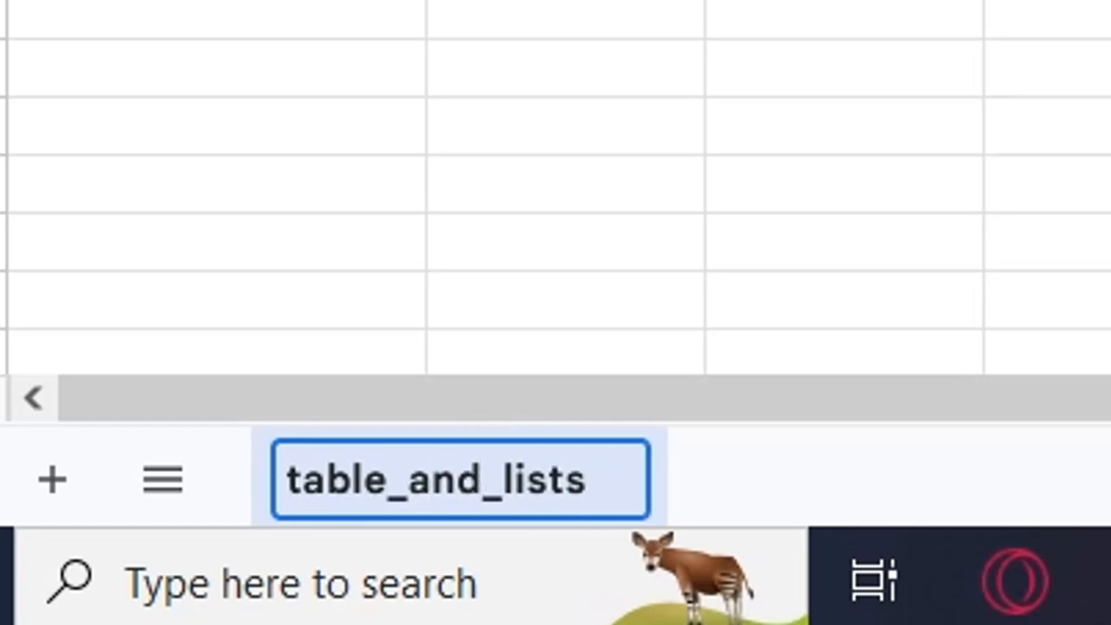
{"action": "key", "text": "Return"}
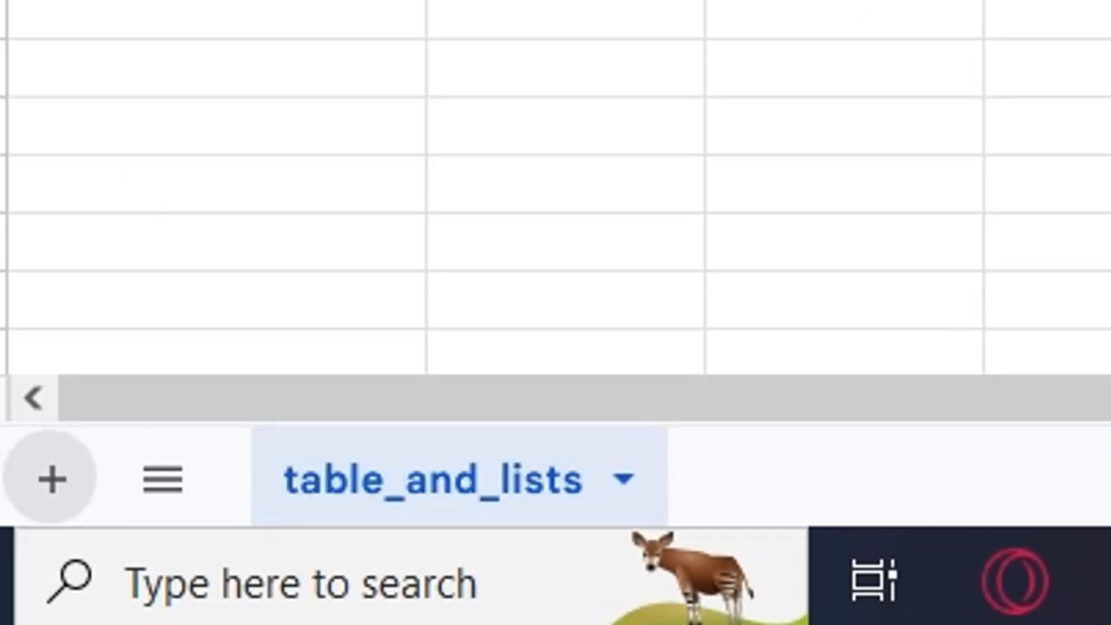
- Add a new sheet and start an IMPORTXML formula in its cell A1
{"action": "left_click", "coordinate": [50, 479]}
{"action": "left_click", "coordinate": [626, 148]}
{"action": "type", "text": "=im"}
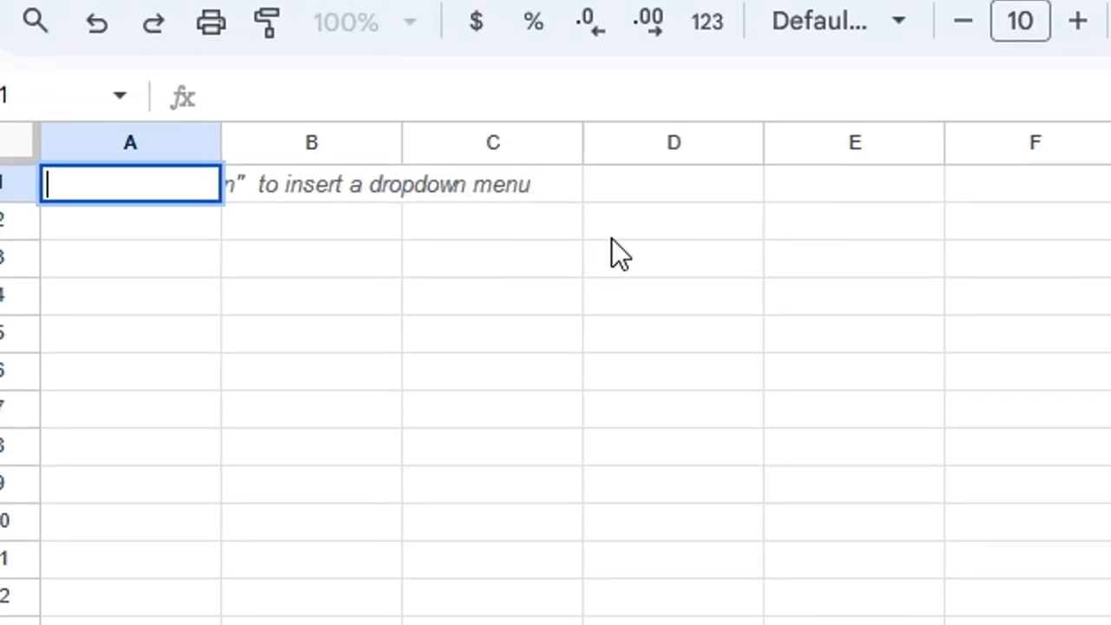
{"action": "type", "text": "portxml("}
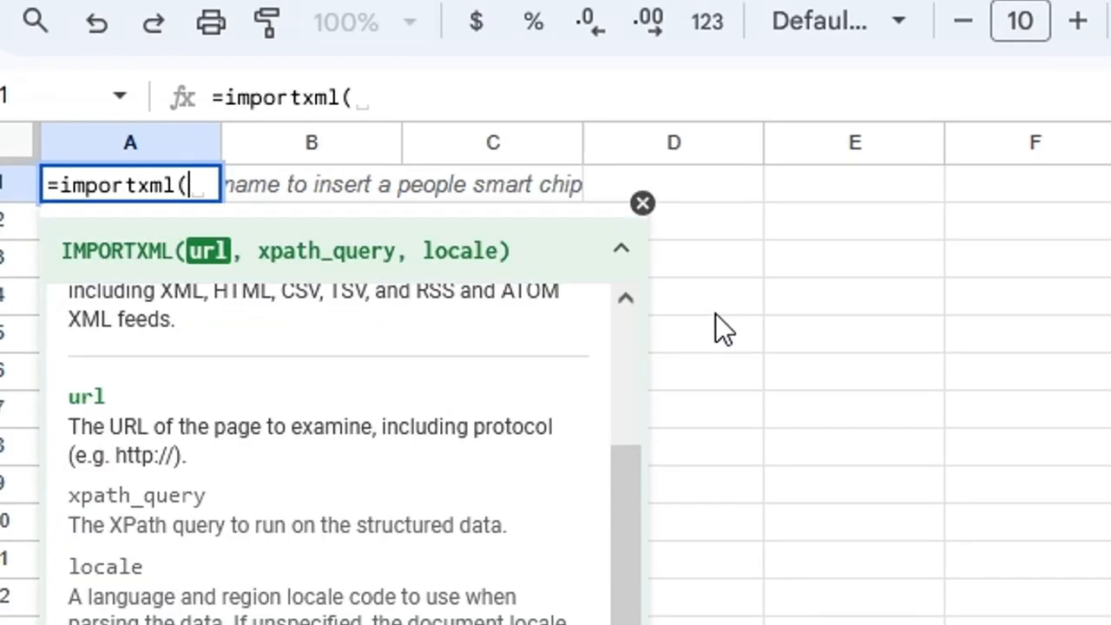
- Read the IMPORTXML help's example and its description of the supported structured data types
{"action": "scroll", "coordinate": [334, 460], "scroll_direction": "up", "scroll_amount": 3}
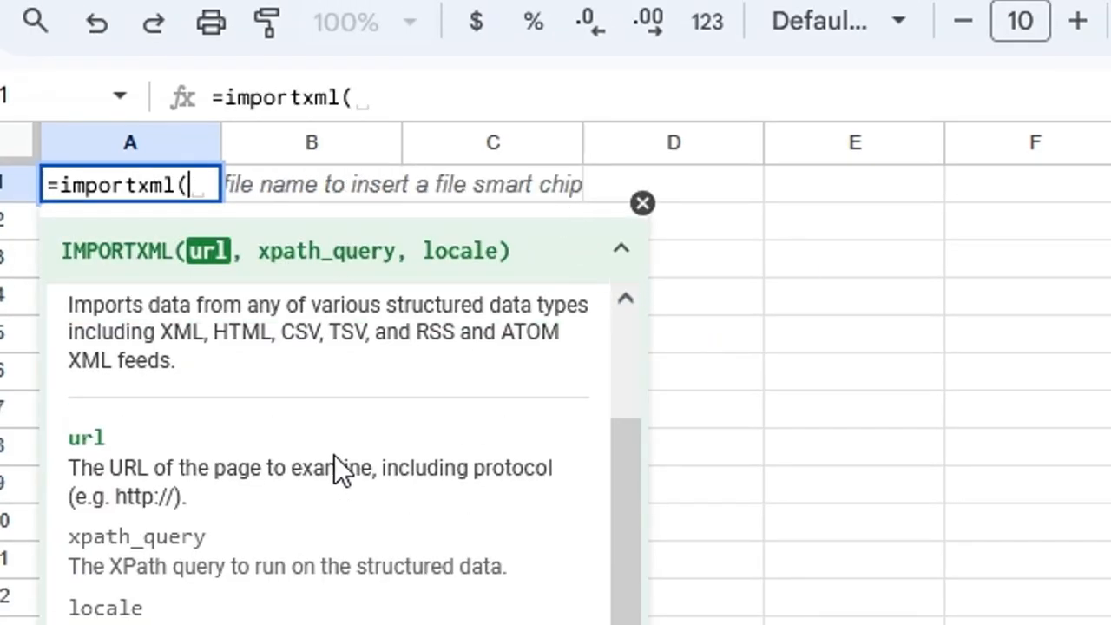
{"action": "left_click_drag", "start_coordinate": [178, 476], "coordinate": [359, 476]}
{"action": "triple_click", "coordinate": [328, 479]}
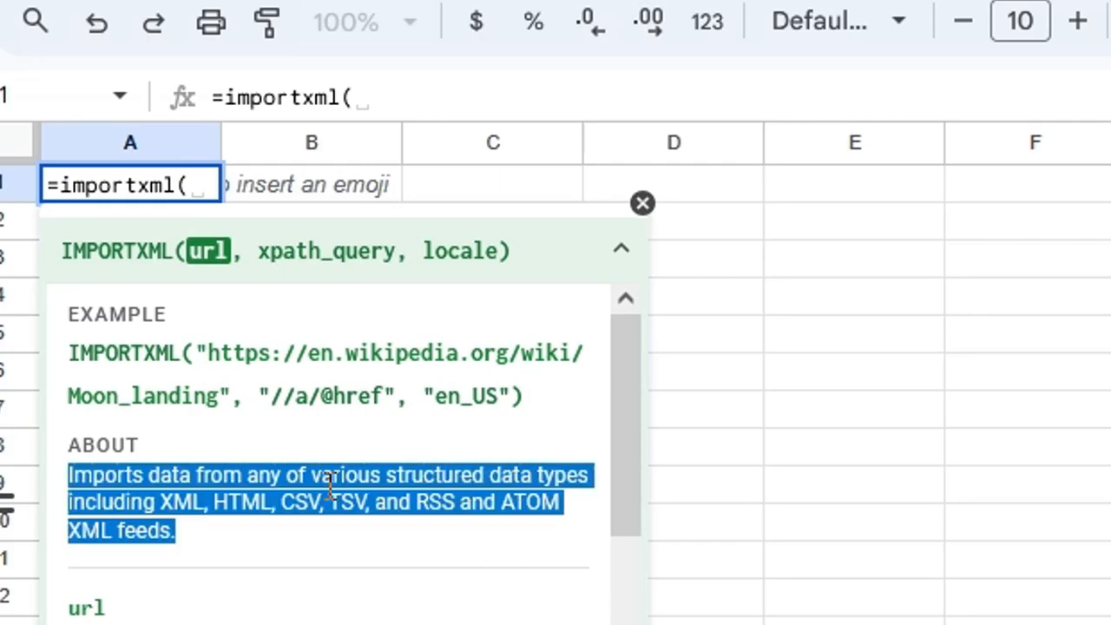
{"action": "left_click", "coordinate": [261, 479]}
{"action": "double_click", "coordinate": [260, 497]}
{"action": "double_click", "coordinate": [325, 502]}
{"action": "triple_click", "coordinate": [313, 502]}
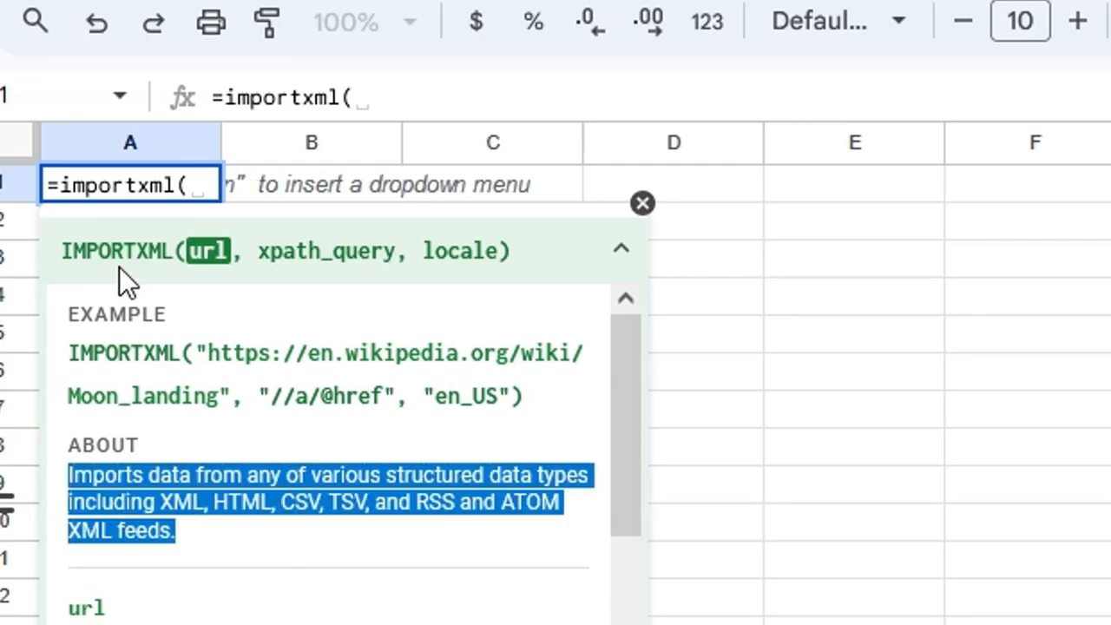
{"action": "double_click", "coordinate": [119, 252]}
{"action": "left_click", "coordinate": [448, 476]}
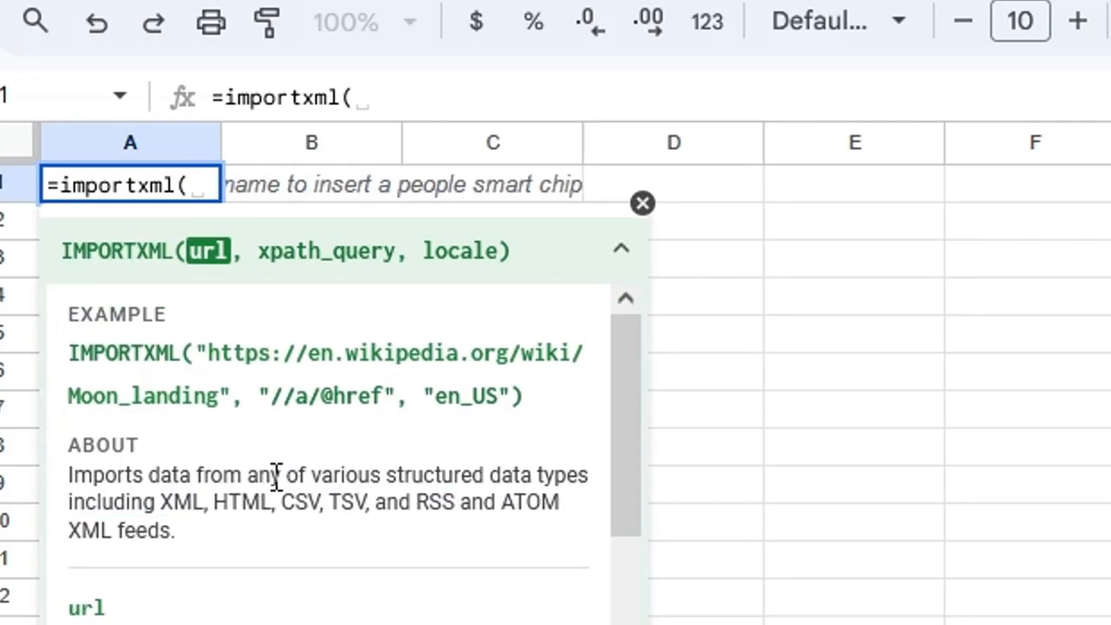
{"action": "left_click_drag", "start_coordinate": [276, 483], "coordinate": [261, 505]}
{"action": "left_click", "coordinate": [260, 505]}
{"action": "double_click", "coordinate": [161, 530]}
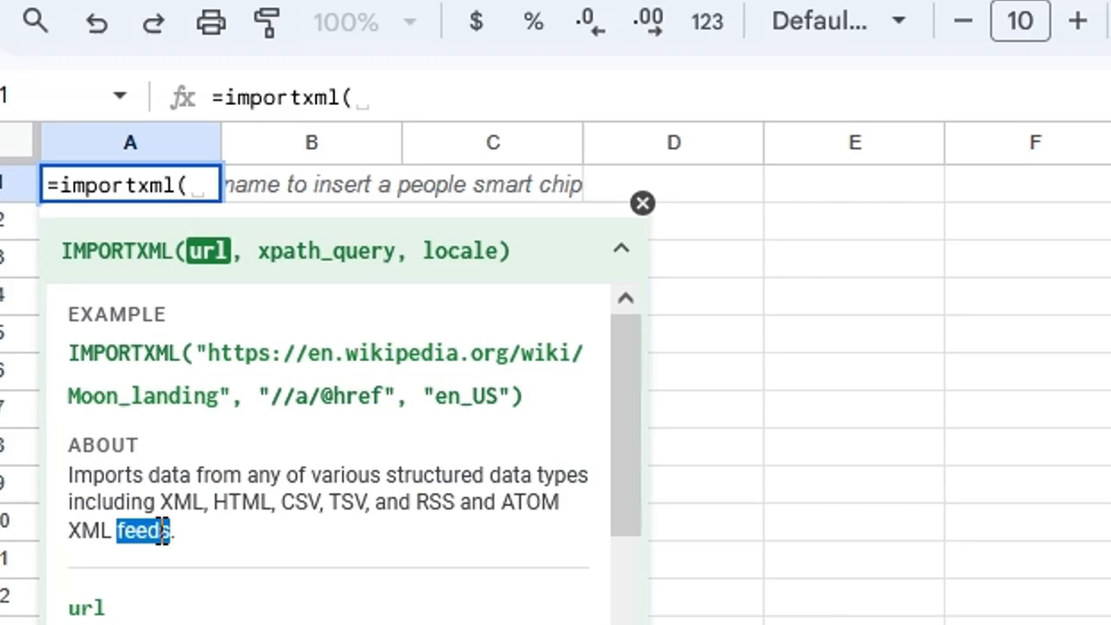
- Examine the IMPORTXML help's explanation of the xpath_query argument
{"action": "scroll", "coordinate": [261, 541], "scroll_direction": "down", "scroll_amount": 2}
{"action": "scroll", "coordinate": [261, 541], "scroll_direction": "down", "scroll_amount": 1}
{"action": "left_click_drag", "start_coordinate": [111, 468], "coordinate": [508, 479]}
{"action": "double_click", "coordinate": [482, 503]}
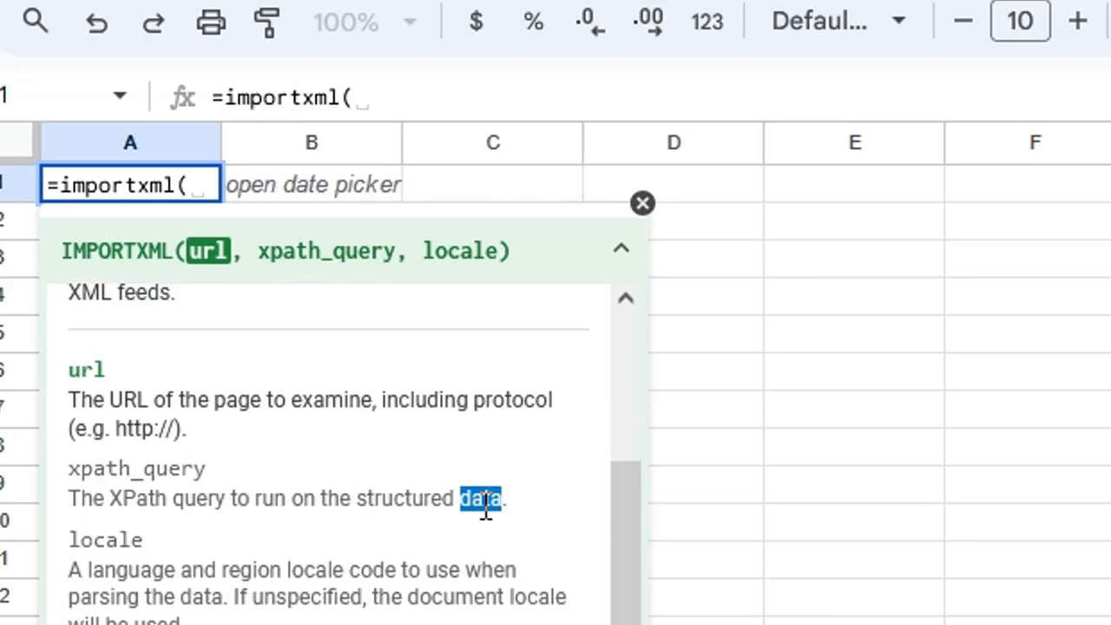
{"action": "triple_click", "coordinate": [482, 503]}
{"action": "double_click", "coordinate": [179, 476]}
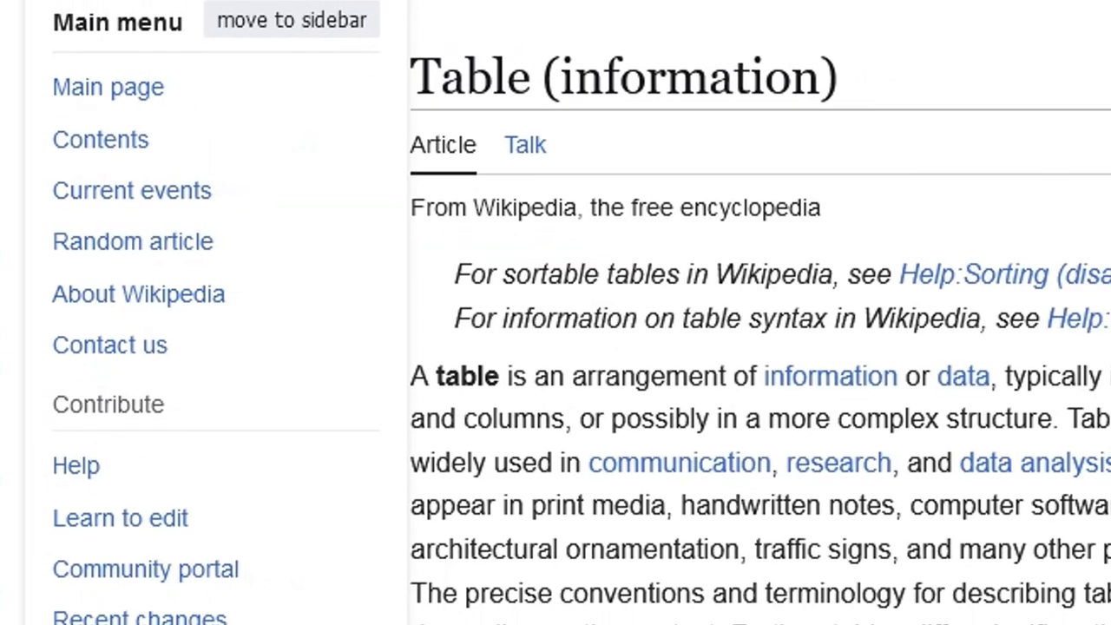
- From the Wikipedia page, search the web for "what is xpath" and open the W3Schools XPath Tutorial
{"action": "left_click", "coordinate": [515, 52]}
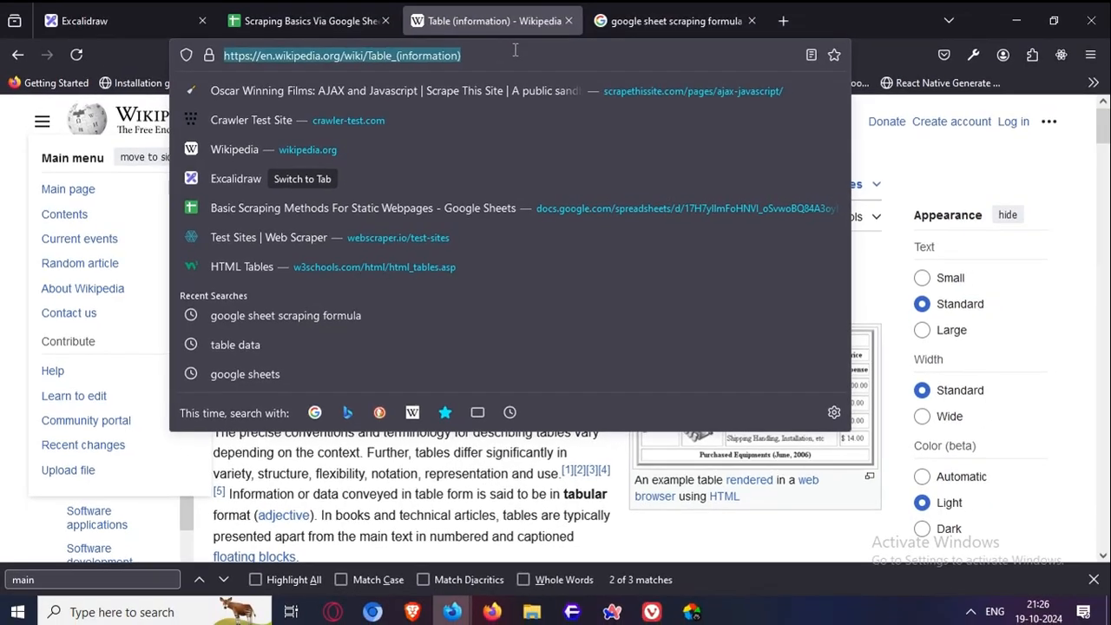
{"action": "type", "text": "what is xm"}
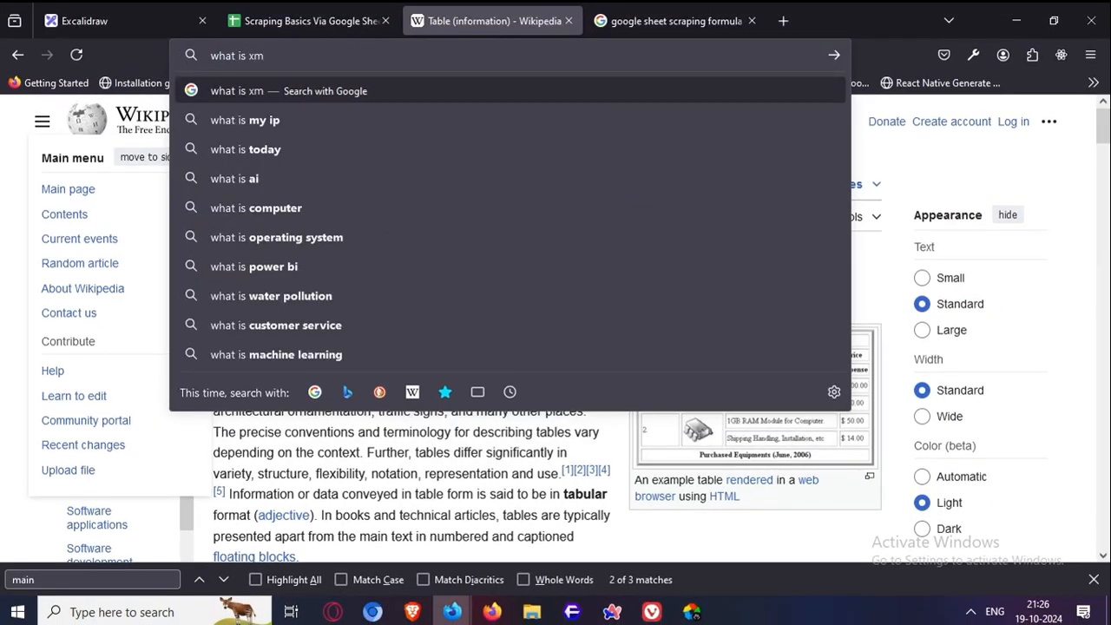
{"action": "key", "text": "BackSpace"}
{"action": "type", "text": "path"}
{"action": "key", "text": "Return"}
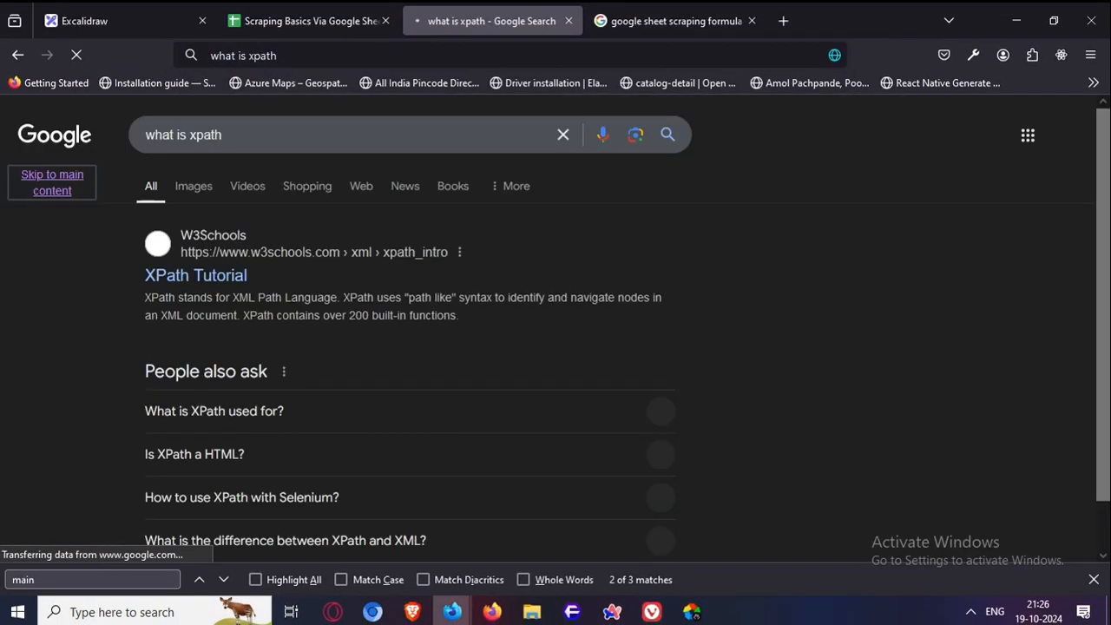
{"action": "left_click", "coordinate": [209, 276]}
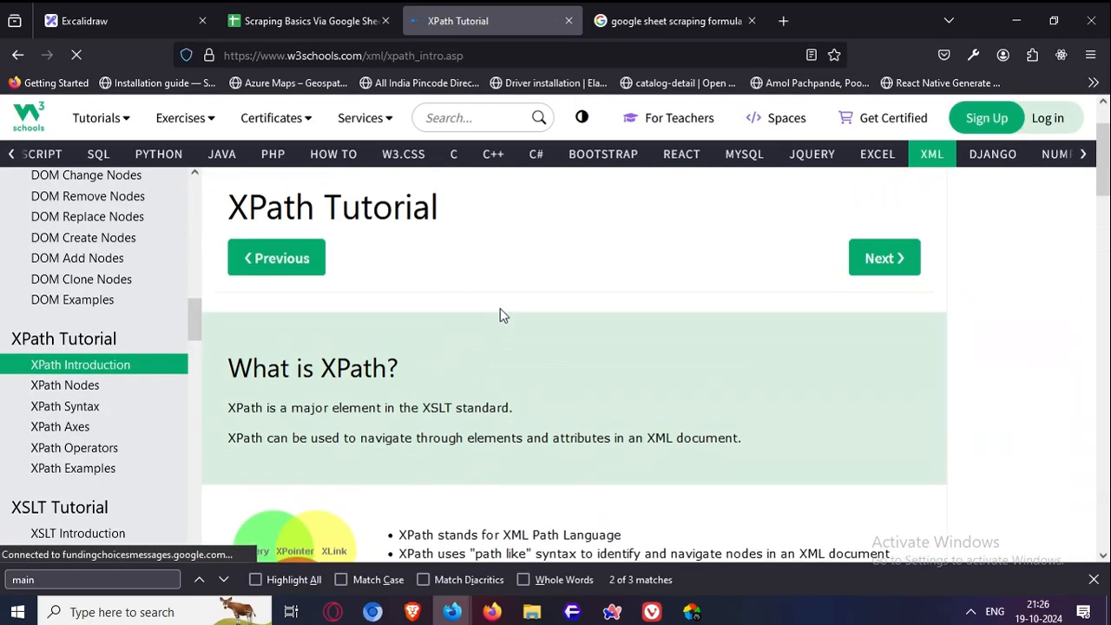
- Open the HTML inspector for the XPath Tutorial page, and return to the page
{"action": "right_click", "coordinate": [500, 315]}
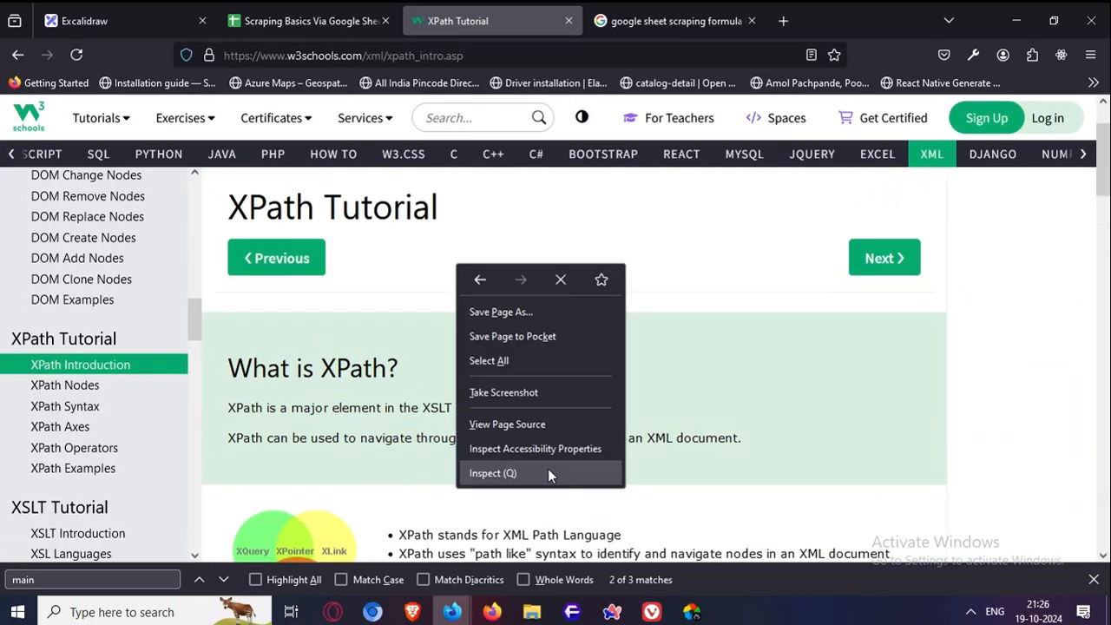
{"action": "left_click", "coordinate": [550, 472]}
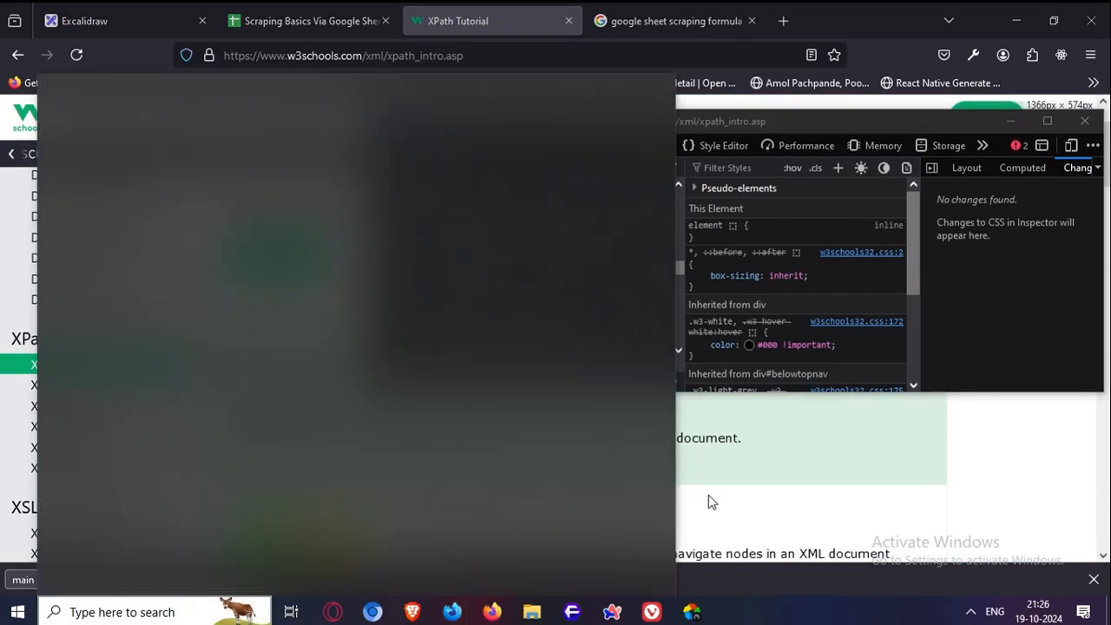
{"action": "left_click", "coordinate": [709, 502]}
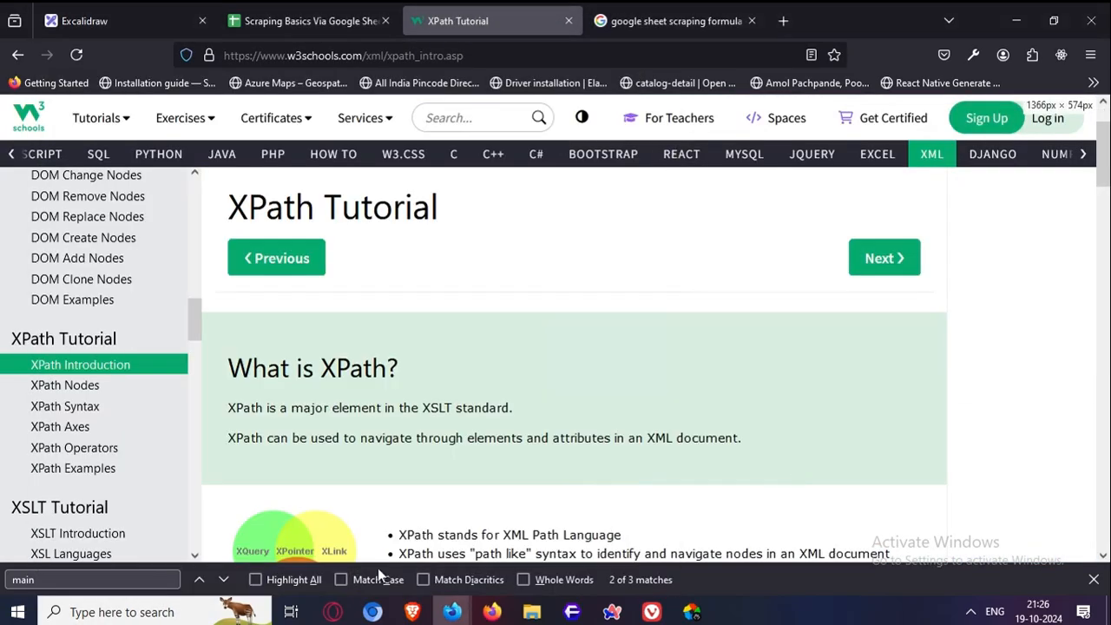
{"action": "triple_click", "coordinate": [863, 399]}
{"action": "left_click", "coordinate": [793, 476]}
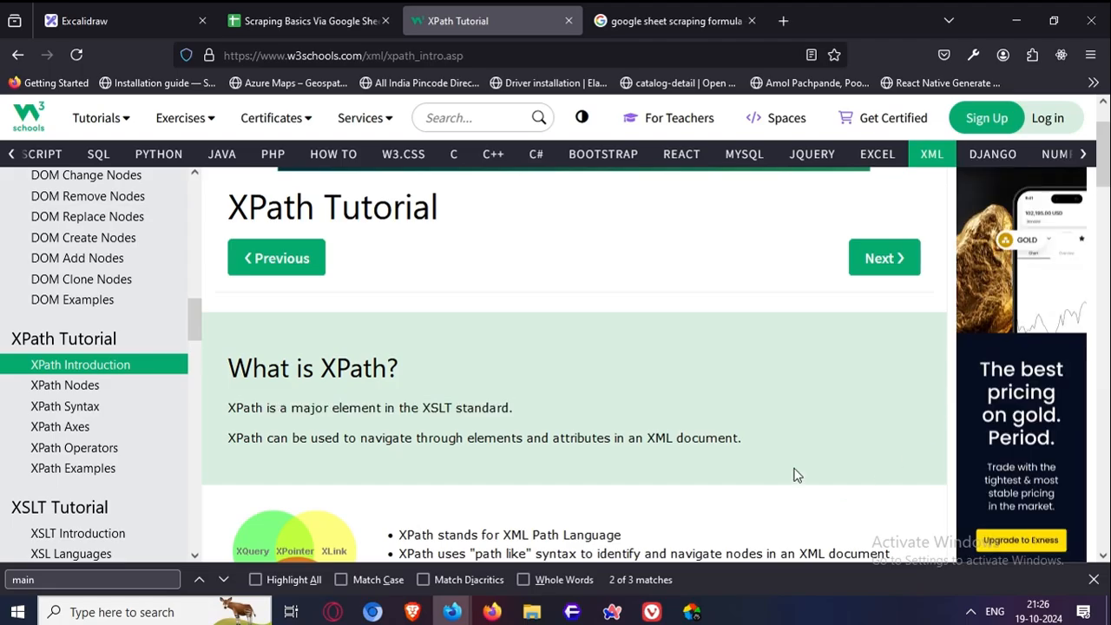
- Switch to File Explorer and create a new folder in D:\dev\shriekdj with the default name
{"action": "left_click", "coordinate": [532, 612]}
{"action": "right_click", "coordinate": [657, 416]}
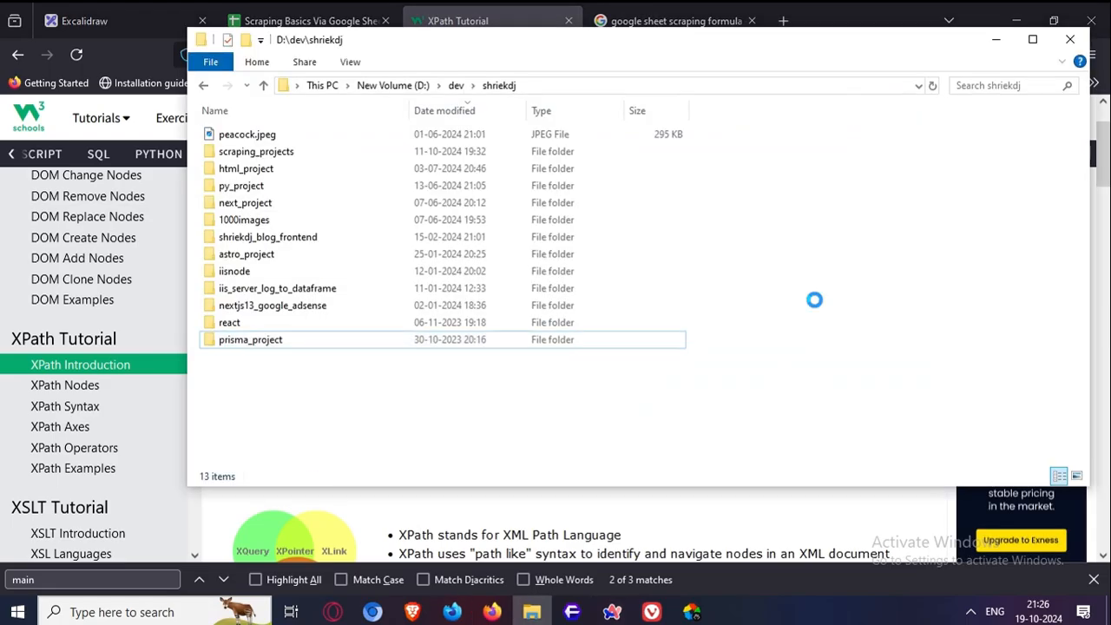
{"action": "mouse_move", "coordinate": [859, 370]}
{"action": "left_click", "coordinate": [925, 373]}
{"action": "right_click", "coordinate": [433, 376]}
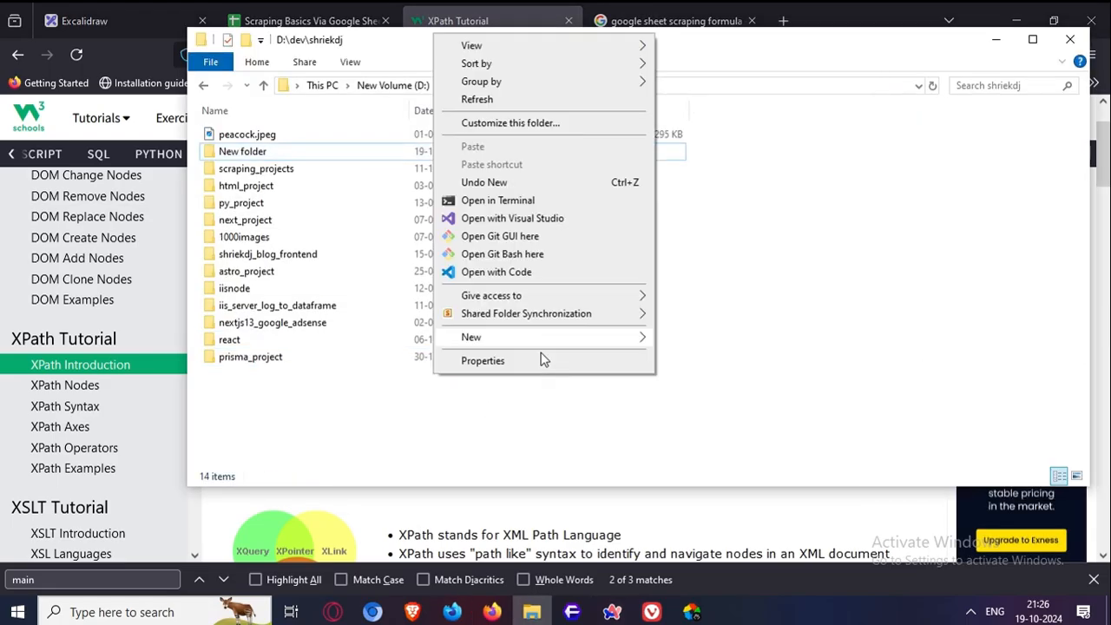
{"action": "left_click", "coordinate": [311, 139]}
- Open the new empty folder in Visual Studio Code
{"action": "double_click", "coordinate": [319, 152]}
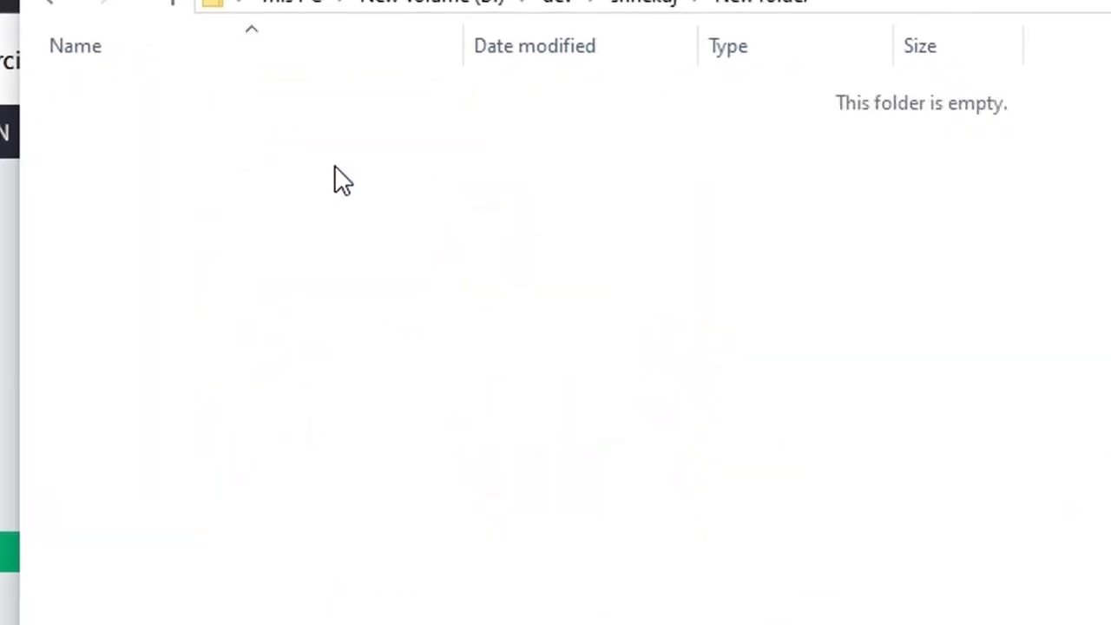
{"action": "right_click", "coordinate": [1100, 292]}
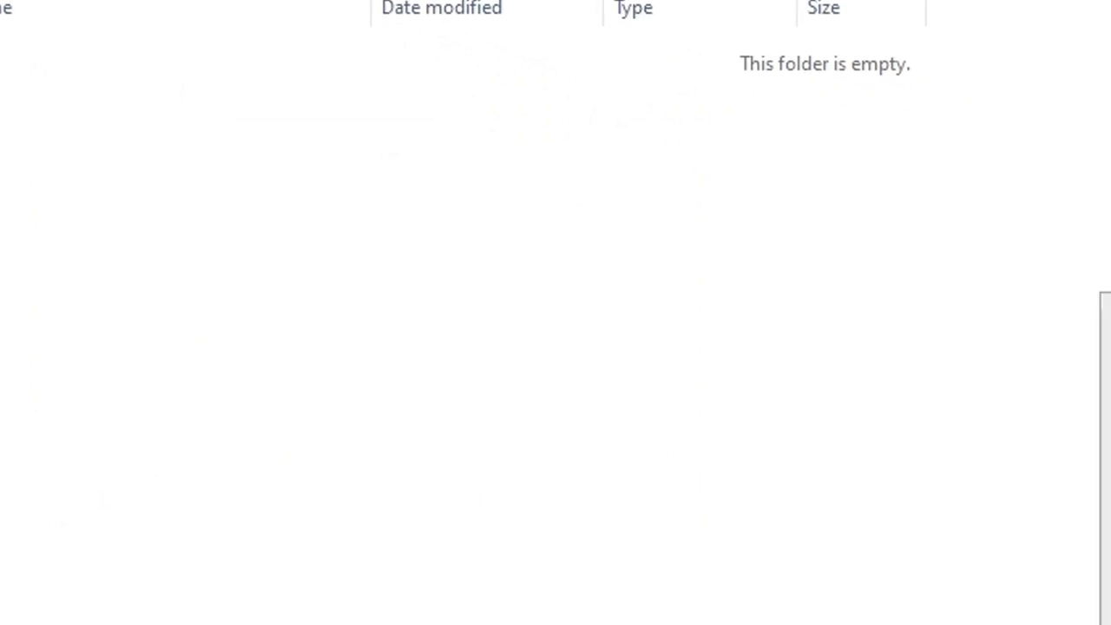
{"action": "left_click", "coordinate": [647, 535]}
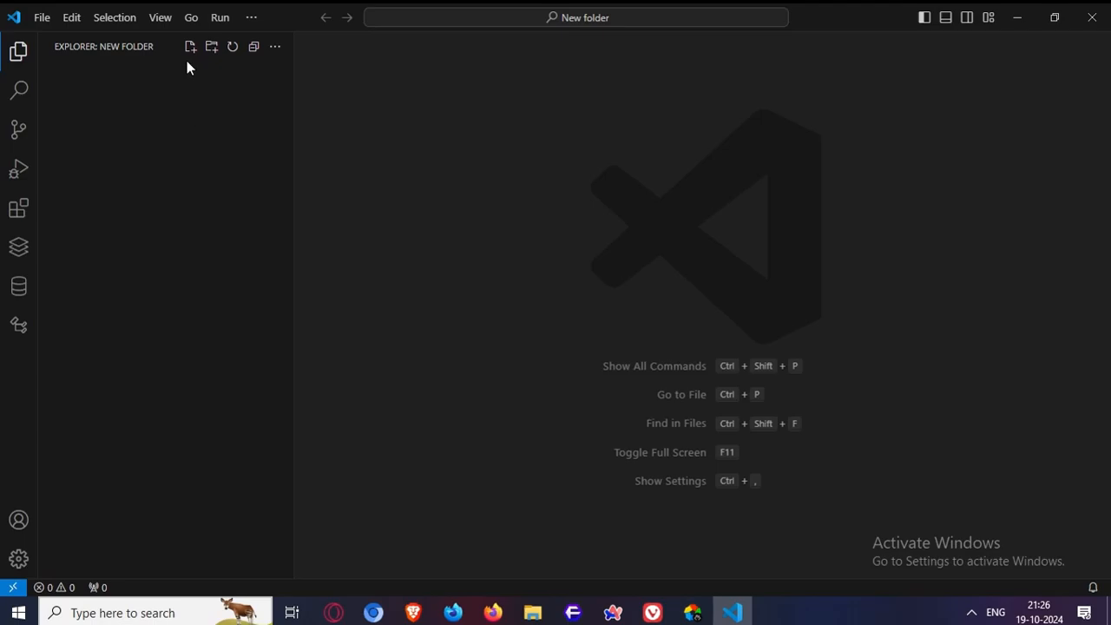
- Create a file called index.html in the project folder
{"action": "left_click", "coordinate": [190, 46]}
{"action": "type", "text": "index"}
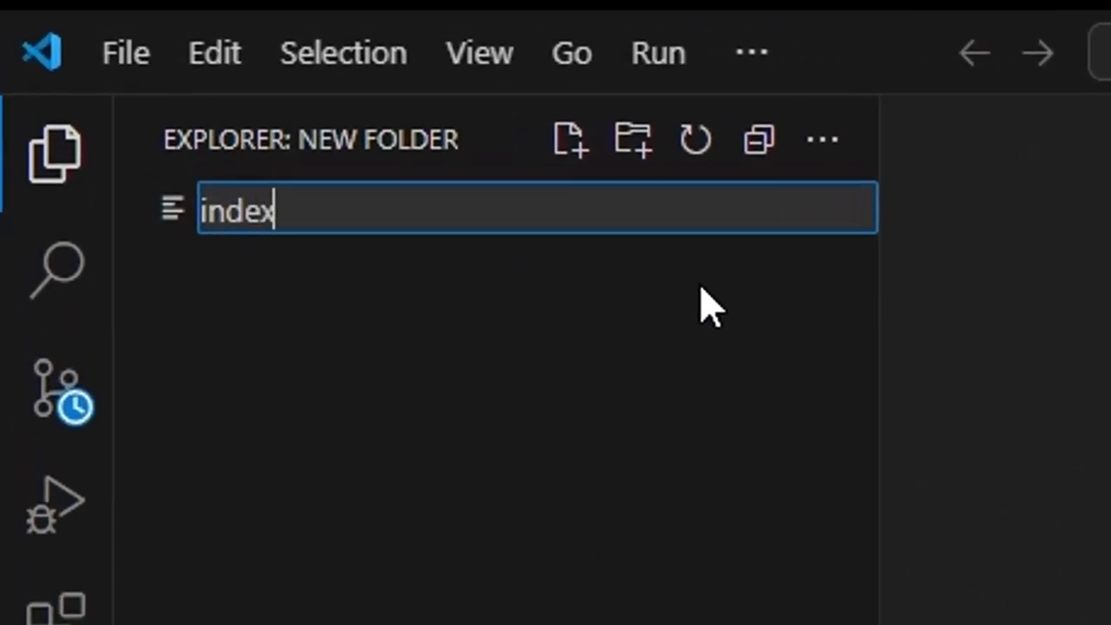
{"action": "type", "text": ".html"}
{"action": "key", "text": "Return"}
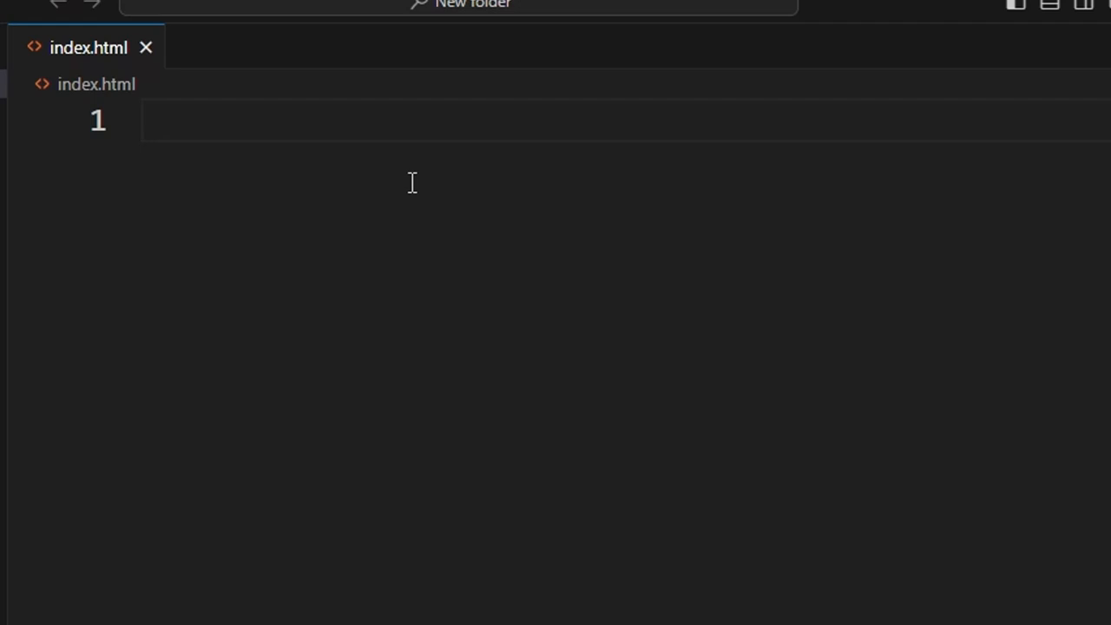
- Fill index.html with the HTML5 boilerplate snippet
{"action": "type", "text": "html"}
{"action": "key", "text": "Down"}
{"action": "key", "text": "Return"}
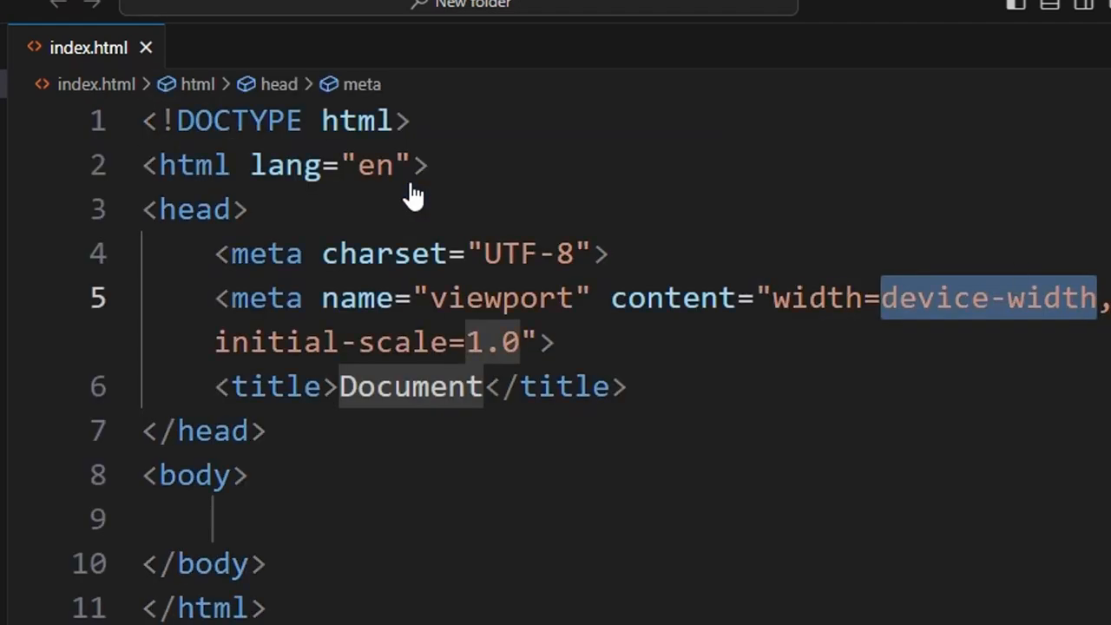
- Examine the boilerplate's structure by highlighting the html, head and body elements in turn
{"action": "left_click_drag", "start_coordinate": [523, 330], "coordinate": [538, 346]}
{"action": "left_click_drag", "start_coordinate": [643, 460], "coordinate": [144, 299]}
{"action": "left_click", "coordinate": [531, 395]}
{"action": "left_click", "coordinate": [647, 568]}
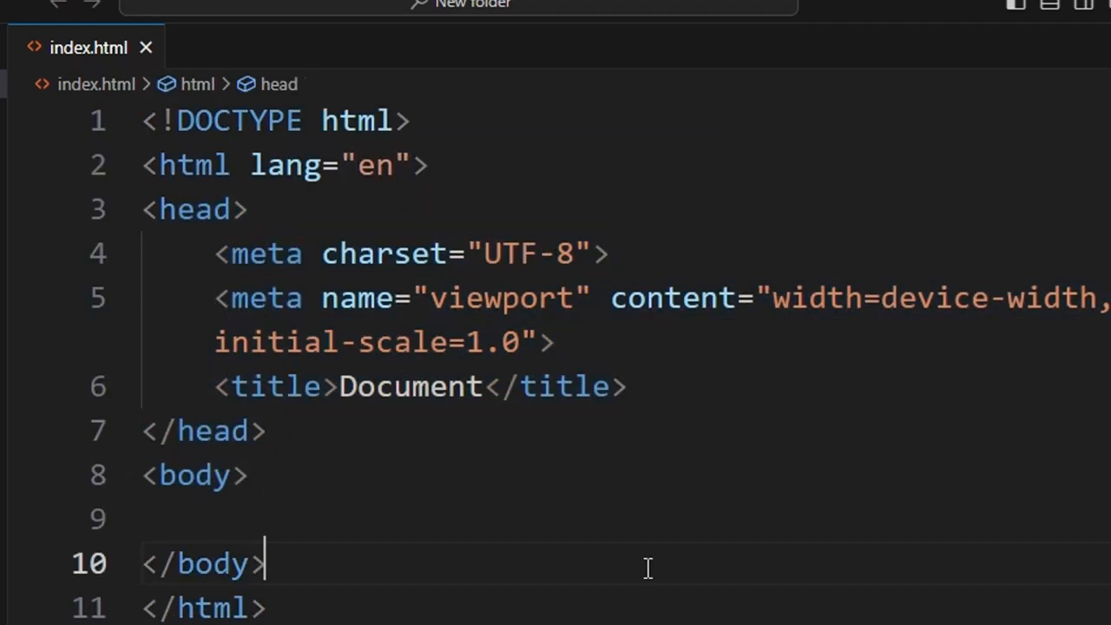
{"action": "left_click_drag", "start_coordinate": [625, 611], "coordinate": [143, 165]}
{"action": "left_click", "coordinate": [757, 531]}
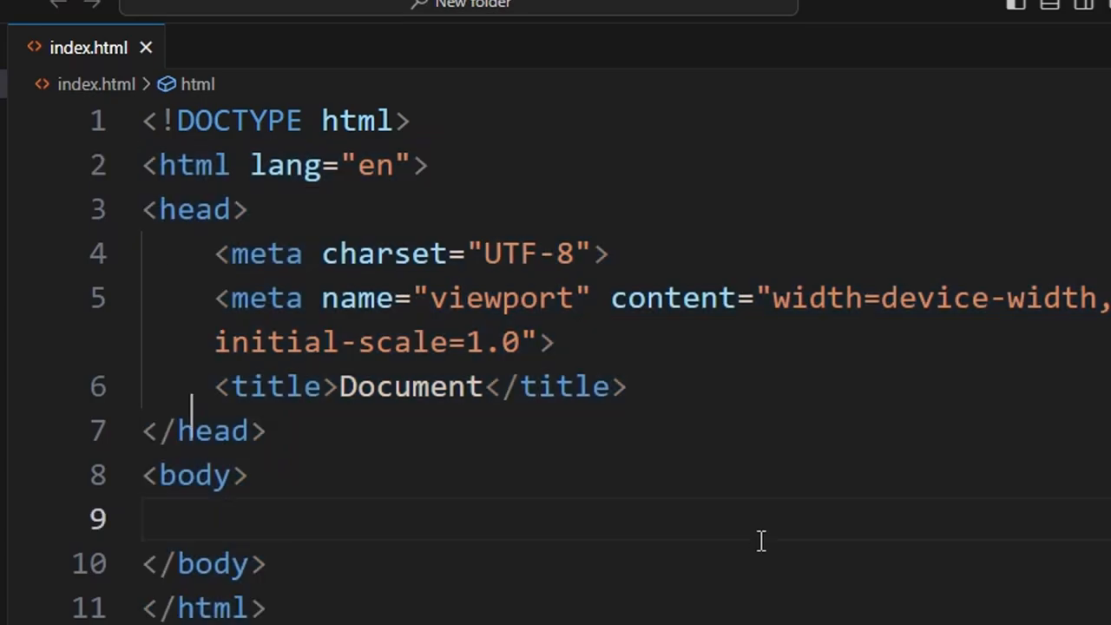
{"action": "left_click_drag", "start_coordinate": [738, 611], "coordinate": [208, 300]}
{"action": "key", "text": "ctrl+a"}
{"action": "left_click", "coordinate": [469, 523]}
{"action": "left_click_drag", "start_coordinate": [279, 565], "coordinate": [134, 477]}
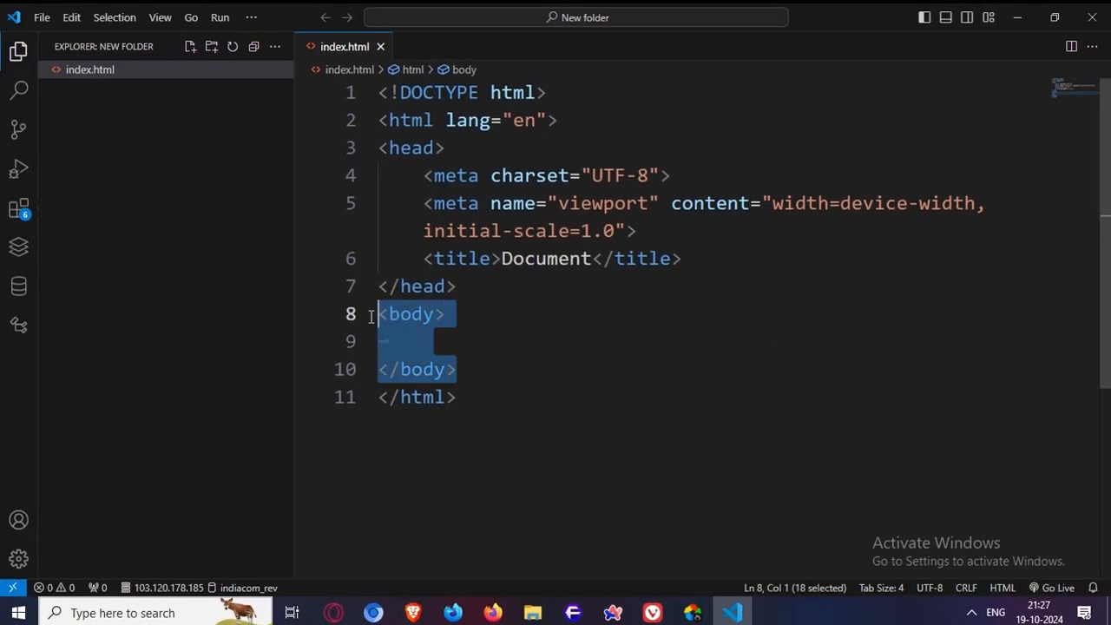
{"action": "left_click", "coordinate": [336, 519]}
- Switch to Microsoft Word and write "My Name is" followed by the person's first name in the blank document
{"action": "left_click", "coordinate": [153, 615]}
{"action": "type", "text": "w"}
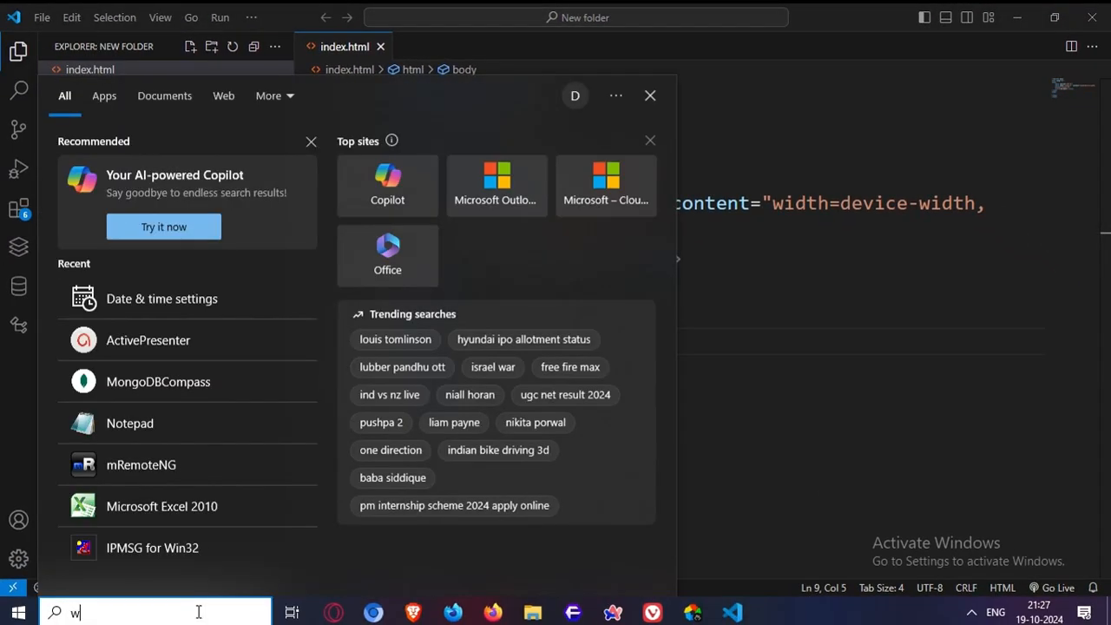
{"action": "key", "text": "Return"}
{"action": "type", "text": "Name is Shrikant"}
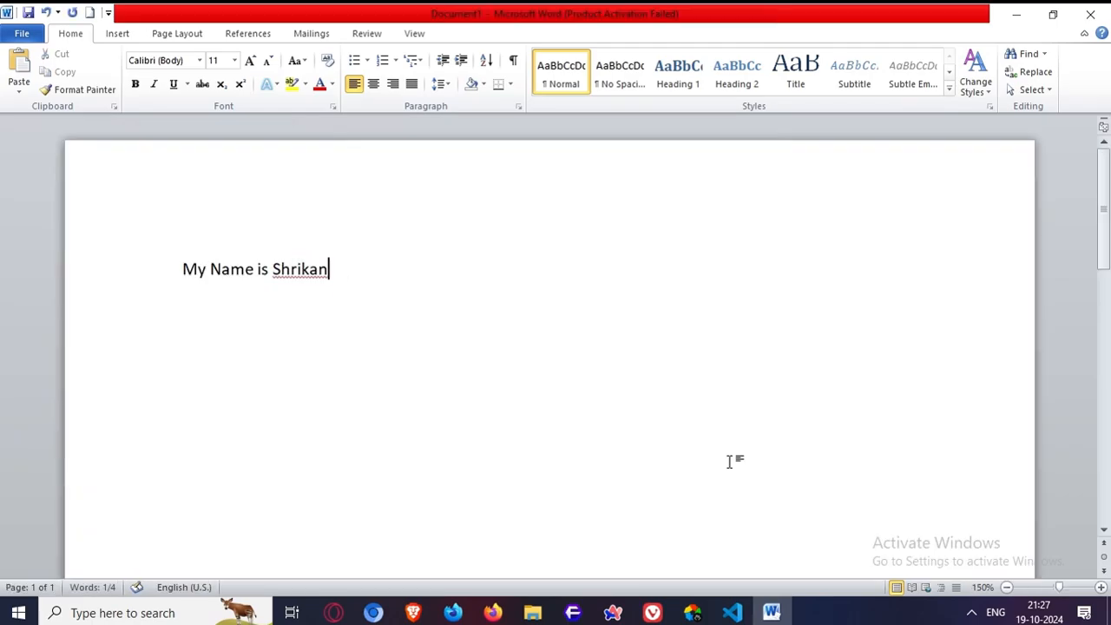
- Back in Visual Studio Code, add a p element to the body containing "My Name is" and the person's first name
{"action": "key", "text": "ctrl+a"}
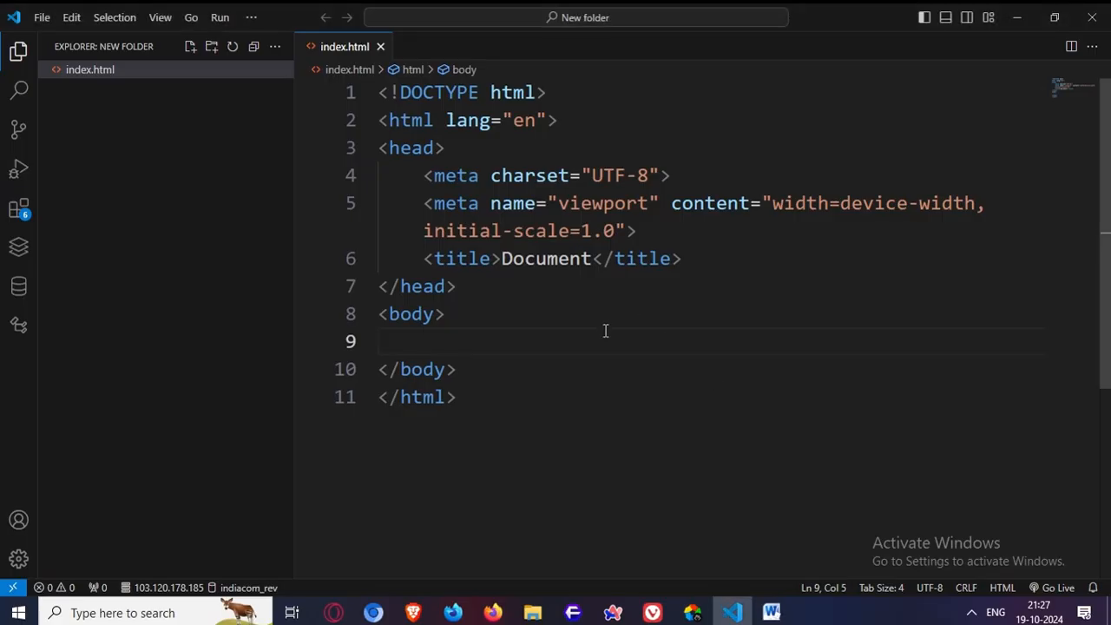
{"action": "type", "text": "<"}
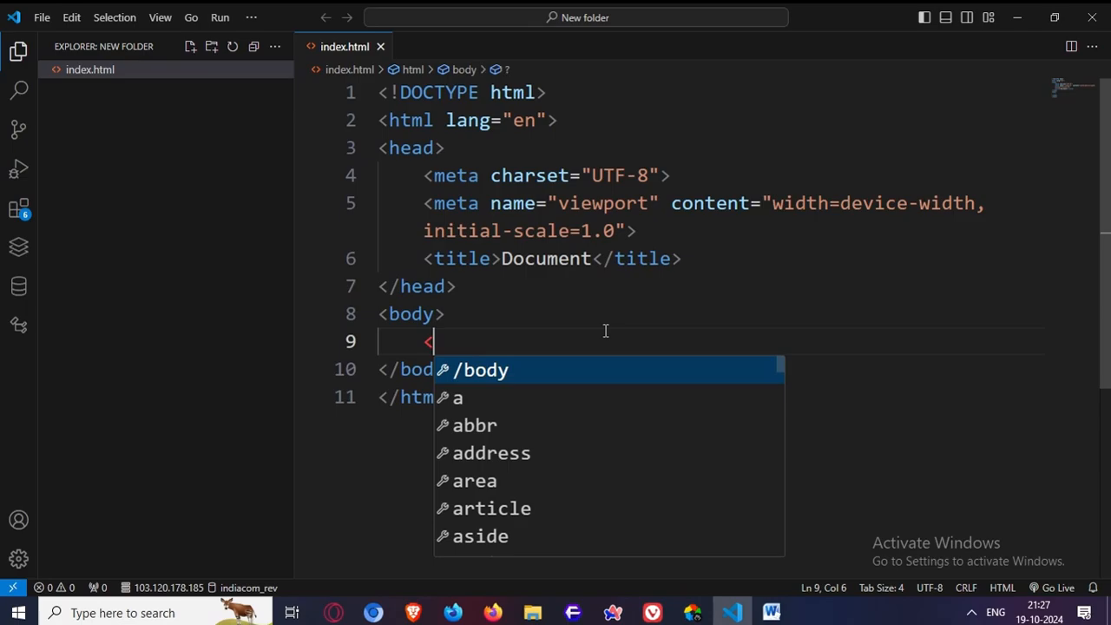
{"action": "type", "text": "p>My Name"}
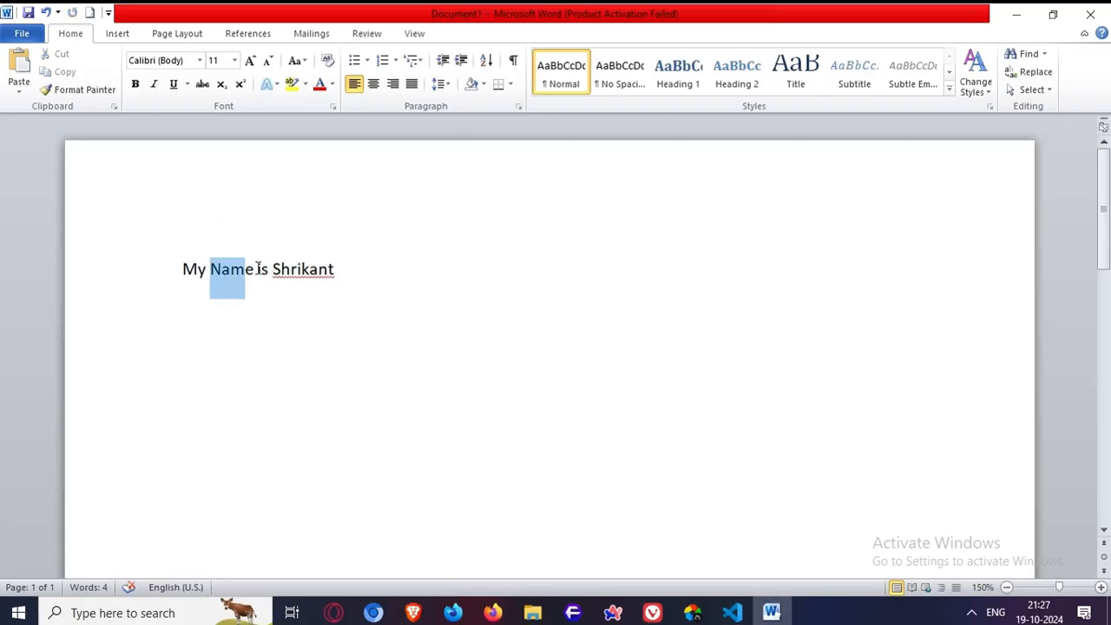
- Extend the Word sentence with "and I am a developer." and add the same words to the paragraph in index.html
{"action": "left_click", "coordinate": [342, 271]}
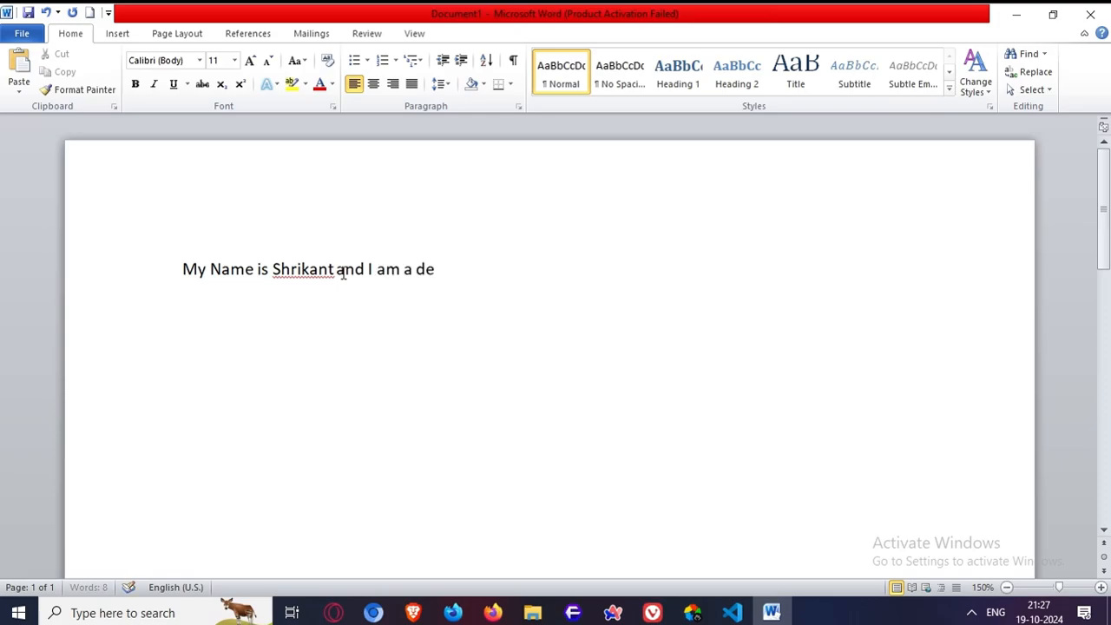
{"action": "key", "text": "ctrl+shift+Left"}
{"action": "key", "text": "ctrl+shift+Left"}
{"action": "key", "text": "ctrl+shift+Left"}
{"action": "key", "text": "ctrl+shift+Left"}
{"action": "key", "text": "ctrl+shift+Left"}
{"action": "key", "text": "ctrl+shift+Left"}
{"action": "key", "text": "ctrl+shift+Left"}
{"action": "key", "text": "ctrl+shift+Left"}
{"action": "key", "text": "ctrl+shift+Left"}
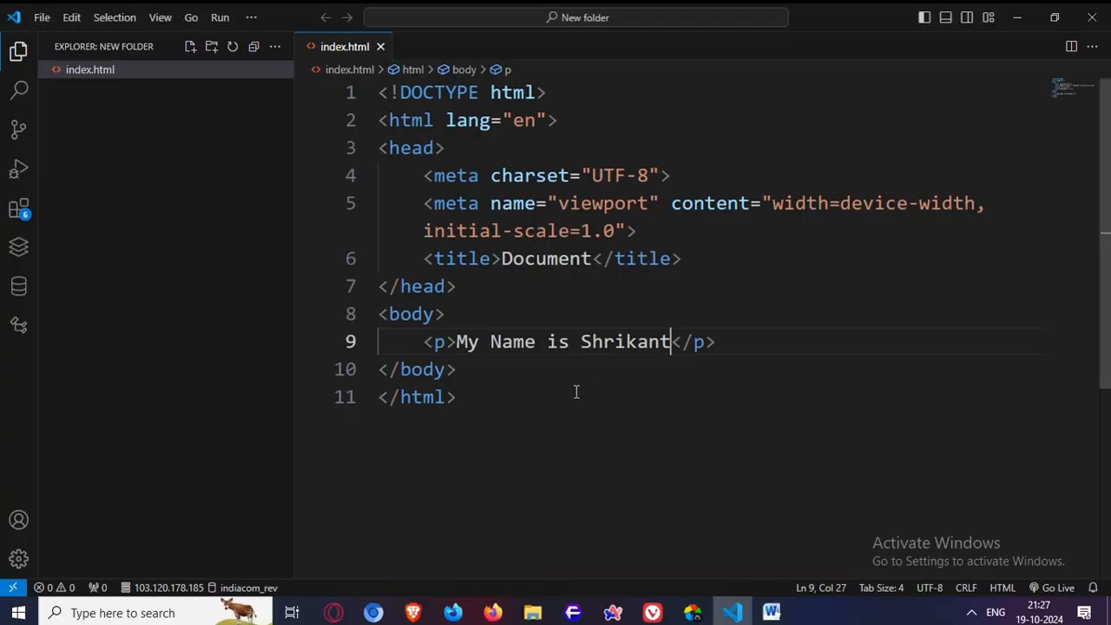
{"action": "key", "text": "ctrl+shift+Left"}
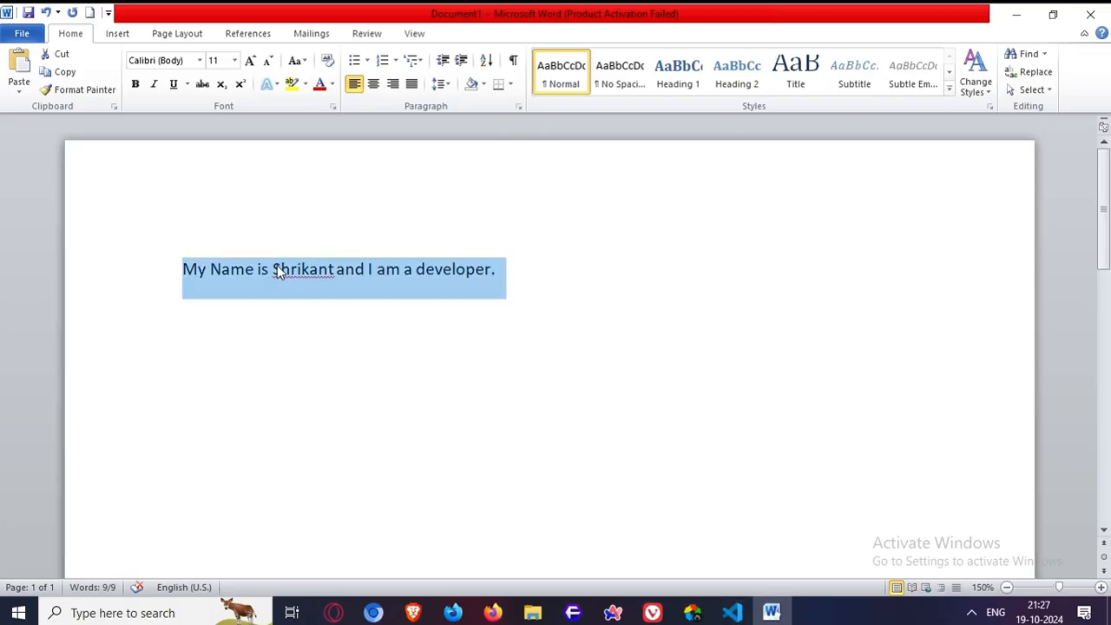
- Make the person's name bold in the Word sentence
{"action": "double_click", "coordinate": [278, 267]}
{"action": "key", "text": "ctrl+b"}
{"action": "left_click", "coordinate": [349, 363]}
{"action": "left_click", "coordinate": [530, 380]}
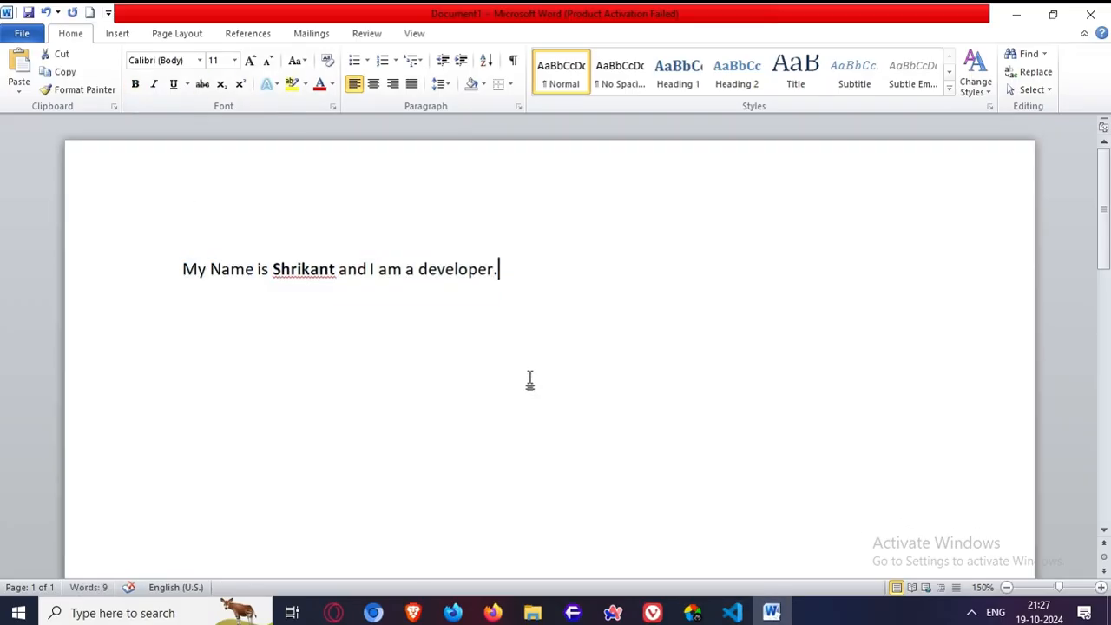
{"action": "key", "text": "ctrl+a"}
{"action": "scroll", "coordinate": [1027, 463], "scroll_direction": "down", "scroll_amount": 10}
{"action": "scroll", "coordinate": [516, 350], "scroll_direction": "up", "scroll_amount": 10}
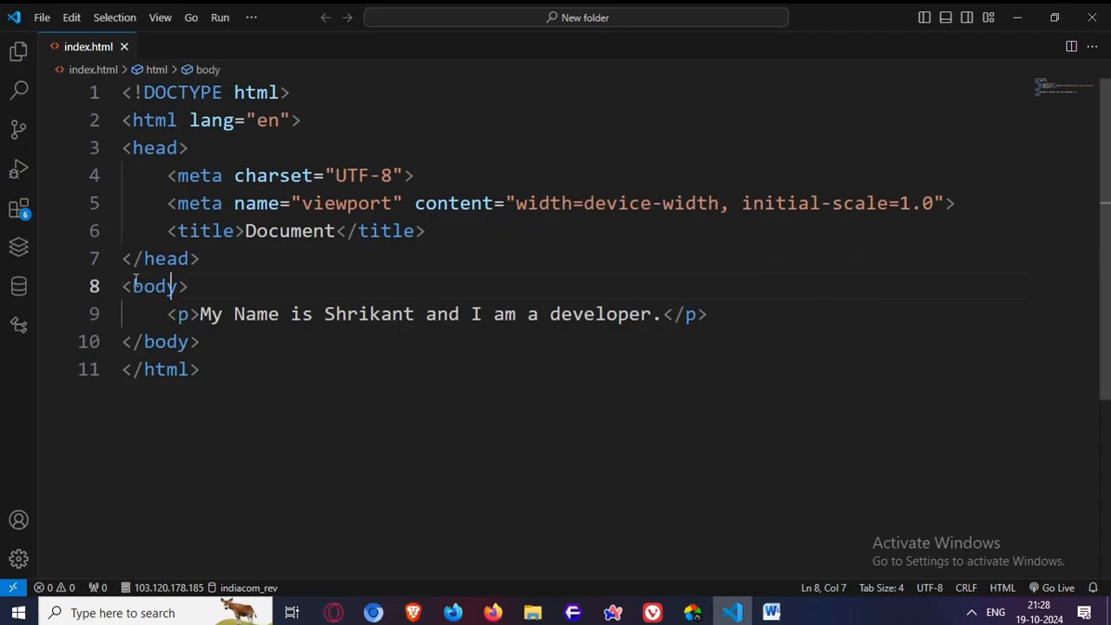
{"action": "double_click", "coordinate": [135, 280]}
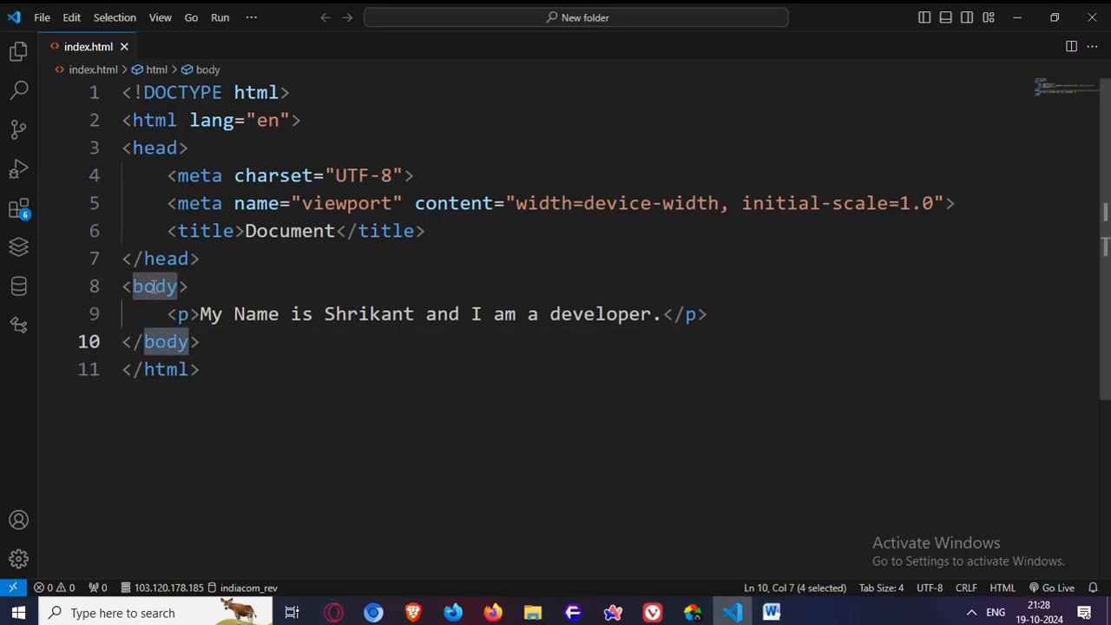
{"action": "left_click", "coordinate": [208, 288]}
{"action": "key", "text": "ctrl+slash"}
{"action": "key", "text": "Return"}
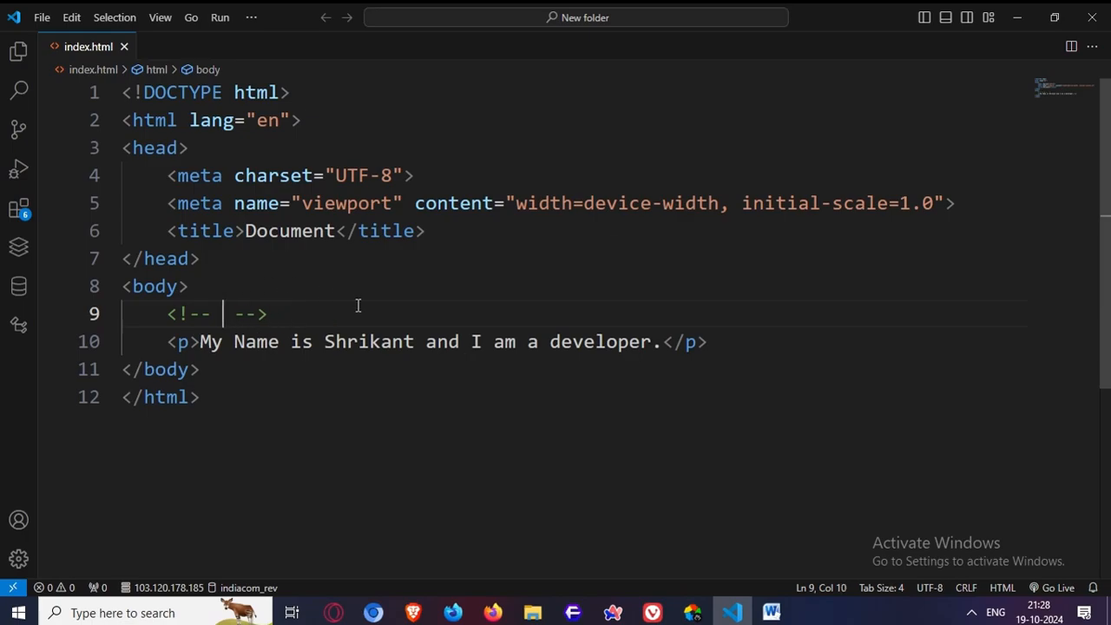
{"action": "key", "text": "shift+Home"}
{"action": "key", "text": "shift+Home"}
{"action": "key", "text": "BackSpace"}
{"action": "key", "text": "BackSpace"}
- Start the live server to preview index.html in the browser on port 3000
{"action": "left_click_drag", "start_coordinate": [368, 290], "coordinate": [737, 313]}
{"action": "left_click", "coordinate": [737, 314]}
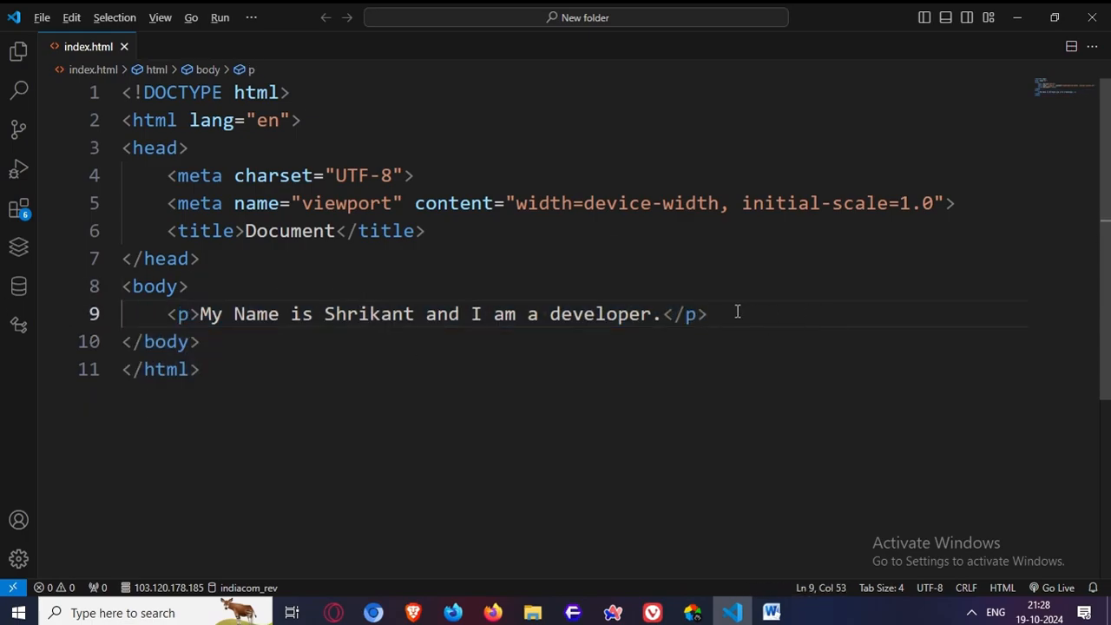
{"action": "key", "text": "alt+Tab"}
{"action": "key", "text": "alt+Tab"}
{"action": "left_click", "coordinate": [1042, 595]}
{"action": "left_click", "coordinate": [744, 373]}
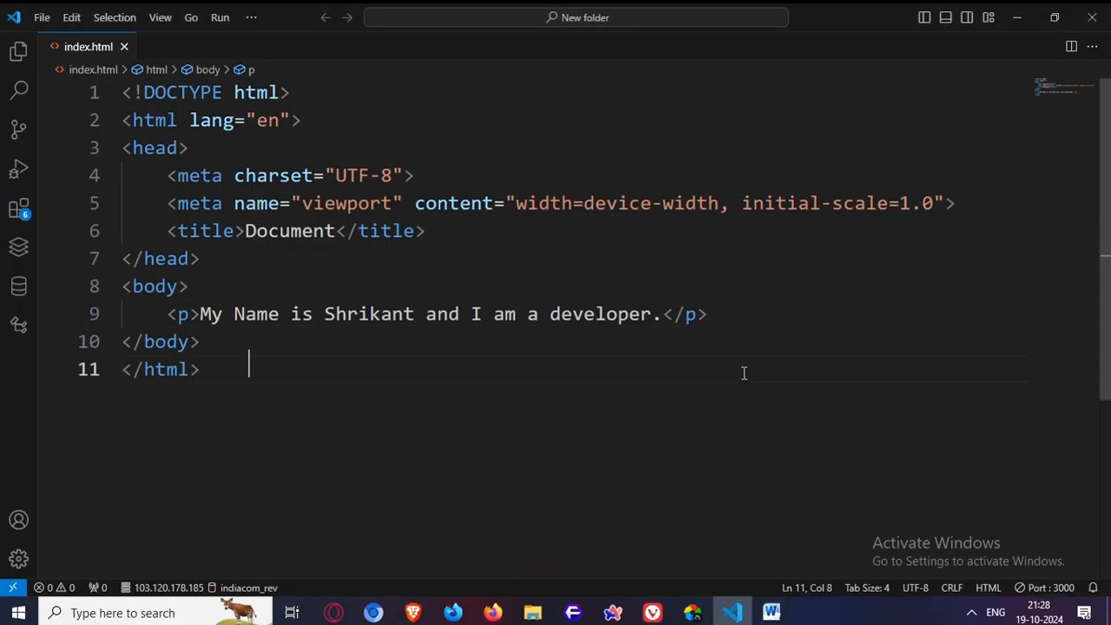
- Compare the sentence on the served page with its source code and with the formatted sentence in Word
{"action": "scroll", "coordinate": [153, 155], "scroll_direction": "up", "scroll_amount": 8}
{"action": "left_click_drag", "start_coordinate": [147, 137], "coordinate": [199, 139]}
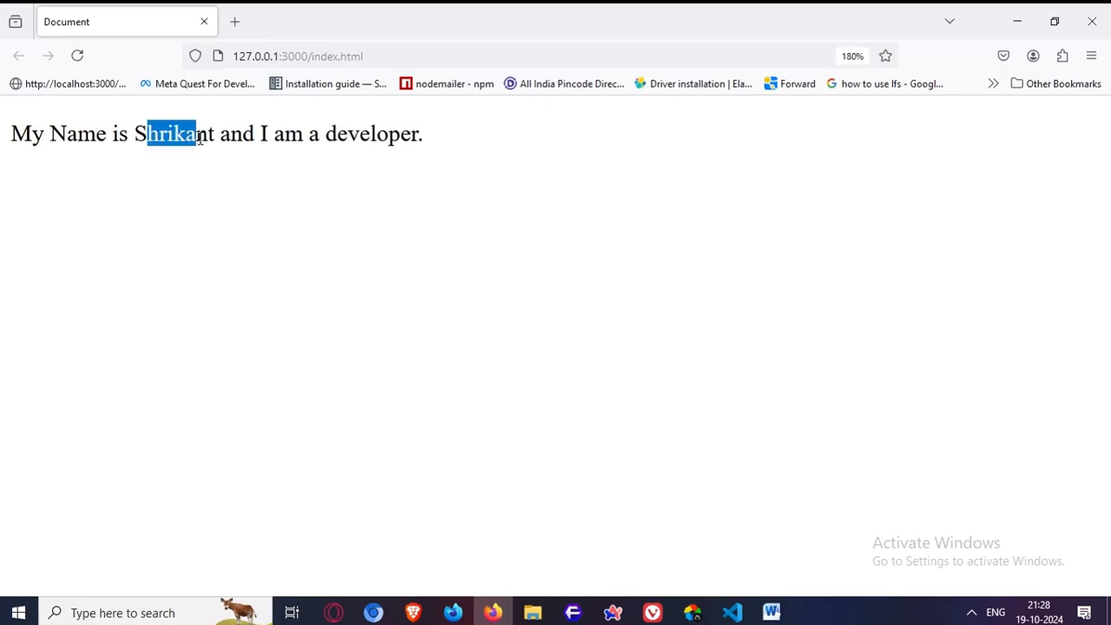
{"action": "left_click", "coordinate": [306, 272]}
{"action": "key", "text": "ctrl+a"}
{"action": "key", "text": "alt+Tab"}
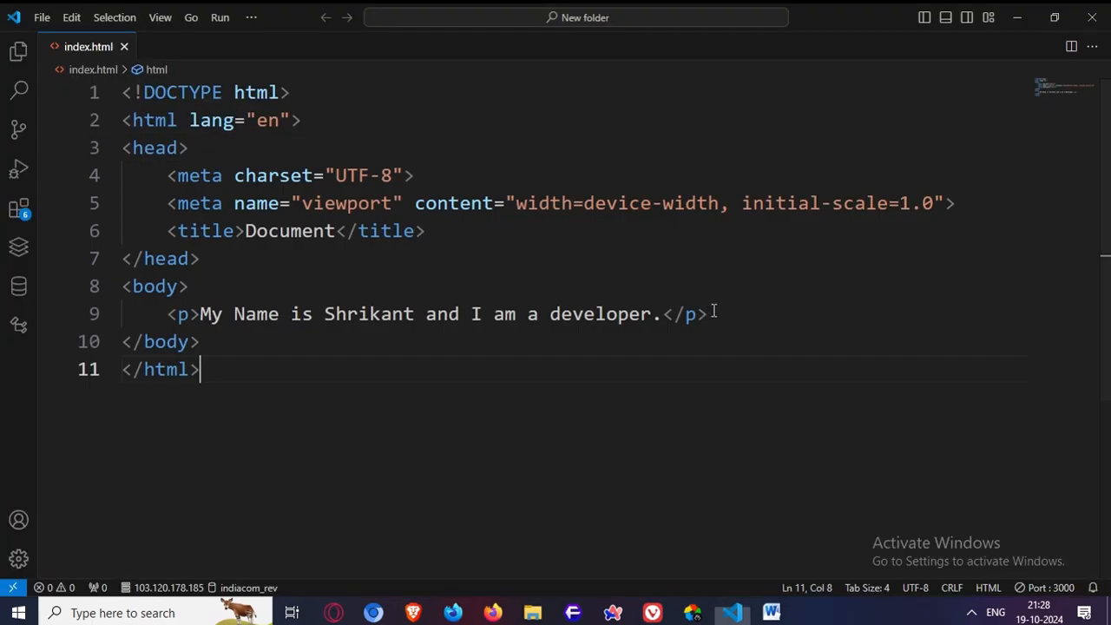
{"action": "key", "text": "alt+Tab"}
{"action": "key", "text": "Tab"}
{"action": "double_click", "coordinate": [304, 269]}
{"action": "key", "text": "alt+Tab"}
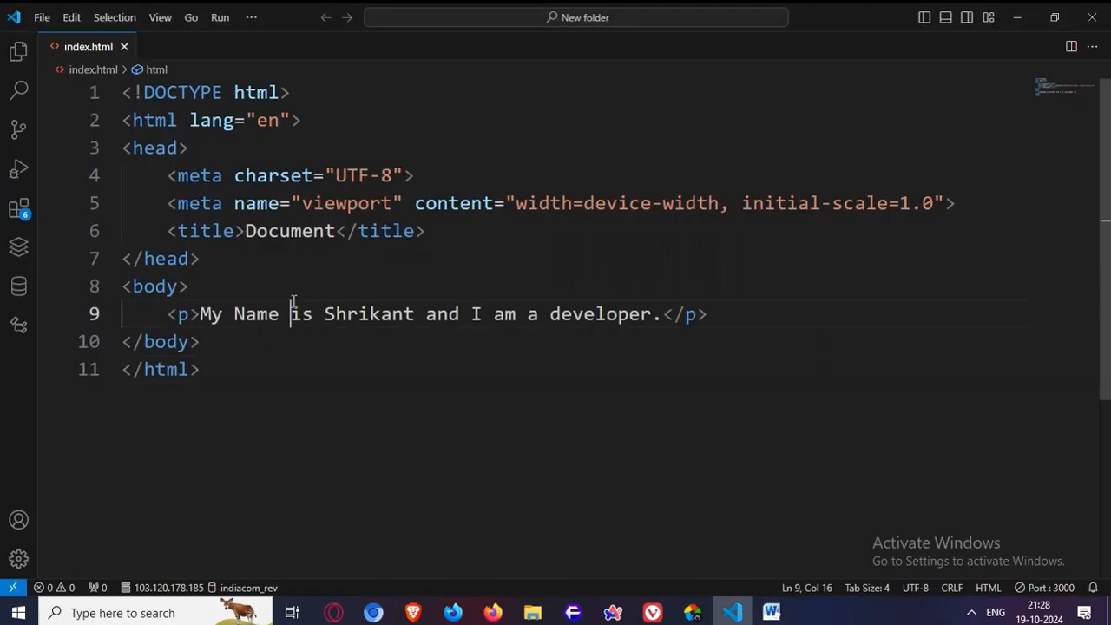
- Wrap the person's name in the index.html paragraph in a b element
{"action": "double_click", "coordinate": [369, 313]}
{"action": "key", "text": "ctrl+x"}
{"action": "type", "text": "<b></b>"}
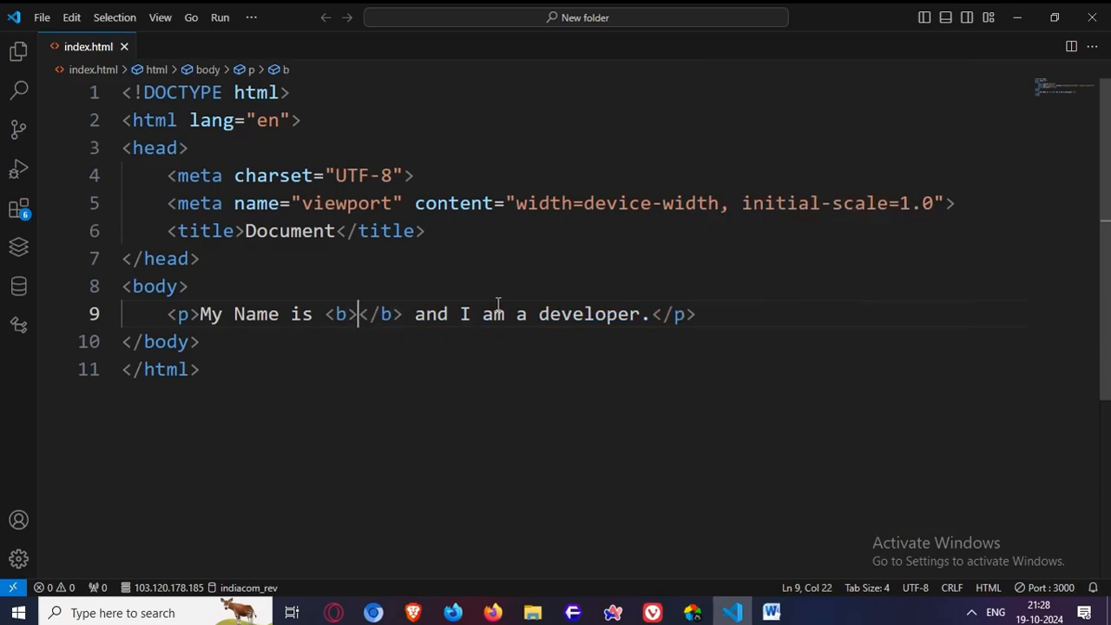
{"action": "key", "text": "ctrl+v"}
- Switch to Firefox and check the bold formatting of the person's name on the served page
{"action": "key", "text": "alt+Tab"}
{"action": "key", "text": "alt+Tab"}
{"action": "key", "text": "alt+Tab"}
{"action": "key", "text": "Tab"}
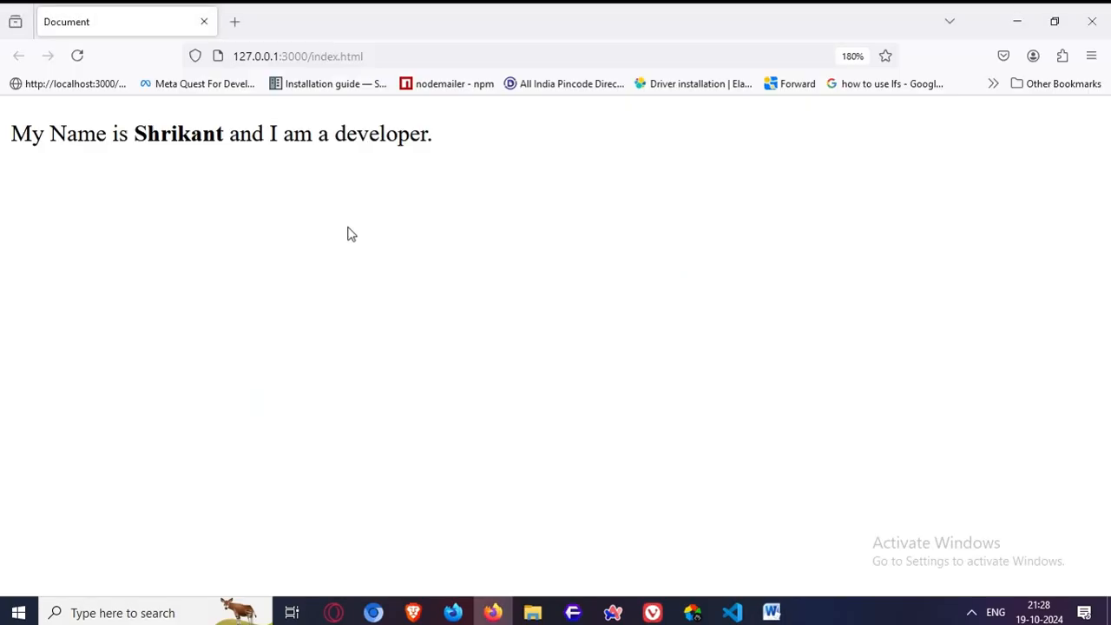
- Italicize the word "developer" in the Word sentence and return to the index.html code
{"action": "key", "text": "alt+Tab"}
{"action": "key", "text": "alt+Tab"}
{"action": "key", "text": "Tab"}
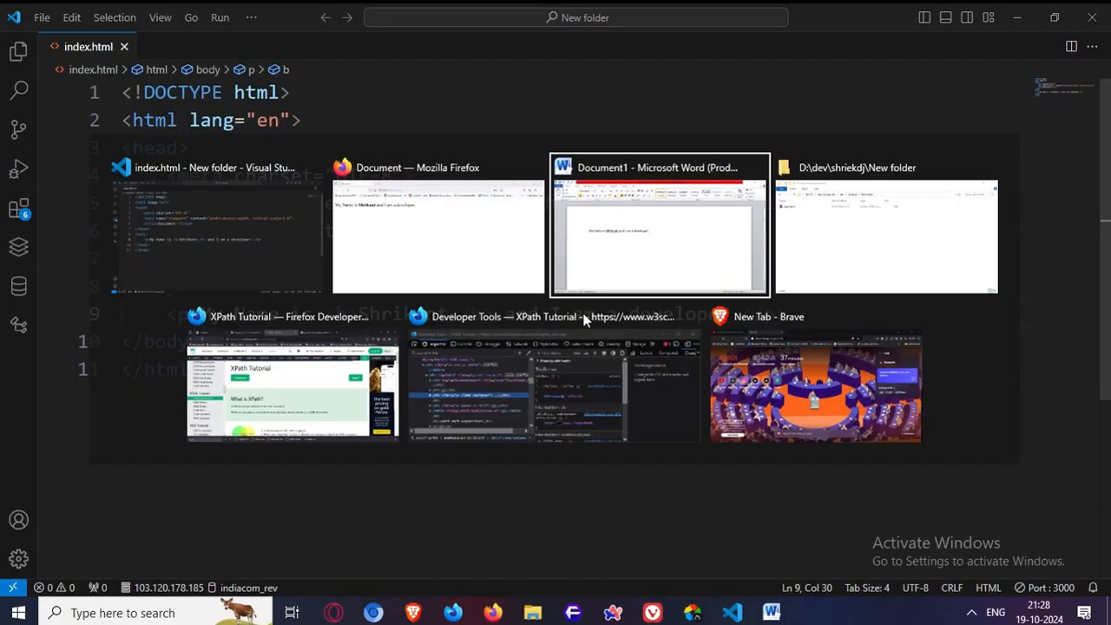
{"action": "double_click", "coordinate": [443, 269]}
{"action": "key", "text": "alt+Tab"}
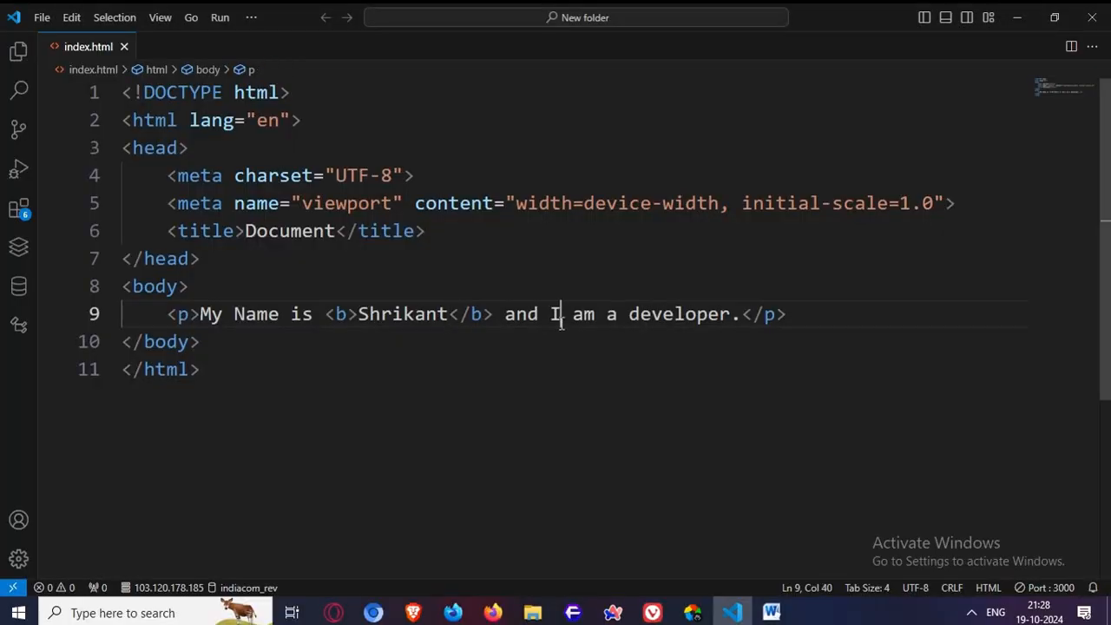
- Wrap the word "developer" in the index.html paragraph in an i element
{"action": "double_click", "coordinate": [671, 319]}
{"action": "key", "text": "ctrl+x"}
{"action": "type", "text": "<i>"}
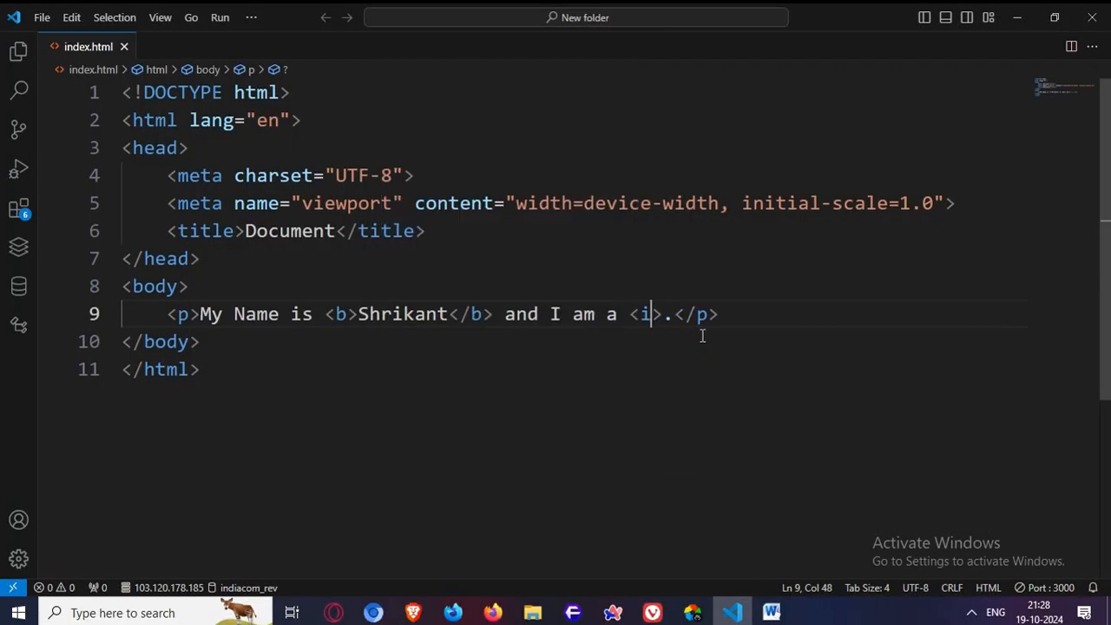
{"action": "key", "text": "ctrl+v"}
- Compare the italic word on the served page with the Word sentence and the paragraph code in index.html
{"action": "key", "text": "alt+Tab"}
{"action": "key", "text": "alt+Tab"}
{"action": "key", "text": "Tab"}
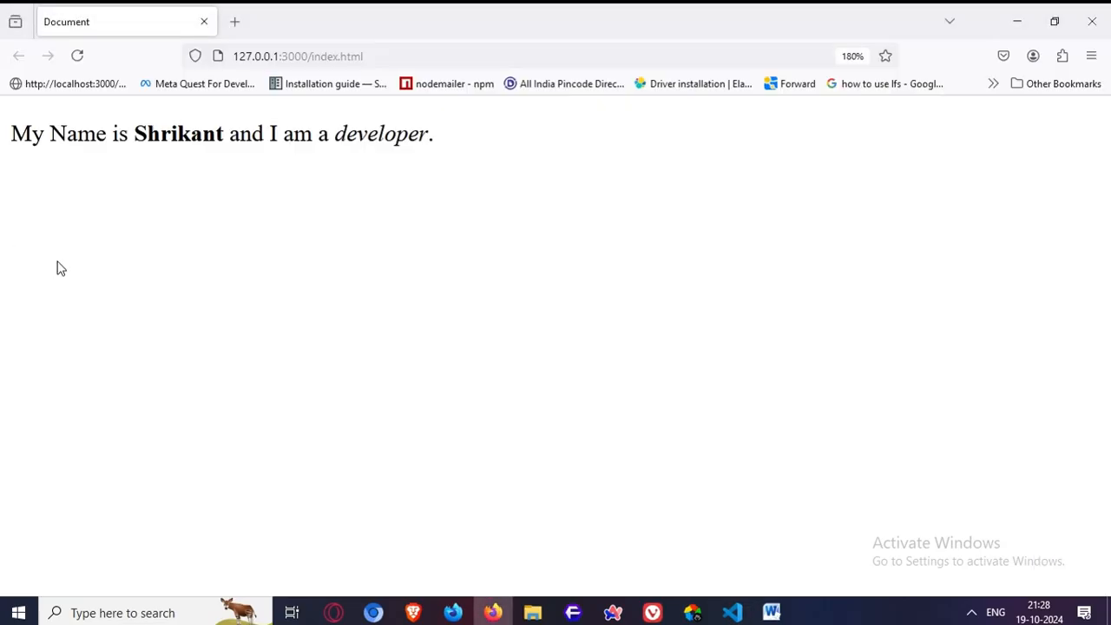
{"action": "double_click", "coordinate": [358, 133]}
{"action": "left_click_drag", "start_coordinate": [11, 136], "coordinate": [483, 325]}
{"action": "key", "text": "alt+Tab"}
{"action": "key", "text": "alt+Tab"}
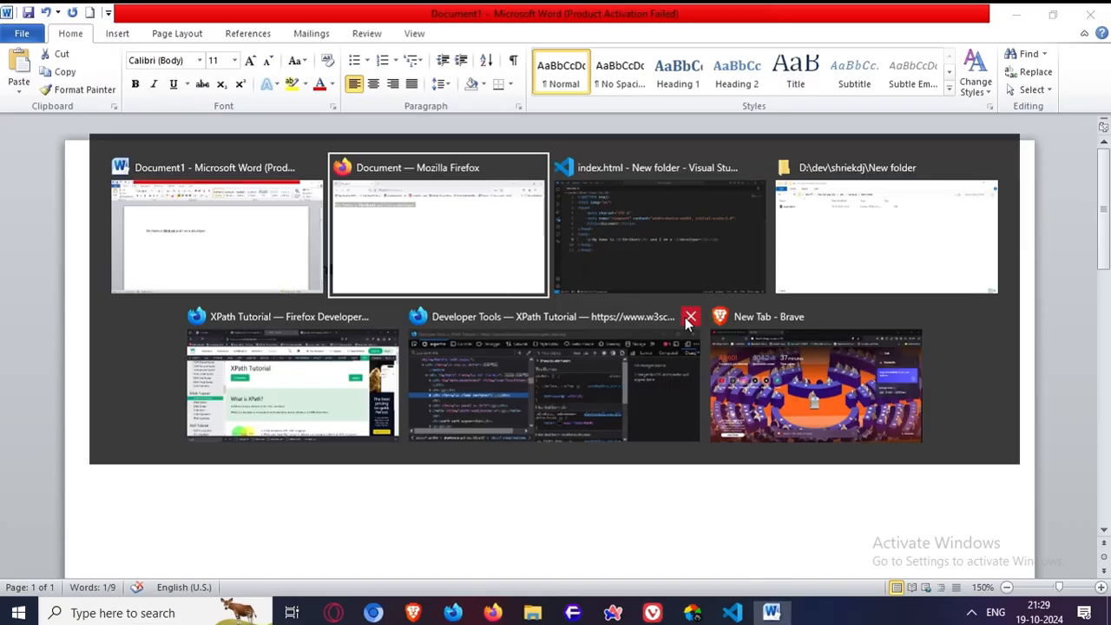
{"action": "key", "text": "Tab"}
{"action": "key", "text": "alt+Tab"}
{"action": "key", "text": "alt+Tab"}
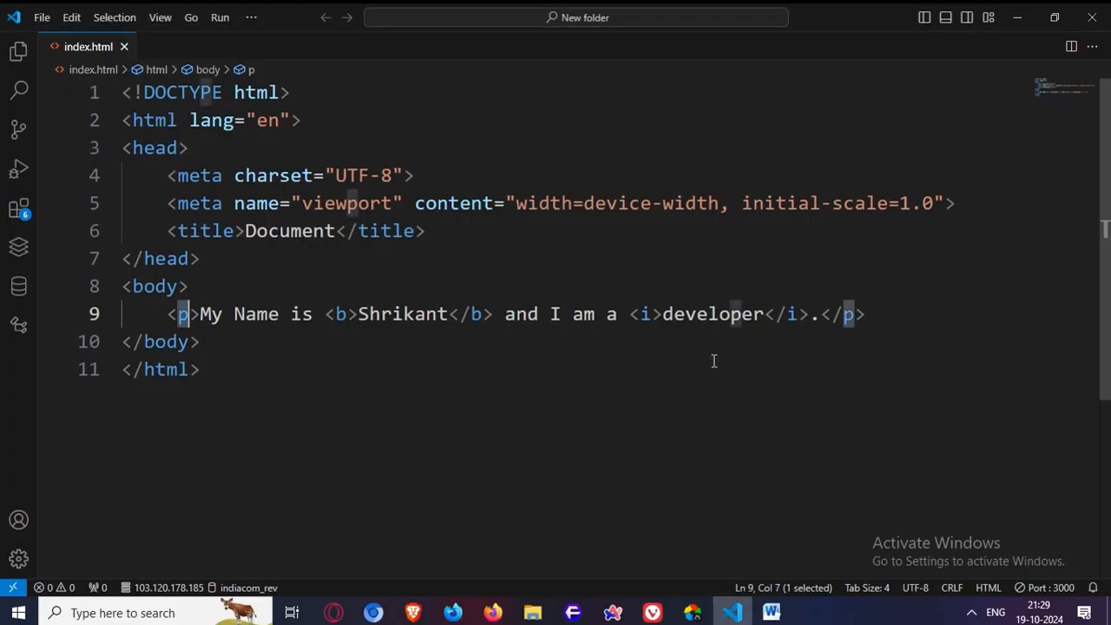
{"action": "key", "text": "alt+Tab"}
{"action": "key", "text": "alt+Tab"}
- Move the paragraph's closing p tag onto its own line in index.html and duplicate the whole paragraph below it
{"action": "left_click", "coordinate": [785, 342]}
{"action": "left_click", "coordinate": [824, 315]}
{"action": "key", "text": "Return"}
{"action": "left_click_drag", "start_coordinate": [753, 345], "coordinate": [18, 324]}
- Switch to Word and copy the formatted sentence onto the line below it
{"action": "key", "text": "alt+Tab"}
{"action": "left_click_drag", "start_coordinate": [508, 282], "coordinate": [180, 273]}
{"action": "key", "text": "ctrl+c"}
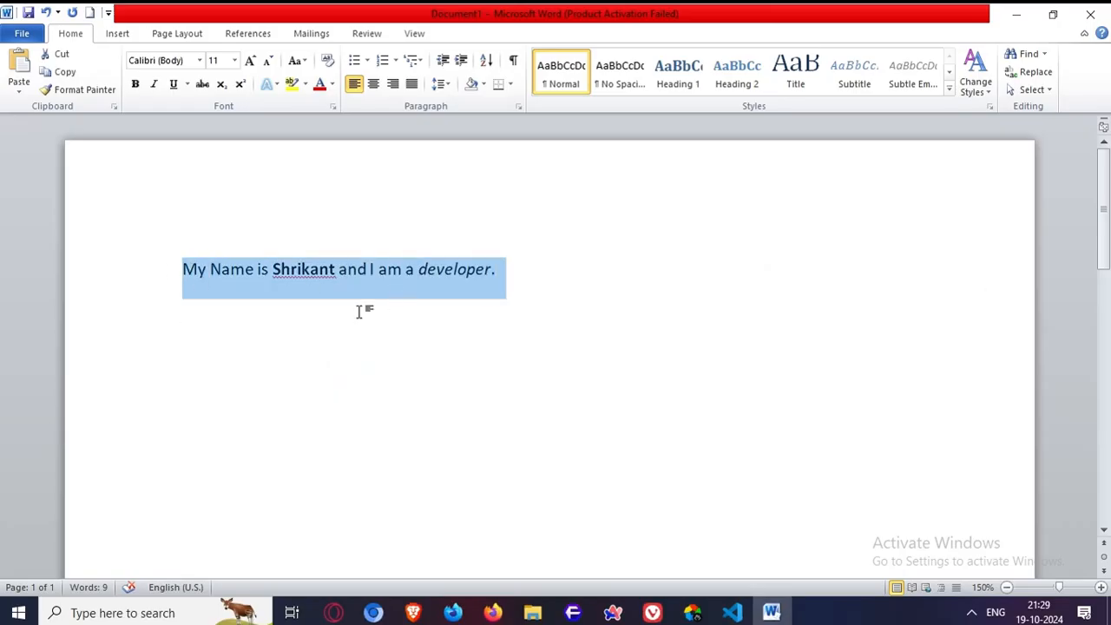
{"action": "left_click", "coordinate": [360, 313]}
{"action": "key", "text": "ctrl+v"}
- Compare the two sentences on the served page with the two sentences in Word
{"action": "key", "text": "alt+Tab"}
{"action": "key", "text": "alt+Tab"}
{"action": "left_click_drag", "start_coordinate": [10, 132], "coordinate": [417, 186]}
{"action": "key", "text": "alt+Tab"}
{"action": "left_click_drag", "start_coordinate": [636, 305], "coordinate": [124, 291]}
{"action": "left_click", "coordinate": [330, 364]}
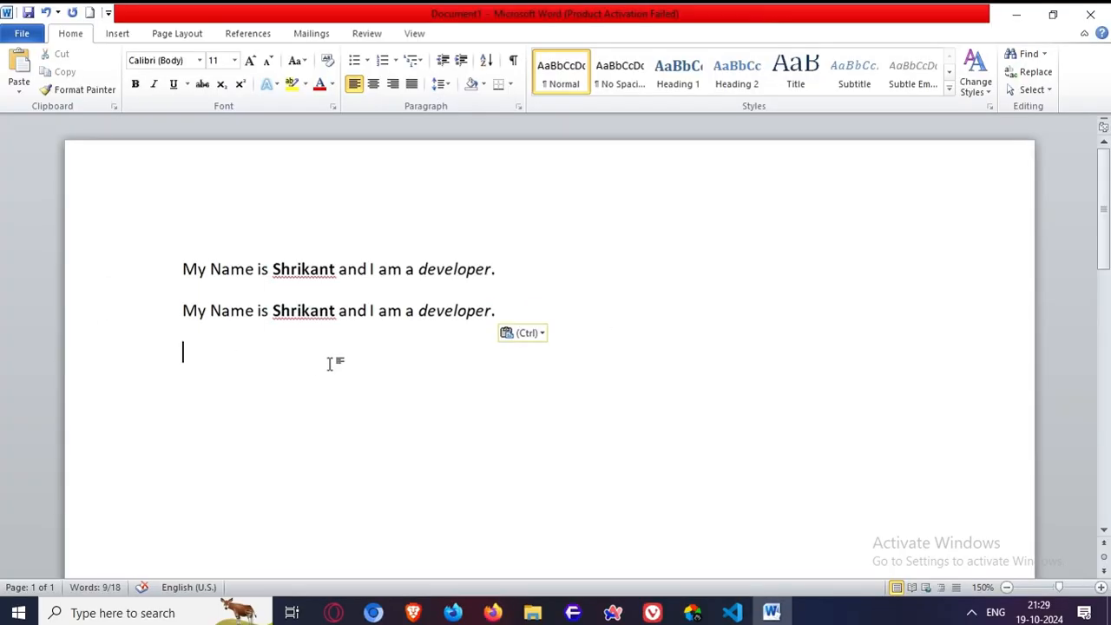
{"action": "key", "text": "alt+Tab"}
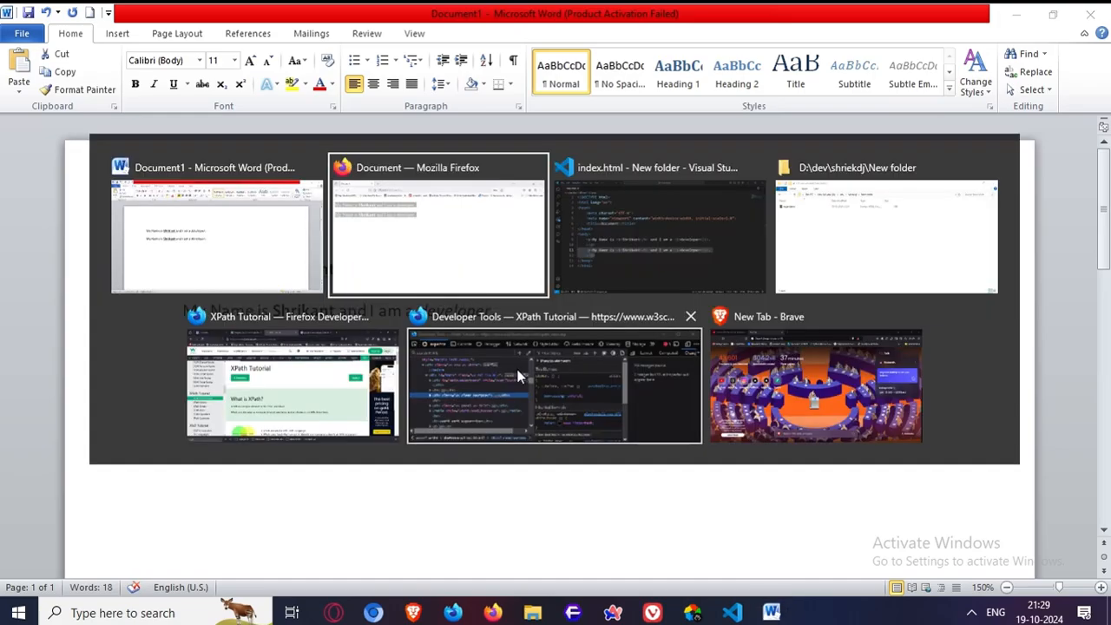
{"action": "key", "text": "Return"}
{"action": "type", "text": "b"}
{"action": "key", "text": "BackSpace"}
{"action": "key", "text": "shift+Home"}
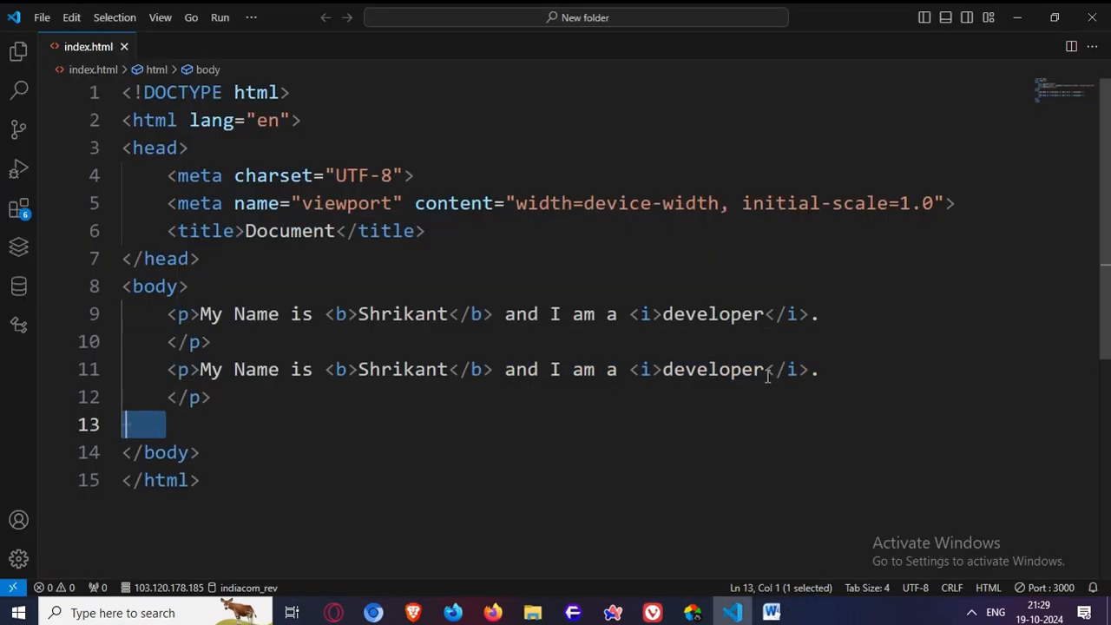
- Insert empty space between the two sentences in Word and two blank lines between the paragraphs in index.html
{"action": "key", "text": "alt+Tab"}
{"action": "key", "text": "alt+Tab"}
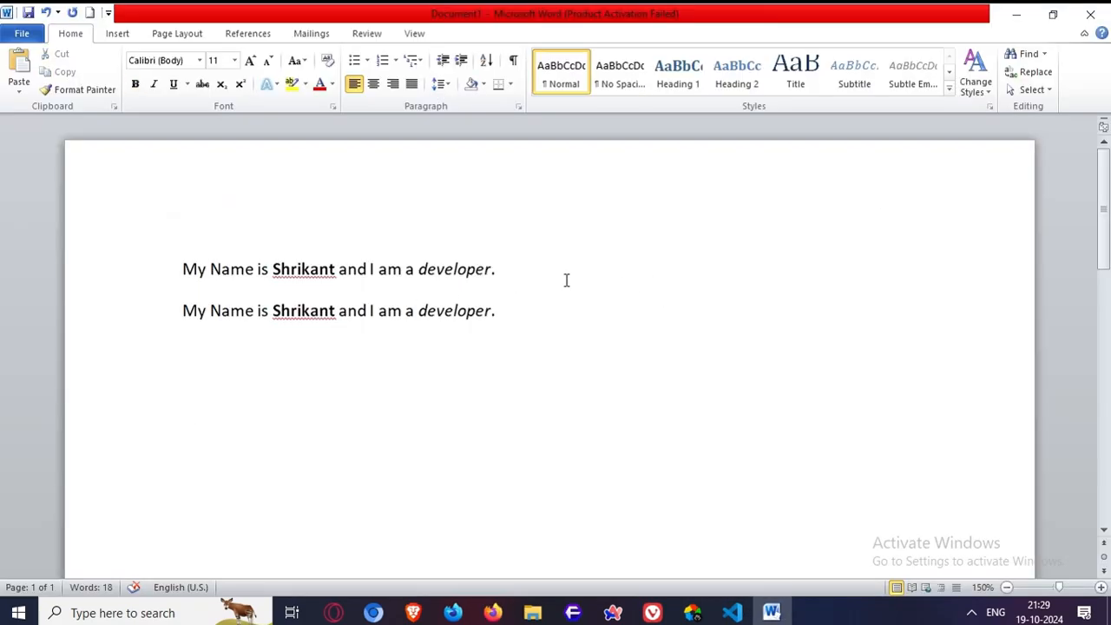
{"action": "key", "text": "alt+Tab"}
{"action": "key", "text": "Return"}
{"action": "key", "text": "Return"}
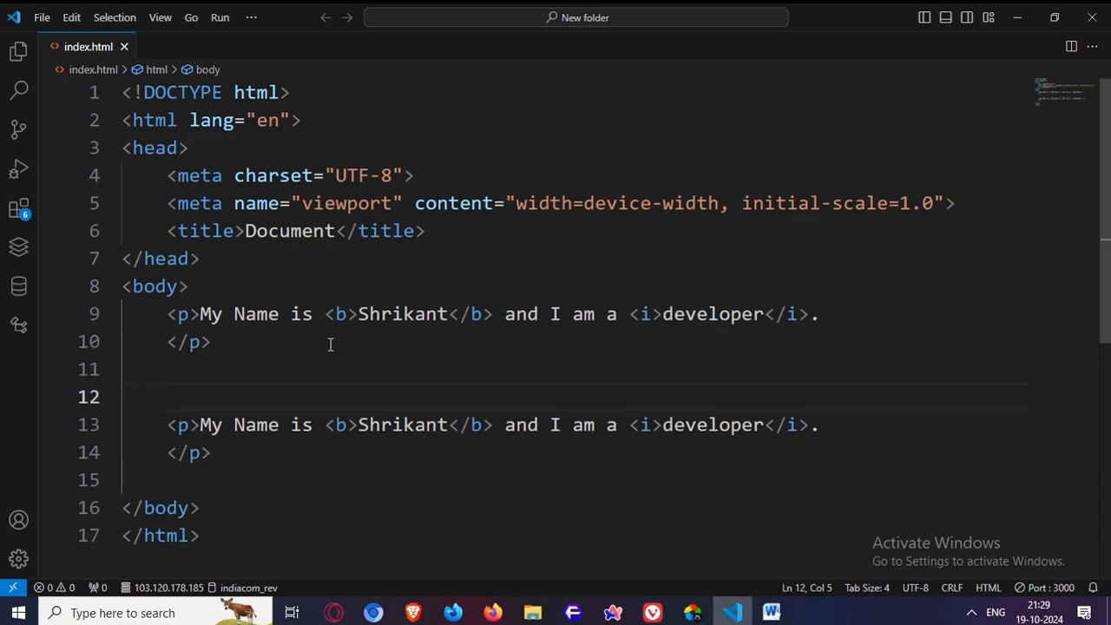
- Compare the spacing between the sentences in Word with the served page and the code
{"action": "key", "text": "alt+Tab"}
{"action": "key", "text": "ctrl+a"}
{"action": "key", "text": "alt+Tab"}
{"action": "key", "text": "alt+Tab"}
{"action": "key", "text": "alt+Tab"}
{"action": "key", "text": "alt+Tab"}
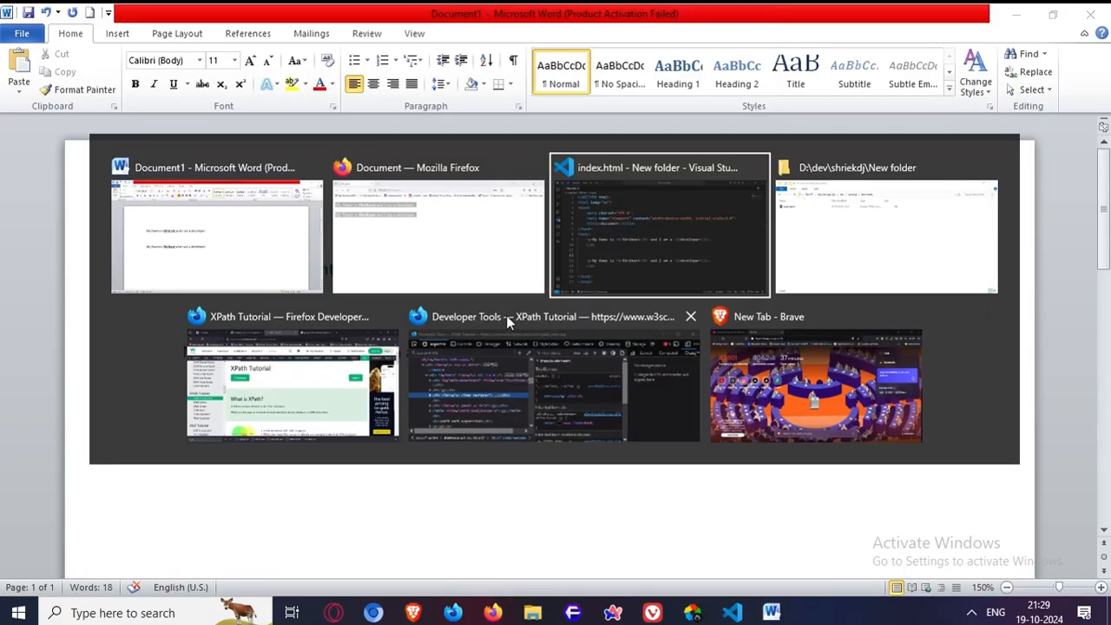
- Add a br element between the two paragraphs in index.html and check the sentence spacing on the served page against Word
{"action": "left_click", "coordinate": [521, 349]}
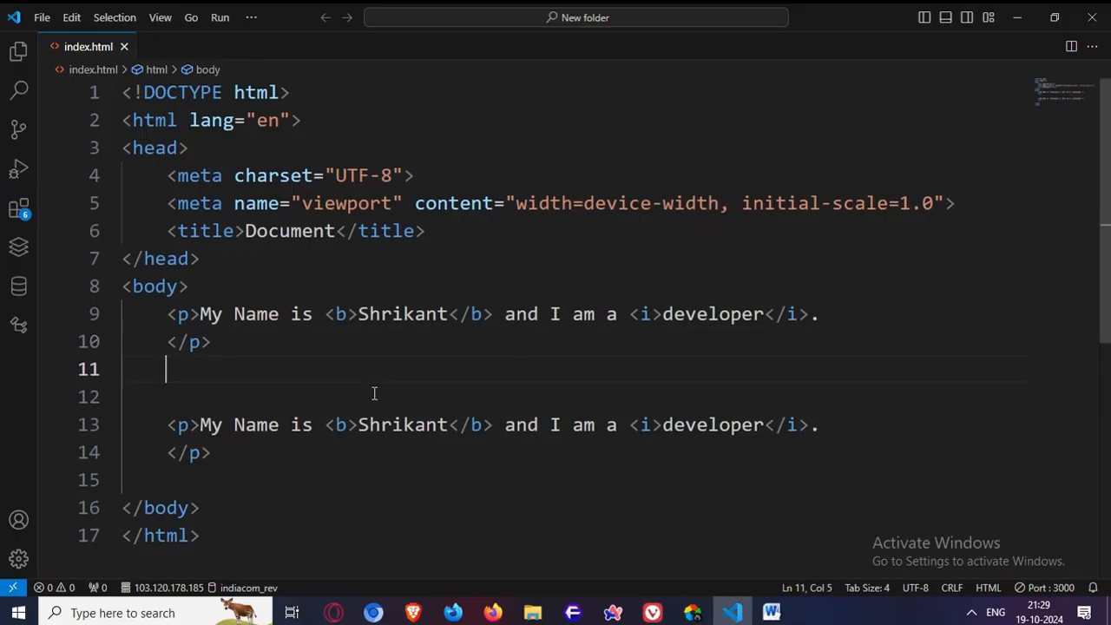
{"action": "type", "text": "<br />"}
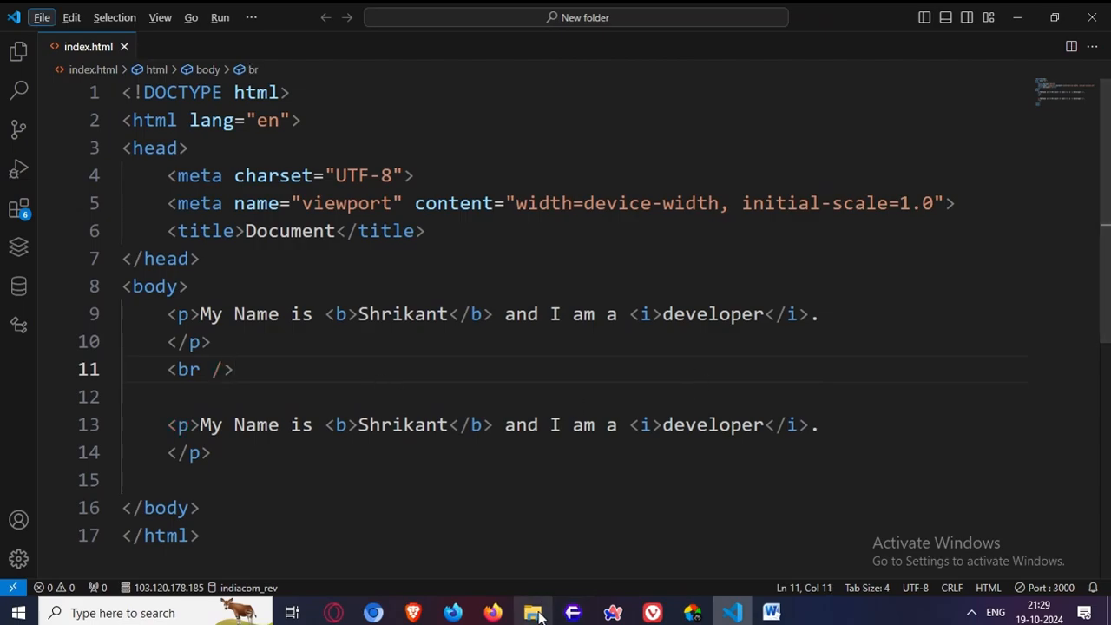
{"action": "key", "text": "alt+Tab"}
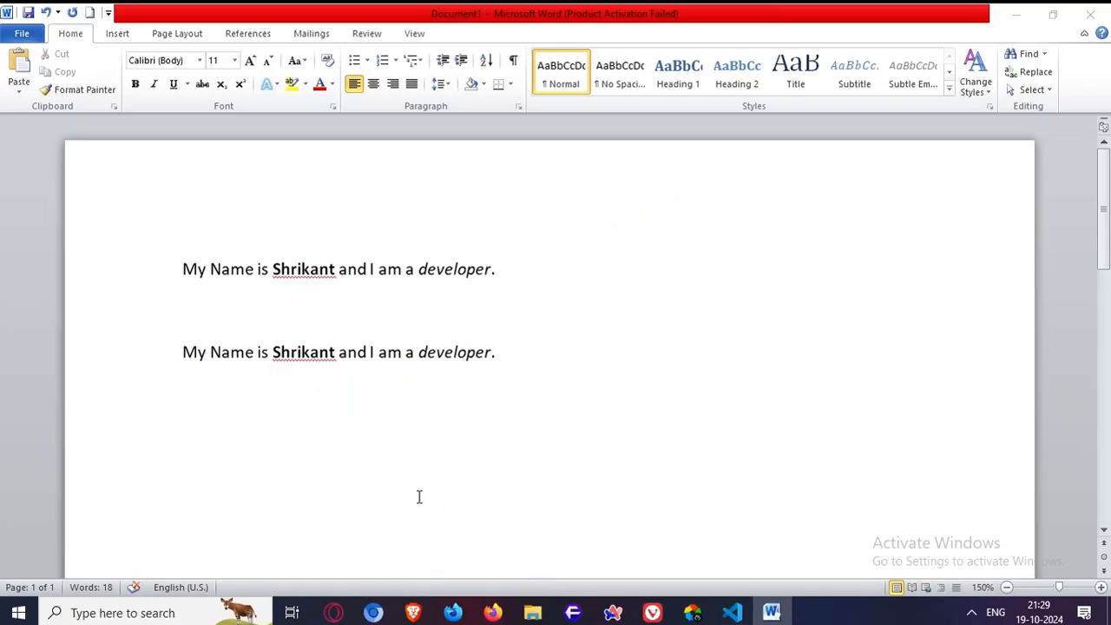
{"action": "key", "text": "alt+Tab"}
{"action": "key", "text": "alt+Tab"}
{"action": "left_click_drag", "start_coordinate": [24, 162], "coordinate": [245, 206]}
{"action": "key", "text": "alt+Tab"}
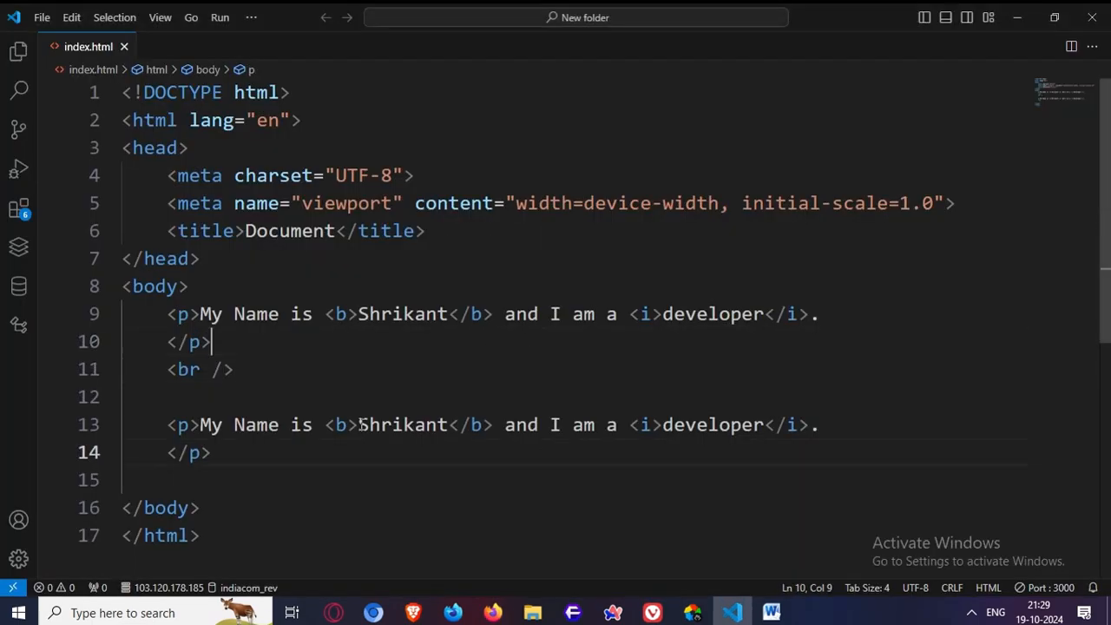
{"action": "scroll", "coordinate": [775, 397], "scroll_direction": "down", "scroll_amount": 2}
{"action": "scroll", "coordinate": [775, 397], "scroll_direction": "down", "scroll_amount": 1}
{"action": "left_click_drag", "start_coordinate": [764, 394], "coordinate": [373, 252]}
{"action": "scroll", "coordinate": [374, 252], "scroll_direction": "up", "scroll_amount": 2}
{"action": "left_click", "coordinate": [463, 326]}
{"action": "left_click_drag", "start_coordinate": [386, 339], "coordinate": [399, 252]}
{"action": "left_click", "coordinate": [565, 360]}
{"action": "left_click_drag", "start_coordinate": [569, 334], "coordinate": [663, 282]}
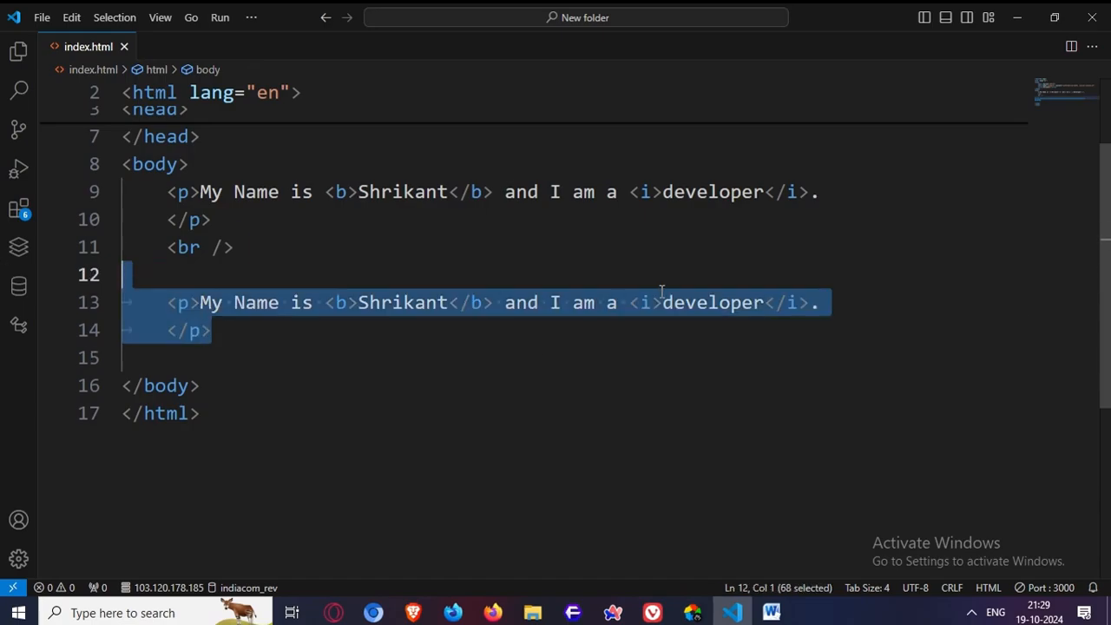
{"action": "left_click", "coordinate": [662, 300]}
{"action": "left_click_drag", "start_coordinate": [653, 329], "coordinate": [565, 252]}
- Delete the second paragraph, the br element and the leftover blank lines from the index.html body
{"action": "left_click_drag", "start_coordinate": [552, 332], "coordinate": [74, 298]}
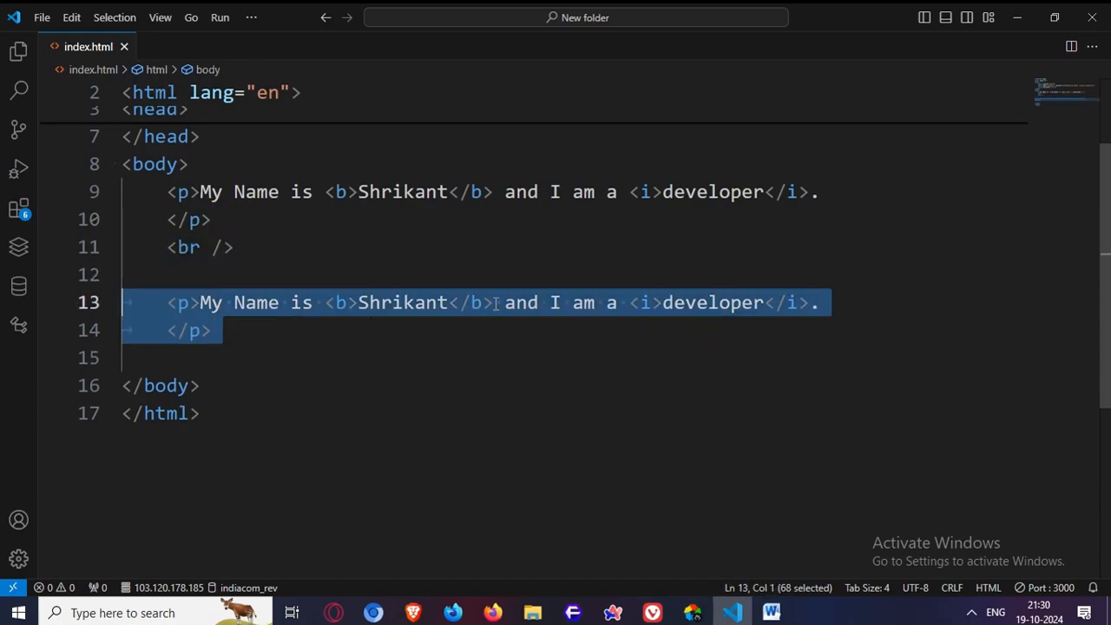
{"action": "key", "text": "BackSpace"}
{"action": "key", "text": "BackSpace"}
{"action": "key", "text": "BackSpace"}
{"action": "left_click_drag", "start_coordinate": [630, 296], "coordinate": [61, 250]}
{"action": "left_click", "coordinate": [227, 301]}
{"action": "left_click", "coordinate": [270, 248]}
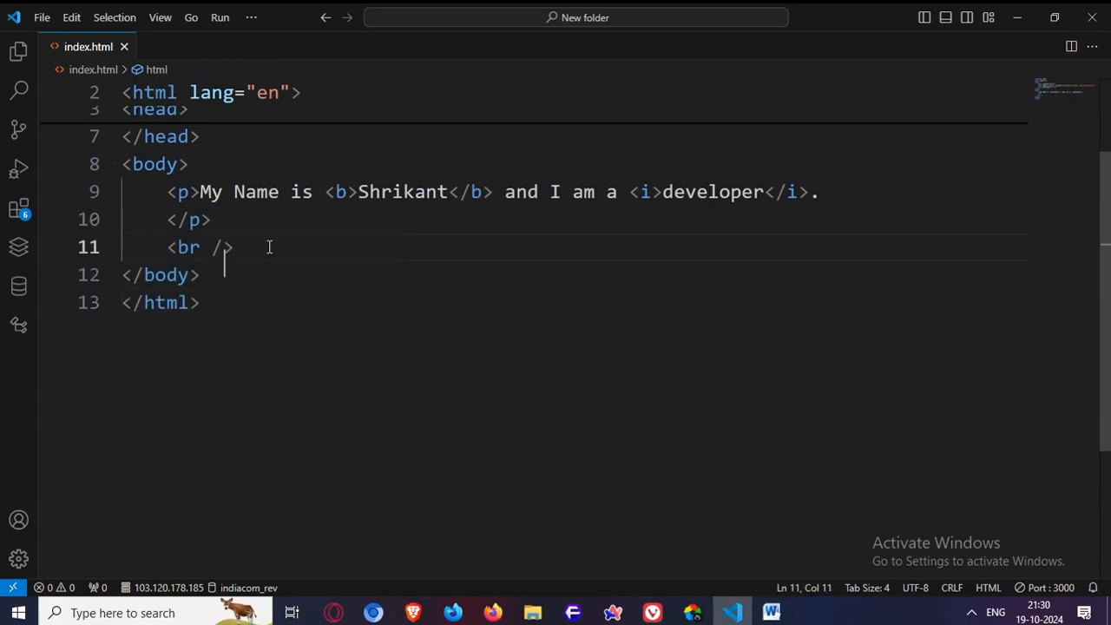
{"action": "left_click_drag", "start_coordinate": [269, 247], "coordinate": [32, 248]}
{"action": "key", "text": "BackSpace"}
{"action": "key", "text": "BackSpace"}
{"action": "scroll", "coordinate": [376, 236], "scroll_direction": "up", "scroll_amount": 1}
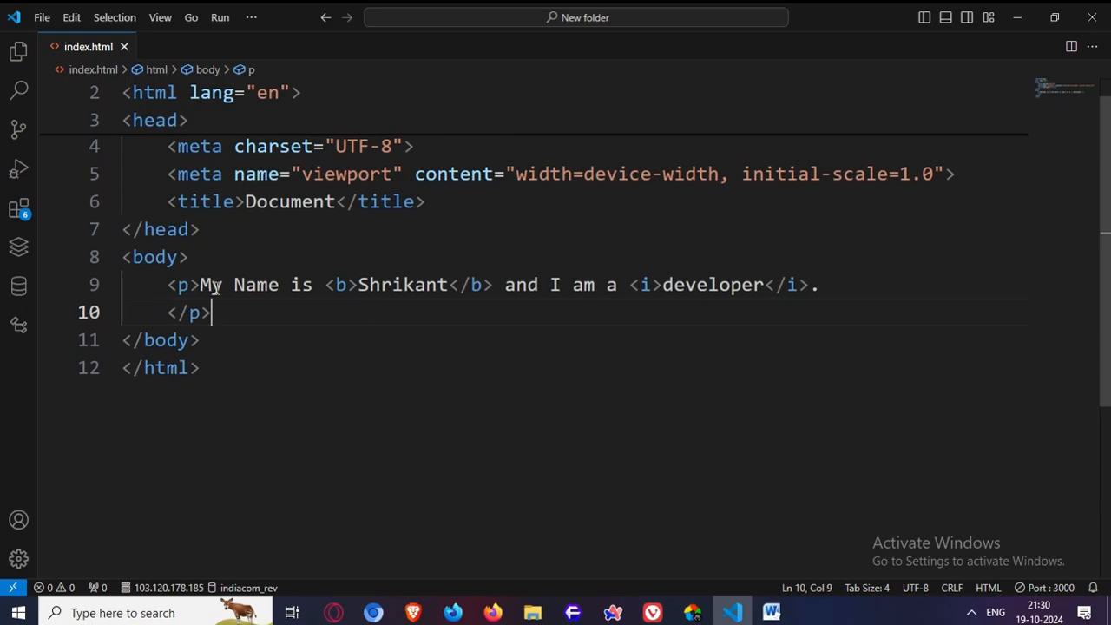
- Add a style element below the title in the head of index.html
{"action": "left_click", "coordinate": [323, 258]}
{"action": "key", "text": "Return"}
{"action": "type", "text": "sty"}
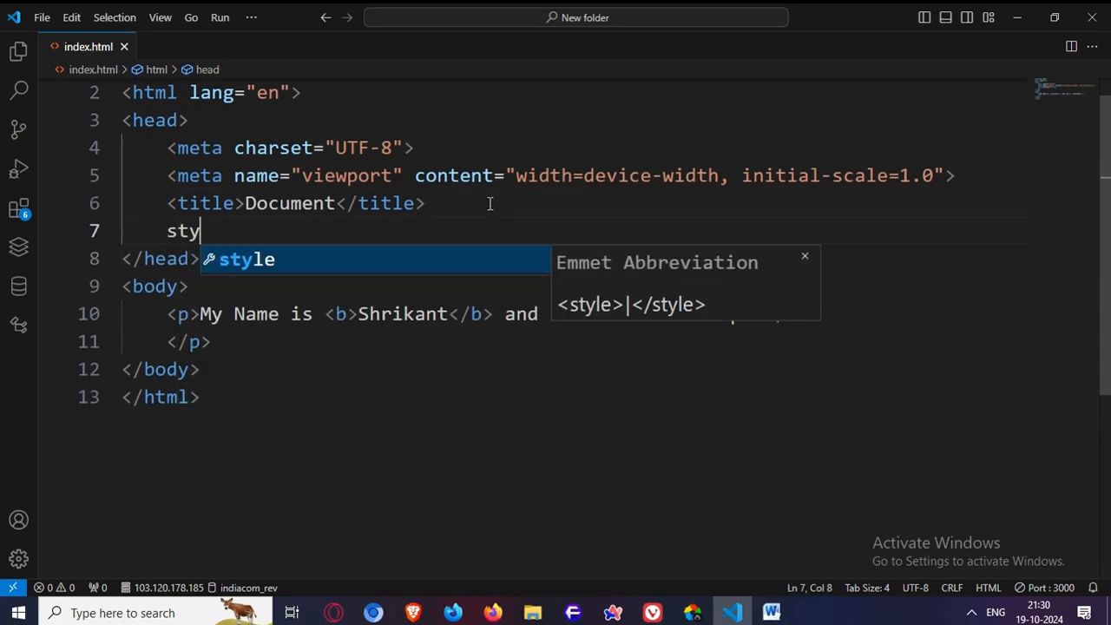
{"action": "key", "text": "Tab"}
{"action": "key", "text": "Return"}
- Create a CSS rule for the class selector .bold_data inside the style element
{"action": "type", "text": "bold"}
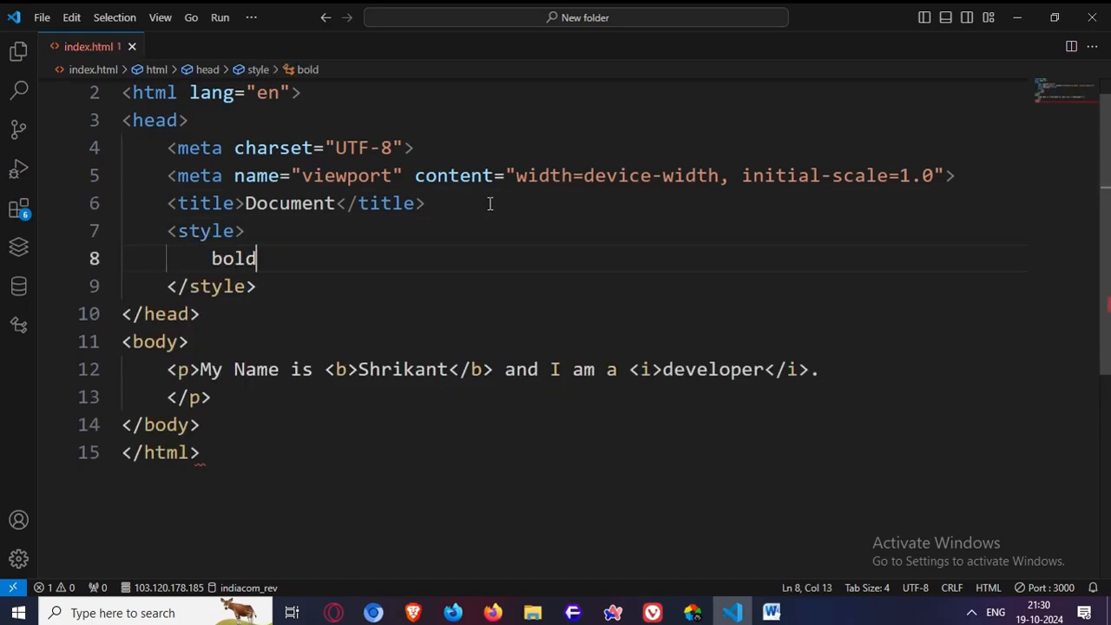
{"action": "key", "text": "shift+Home"}
{"action": "type", "text": ".blod_data ="}
{"action": "key", "text": "BackSpace"}
{"action": "key", "text": "BackSpace"}
{"action": "key", "text": "BackSpace"}
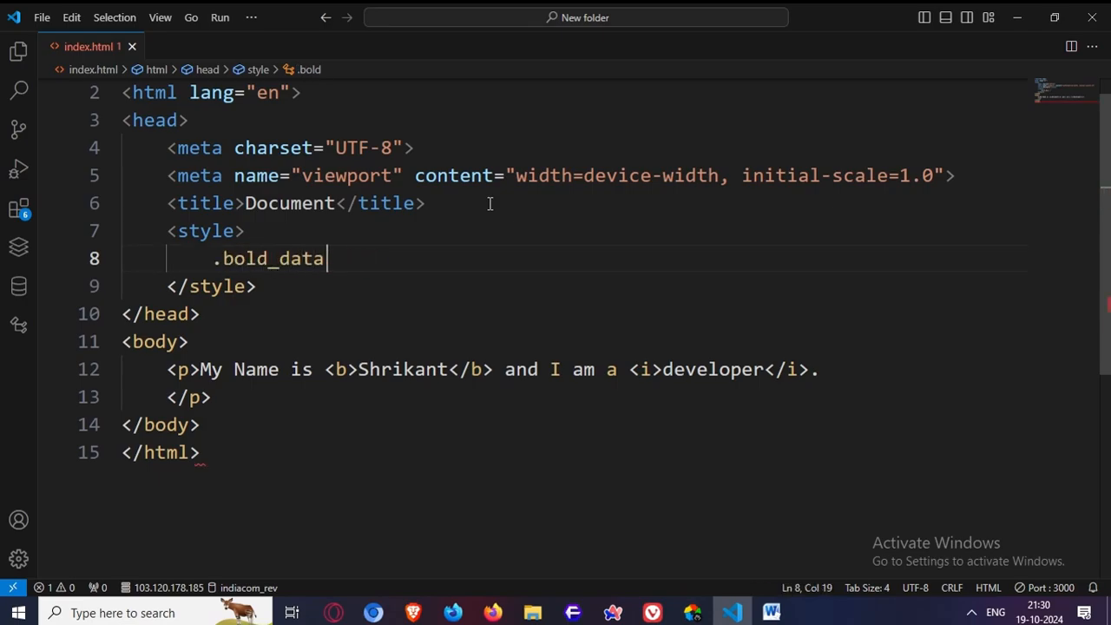
{"action": "type", "text": "{"}
{"action": "key", "text": "Return"}
- Set font-weight to 400 in the .bold_data rule and save index.html
{"action": "type", "text": "bo"}
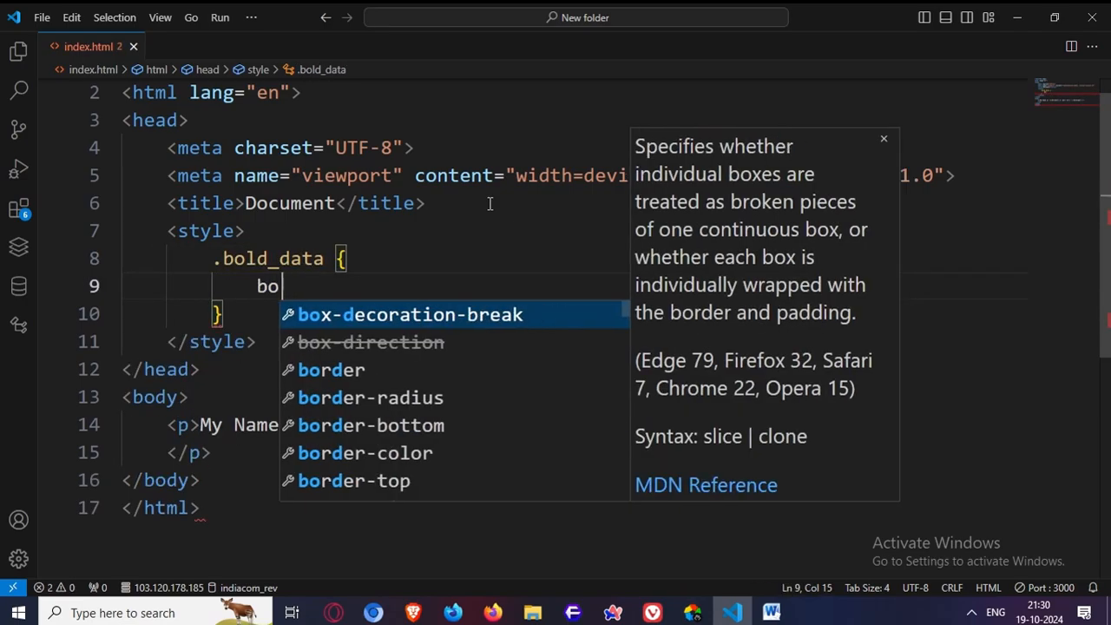
{"action": "key", "text": "BackSpace"}
{"action": "key", "text": "BackSpace"}
{"action": "type", "text": "font"}
{"action": "key", "text": "Down"}
{"action": "key", "text": "Down"}
{"action": "key", "text": "Down"}
{"action": "key", "text": "Down"}
{"action": "key", "text": "Up"}
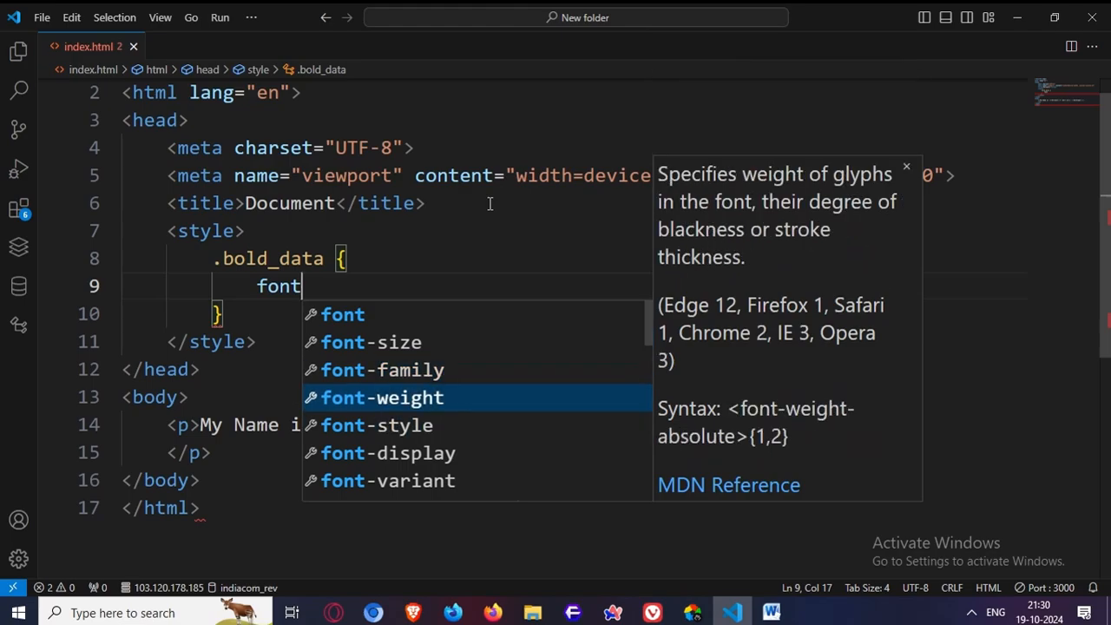
{"action": "key", "text": "Up"}
{"action": "key", "text": "Down"}
{"action": "key", "text": "Down"}
{"action": "key", "text": "Up"}
{"action": "key", "text": "Return"}
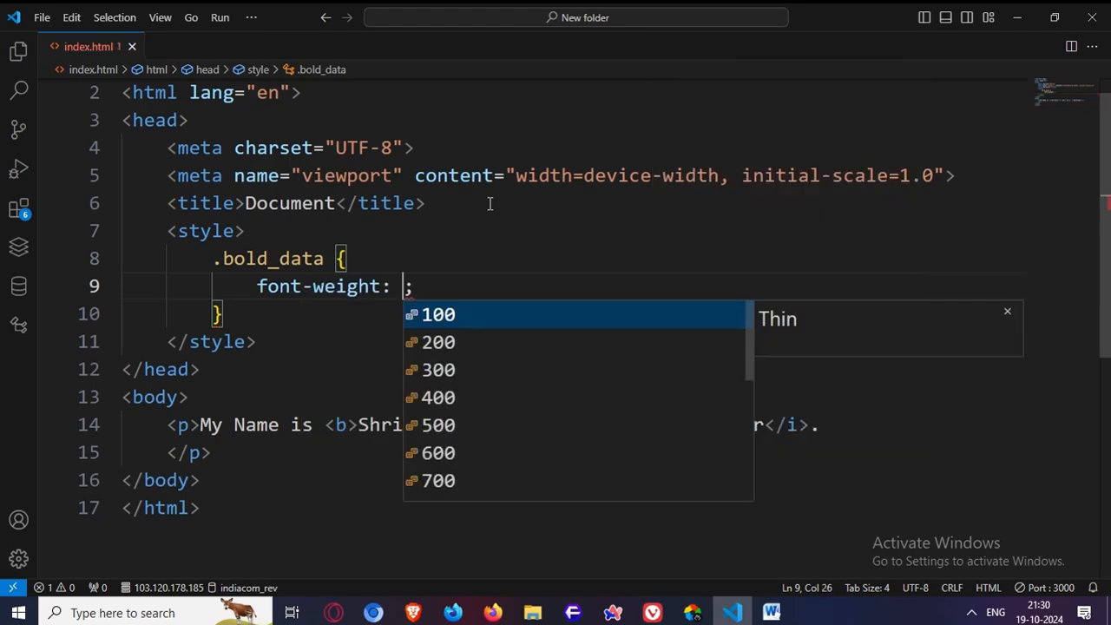
{"action": "type", "text": "400"}
{"action": "key", "text": "ctrl+s"}
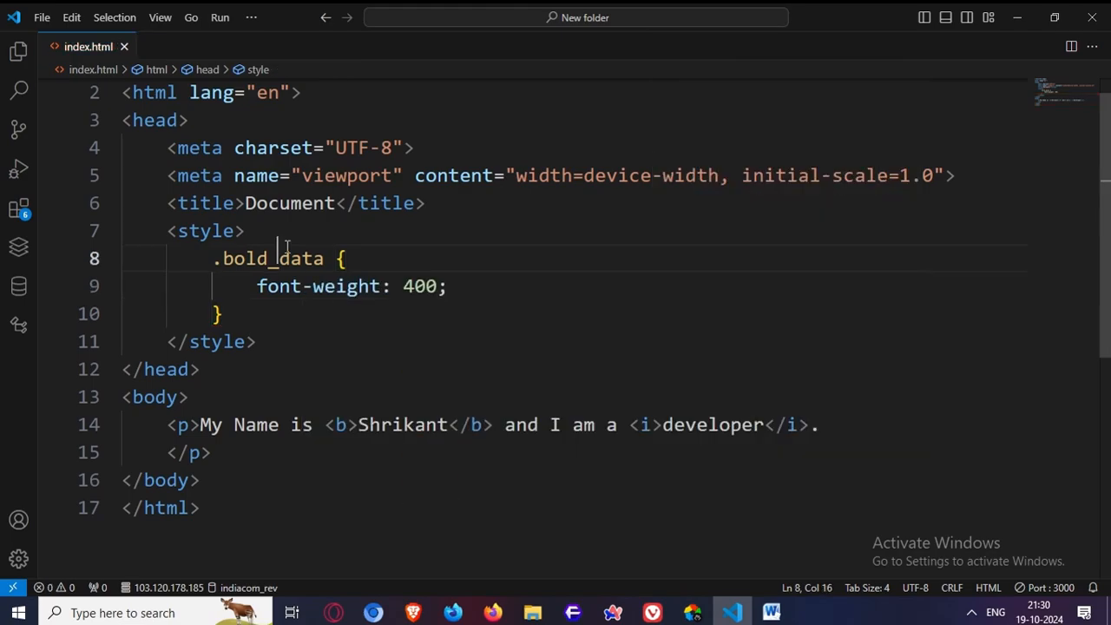
- Change the outer p element around the sentence to a div, save index.html and preview the served page
{"action": "double_click", "coordinate": [292, 258]}
{"action": "key", "text": "alt+Tab"}
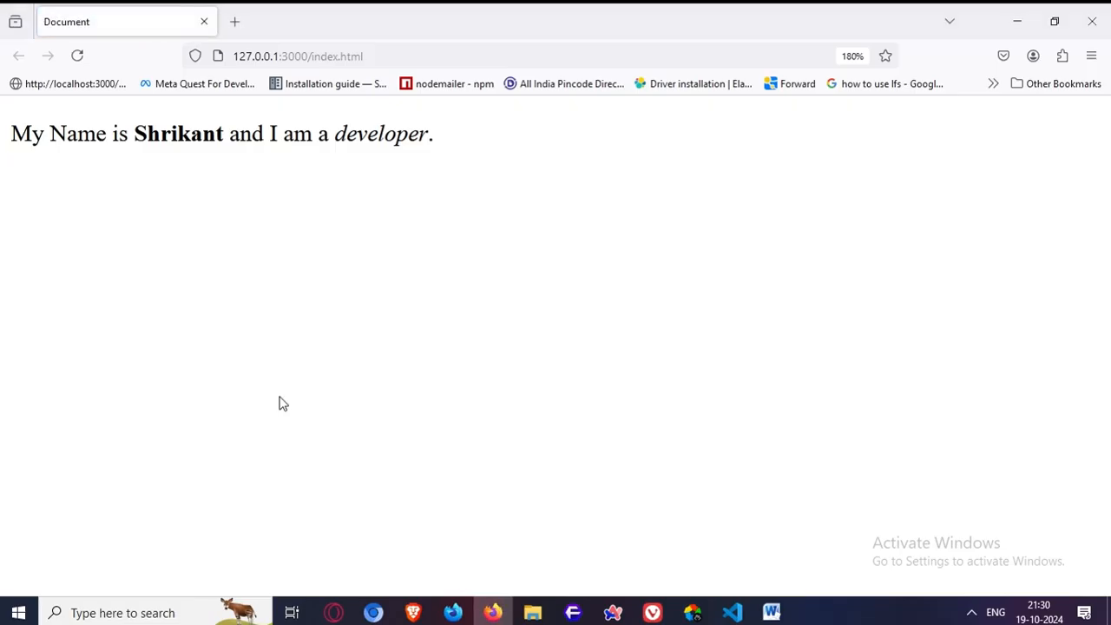
{"action": "key", "text": "alt+Tab"}
{"action": "left_click", "coordinate": [345, 425]}
{"action": "double_click", "coordinate": [188, 423]}
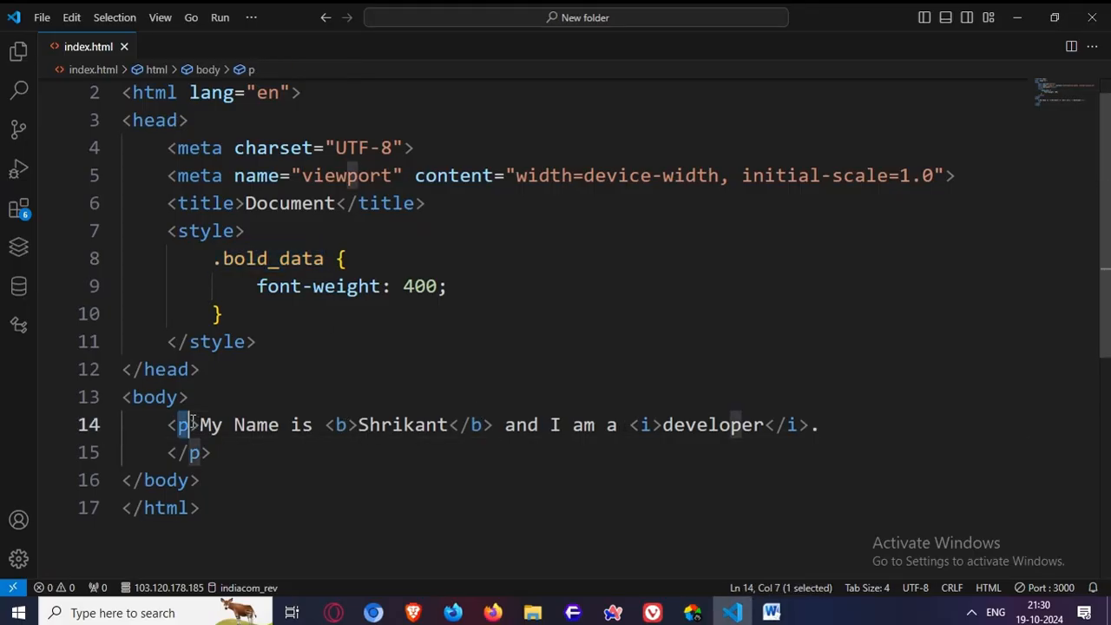
{"action": "type", "text": "div"}
{"action": "key", "text": "ctrl+shift+Left"}
{"action": "key", "text": "ctrl+c"}
{"action": "scroll", "coordinate": [357, 392], "scroll_direction": "down", "scroll_amount": 1}
{"action": "key", "text": "Down"}
{"action": "key", "text": "Left"}
{"action": "key", "text": "Left"}
{"action": "key", "text": "Right"}
{"action": "key", "text": "BackSpace"}
{"action": "key", "text": "ctrl+v"}
{"action": "key", "text": "ctrl+s"}
{"action": "key", "text": "alt+Tab"}
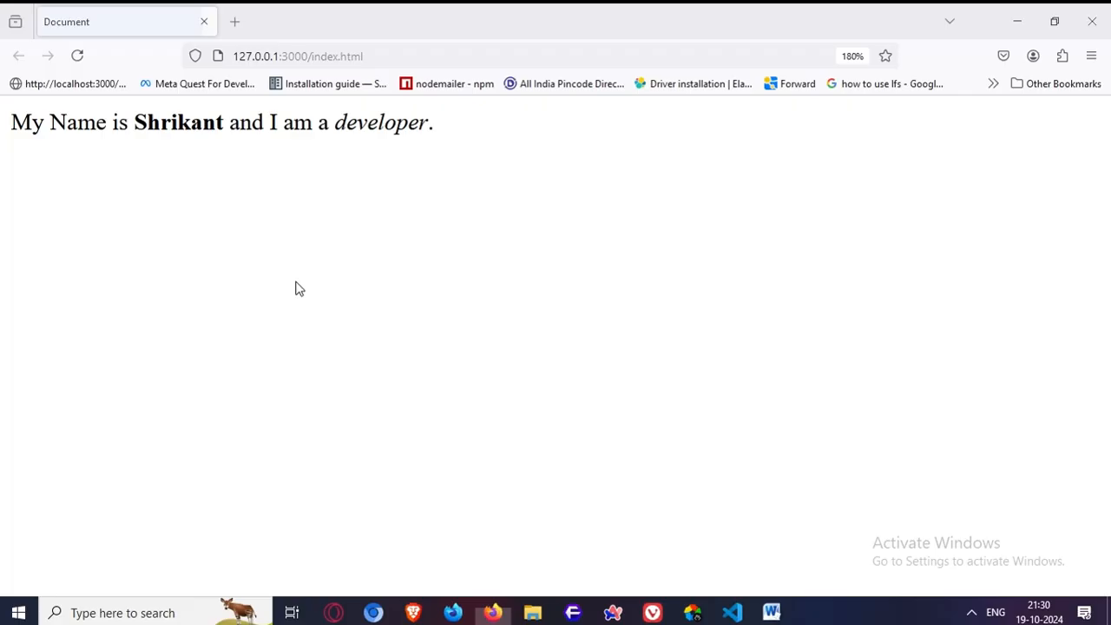
- Replace the b element around the person's name with a p element of class bold_data and save index.html
{"action": "key", "text": "alt+Tab"}
{"action": "double_click", "coordinate": [364, 371]}
{"action": "type", "text": "p"}
{"action": "left_click", "coordinate": [379, 371]}
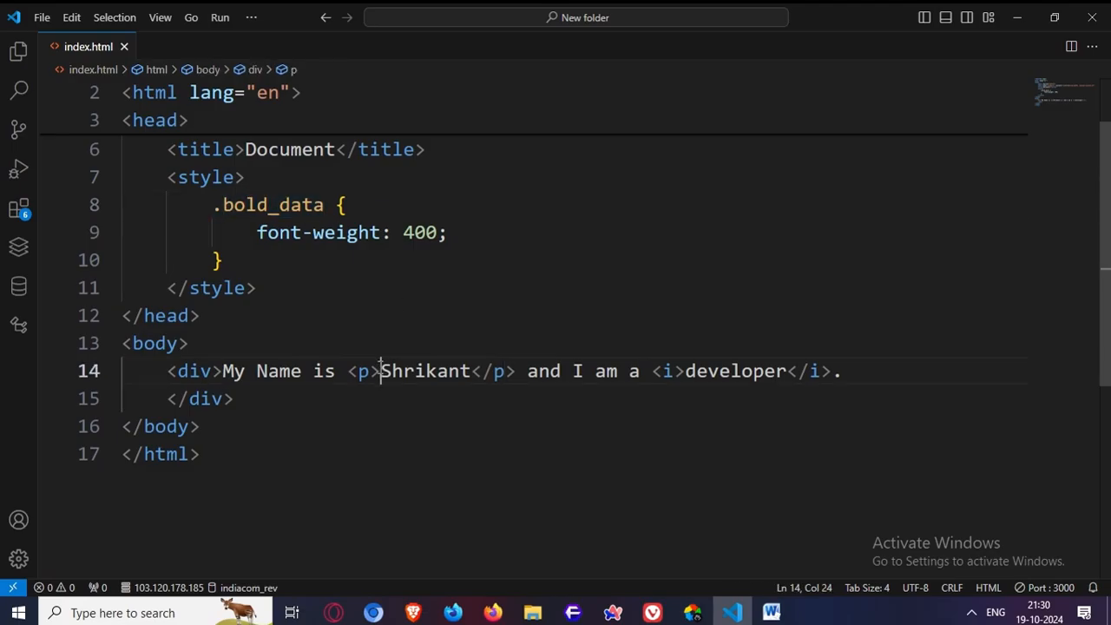
{"action": "type", "text": "c"}
{"action": "key", "text": "Return"}
{"action": "type", "text": "bold_data"}
{"action": "key", "text": "ctrl+s"}
- Compare how the sentence with the bold_data element renders on the served page with its code
{"action": "key", "text": "alt+Tab"}
{"action": "key", "text": "alt+Tab"}
{"action": "key", "text": "Down"}
{"action": "key", "text": "Down"}
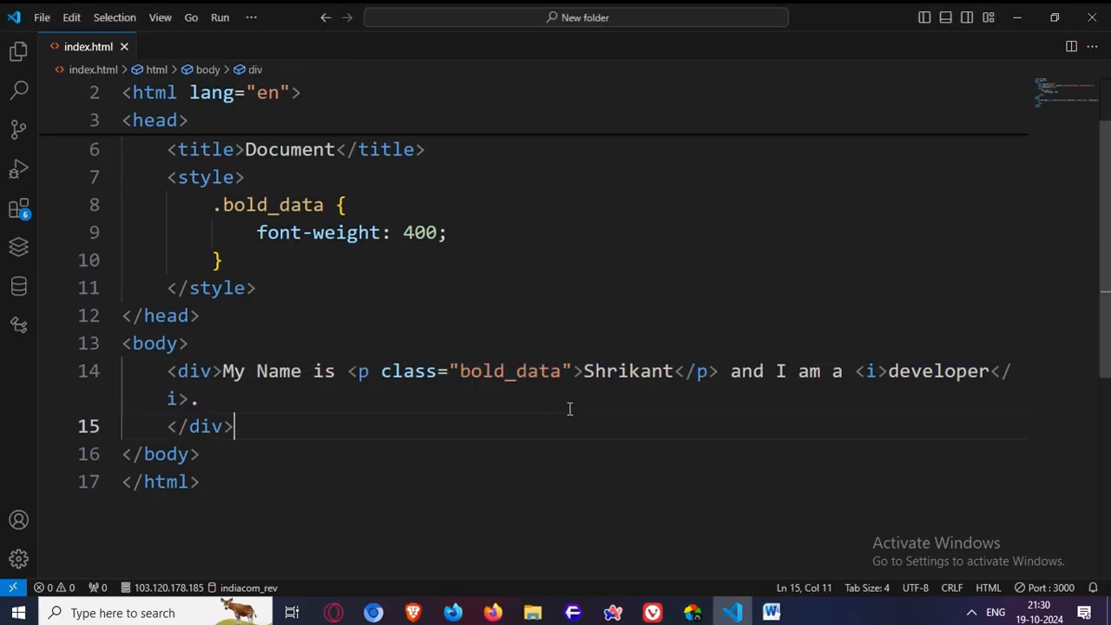
{"action": "key", "text": "Up"}
{"action": "left_click_drag", "start_coordinate": [451, 373], "coordinate": [794, 387]}
{"action": "left_click", "coordinate": [694, 380]}
{"action": "key", "text": "alt+Tab"}
{"action": "key", "text": "alt+Tab"}
{"action": "key", "text": "alt+Tab"}
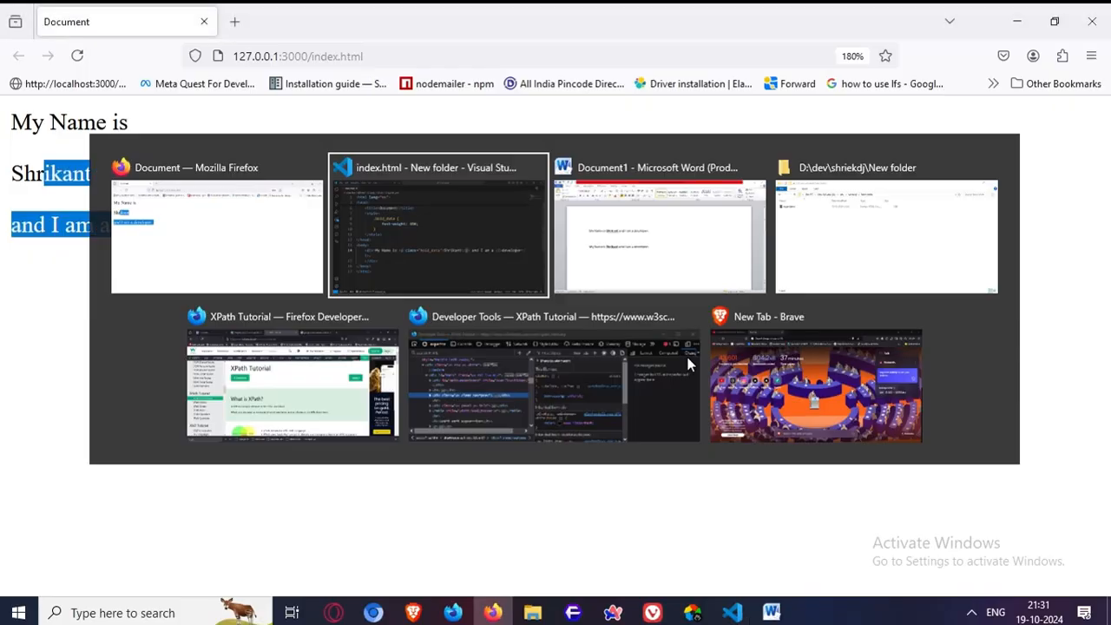
{"action": "key", "text": "alt+Tab"}
- Change the outer div element around the sentence back to a p element
{"action": "double_click", "coordinate": [198, 371]}
{"action": "type", "text": "p"}
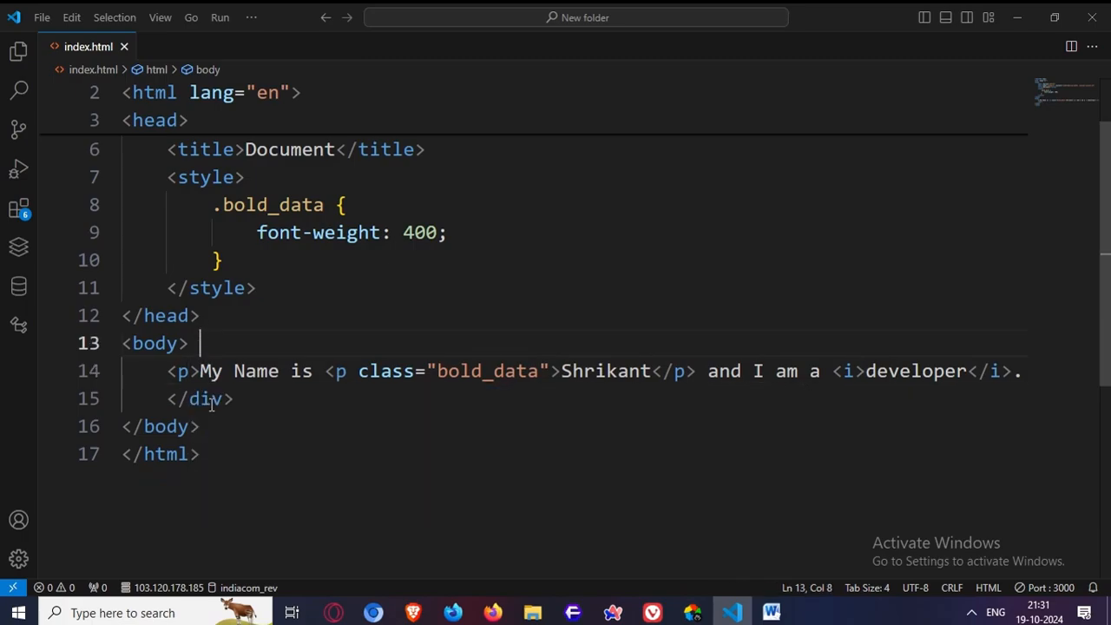
- Replace the stray closing div tag with a closing p tag, and change the inner p element with class bold_data to span
{"action": "double_click", "coordinate": [206, 398]}
{"action": "type", "text": "p"}
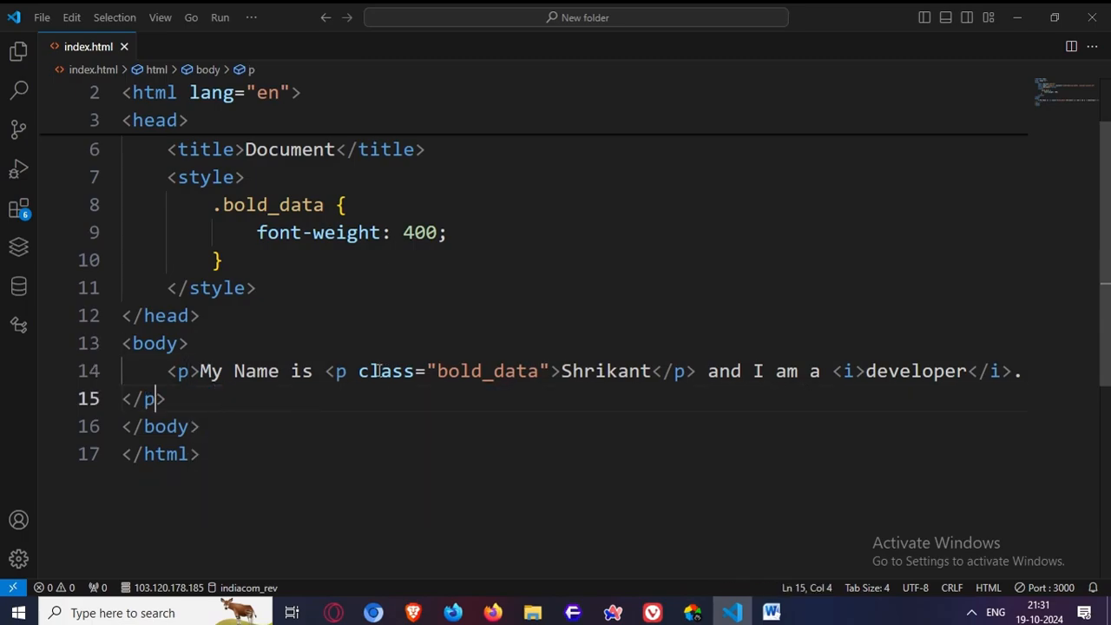
{"action": "double_click", "coordinate": [345, 370]}
{"action": "type", "text": "span"}
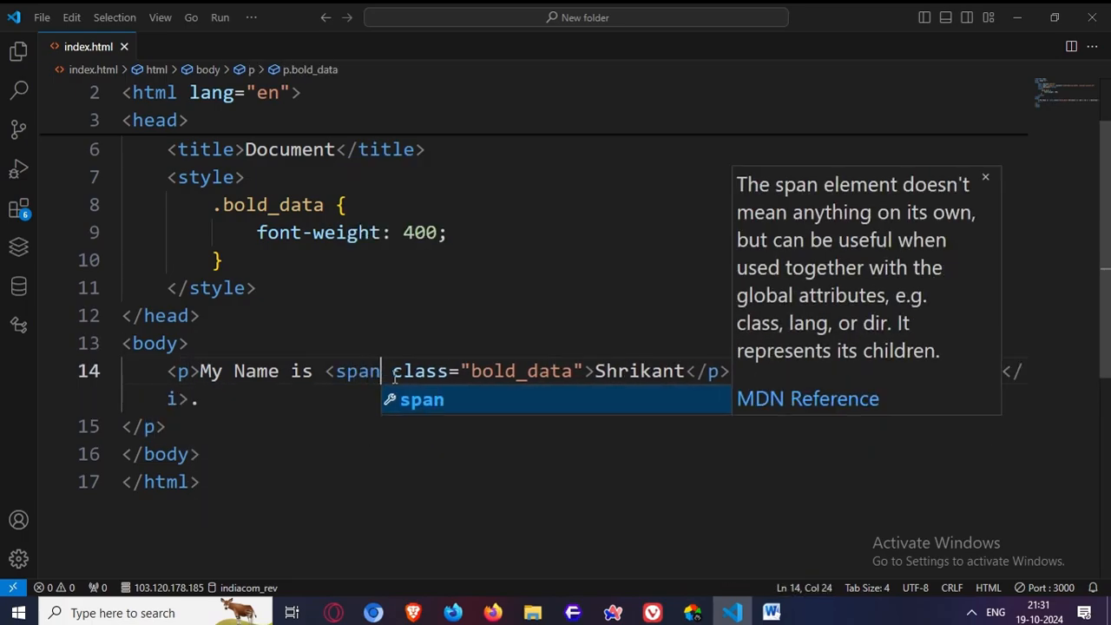
{"action": "key", "text": "ctrl+shift+Left"}
{"action": "double_click", "coordinate": [715, 367]}
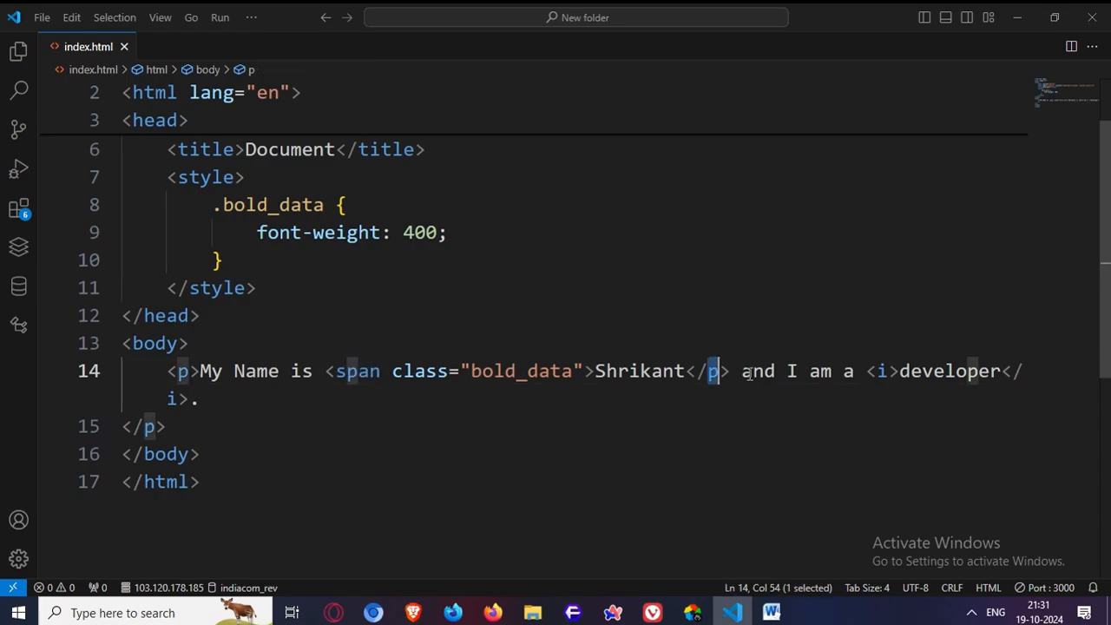
{"action": "type", "text": "span"}
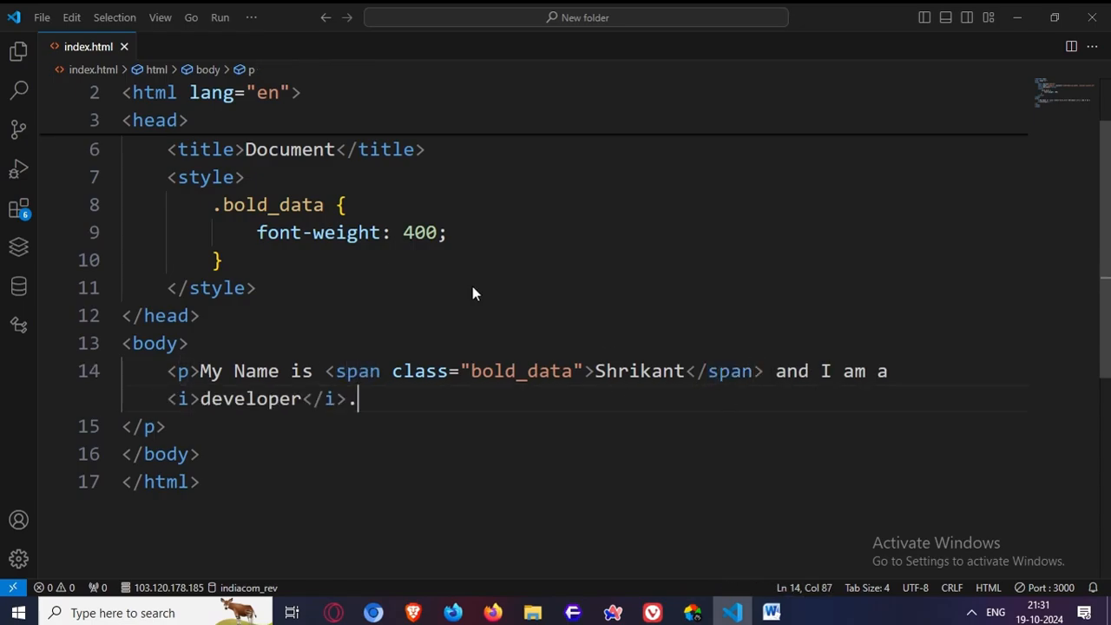
- Switch to the browser preview and check how the name in the sentence is rendered
{"action": "key", "text": "alt+Tab"}
{"action": "left_click_drag", "start_coordinate": [50, 132], "coordinate": [268, 132]}
{"action": "double_click", "coordinate": [184, 143]}
- Set the font-weight of the .bold_data rule to 800 and preview the page in the browser
{"action": "key", "text": "alt+Tab"}
{"action": "left_click", "coordinate": [422, 232]}
{"action": "double_click", "coordinate": [422, 232]}
{"action": "type", "text": "80"}
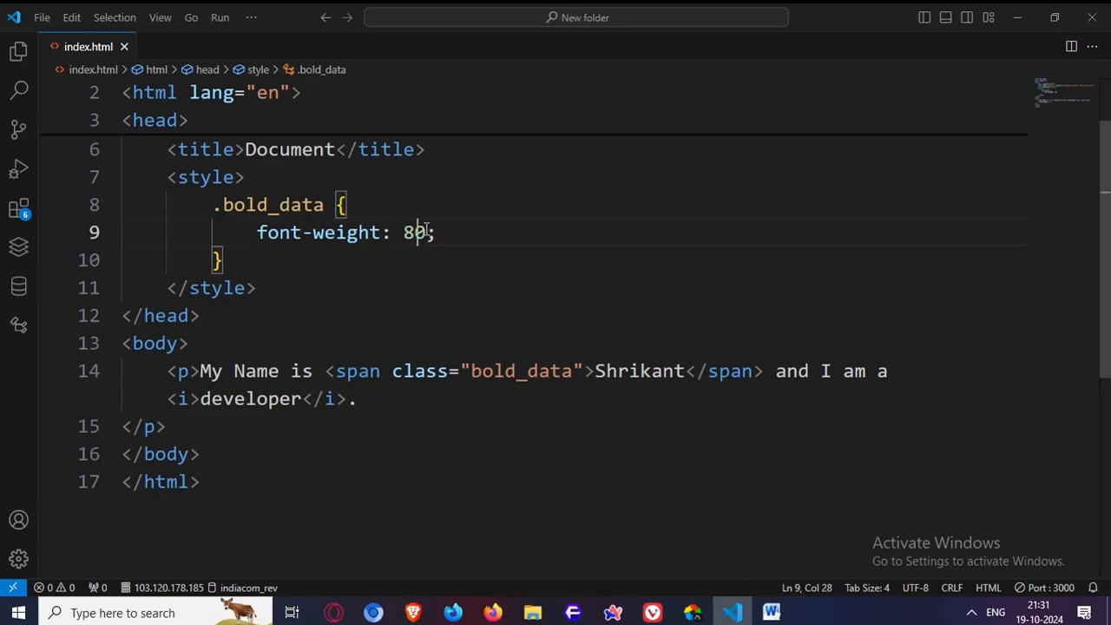
{"action": "key", "text": "alt+Tab"}
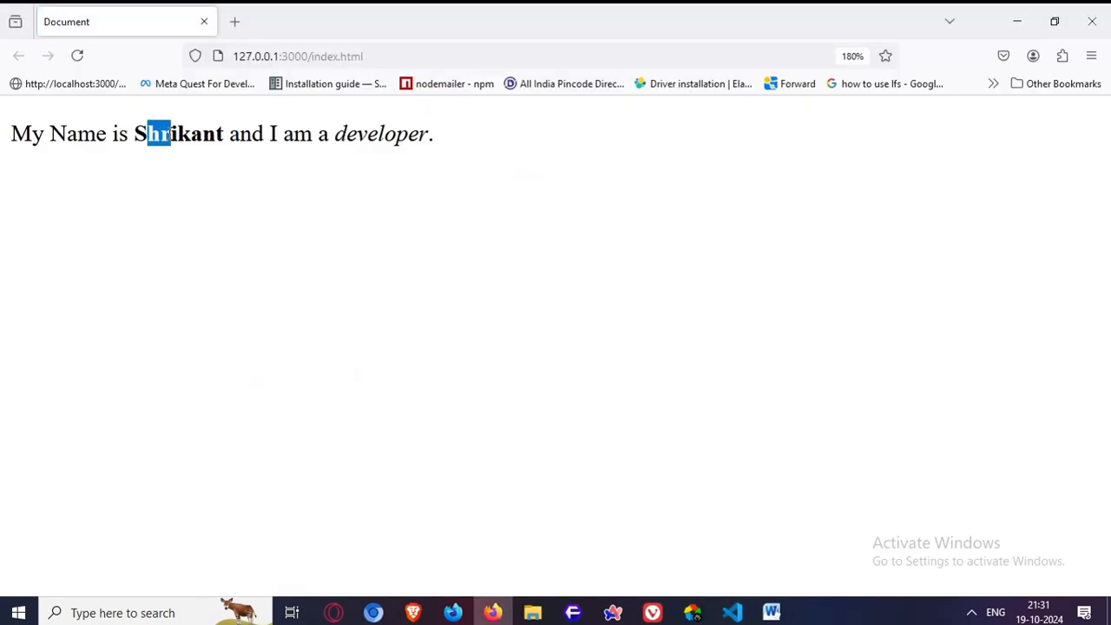
- Set the .bold_data font-weight to 600 and check the name's boldness in the browser
{"action": "key", "text": "alt+Tab"}
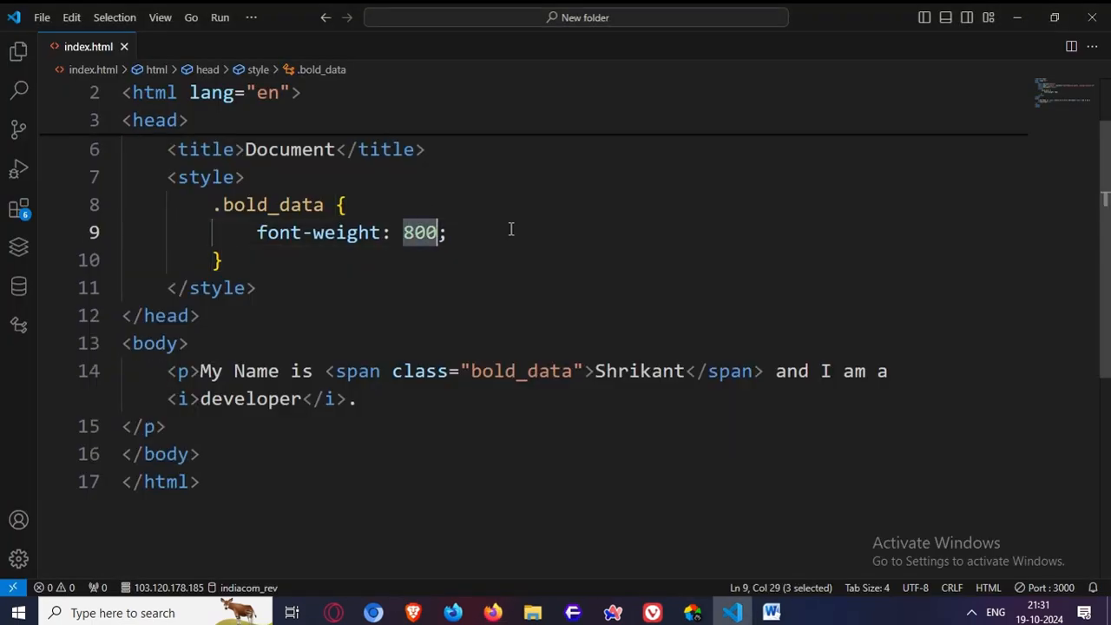
{"action": "type", "text": "6"}
{"action": "key", "text": "alt+Tab"}
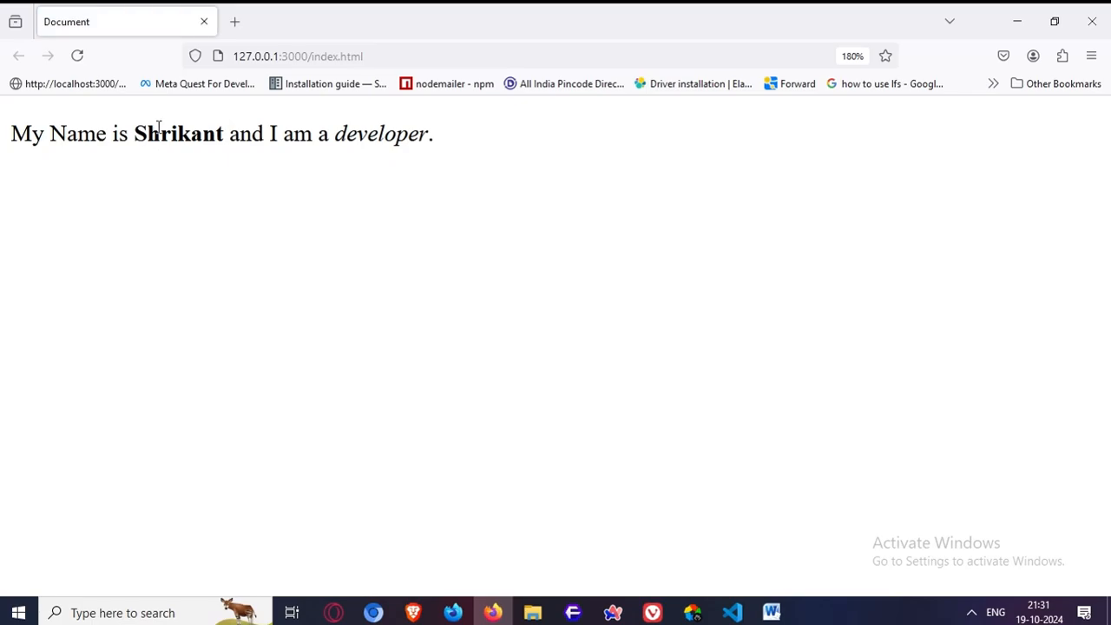
{"action": "left_click_drag", "start_coordinate": [160, 131], "coordinate": [265, 132]}
{"action": "key", "text": "alt+Tab"}
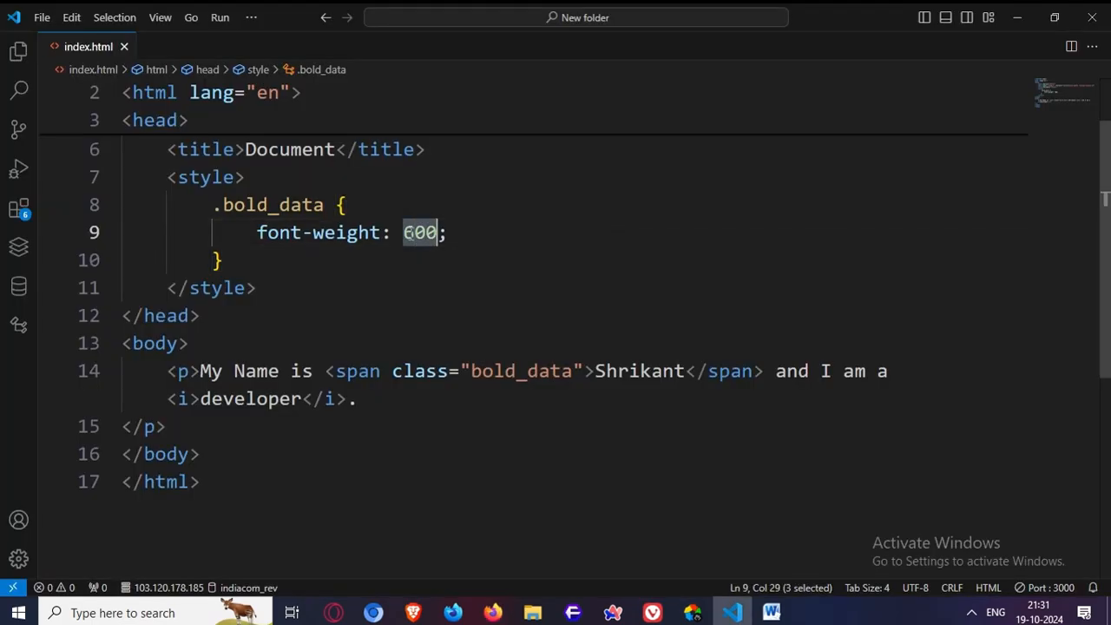
{"action": "key", "text": "alt+Tab"}
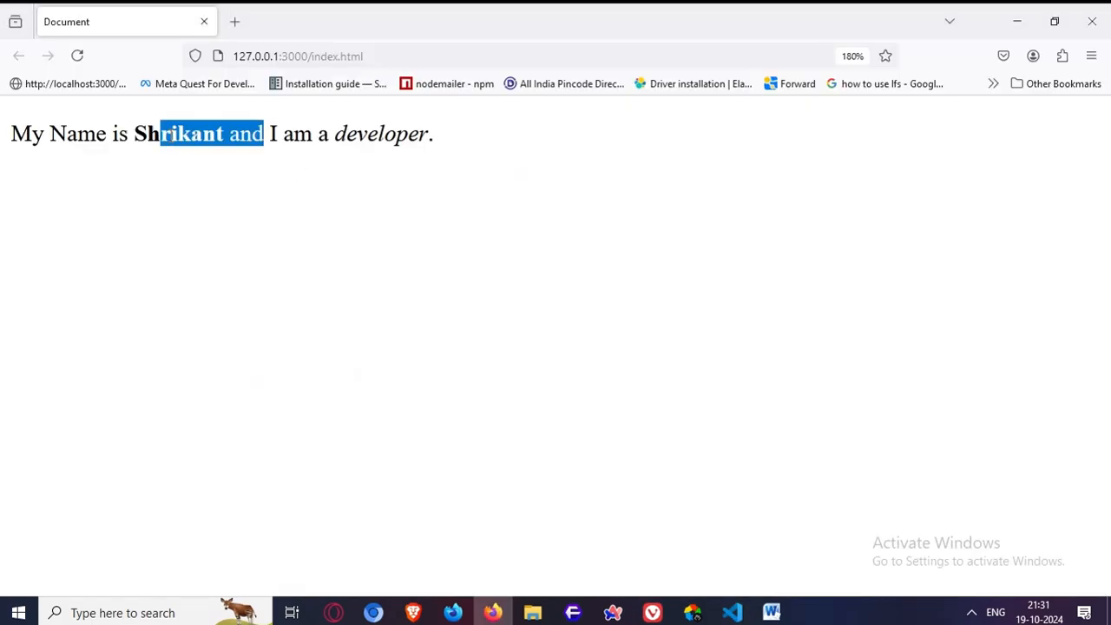
{"action": "left_click_drag", "start_coordinate": [139, 139], "coordinate": [219, 137]}
- Set the .bold_data font-weight to 100 and compare the name's weight in the browser
{"action": "key", "text": "alt+Tab"}
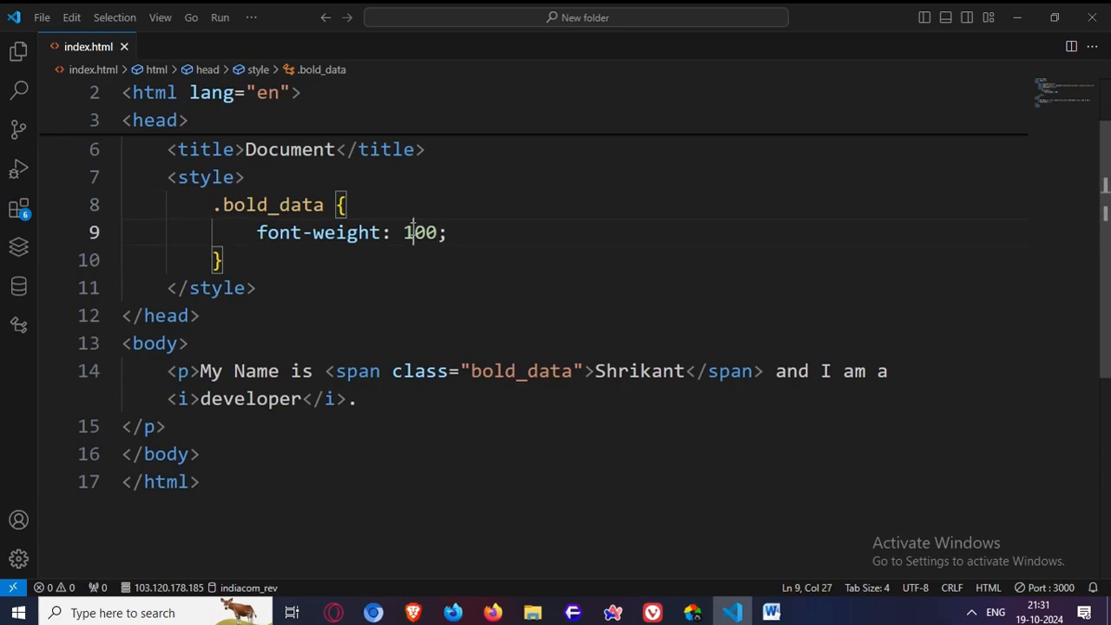
{"action": "type", "text": "600"}
{"action": "key", "text": "alt+Tab"}
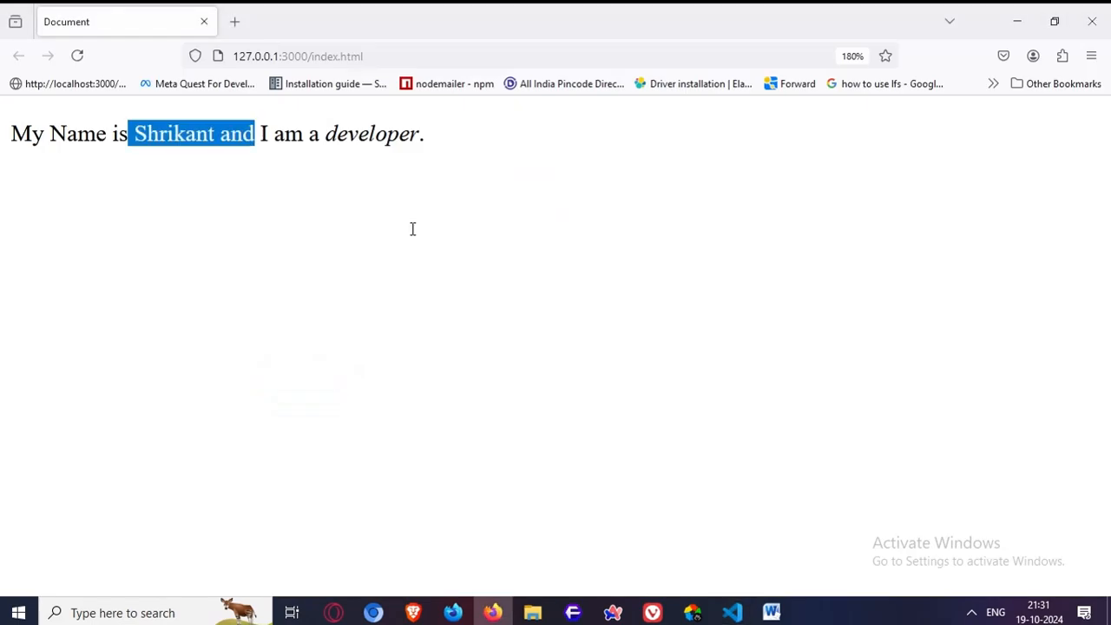
- Set the .bold_data font-weight to 1000 and review the full sentence in the browser
{"action": "key", "text": "alt+Tab"}
{"action": "left_click", "coordinate": [406, 230]}
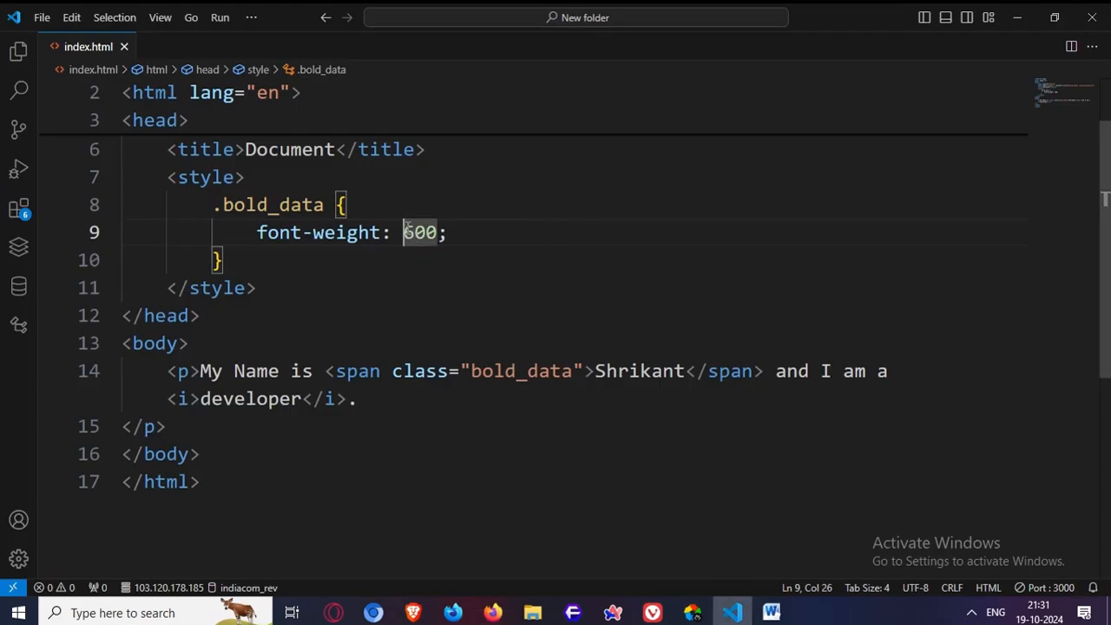
{"action": "type", "text": "10"}
{"action": "key", "text": "alt+Tab"}
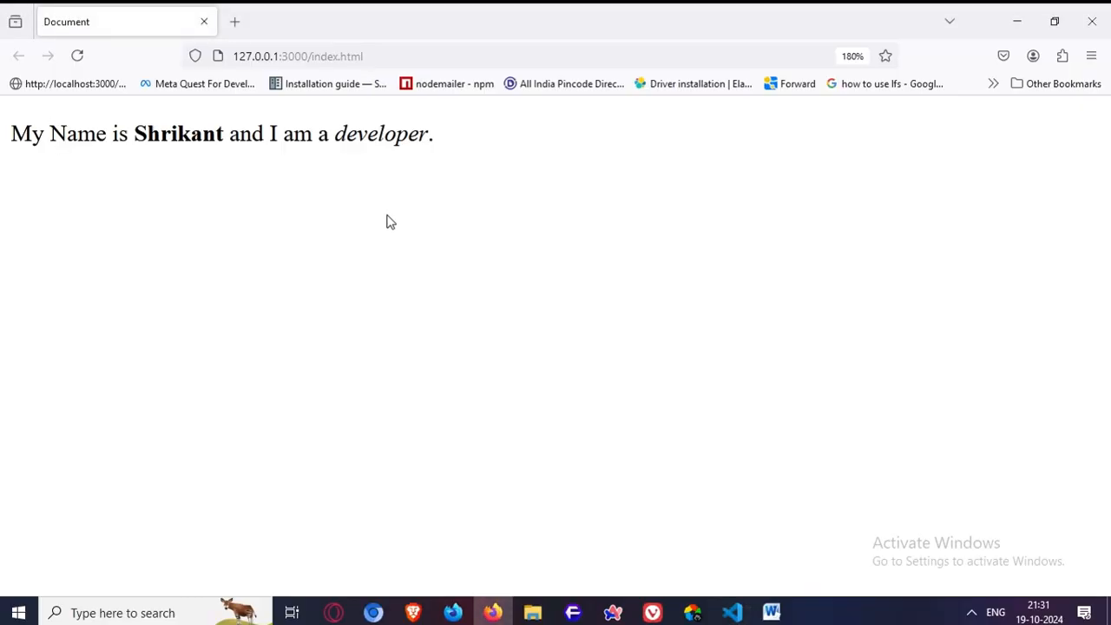
{"action": "key", "text": "alt+Tab"}
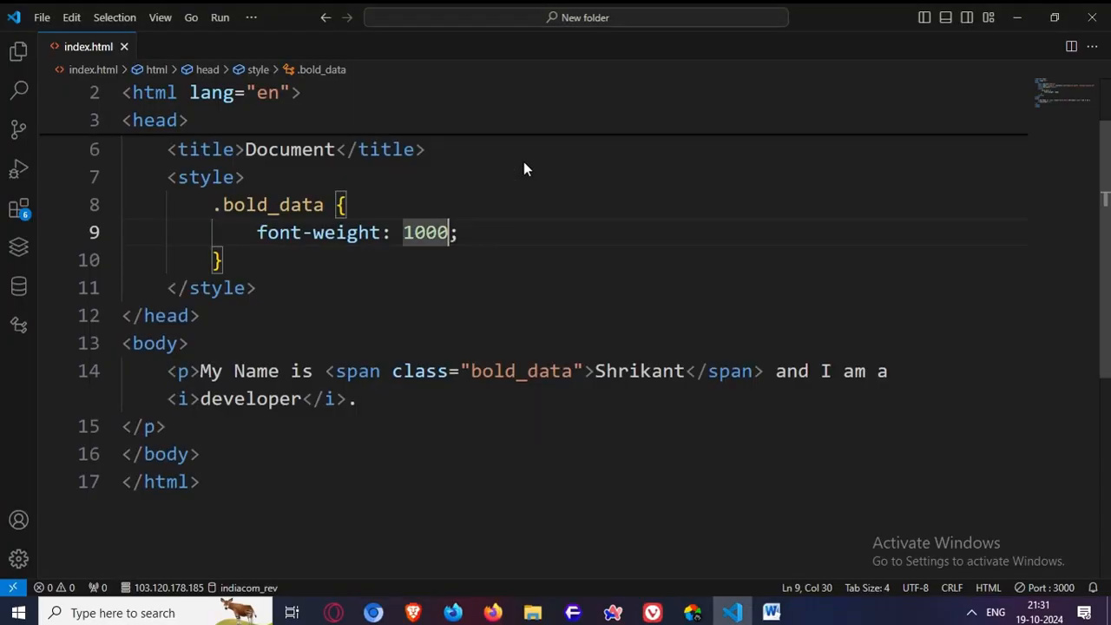
{"action": "key", "text": "alt+Tab"}
{"action": "triple_click", "coordinate": [375, 139]}
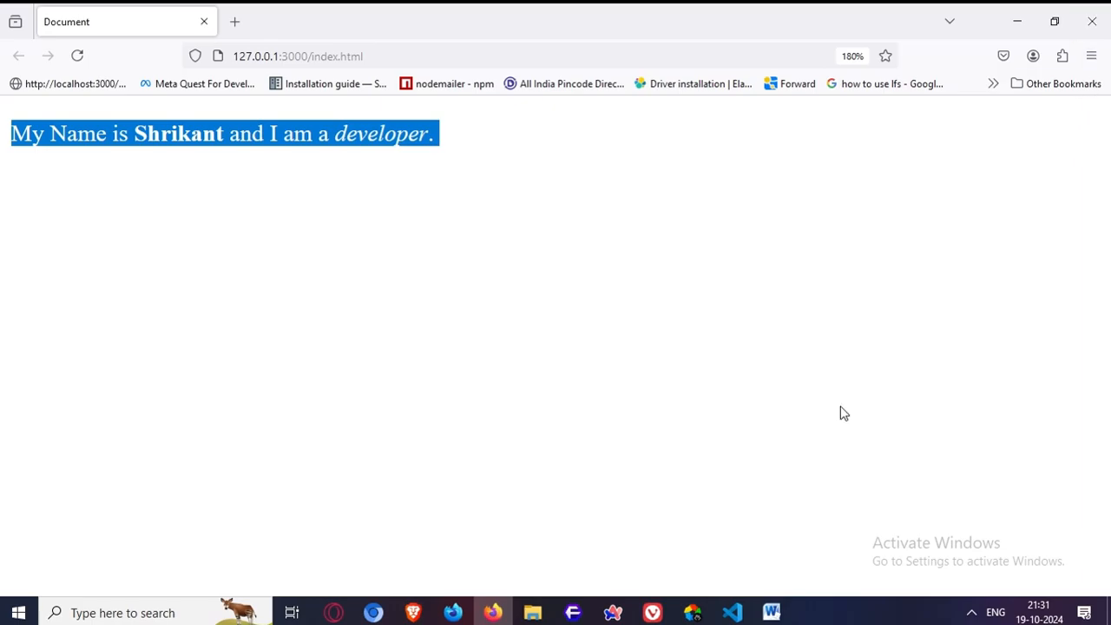
{"action": "left_click", "coordinate": [902, 356]}
- Return to the code and examine the class attribute of the span element
{"action": "key", "text": "alt+Tab"}
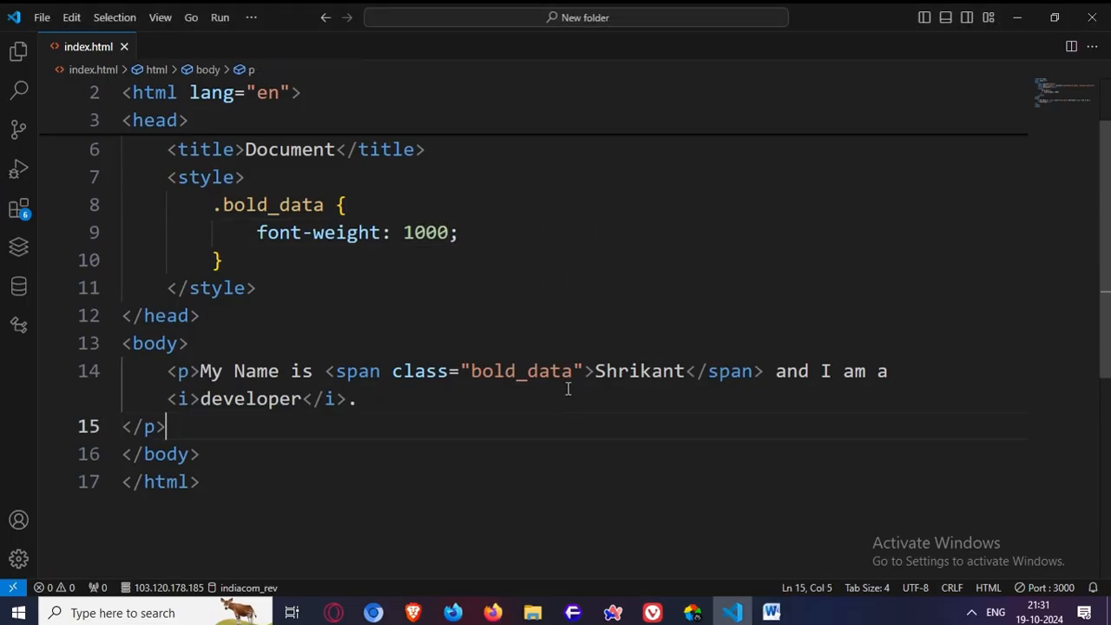
{"action": "left_click", "coordinate": [573, 372]}
{"action": "left_click_drag", "start_coordinate": [359, 373], "coordinate": [412, 376]}
{"action": "left_click_drag", "start_coordinate": [550, 373], "coordinate": [574, 373]}
{"action": "left_click", "coordinate": [587, 372]}
- Close the code editor, the preview browser and the Word document without saving, returning to the W3Schools XPath Tutorial page
{"action": "left_click", "coordinate": [1092, 17]}
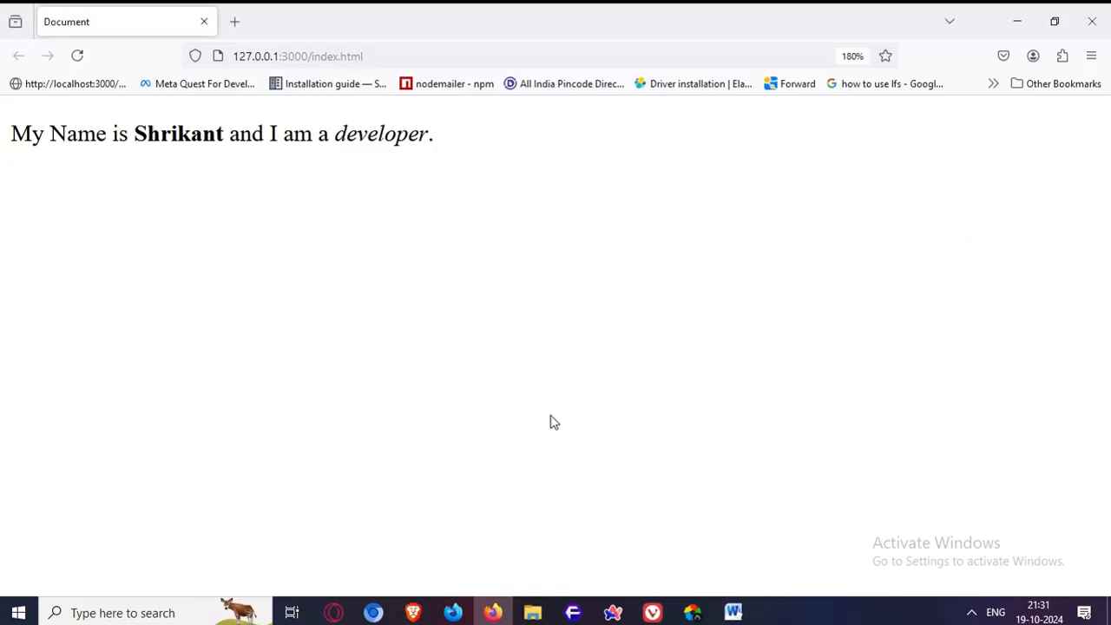
{"action": "left_click", "coordinate": [1092, 20]}
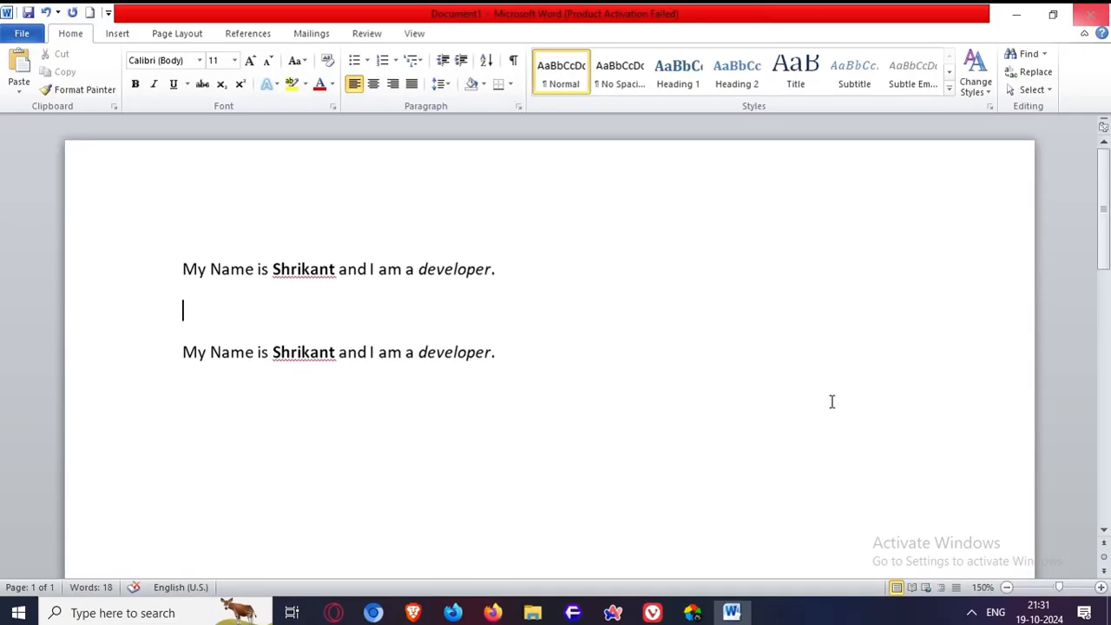
{"action": "left_click", "coordinate": [1091, 15]}
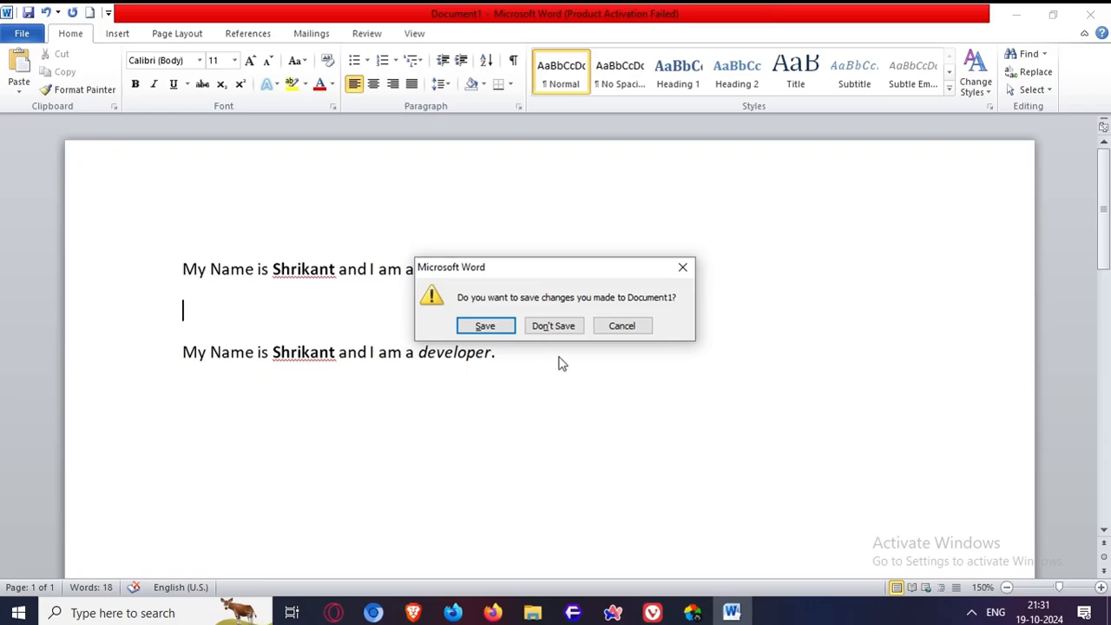
{"action": "left_click", "coordinate": [552, 326]}
{"action": "left_click", "coordinate": [653, 526]}
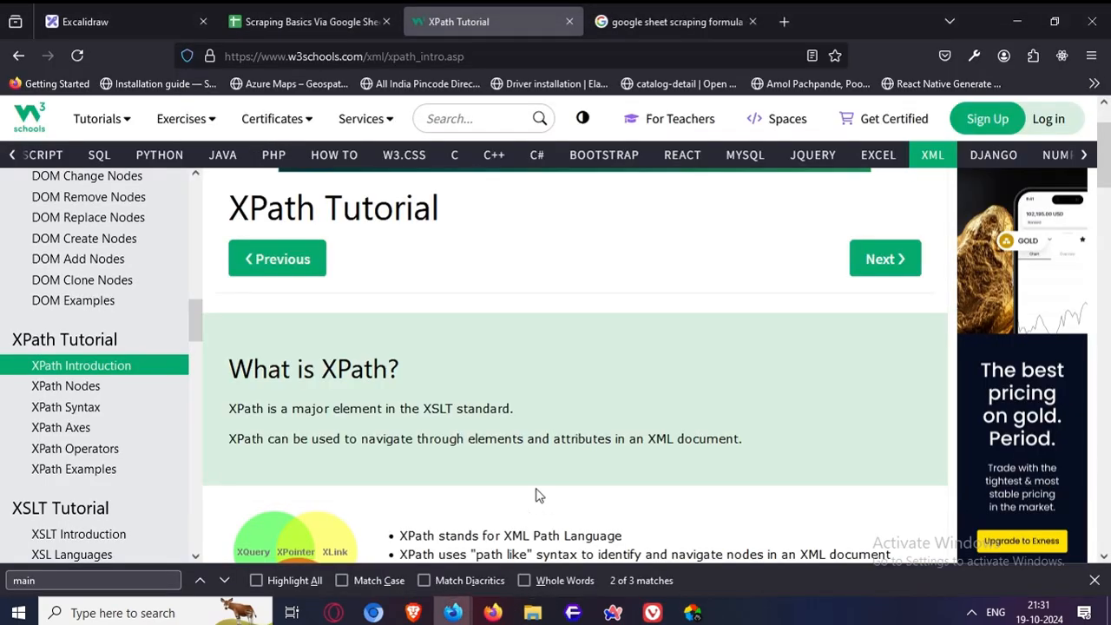
- Inspect the Previous button on the XPath Tutorial page and examine its a tag and class attribute
{"action": "left_click_drag", "start_coordinate": [303, 369], "coordinate": [536, 469]}
{"action": "scroll", "coordinate": [616, 419], "scroll_direction": "down", "scroll_amount": 12}
{"action": "scroll", "coordinate": [588, 406], "scroll_direction": "down", "scroll_amount": 4}
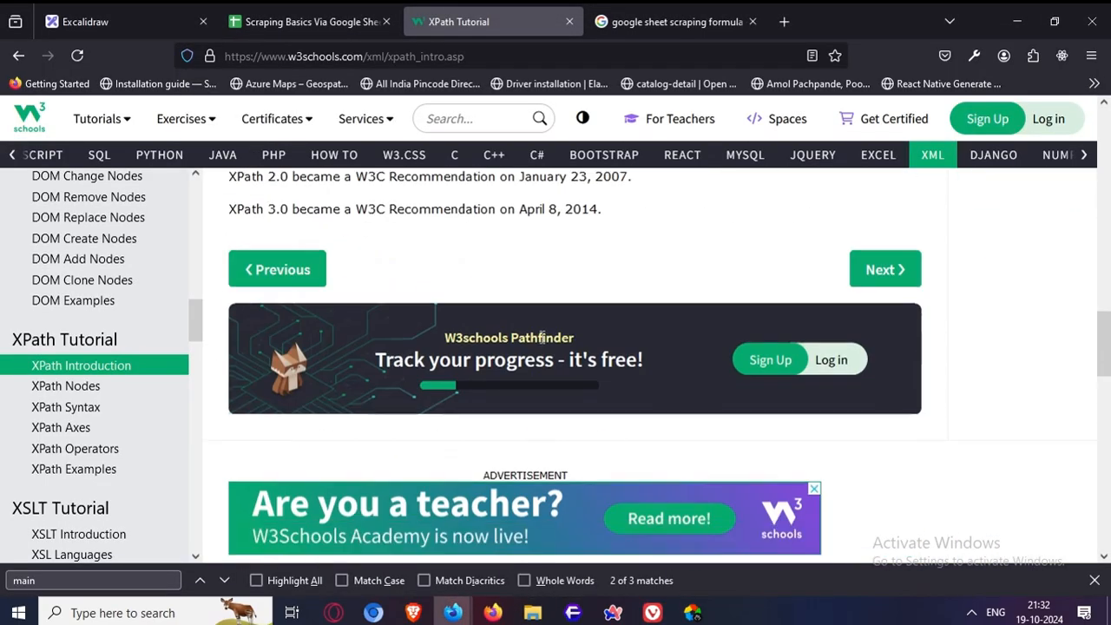
{"action": "scroll", "coordinate": [528, 303], "scroll_direction": "up", "scroll_amount": 20}
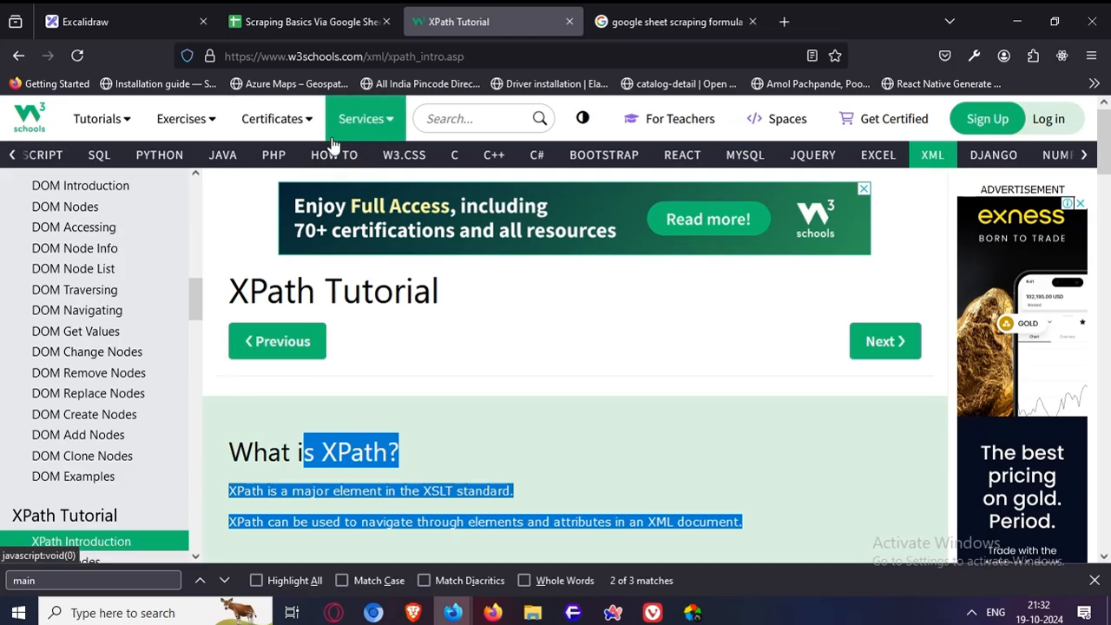
{"action": "right_click", "coordinate": [301, 342]}
{"action": "left_click", "coordinate": [330, 391]}
{"action": "double_click", "coordinate": [494, 302]}
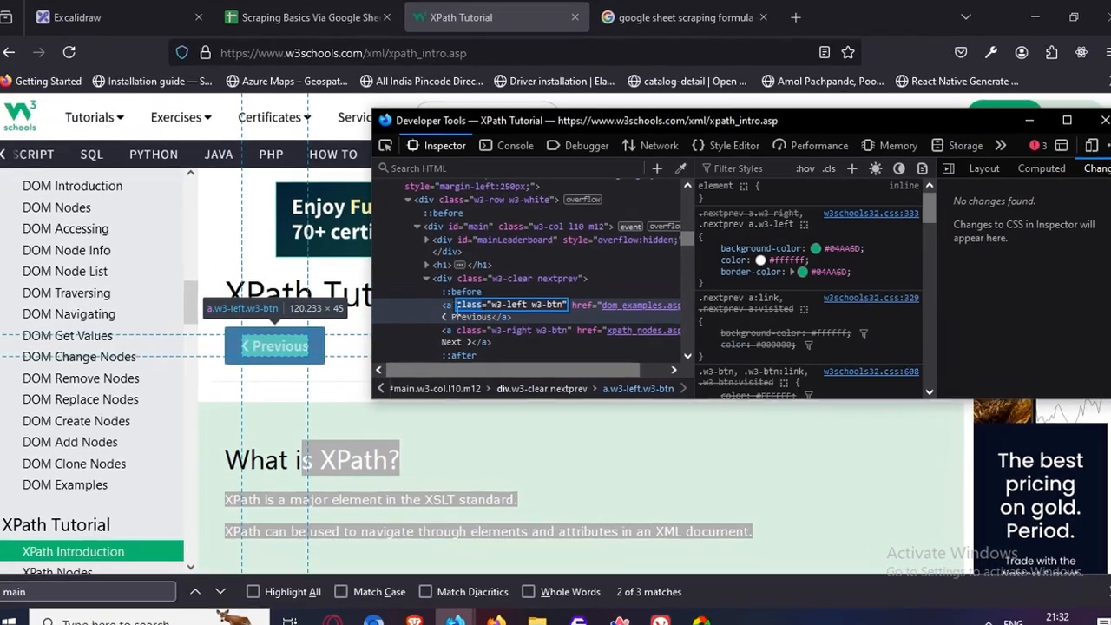
{"action": "double_click", "coordinate": [447, 303]}
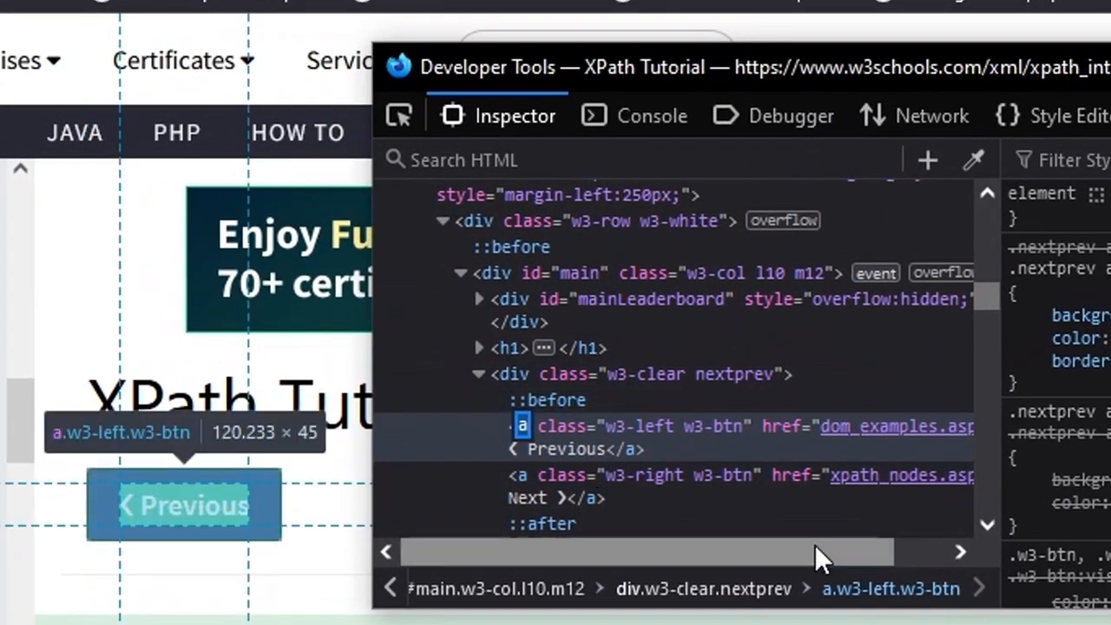
- Try clearing the class attribute of the Previous link, and undo the change
{"action": "double_click", "coordinate": [667, 430]}
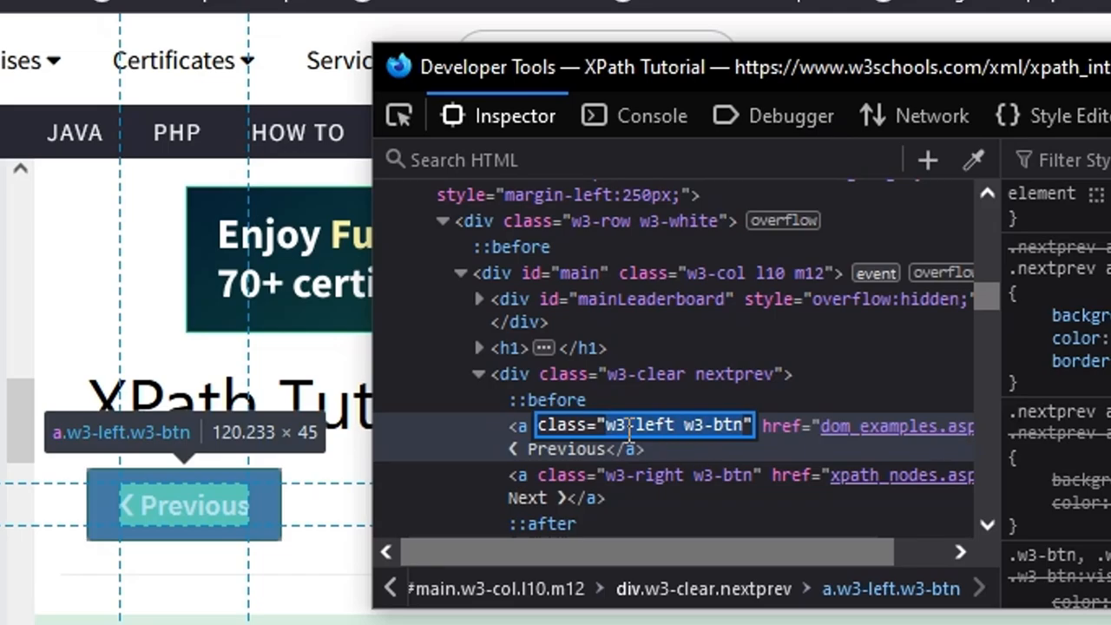
{"action": "key", "text": "BackSpace"}
{"action": "left_click", "coordinate": [724, 352]}
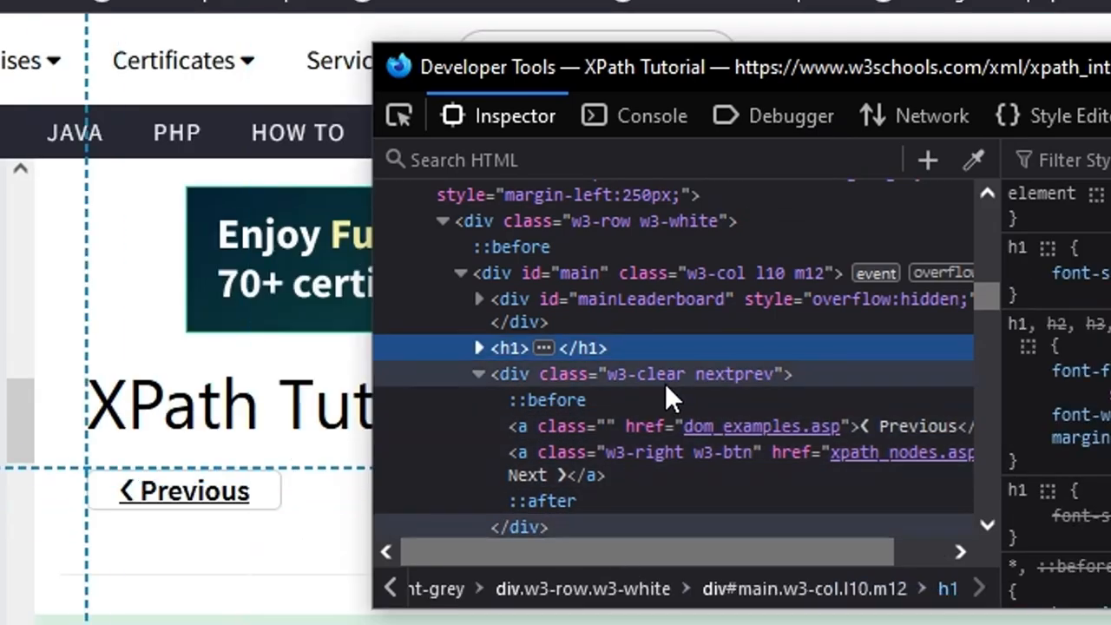
{"action": "key", "text": "ctrl+z"}
- Inspect the Previous button again and open its class attribute for copying
{"action": "double_click", "coordinate": [657, 378]}
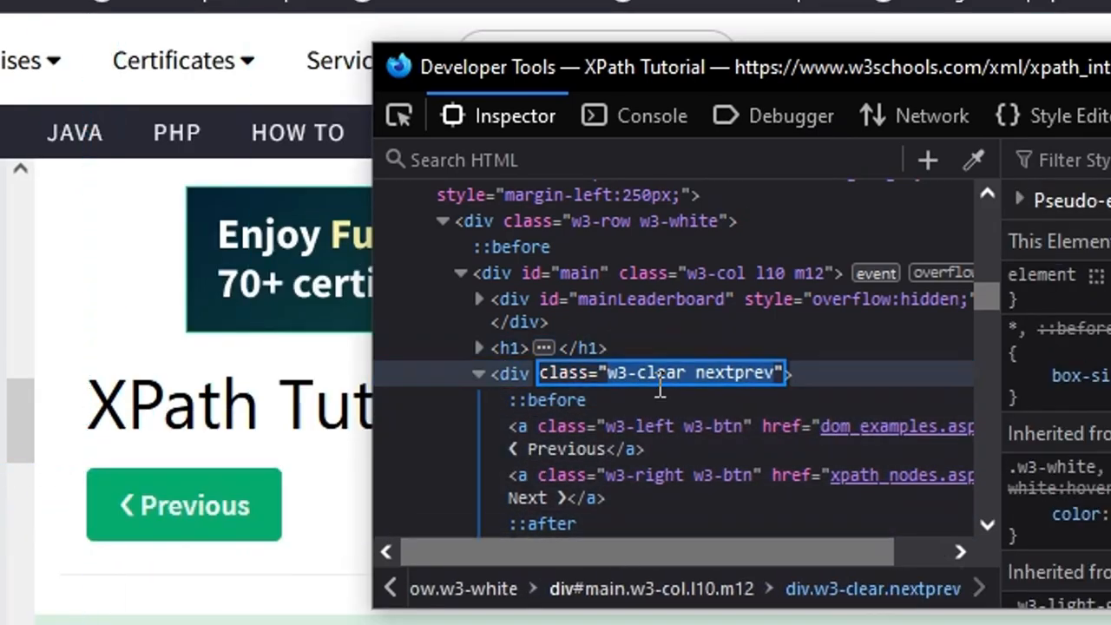
{"action": "left_click", "coordinate": [178, 500]}
{"action": "right_click", "coordinate": [178, 500]}
{"action": "left_click", "coordinate": [286, 593]}
{"action": "double_click", "coordinate": [679, 423]}
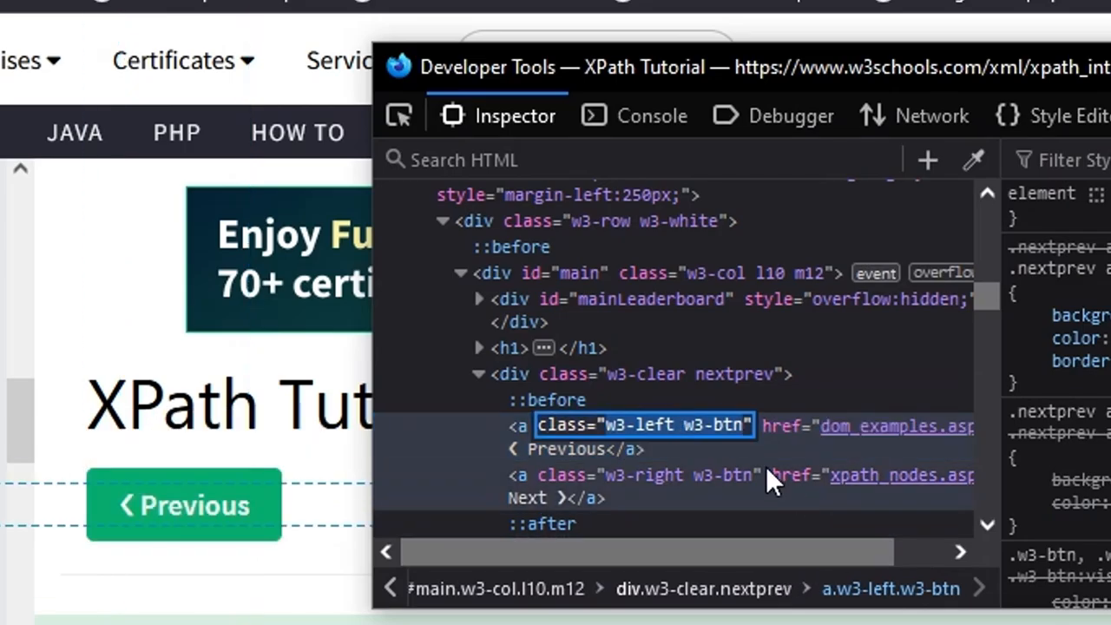
- Search the page's HTML with \\a, and correct the XPath to //a to find the anchor elements
{"action": "left_click", "coordinate": [521, 162]}
{"action": "type", "text": "\\\\"}
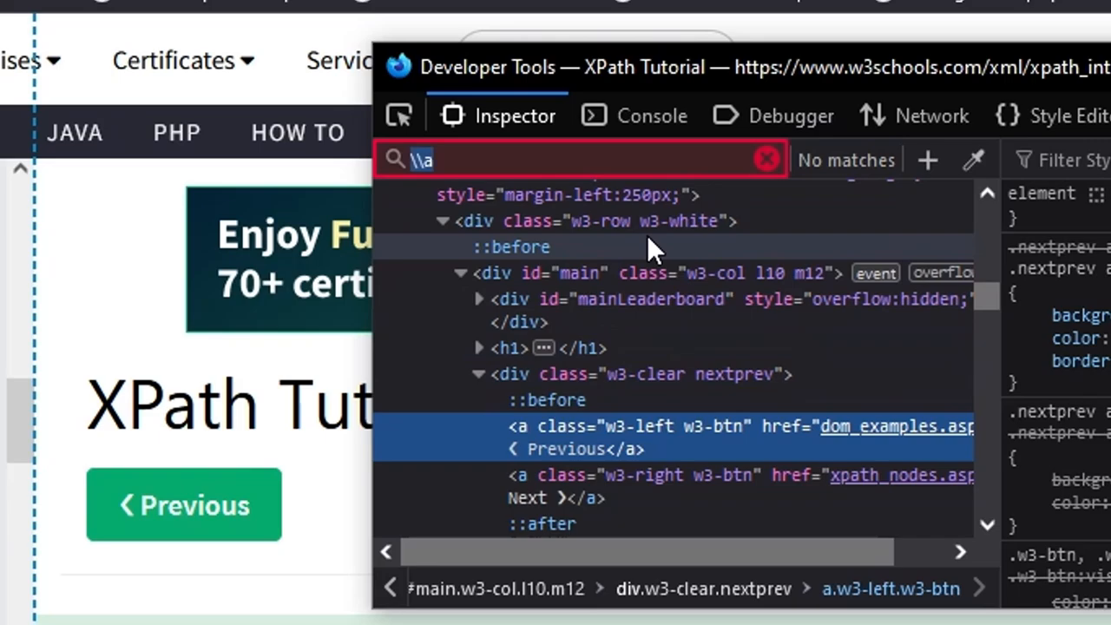
{"action": "type", "text": "a"}
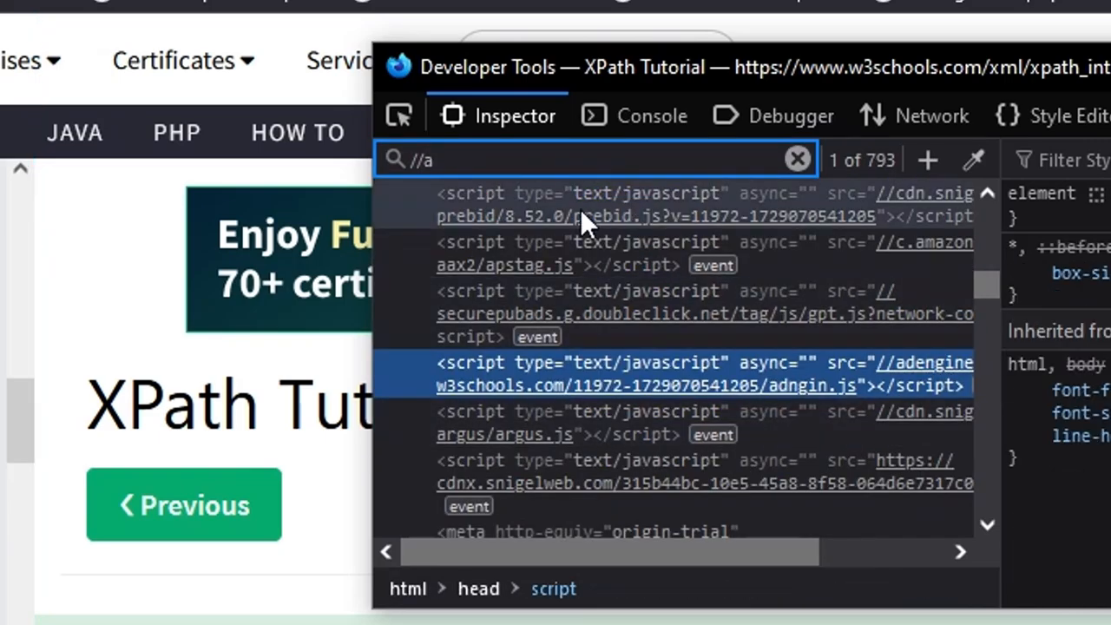
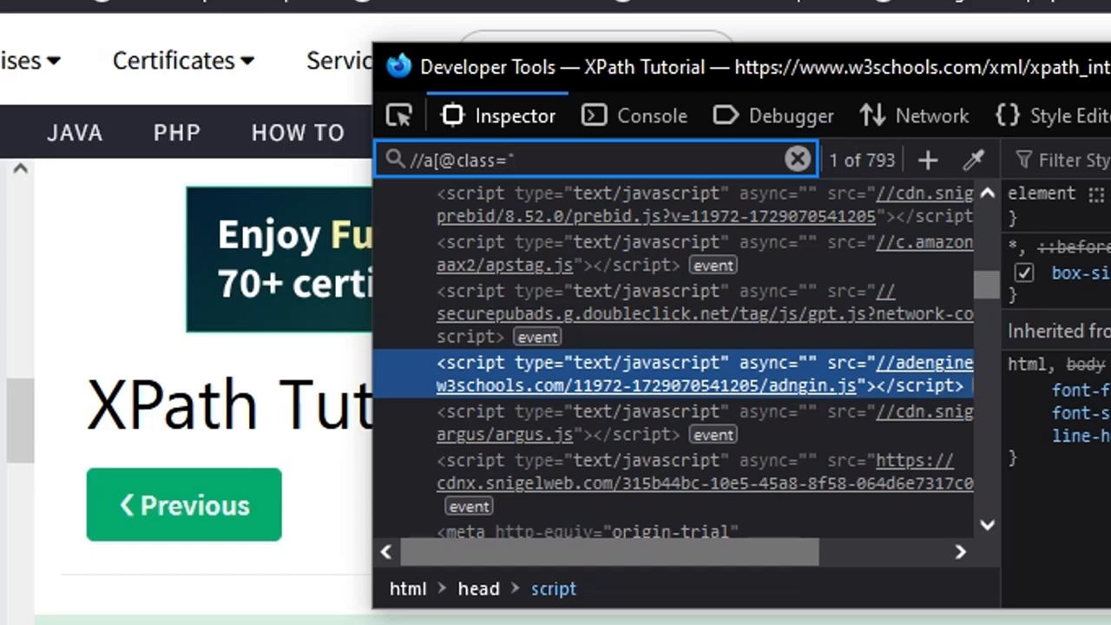
{"action": "type", "text": "[@class=\""}
{"action": "type", "text": "class=\"w3-left w3-btn\""}
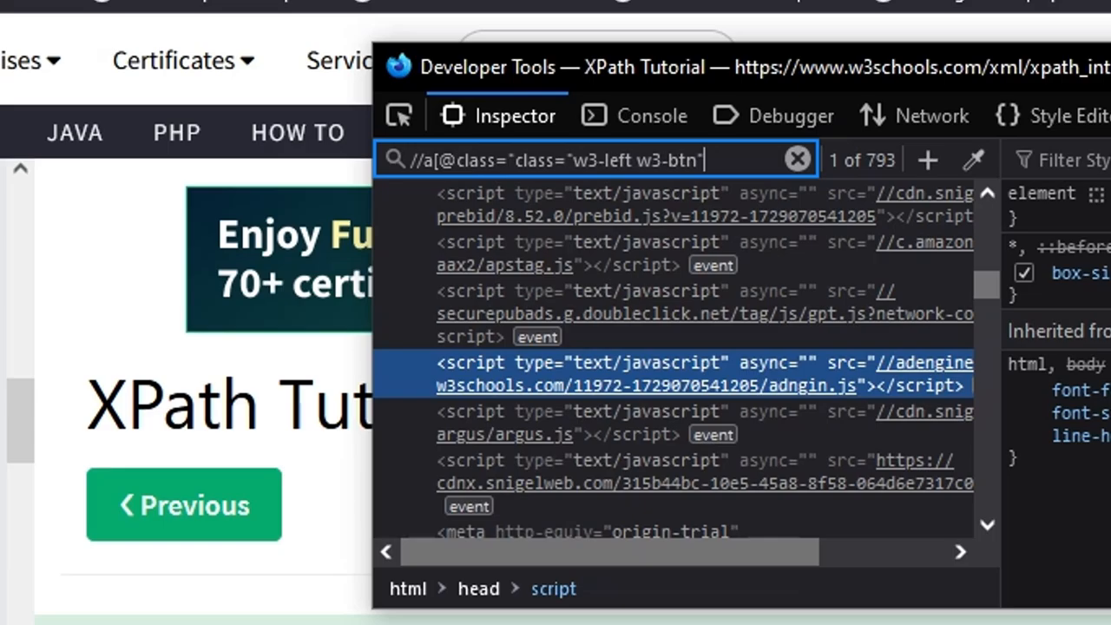
{"action": "key", "text": "Return"}
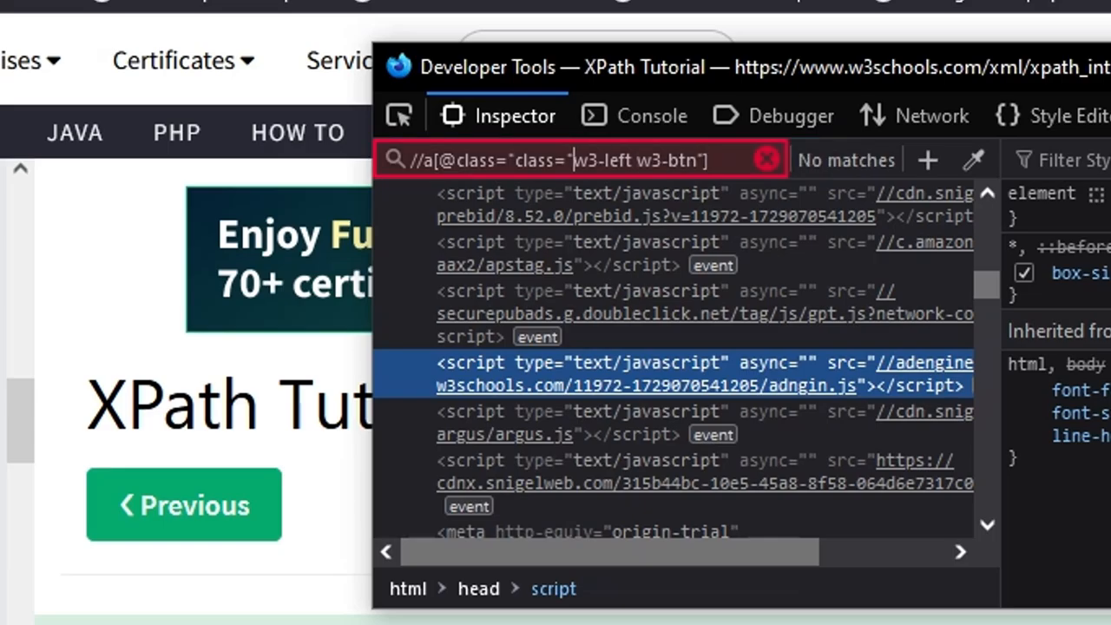
{"action": "key", "text": "Delete"}
{"action": "key", "text": "Delete"}
{"action": "key", "text": "Delete"}
{"action": "key", "text": "Delete"}
{"action": "key", "text": "Delete"}
{"action": "key", "text": "Delete"}
{"action": "key", "text": "Delete"}
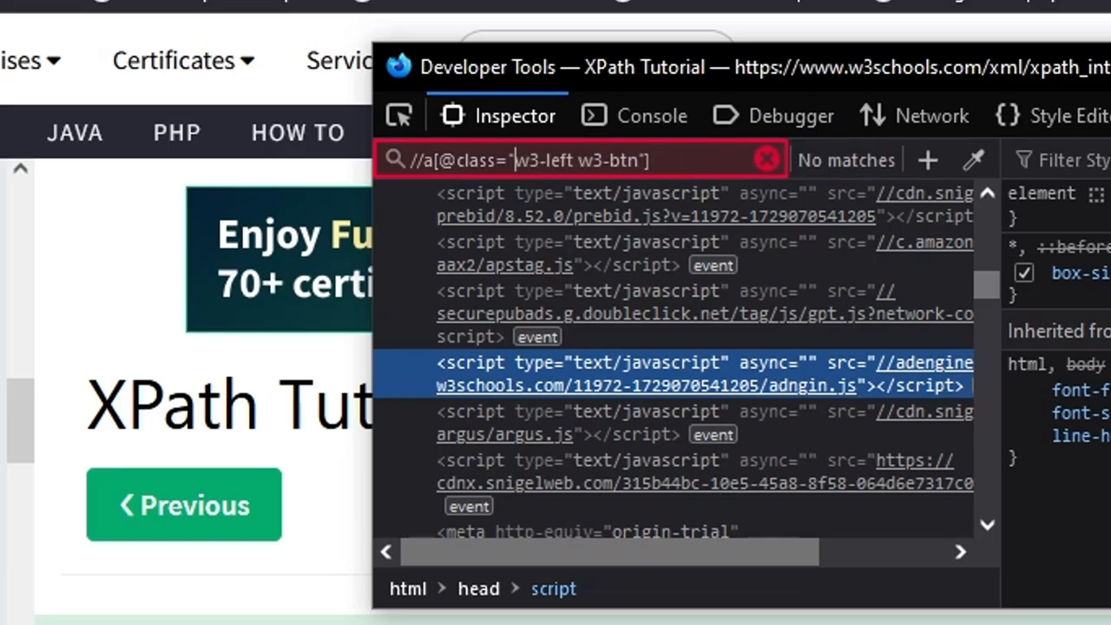
{"action": "left_click", "coordinate": [674, 157]}
{"action": "key", "text": "Return"}
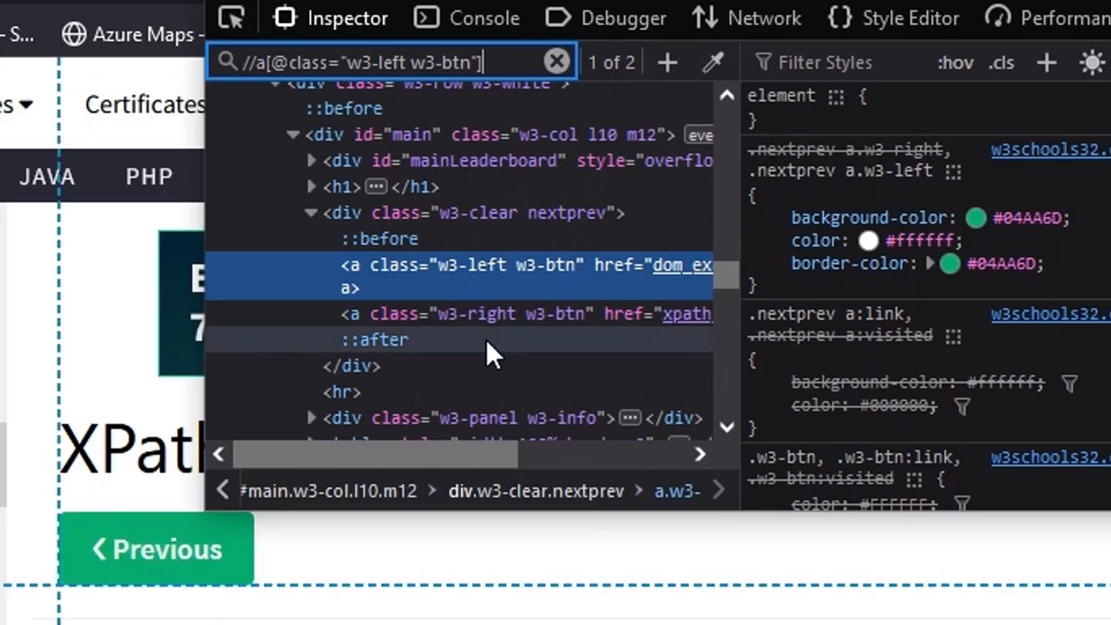
{"action": "left_click", "coordinate": [531, 313]}
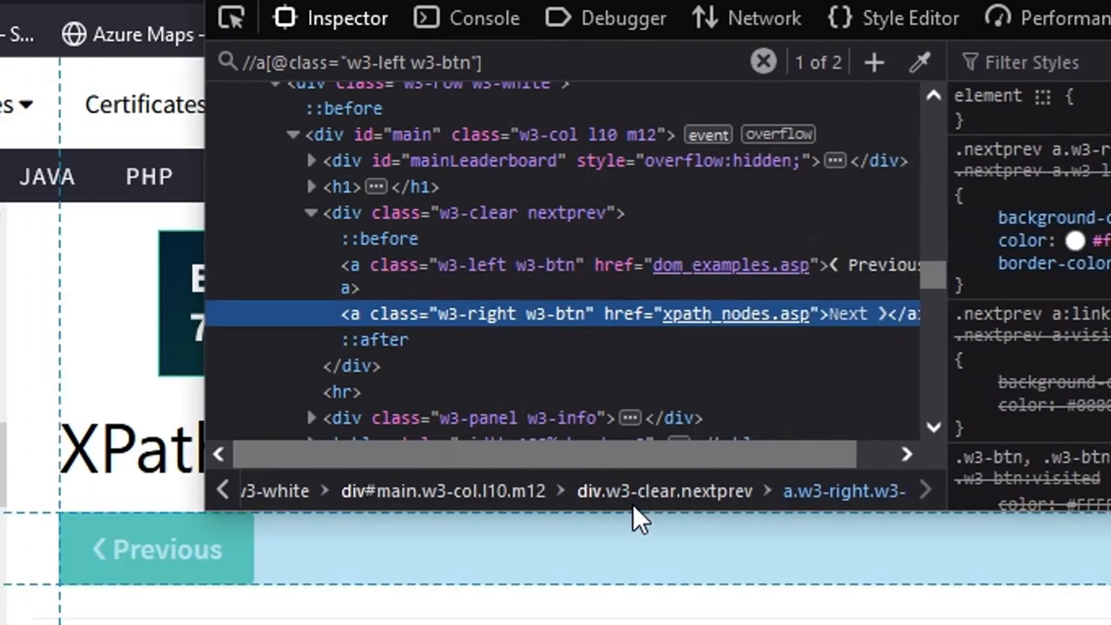
{"action": "left_click_drag", "start_coordinate": [635, 519], "coordinate": [634, 624]}
- Copy the whole XPath expression from the HTML search
{"action": "left_click", "coordinate": [242, 61]}
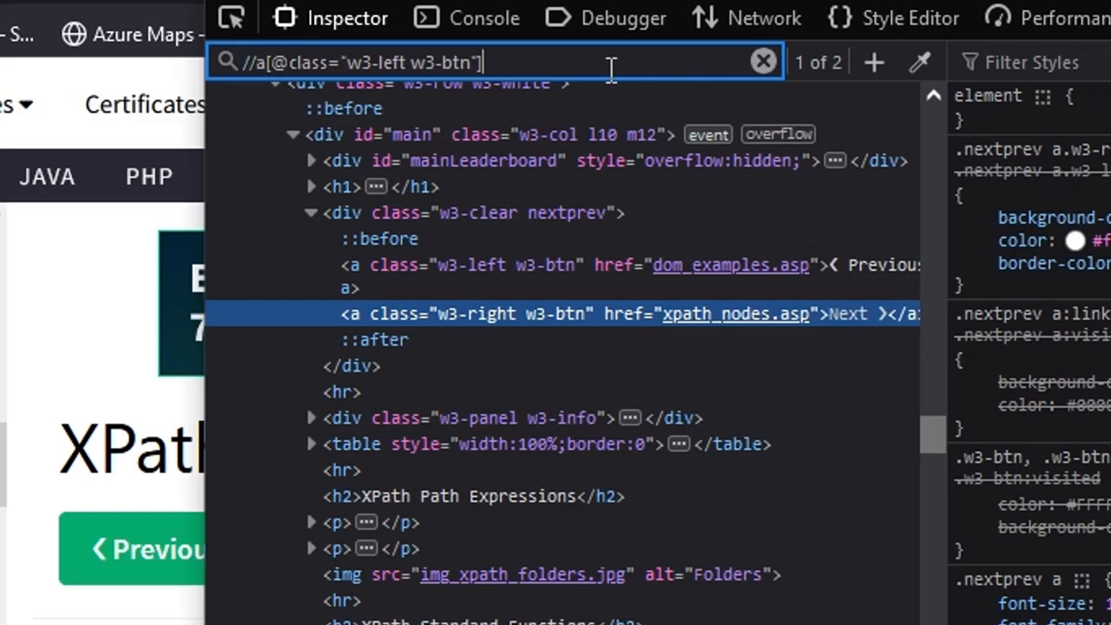
{"action": "key", "text": "ctrl+a"}
{"action": "key", "text": "ctrl+c"}
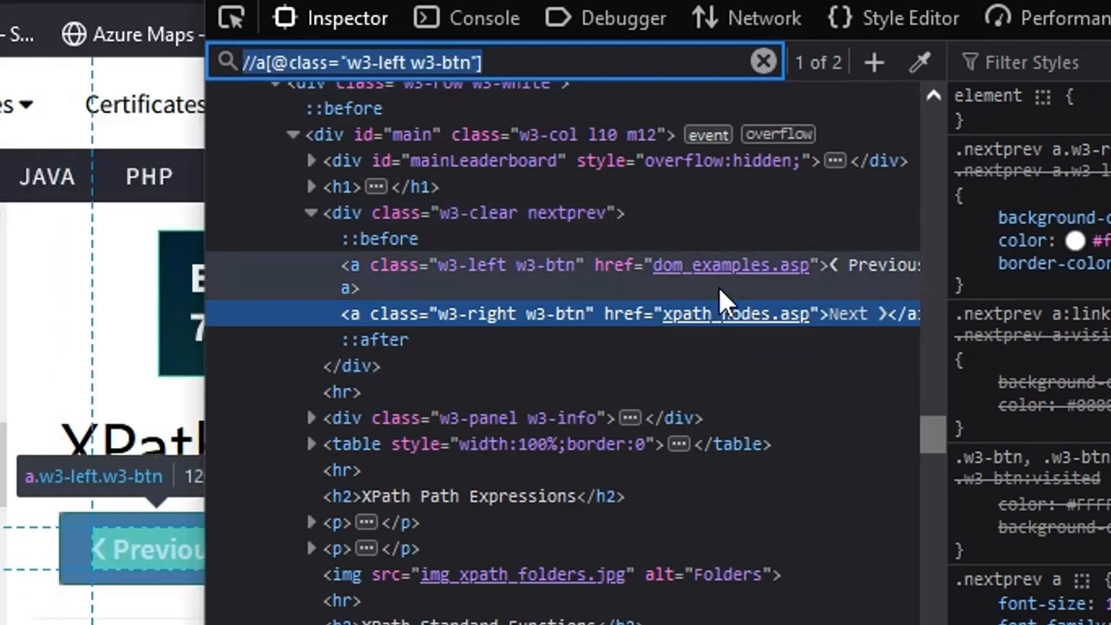
- Examine the class and href attributes of the Next link without changing them
{"action": "left_click", "coordinate": [539, 313]}
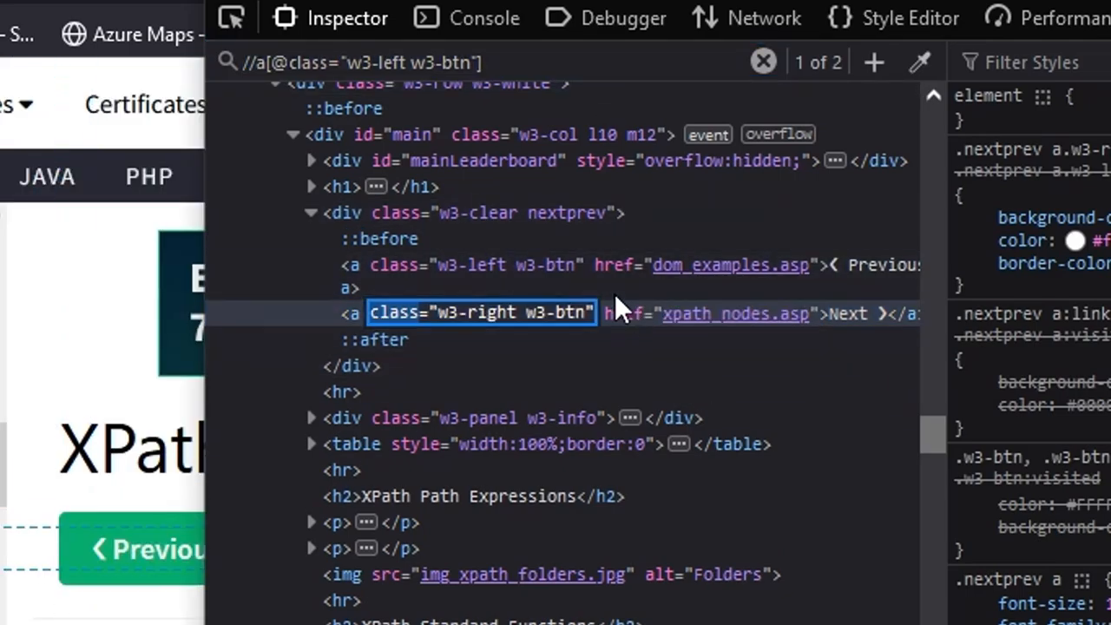
{"action": "left_click", "coordinate": [632, 315]}
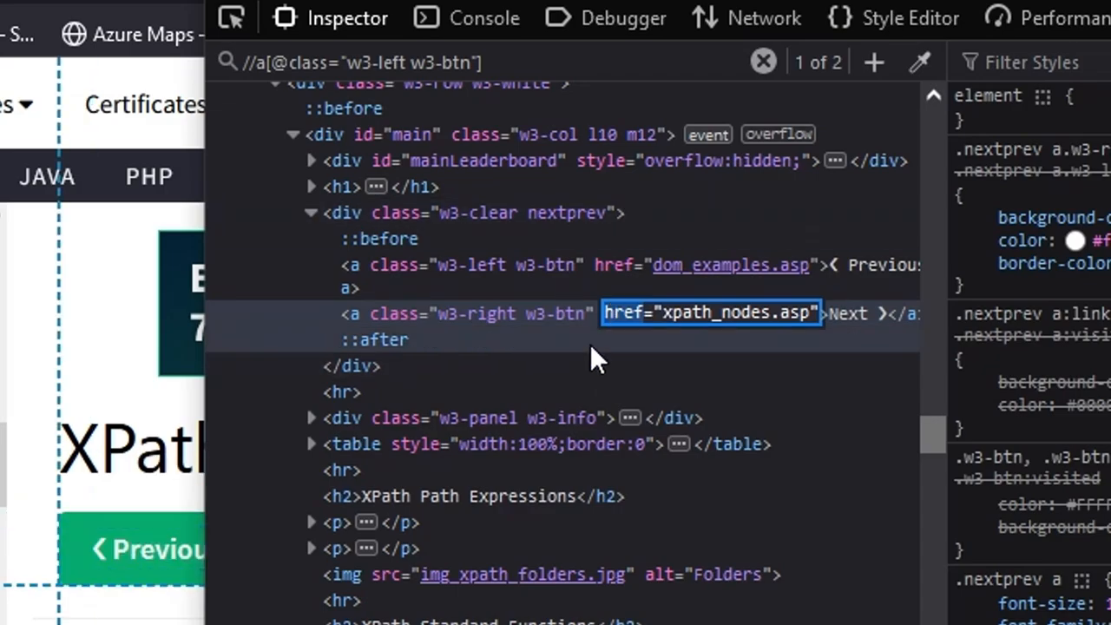
{"action": "key", "text": "Escape"}
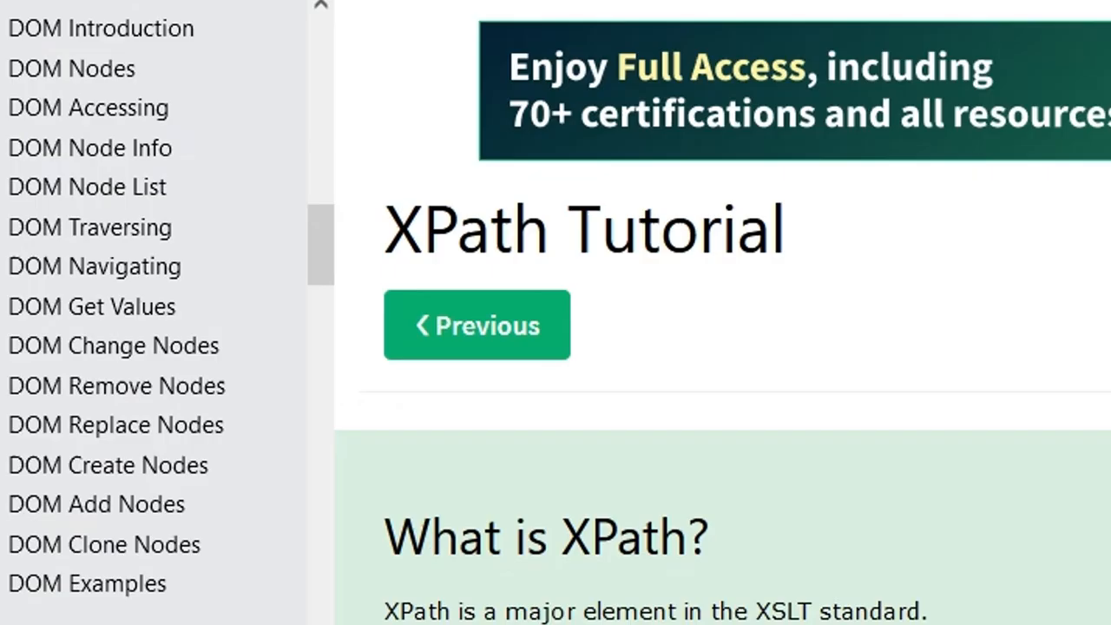
{"action": "key", "text": "ctrl+l"}
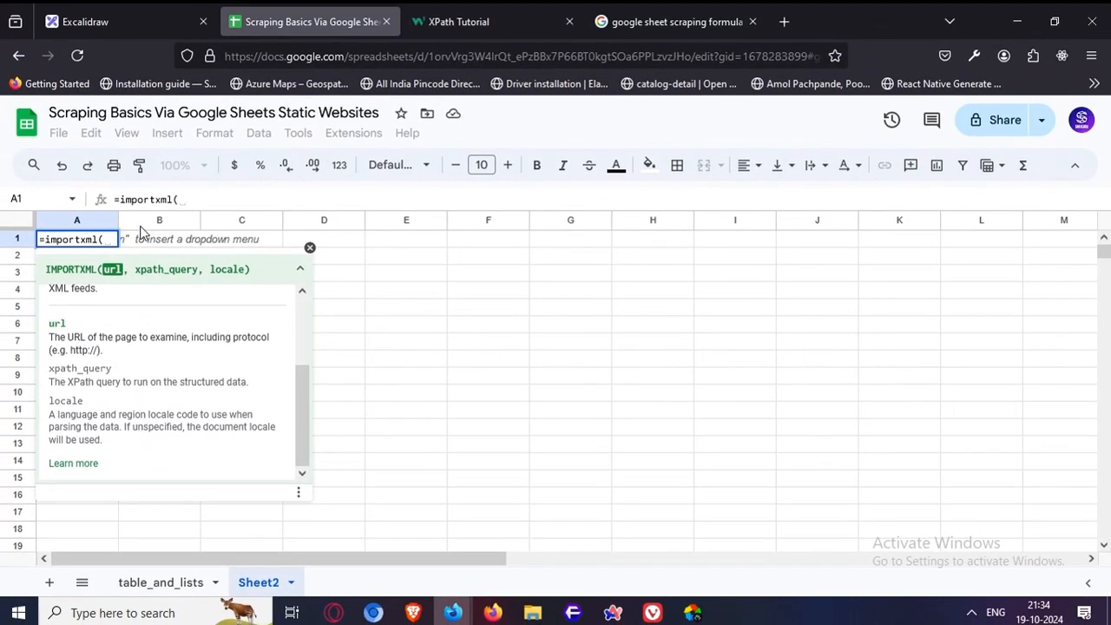
{"action": "type", "text": "\""}
{"action": "type", "text": "https://www.w3schools.com/xml/xpath_intro.asp"}
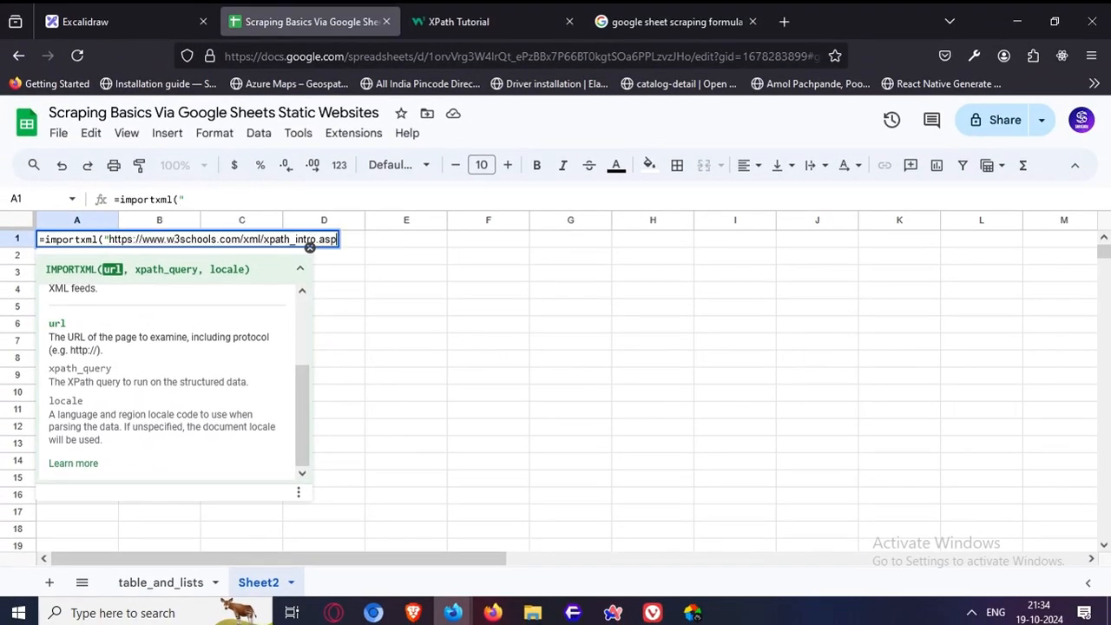
{"action": "type", "text": "\""}
{"action": "key", "text": "Return"}
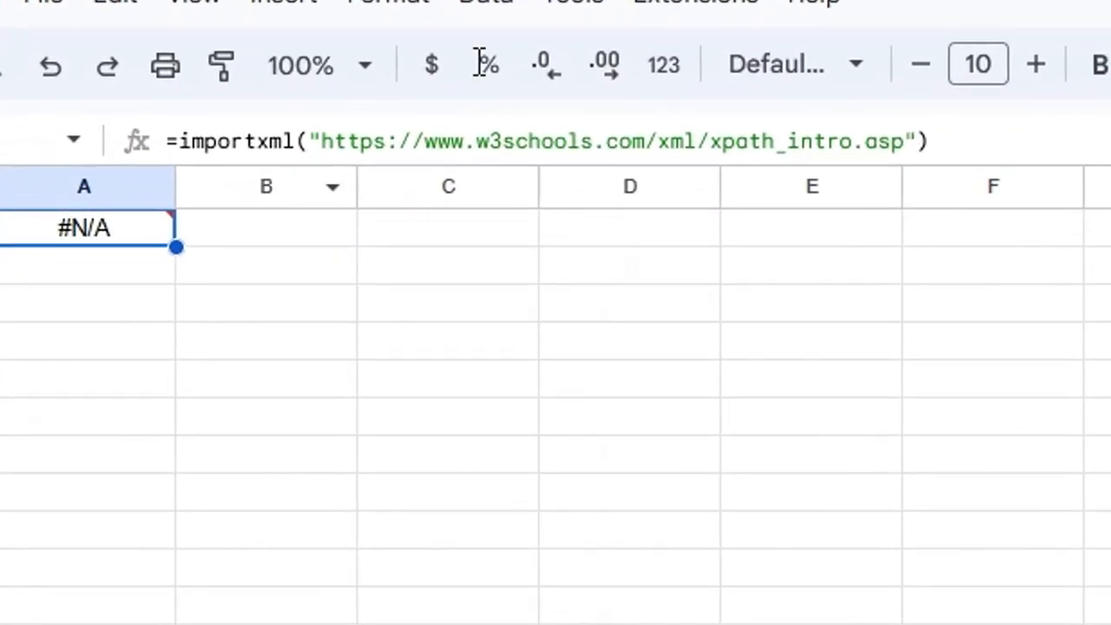
{"action": "left_click", "coordinate": [930, 141]}
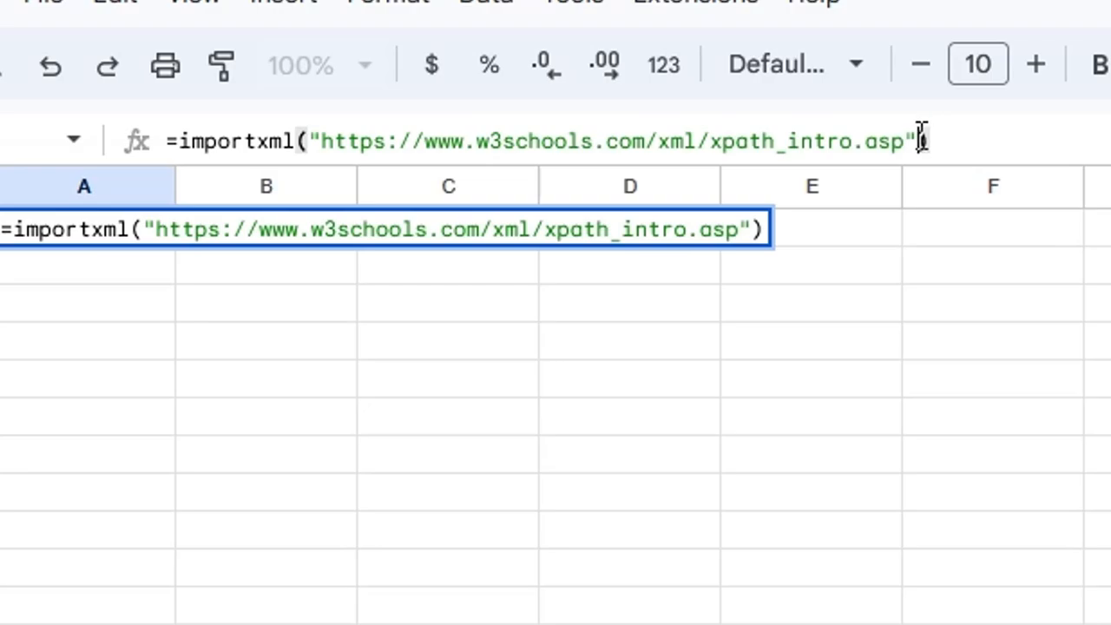
{"action": "key", "text": "Left"}
{"action": "type", "text": "\"\""}
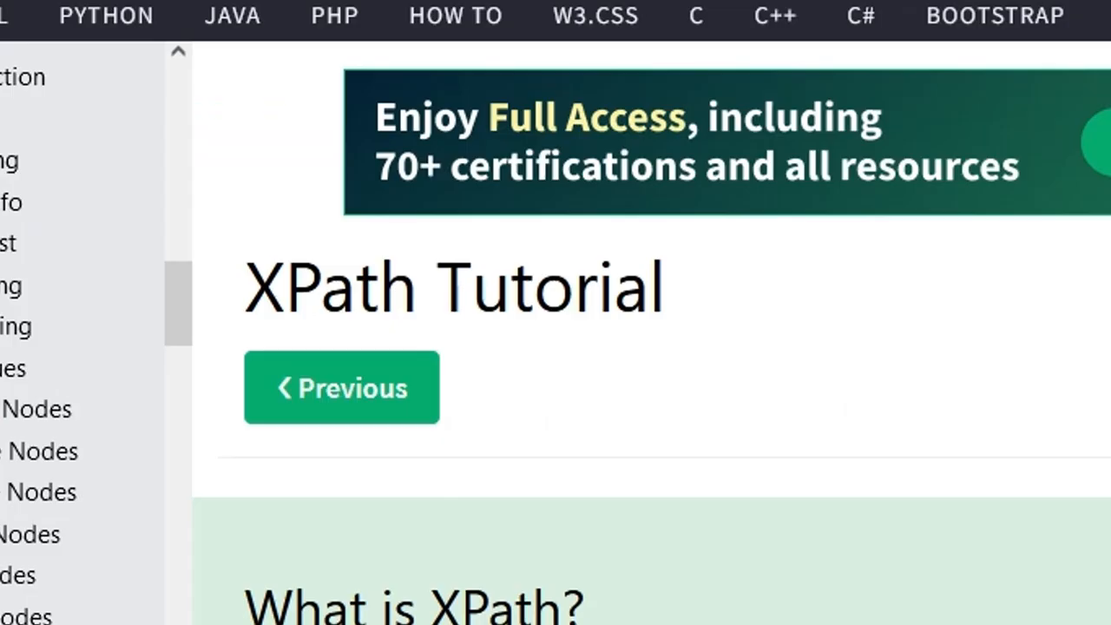
{"action": "right_click", "coordinate": [558, 349]}
{"action": "left_click", "coordinate": [745, 624]}
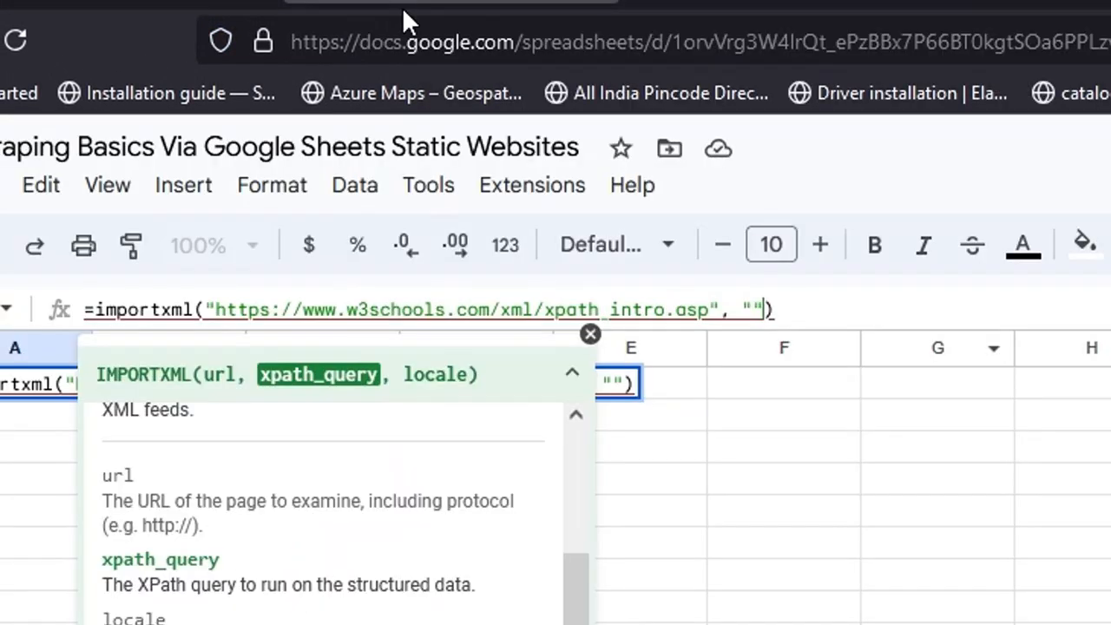
{"action": "left_click", "coordinate": [752, 310]}
{"action": "key", "text": "ctrl+v"}
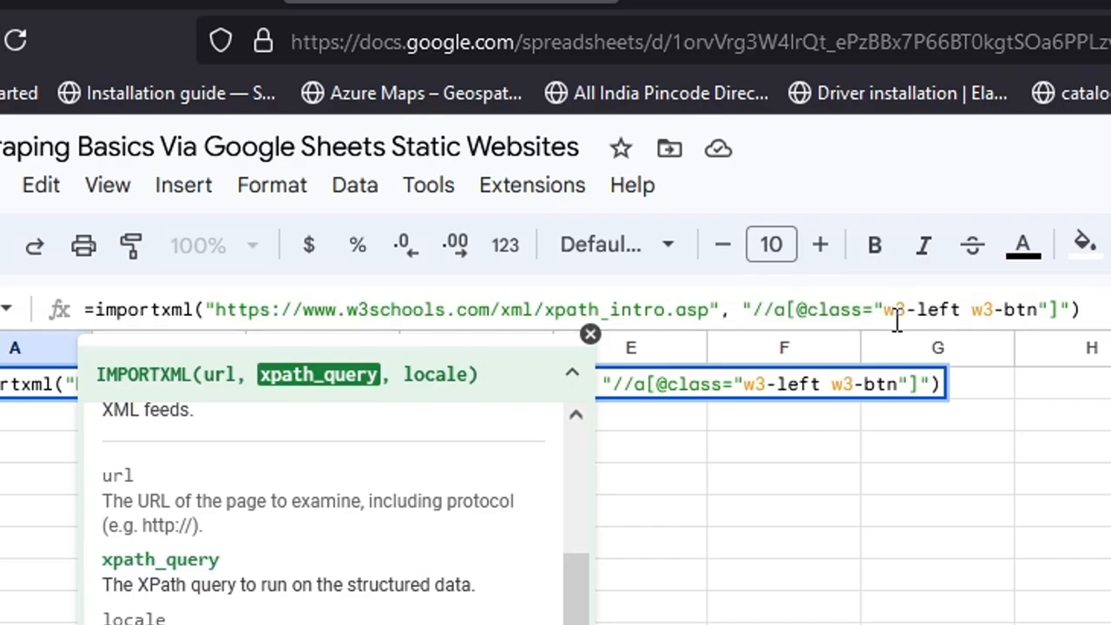
- Replace the double quotes around w3-left w3-btn in the XPath with single quotes and apply the formula
{"action": "key", "text": "BackSpace"}
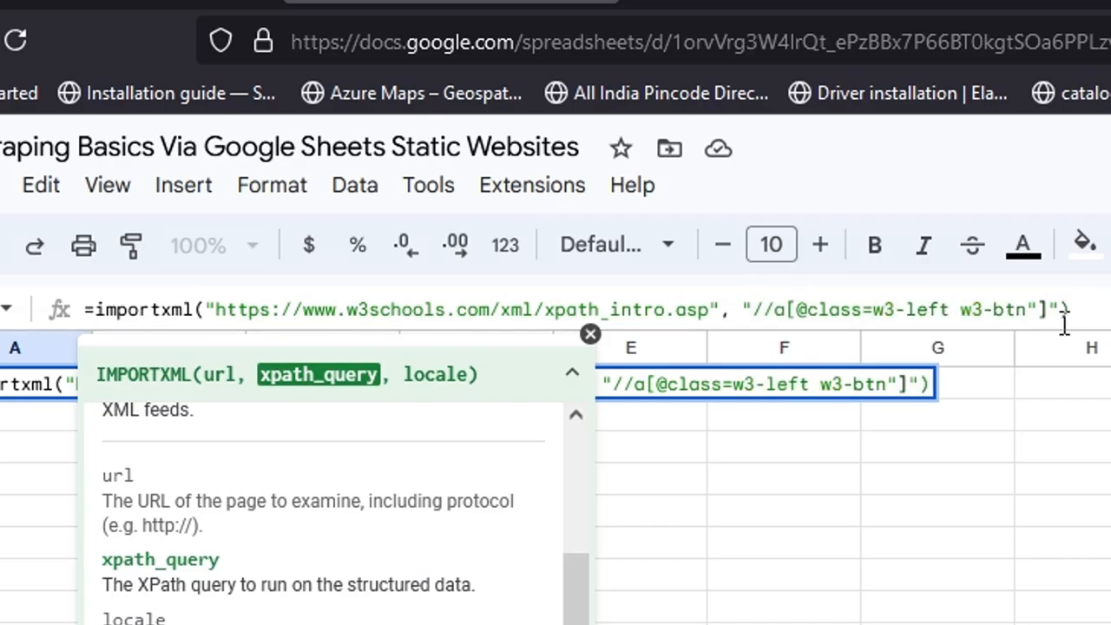
{"action": "type", "text": "'"}
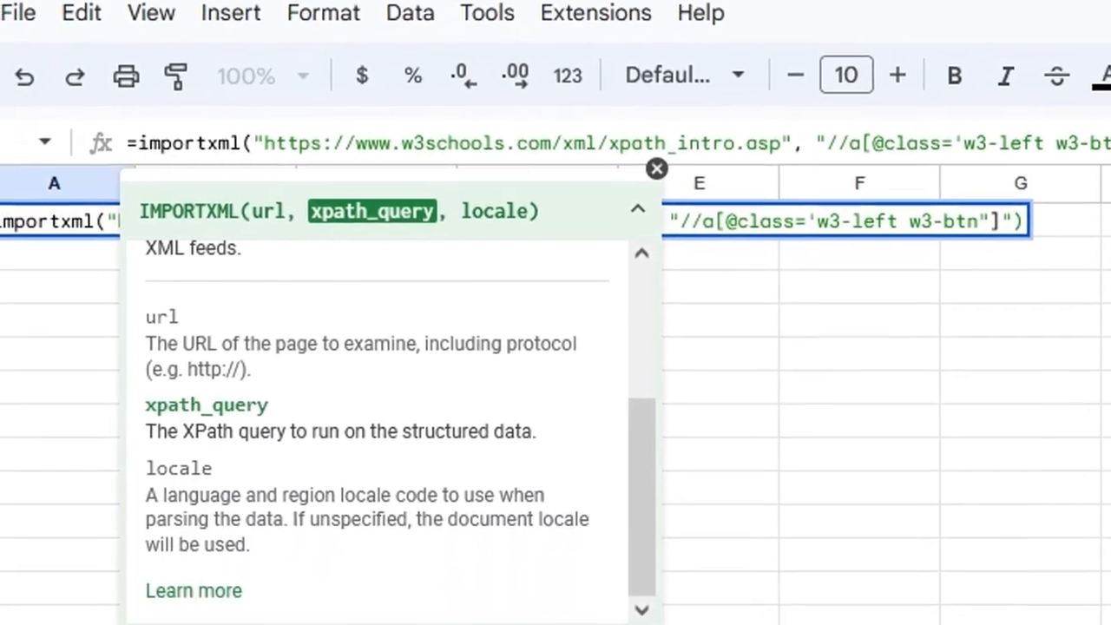
{"action": "key", "text": "BackSpace"}
{"action": "type", "text": "'"}
{"action": "key", "text": "Return"}
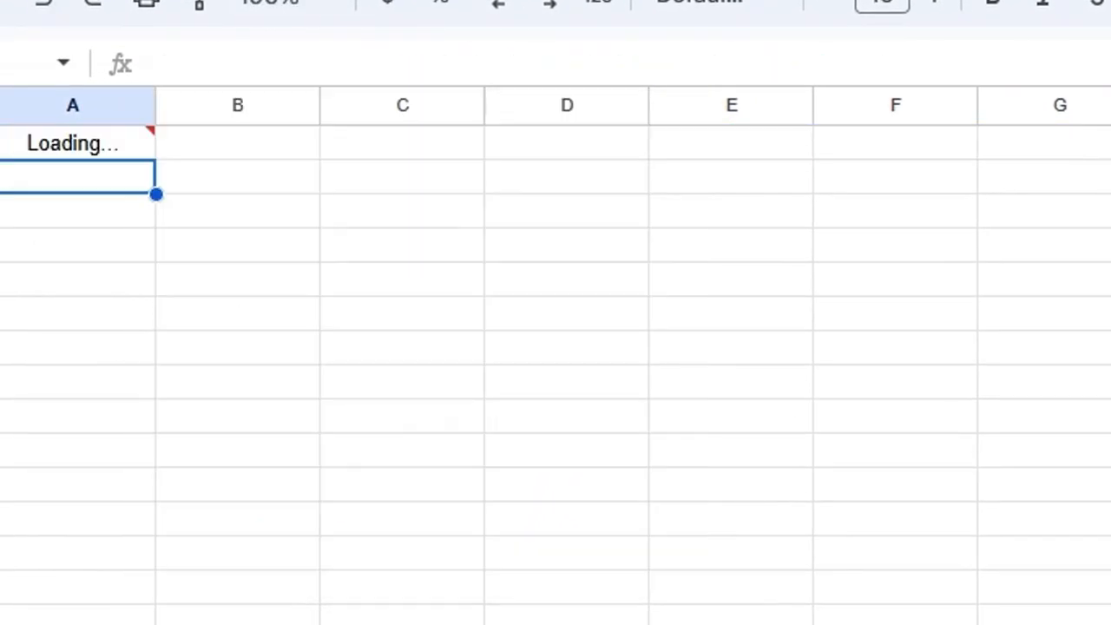
- Reopen the importxml formula in A1 and highlight w3-left in its XPath to review the class value
{"action": "key", "text": "Up"}
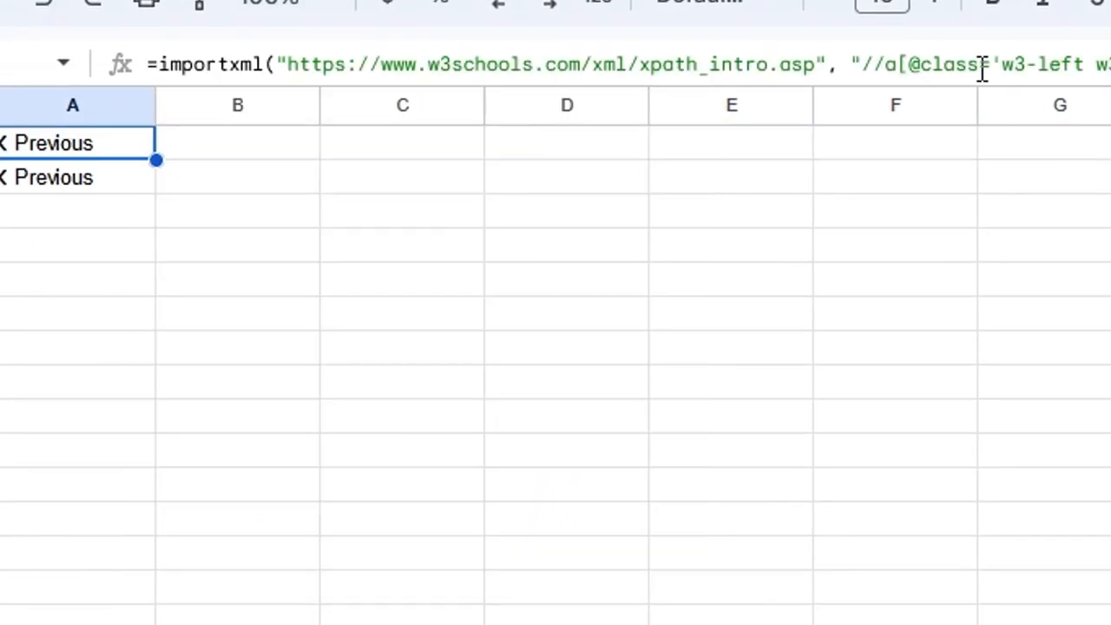
{"action": "left_click", "coordinate": [76, 235]}
{"action": "key", "text": "Up"}
{"action": "key", "text": "Up"}
{"action": "left_click_drag", "start_coordinate": [1003, 66], "coordinate": [1085, 66]}
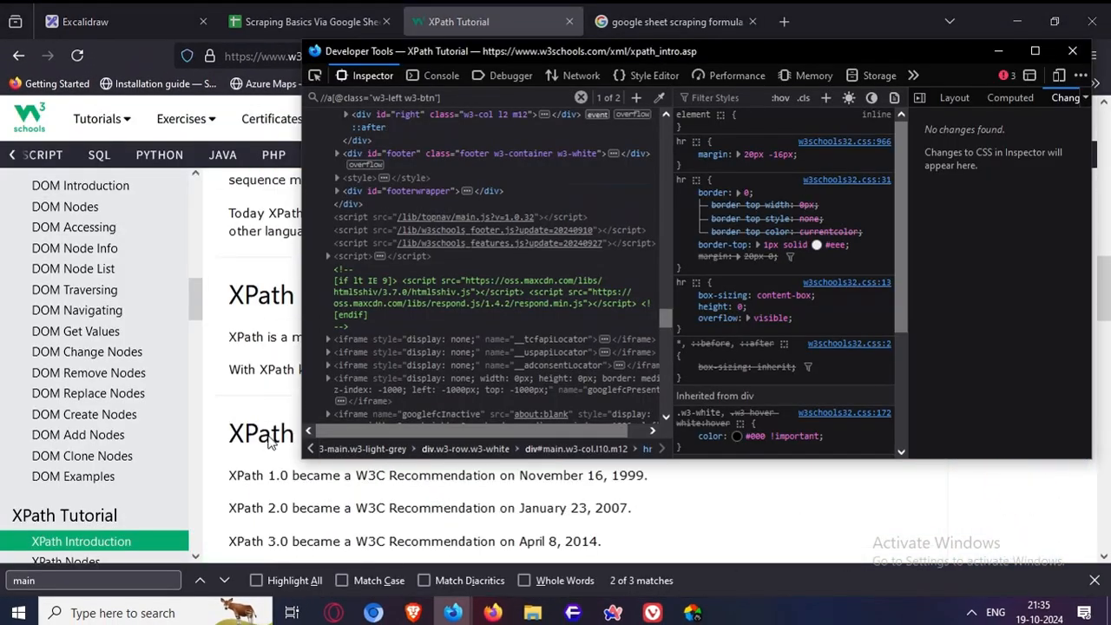
- Examine both Previous buttons on the XPath Tutorial page, and inspect the one beneath the page title
{"action": "scroll", "coordinate": [271, 441], "scroll_direction": "down", "scroll_amount": 10}
{"action": "left_click", "coordinate": [283, 459]}
{"action": "scroll", "coordinate": [274, 432], "scroll_direction": "up", "scroll_amount": 7}
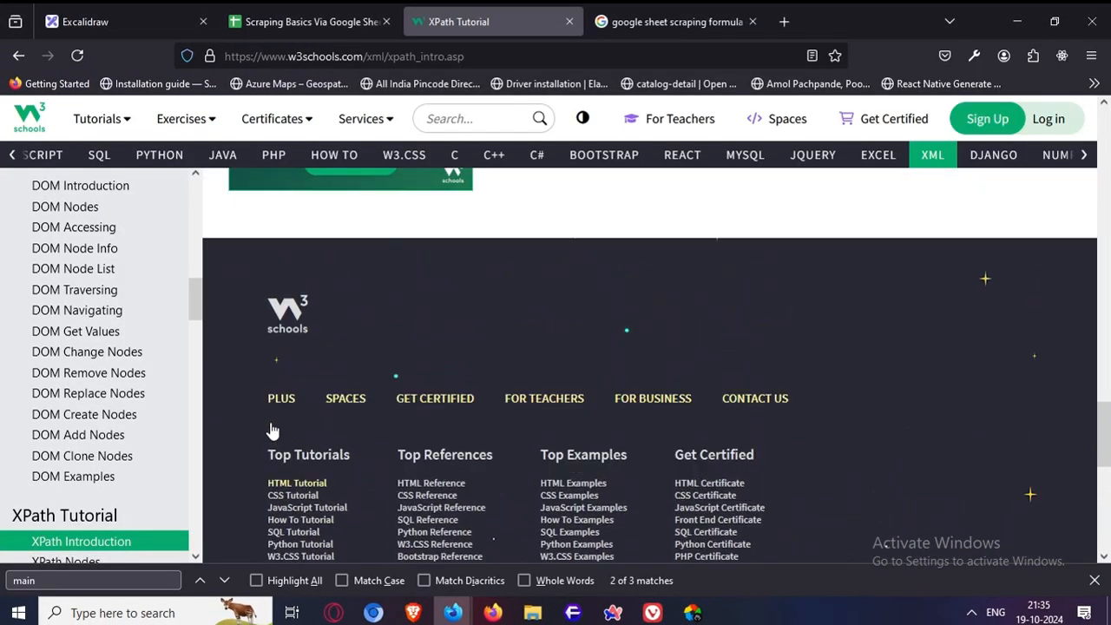
{"action": "scroll", "coordinate": [314, 411], "scroll_direction": "up", "scroll_amount": 4}
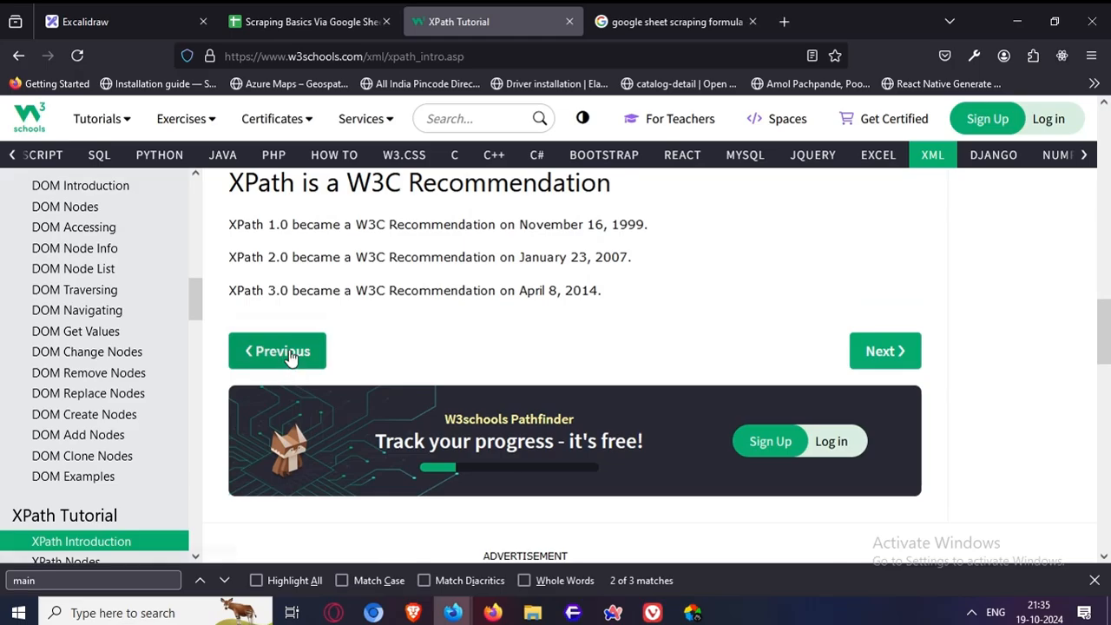
{"action": "right_click", "coordinate": [289, 350]}
{"action": "scroll", "coordinate": [605, 365], "scroll_direction": "up", "scroll_amount": 8}
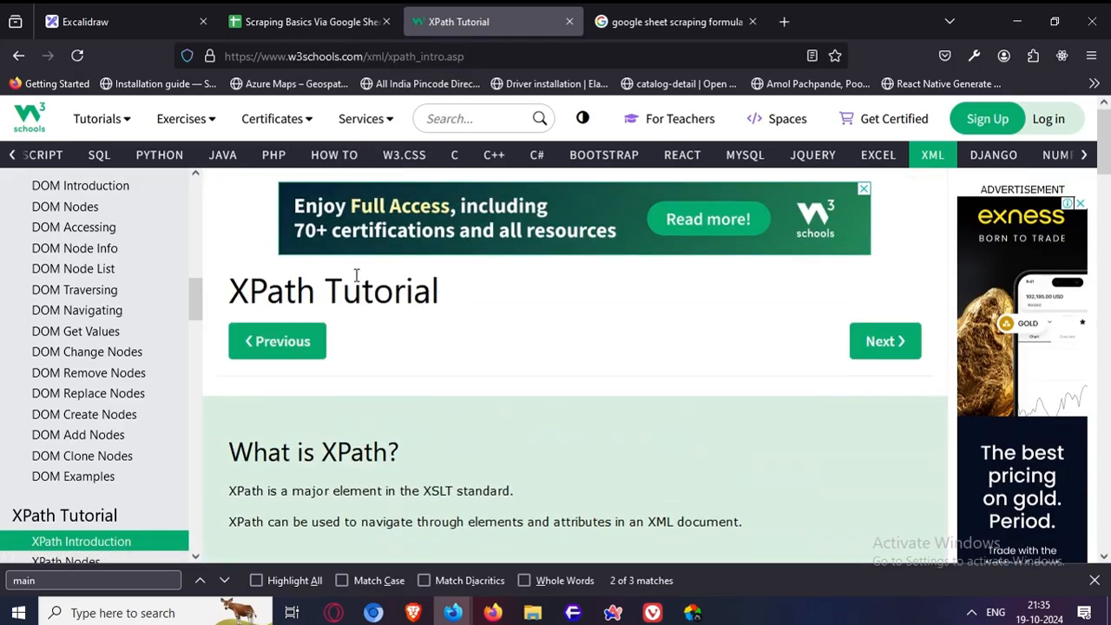
{"action": "right_click", "coordinate": [288, 343]}
{"action": "left_click", "coordinate": [326, 329]}
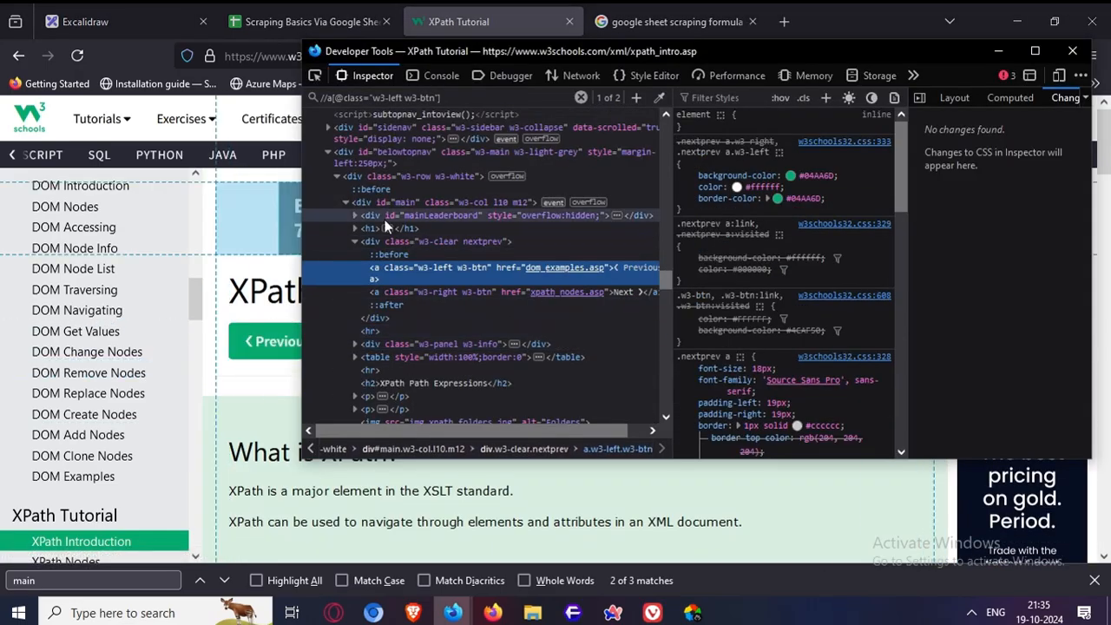
{"action": "left_click", "coordinate": [318, 26]}
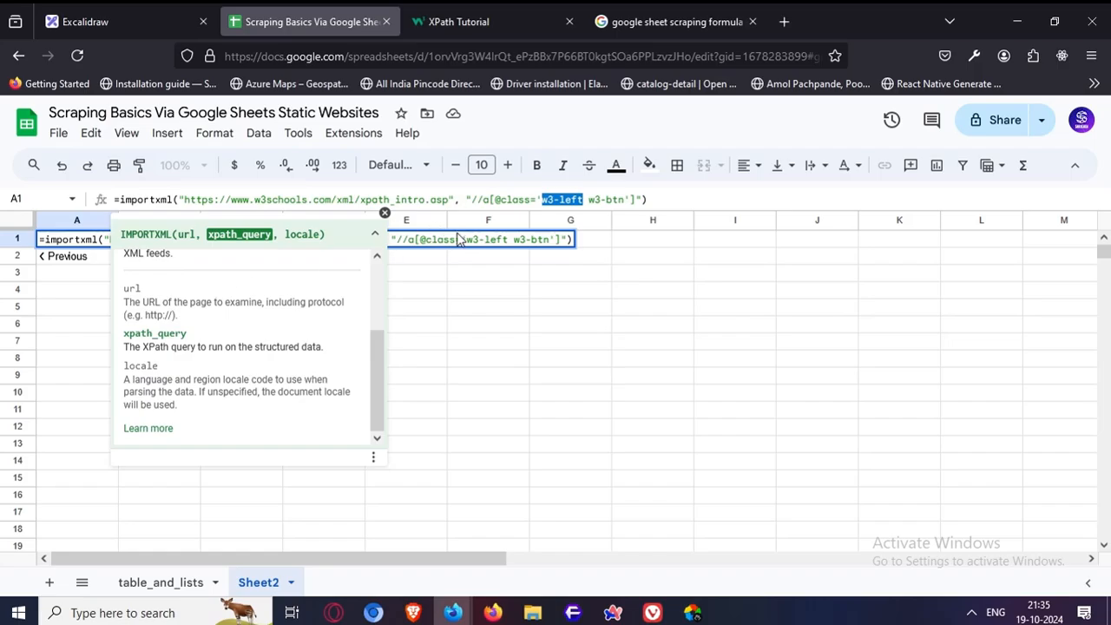
{"action": "key", "text": "Return"}
{"action": "left_click", "coordinate": [81, 243]}
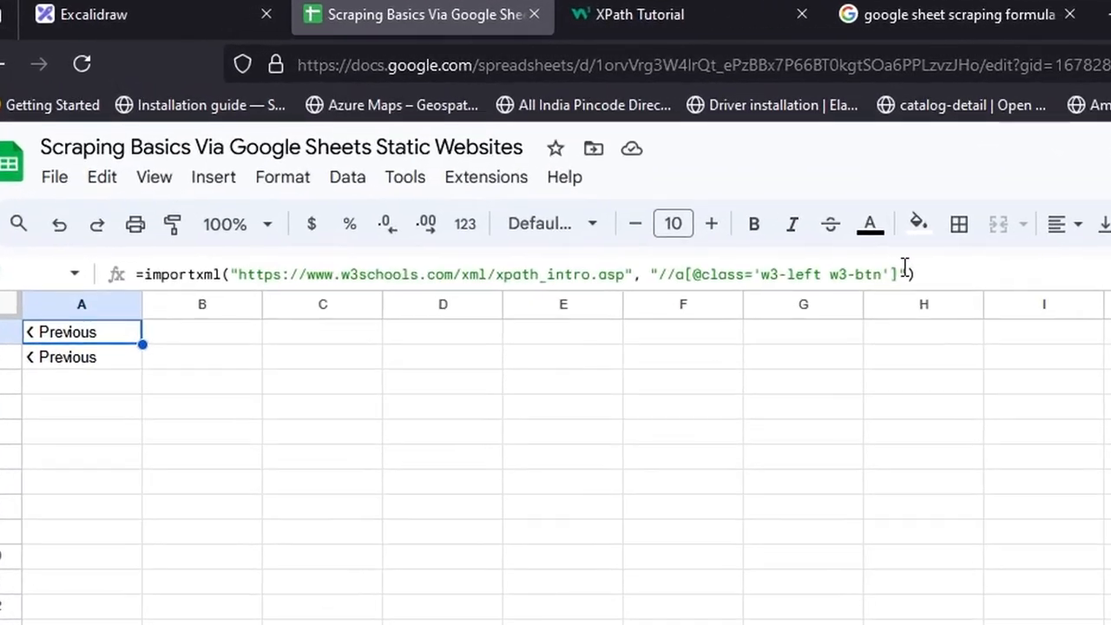
{"action": "left_click", "coordinate": [905, 269]}
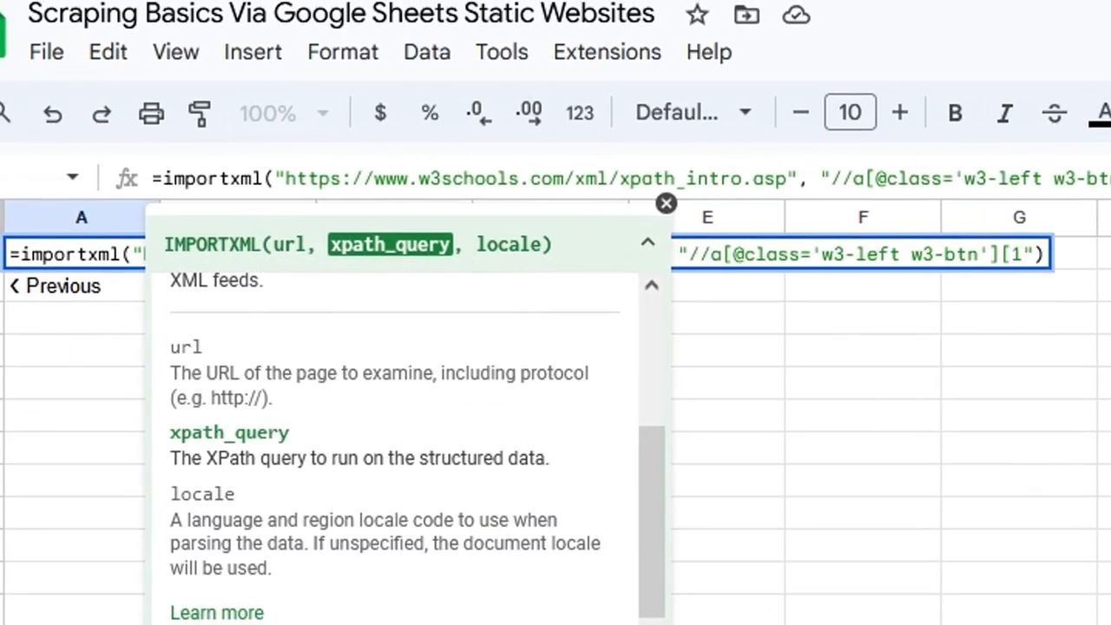
{"action": "key", "text": "Return"}
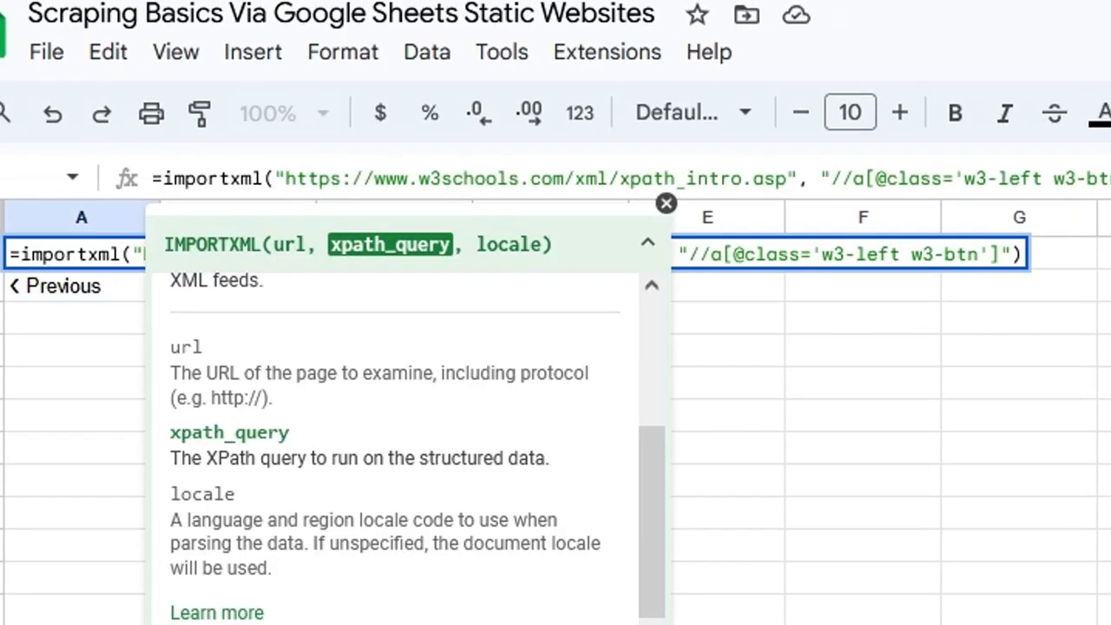
{"action": "type", "text": "("}
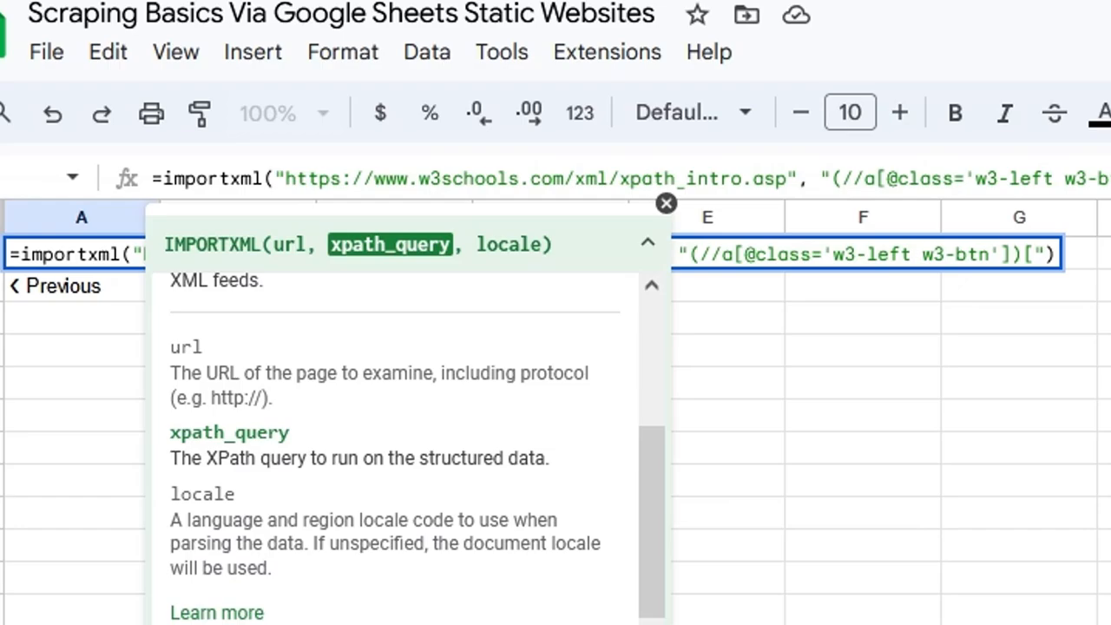
{"action": "key", "text": "Return"}
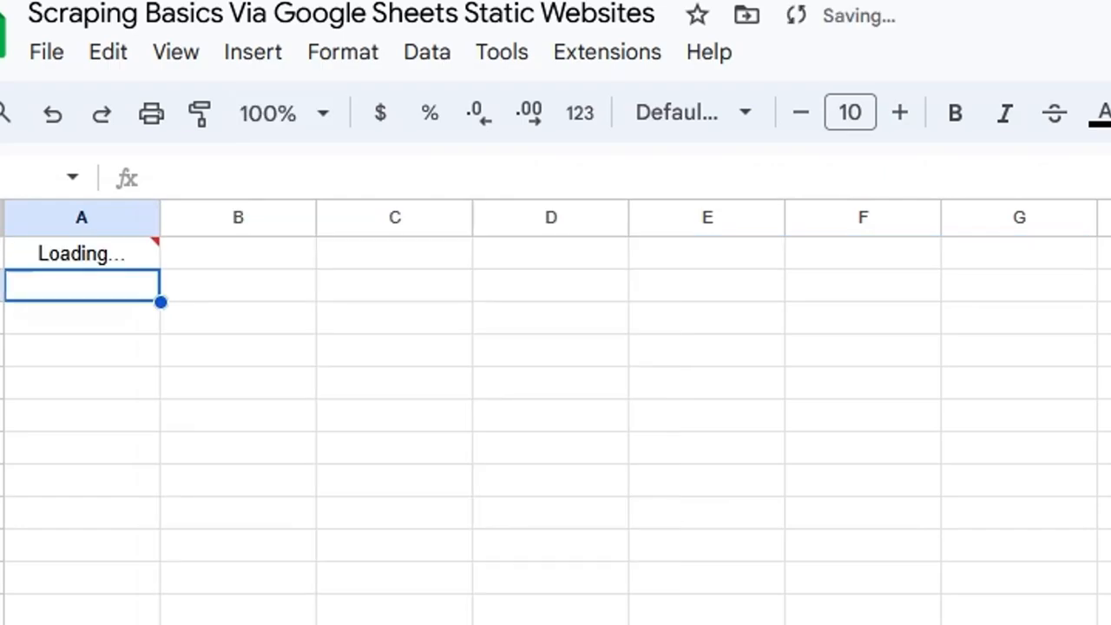
- Widen column A slightly and review the complete importxml formula in A1
{"action": "left_click", "coordinate": [89, 258]}
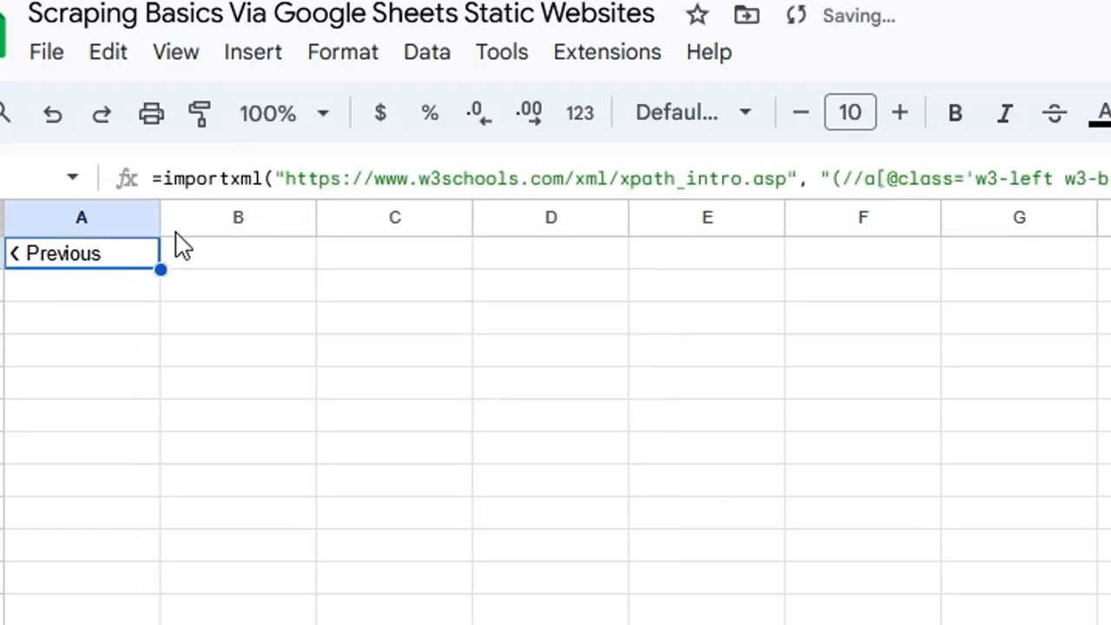
{"action": "left_click_drag", "start_coordinate": [161, 217], "coordinate": [209, 217]}
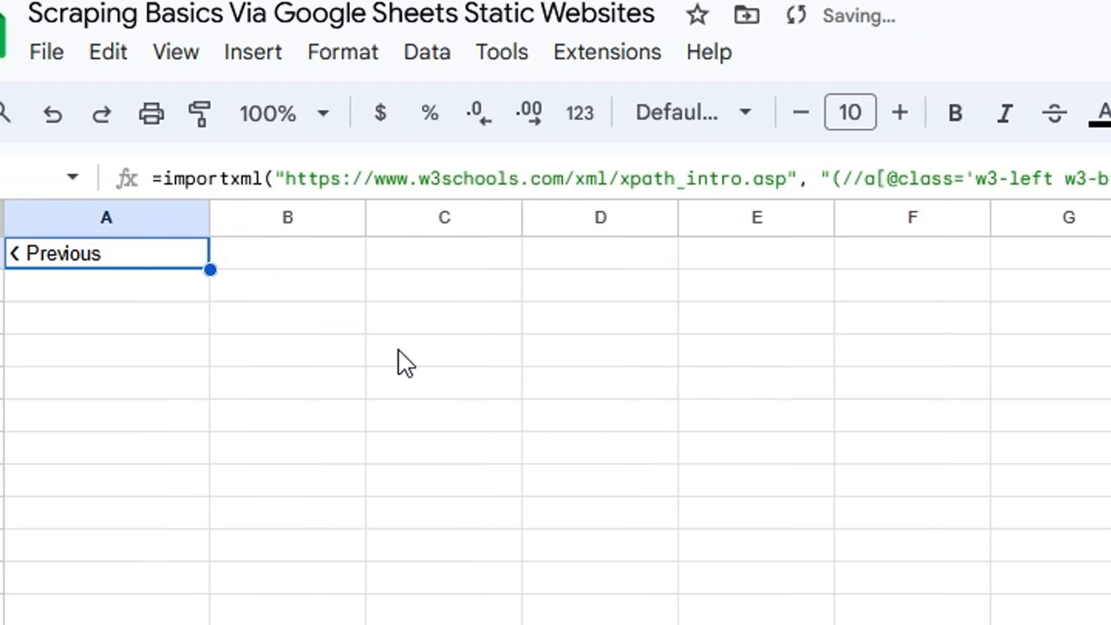
{"action": "double_click", "coordinate": [203, 267]}
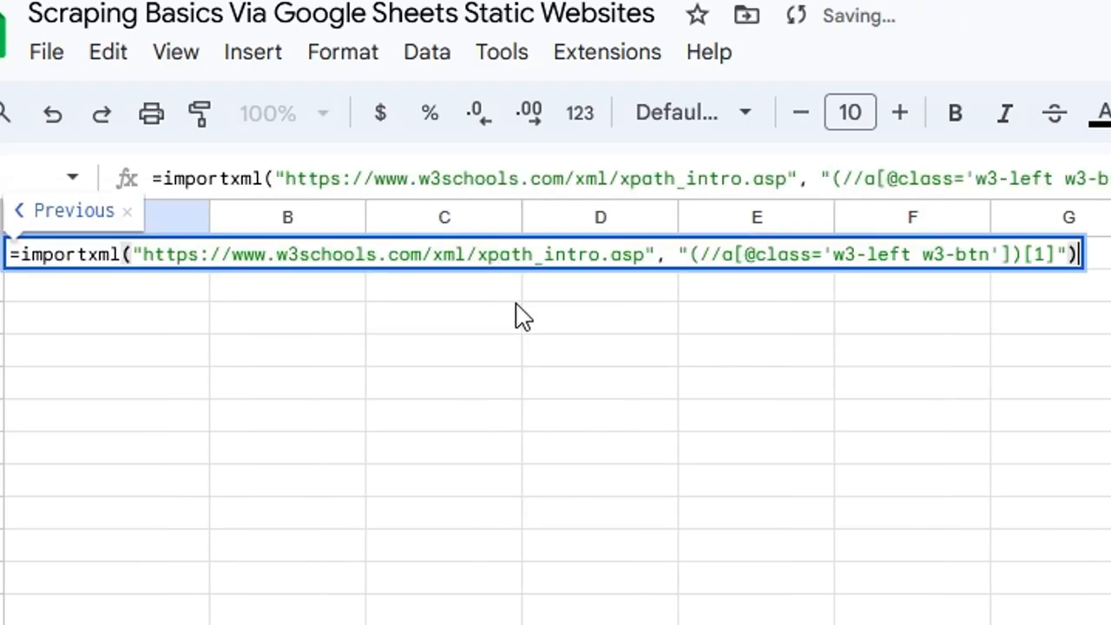
{"action": "key", "text": "Escape"}
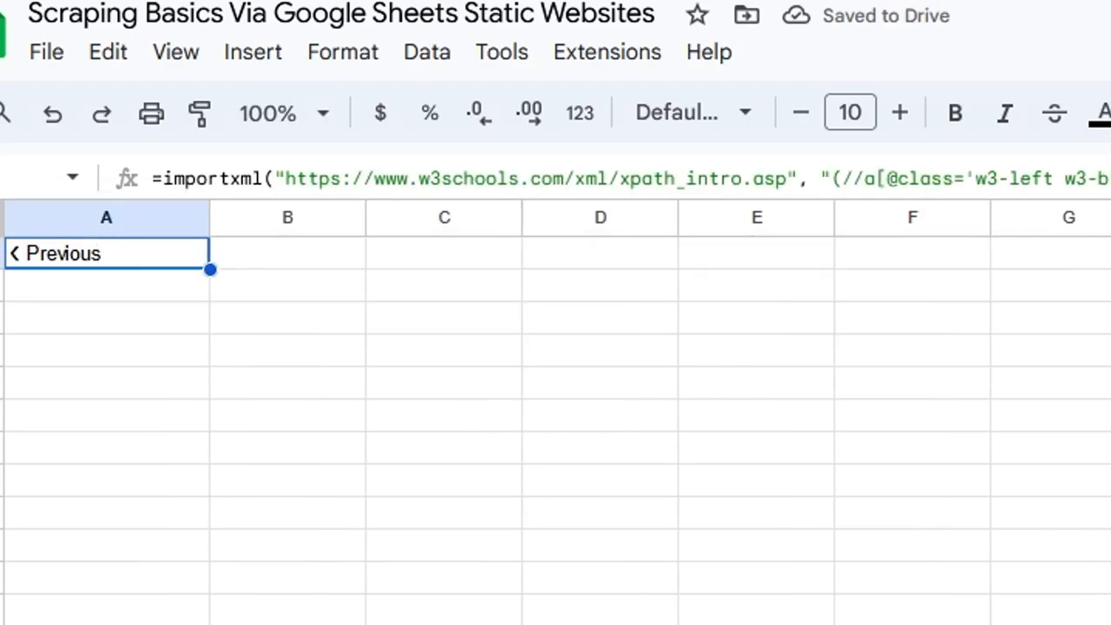
- Inspect the Previous button beneath the XPath Tutorial title and examine its link text and href value in the HTML
{"action": "left_click", "coordinate": [197, 340]}
{"action": "left_click", "coordinate": [114, 257]}
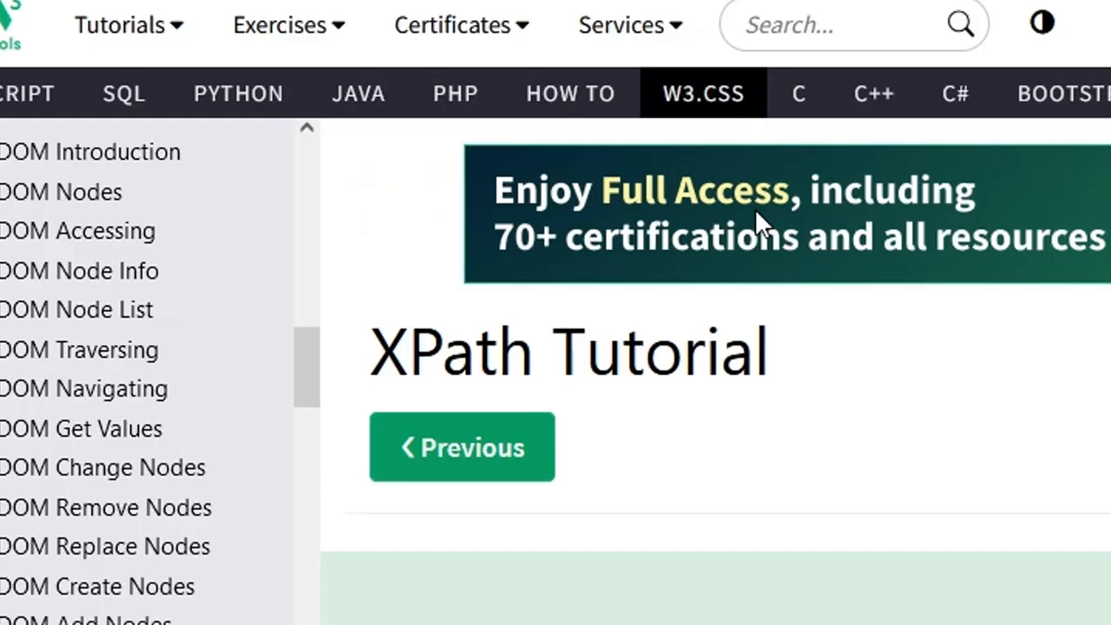
{"action": "scroll", "coordinate": [579, 317], "scroll_direction": "down", "scroll_amount": 2}
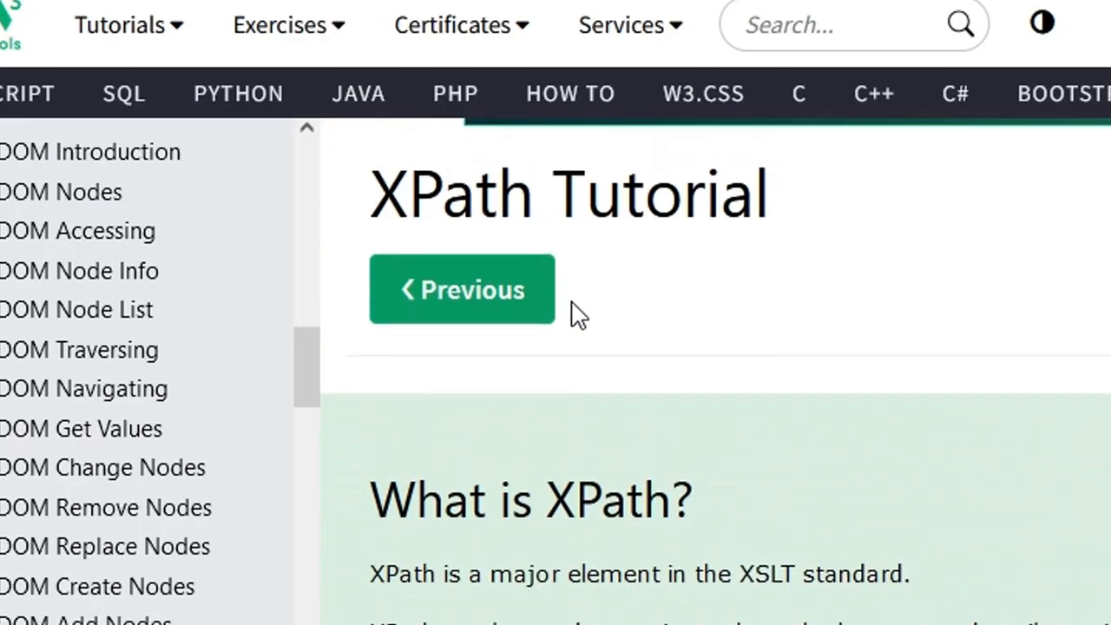
{"action": "right_click", "coordinate": [476, 306]}
{"action": "key", "text": "q"}
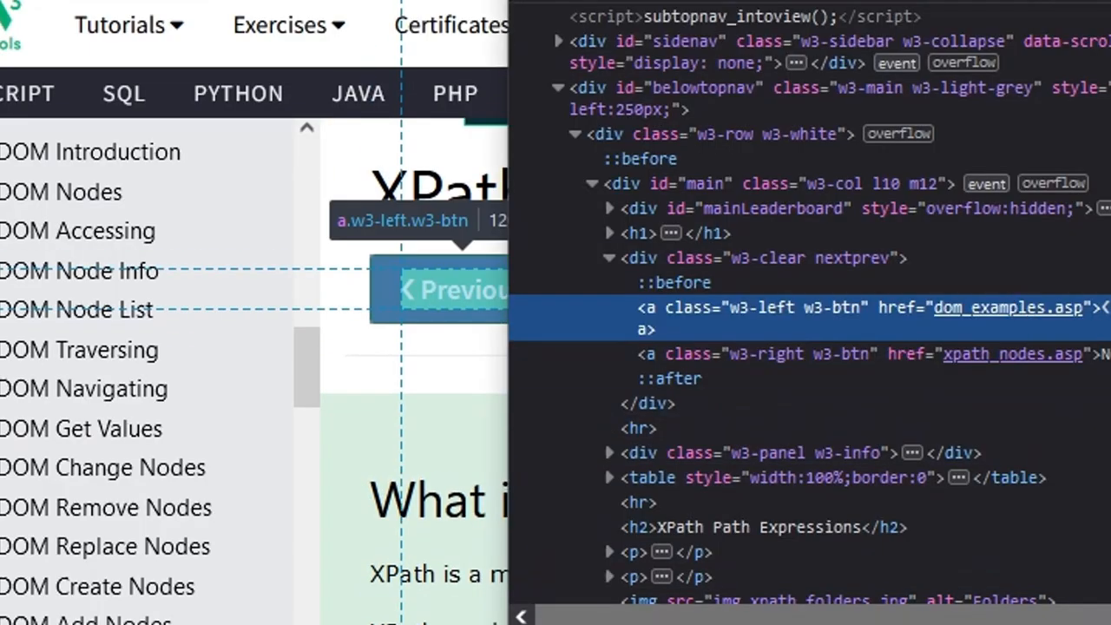
{"action": "double_click", "coordinate": [1105, 287]}
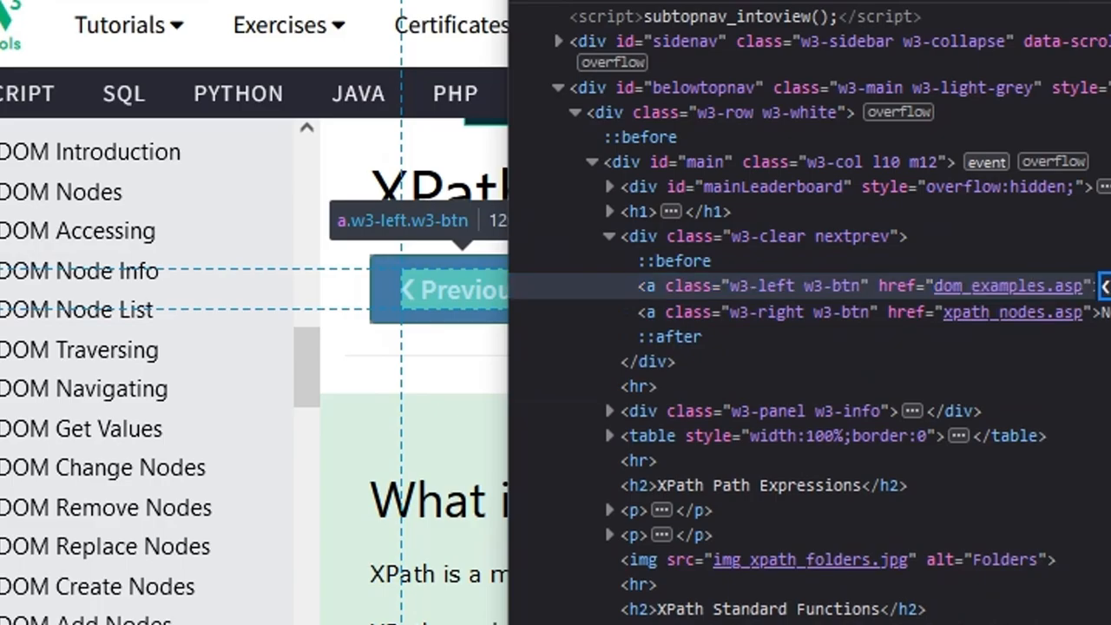
{"action": "left_click", "coordinate": [940, 192]}
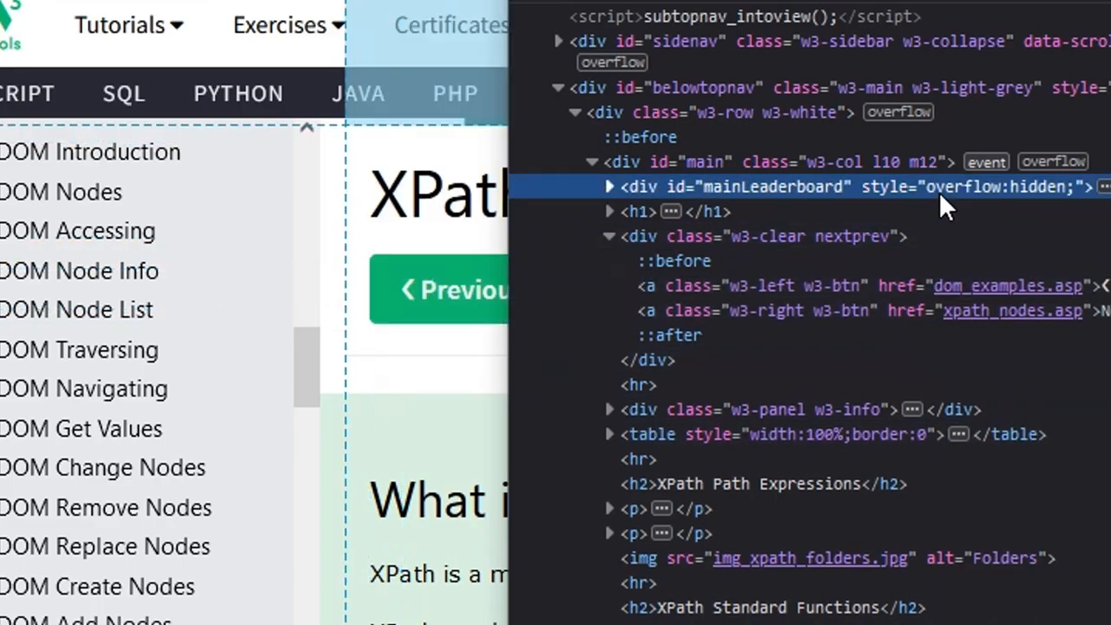
{"action": "double_click", "coordinate": [935, 286]}
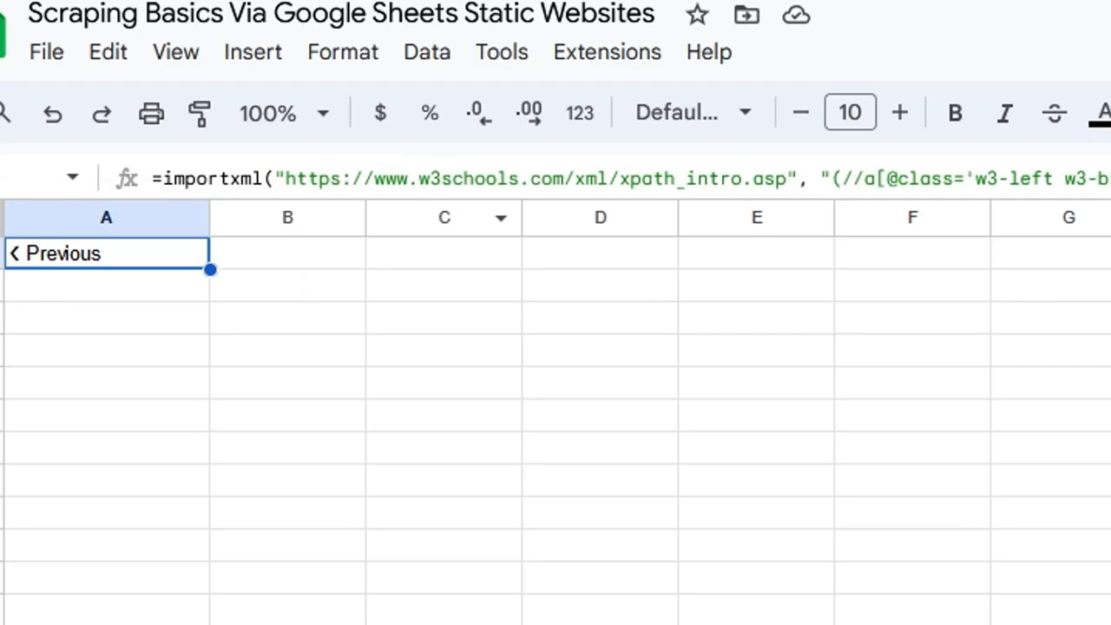
{"action": "left_click", "coordinate": [1068, 179]}
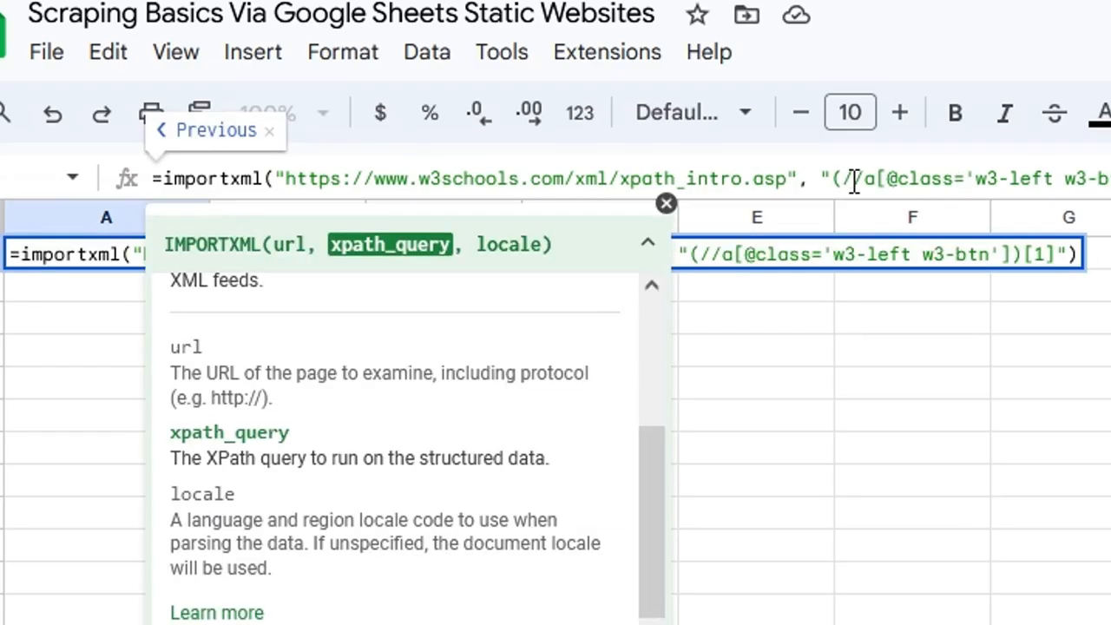
{"action": "type", "text": "/@href"}
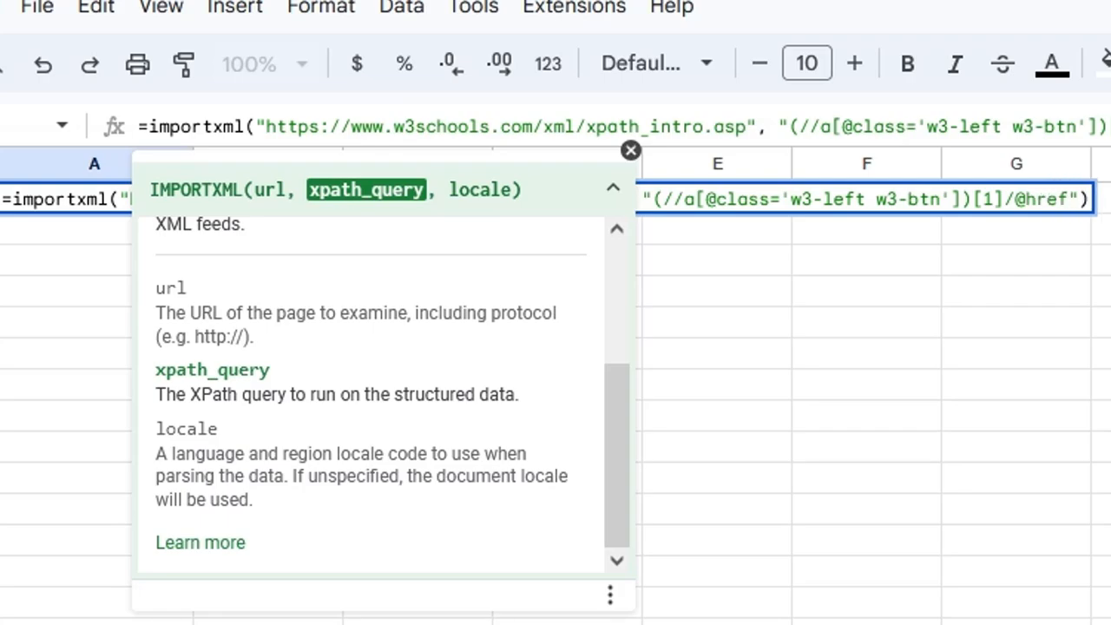
{"action": "key", "text": "Return"}
{"action": "left_click", "coordinate": [146, 208]}
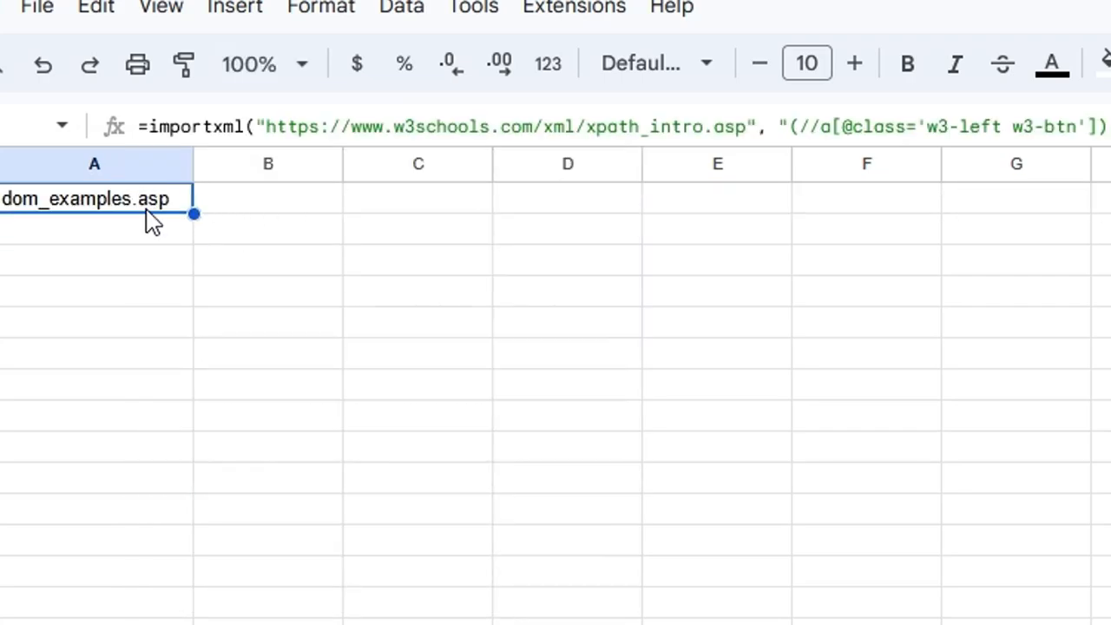
- Fit column A's width to its contents and reselect cell A1
{"action": "left_click_drag", "start_coordinate": [193, 178], "coordinate": [432, 178]}
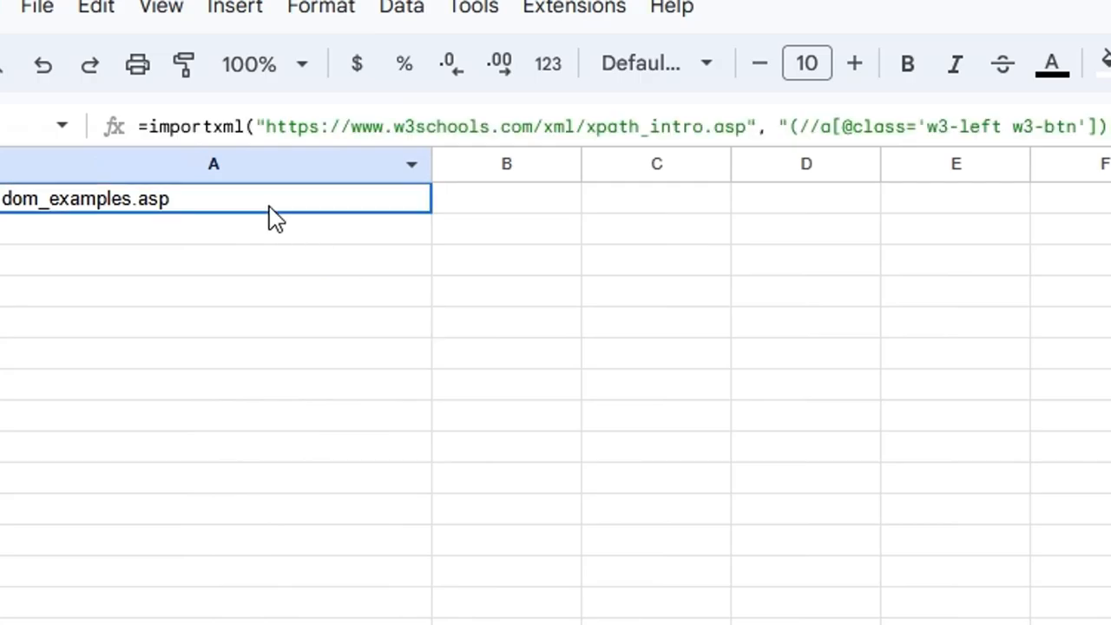
{"action": "double_click", "coordinate": [431, 169]}
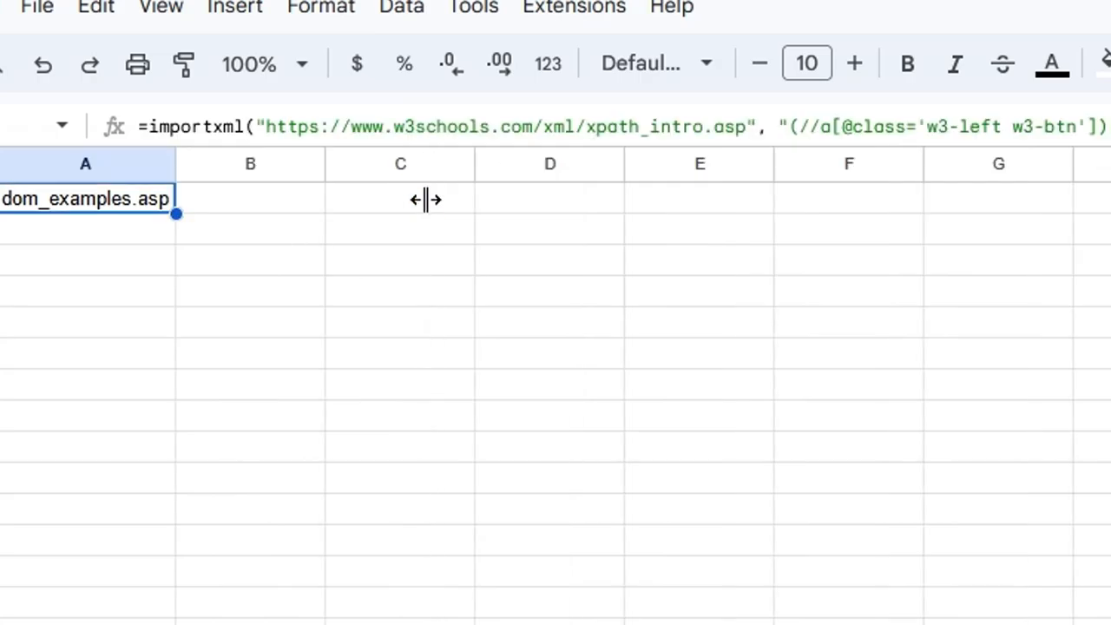
{"action": "left_click", "coordinate": [417, 415]}
{"action": "left_click", "coordinate": [139, 204]}
{"action": "key", "text": "Right"}
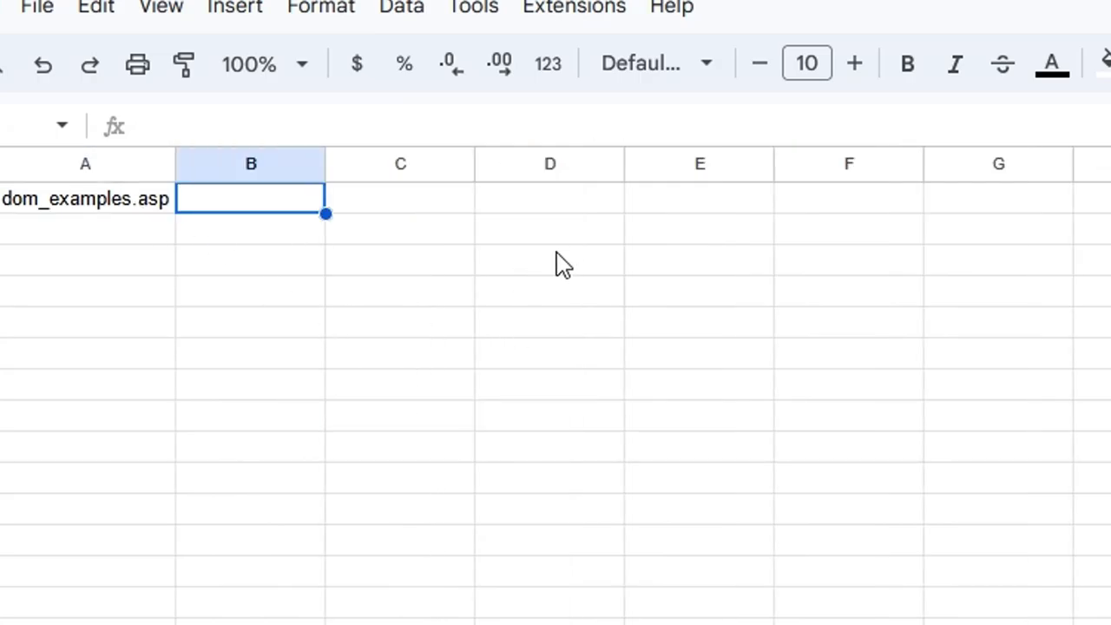
{"action": "key", "text": "Right"}
{"action": "key", "text": "Right"}
{"action": "left_click", "coordinate": [86, 202]}
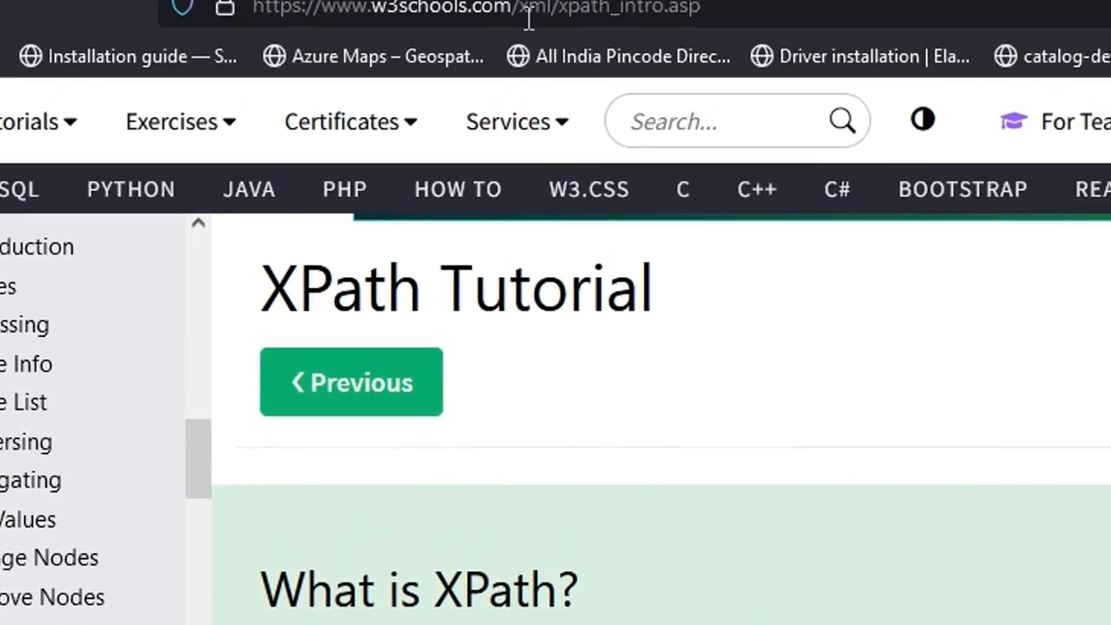
{"action": "left_click_drag", "start_coordinate": [461, 109], "coordinate": [647, 109]}
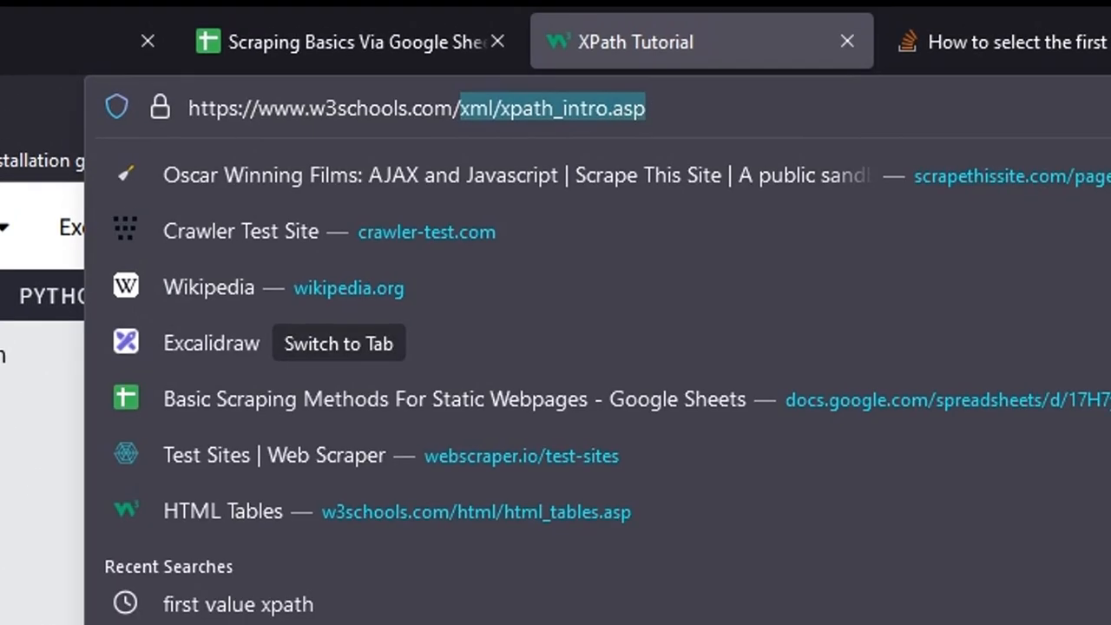
{"action": "type", "text": "robots"}
{"action": "key", "text": "ctrl+z"}
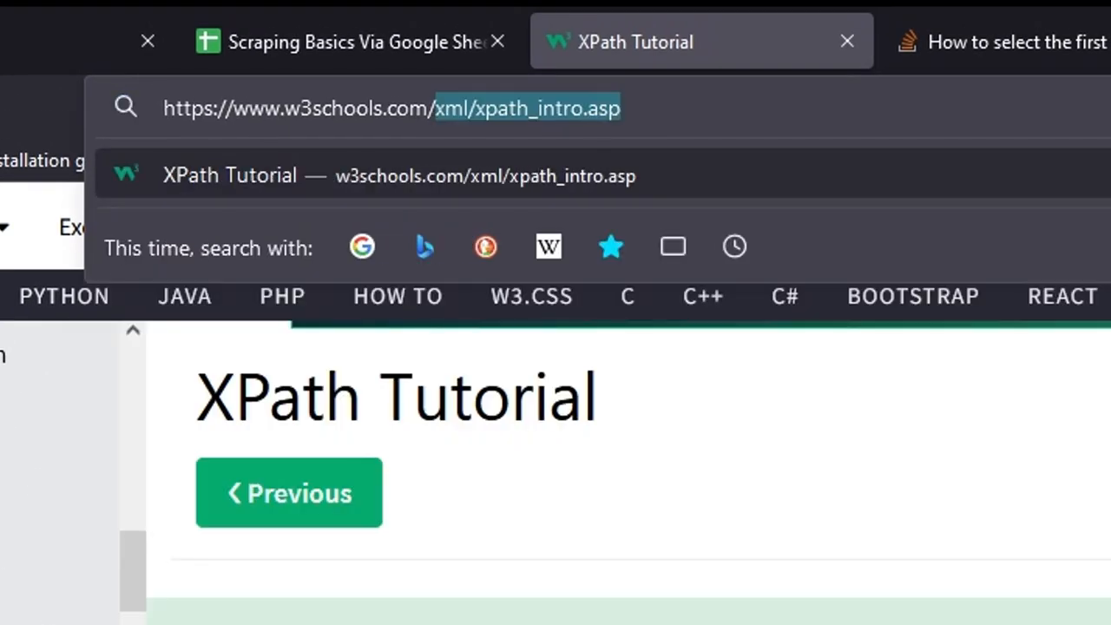
- Inspect the XML HOME link in the XPath Tutorial page's sidebar and highlight its target attribute in the HTML
{"action": "scroll", "coordinate": [608, 473], "scroll_direction": "up", "scroll_amount": 2}
{"action": "scroll", "coordinate": [112, 578], "scroll_direction": "up", "scroll_amount": 8}
{"action": "left_click", "coordinate": [169, 573]}
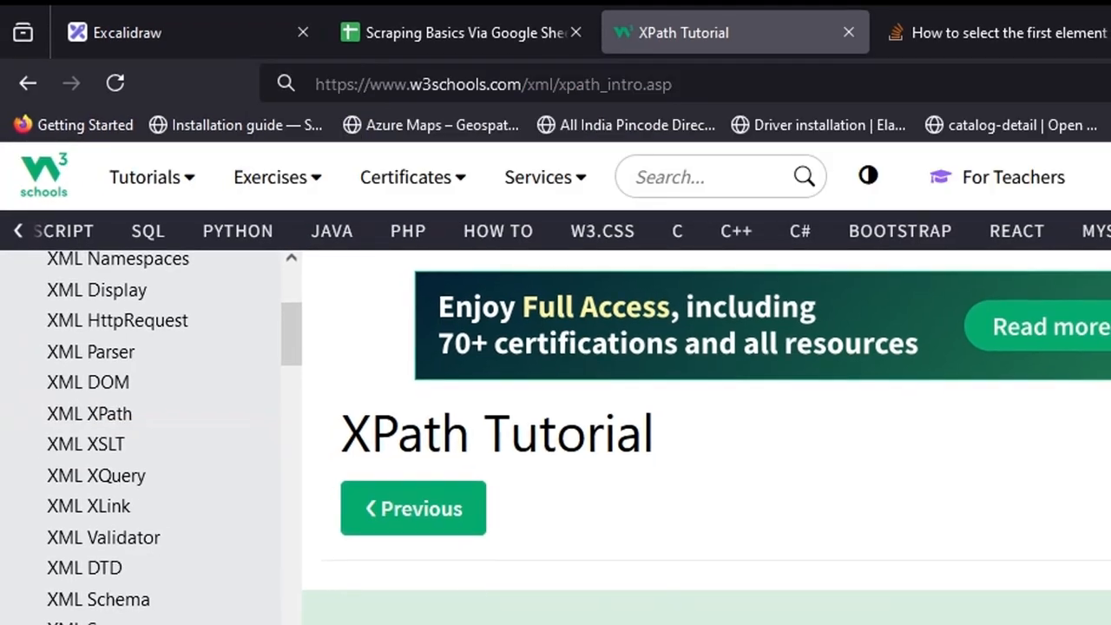
{"action": "scroll", "coordinate": [111, 562], "scroll_direction": "up", "scroll_amount": 2}
{"action": "scroll", "coordinate": [274, 437], "scroll_direction": "up", "scroll_amount": 3}
{"action": "right_click", "coordinate": [138, 326]}
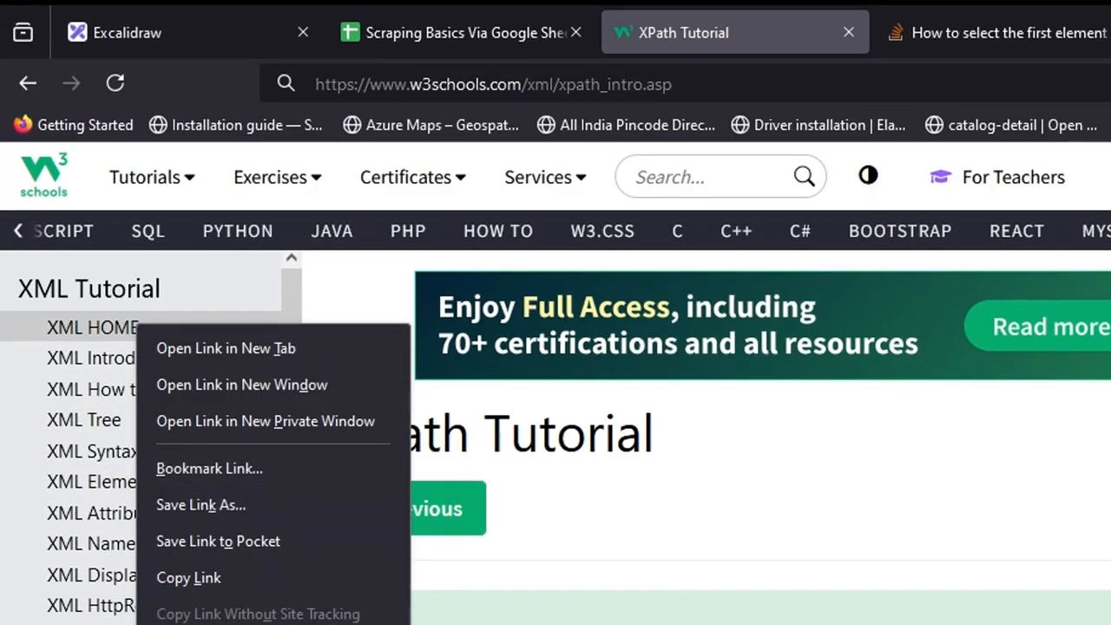
{"action": "key", "text": "q"}
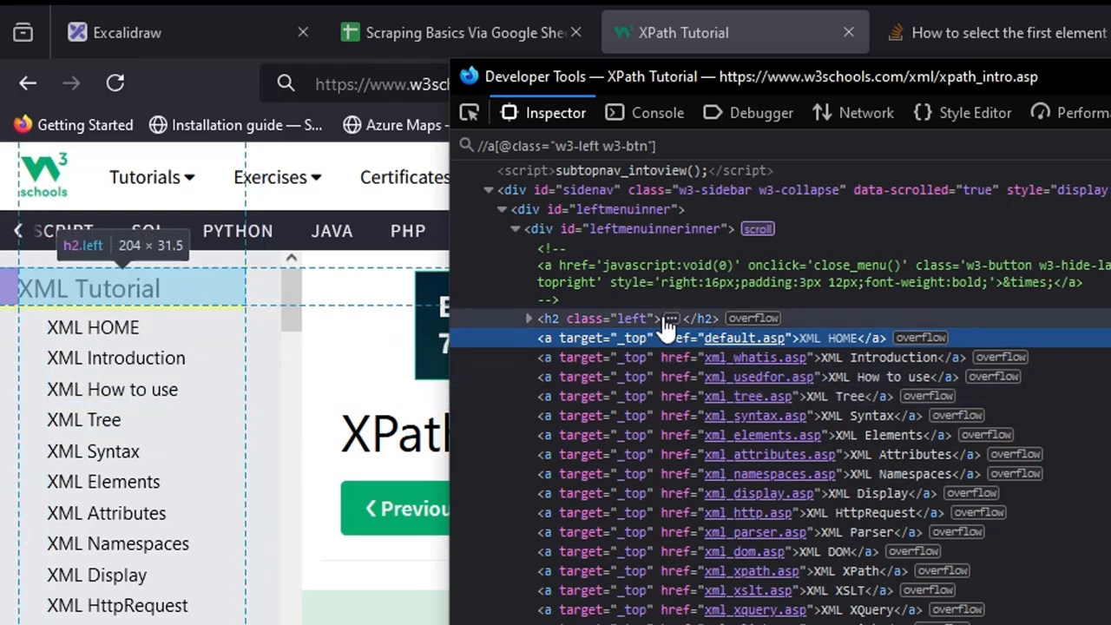
{"action": "double_click", "coordinate": [639, 337]}
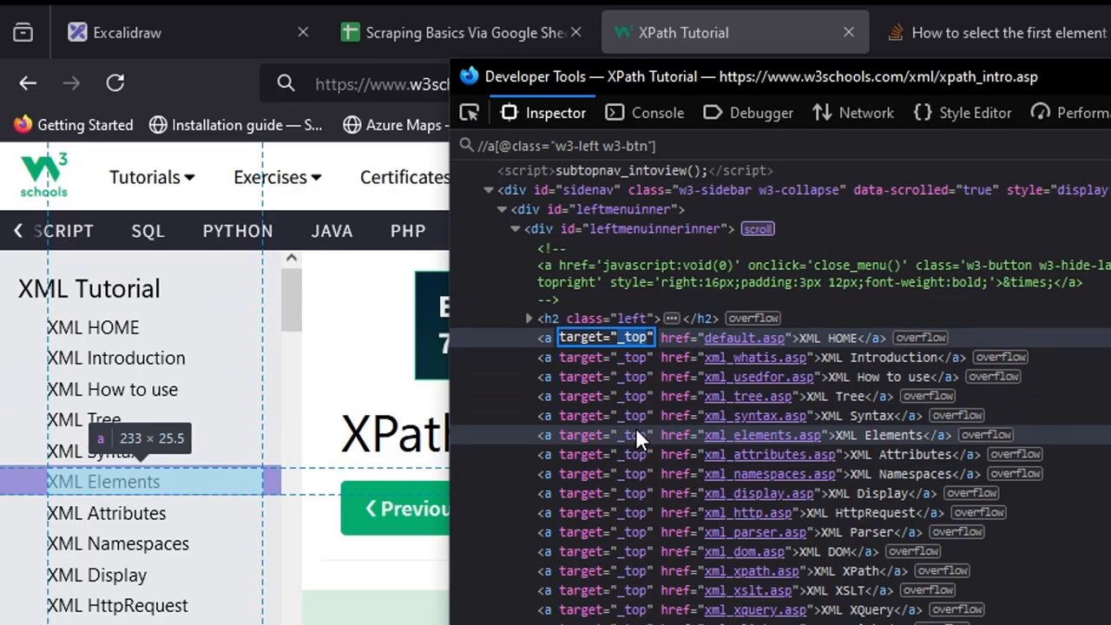
- Examine the target attributes of the remaining sidebar links in the HTML, including the XSLT Introduction link
{"action": "scroll", "coordinate": [840, 491], "scroll_direction": "down", "scroll_amount": 10}
{"action": "scroll", "coordinate": [840, 497], "scroll_direction": "down", "scroll_amount": 5}
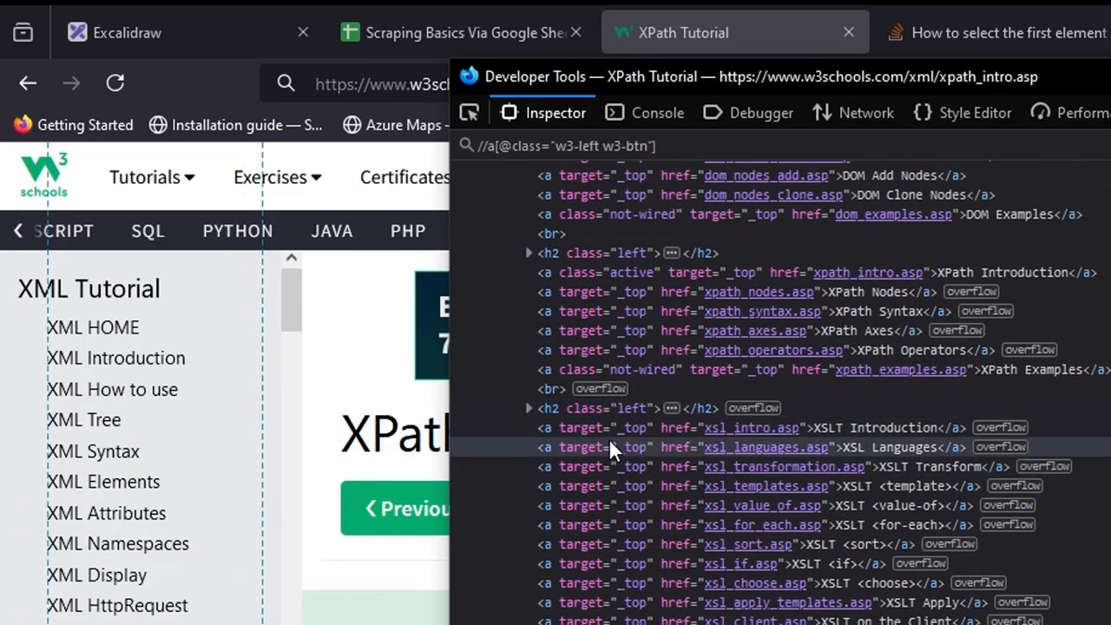
{"action": "double_click", "coordinate": [632, 426]}
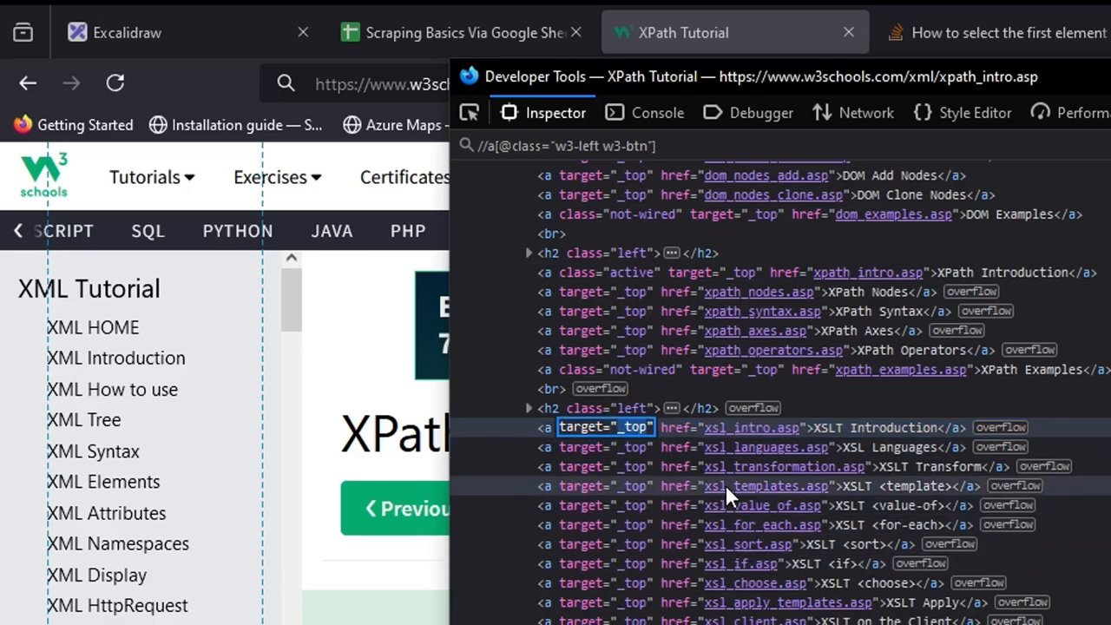
{"action": "scroll", "coordinate": [746, 512], "scroll_direction": "down", "scroll_amount": 10}
{"action": "scroll", "coordinate": [629, 368], "scroll_direction": "up", "scroll_amount": 5}
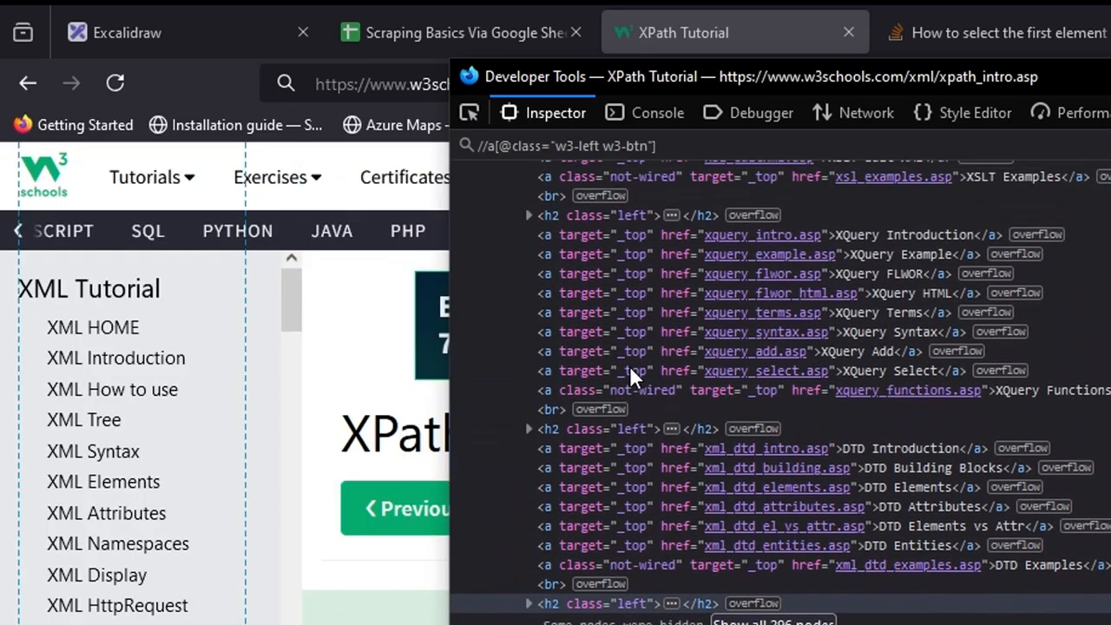
{"action": "scroll", "coordinate": [760, 456], "scroll_direction": "down", "scroll_amount": 6}
{"action": "scroll", "coordinate": [754, 439], "scroll_direction": "up", "scroll_amount": 12}
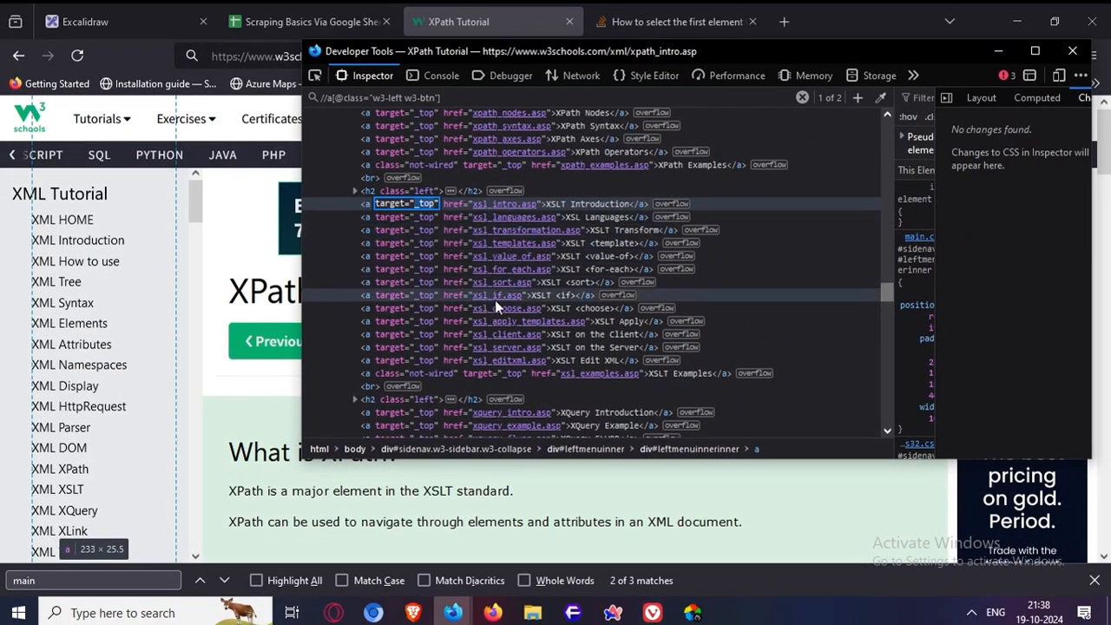
- Return to the spreadsheet and replace class='w3-left w3-btn' in the A1 formula's XPath with _top
{"action": "left_click", "coordinate": [303, 22]}
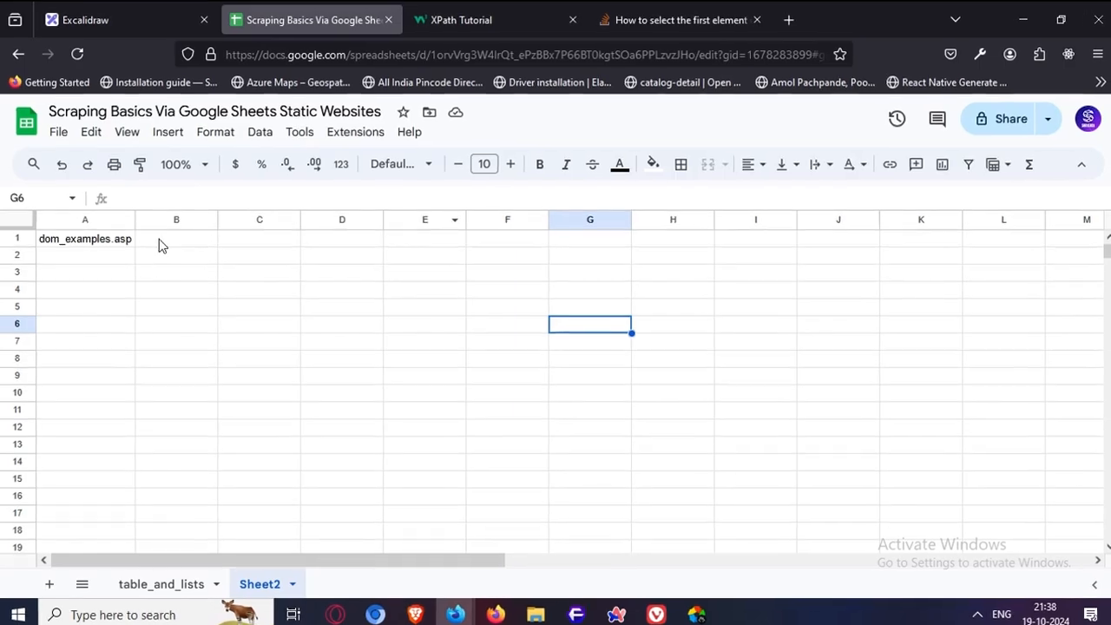
{"action": "left_click", "coordinate": [105, 238]}
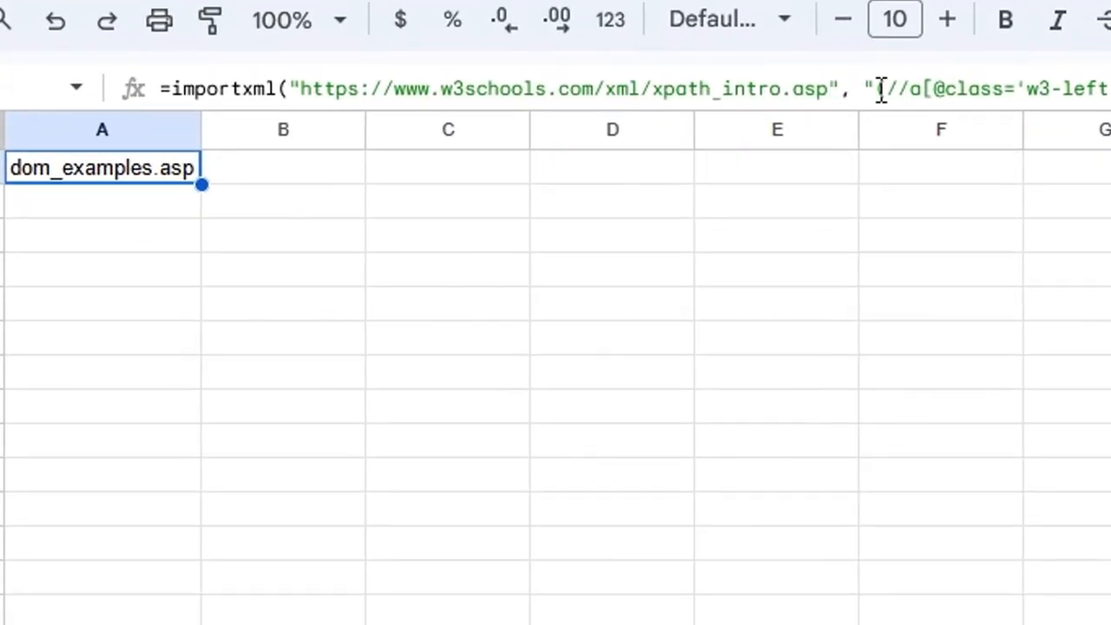
{"action": "left_click_drag", "start_coordinate": [877, 90], "coordinate": [1110, 90]}
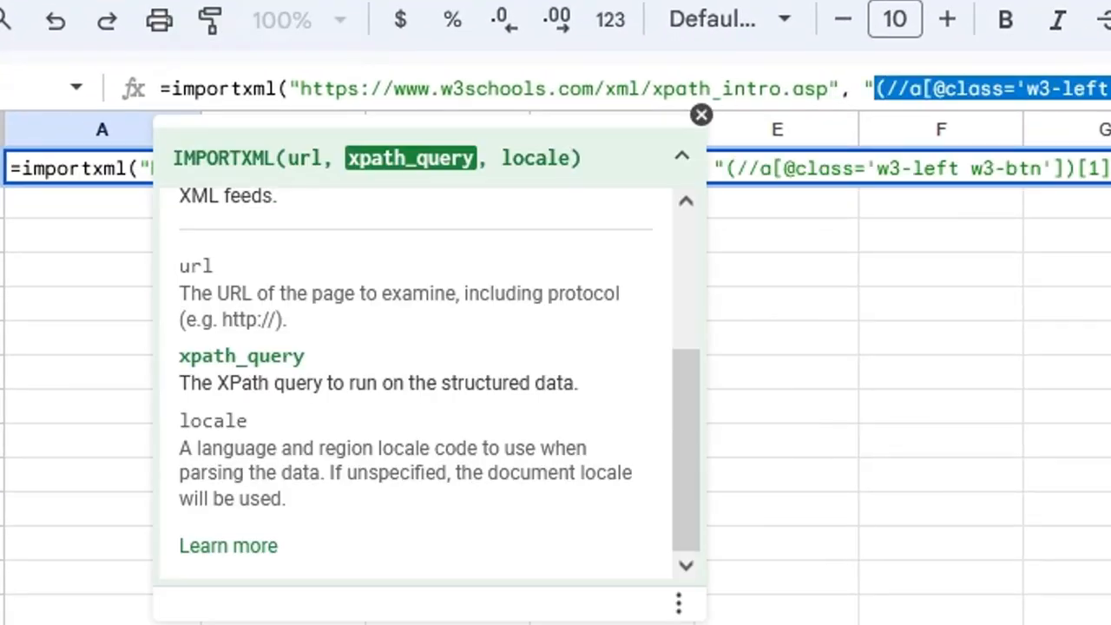
{"action": "left_click", "coordinate": [1023, 89]}
{"action": "left_click_drag", "start_coordinate": [945, 89], "coordinate": [1110, 90]}
{"action": "left_click", "coordinate": [1063, 91]}
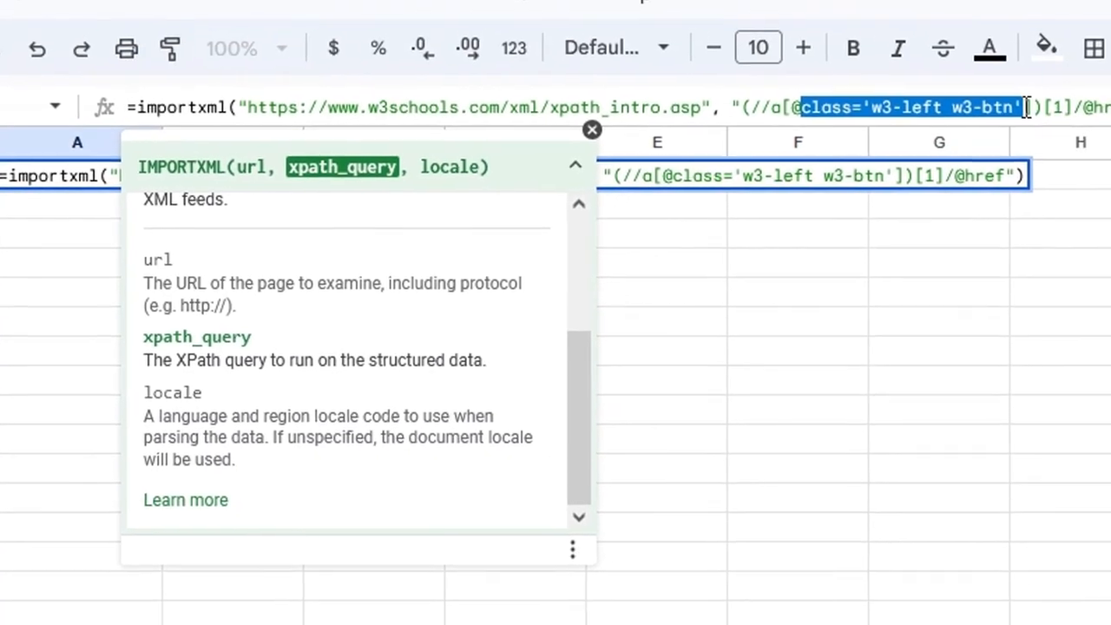
{"action": "type", "text": "_top"}
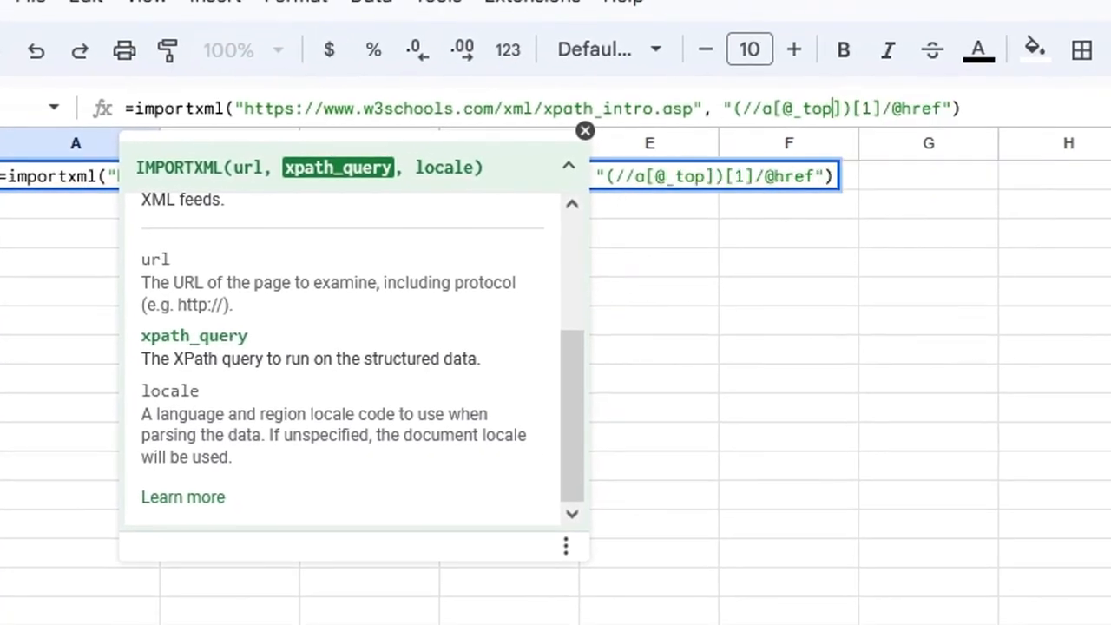
{"action": "double_click", "coordinate": [827, 105]}
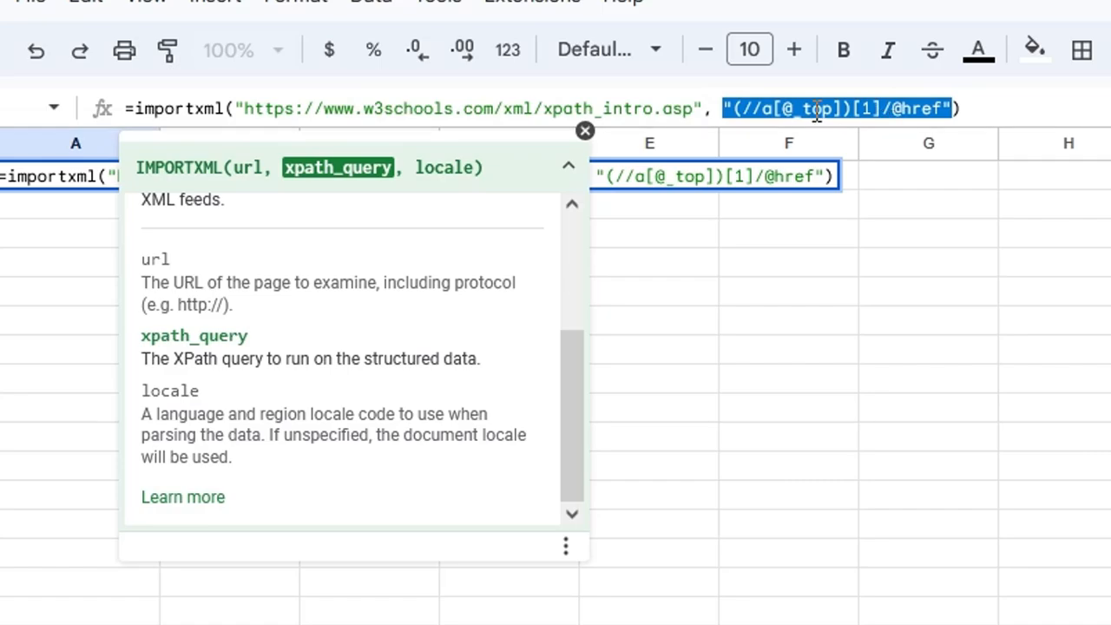
{"action": "left_click", "coordinate": [832, 108]}
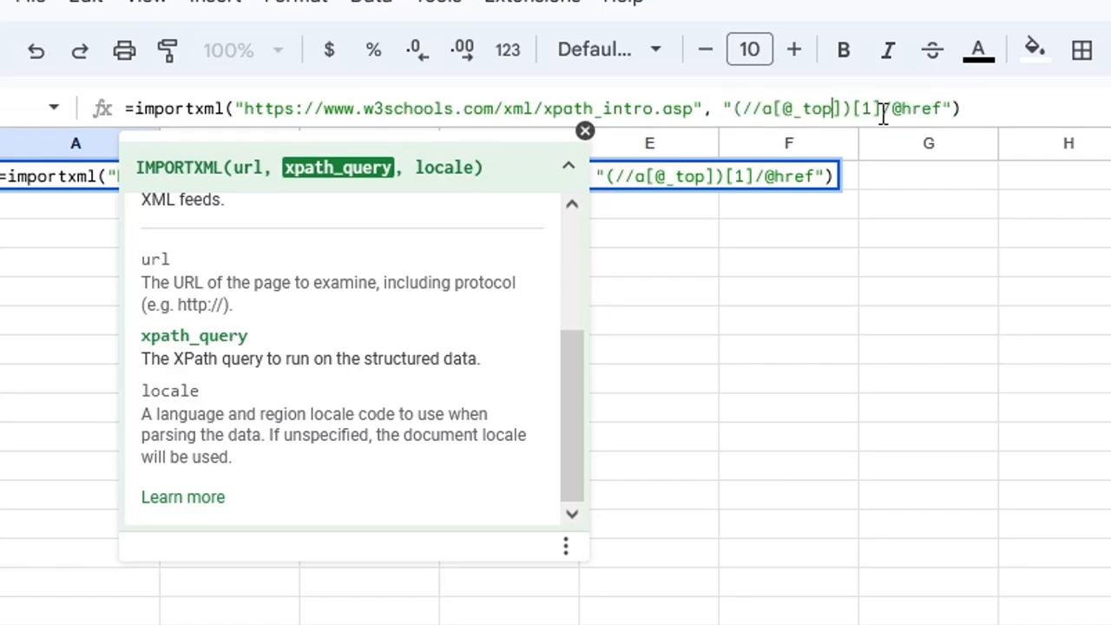
{"action": "key", "text": "BackSpace"}
{"action": "key", "text": "BackSpace"}
{"action": "key", "text": "BackSpace"}
{"action": "key", "text": "BackSpace"}
{"action": "type", "text": "tar"}
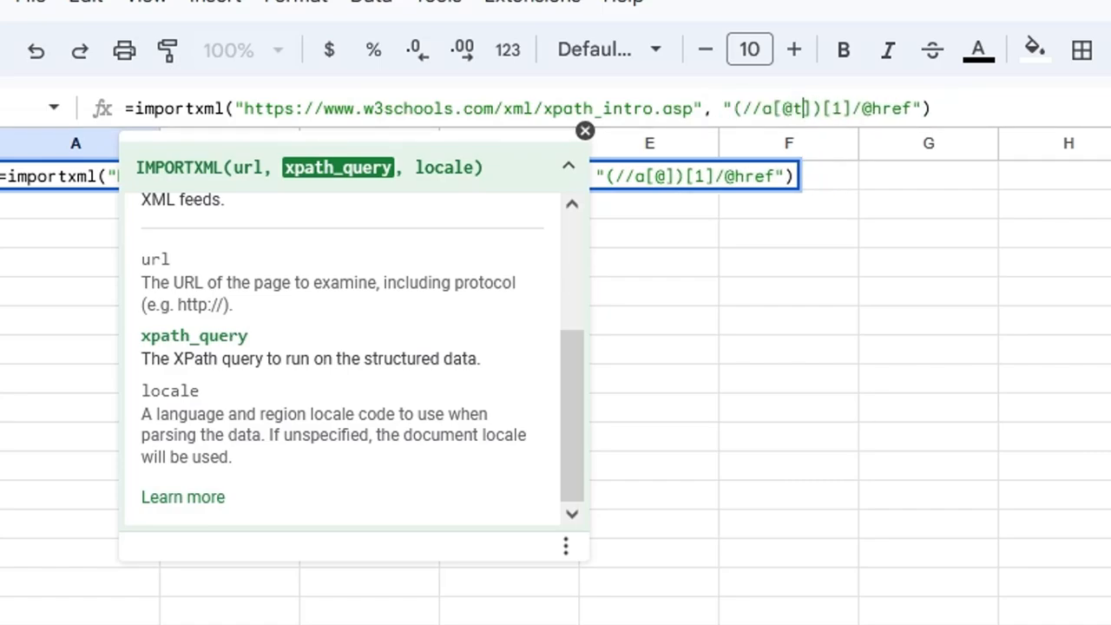
{"action": "type", "text": "get="}
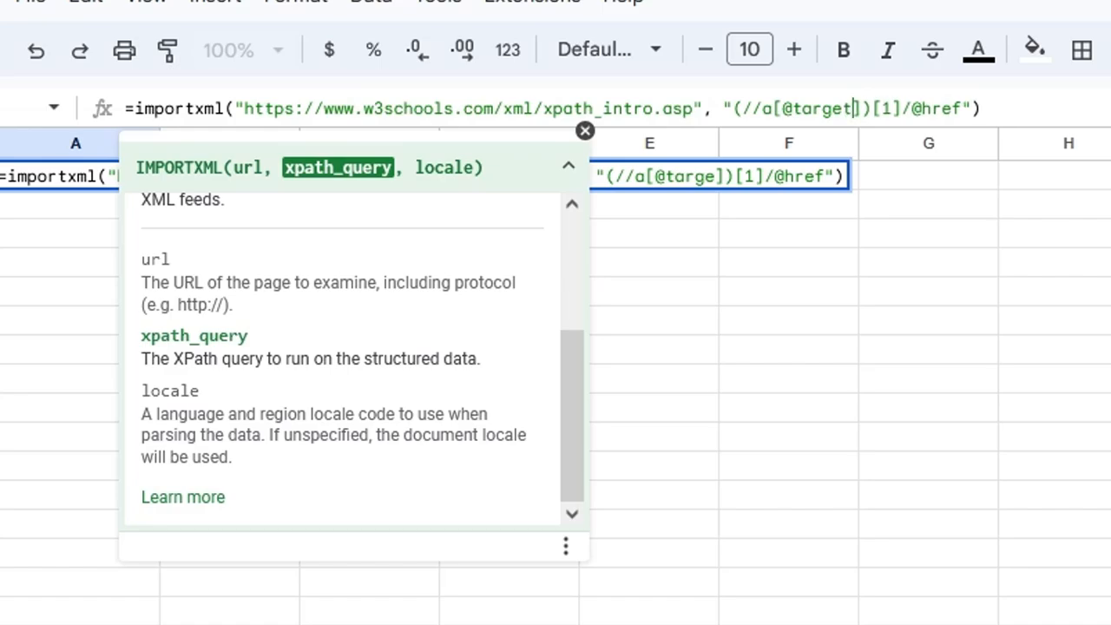
{"action": "type", "text": "''"}
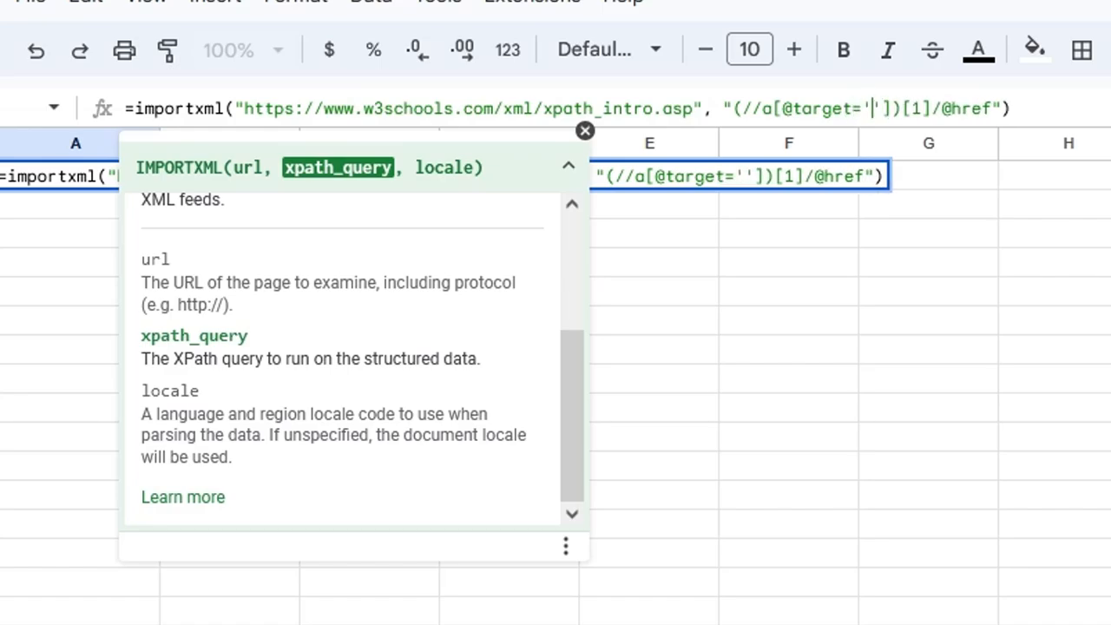
{"action": "type", "text": "_top"}
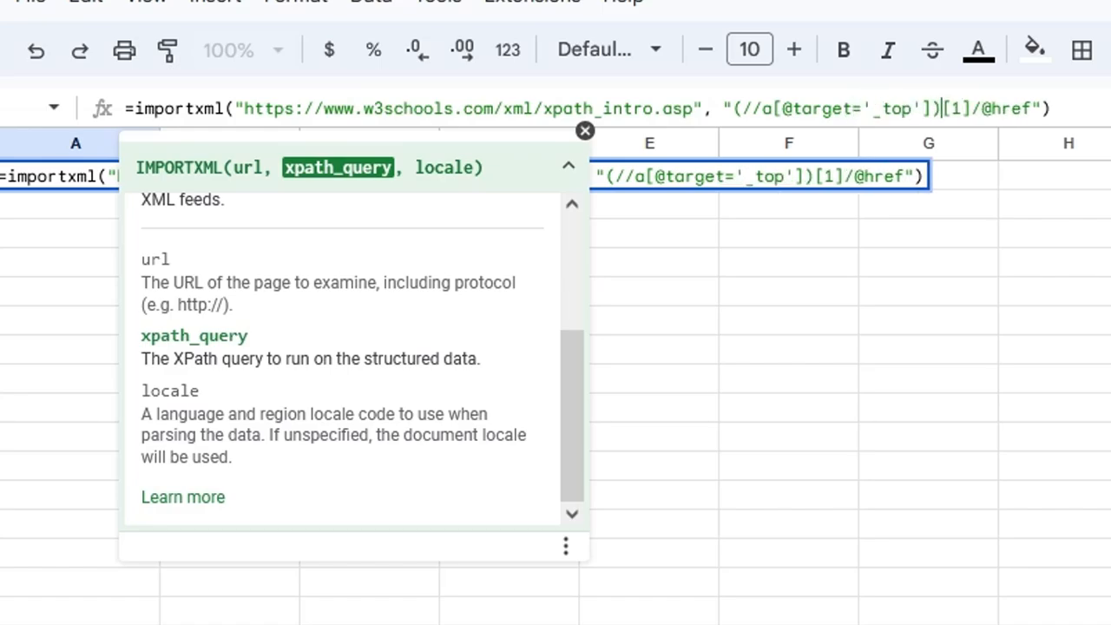
{"action": "key", "text": "Delete"}
{"action": "key", "text": "Delete"}
{"action": "key", "text": "Delete"}
{"action": "key", "text": "Delete"}
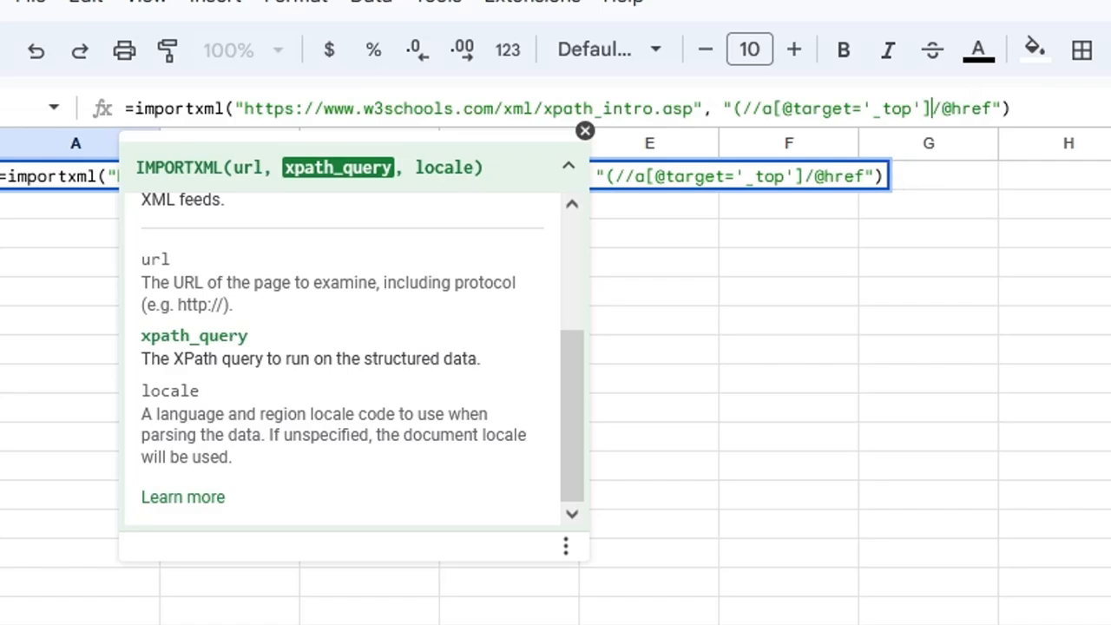
{"action": "left_click", "coordinate": [744, 107]}
{"action": "key", "text": "BackSpace"}
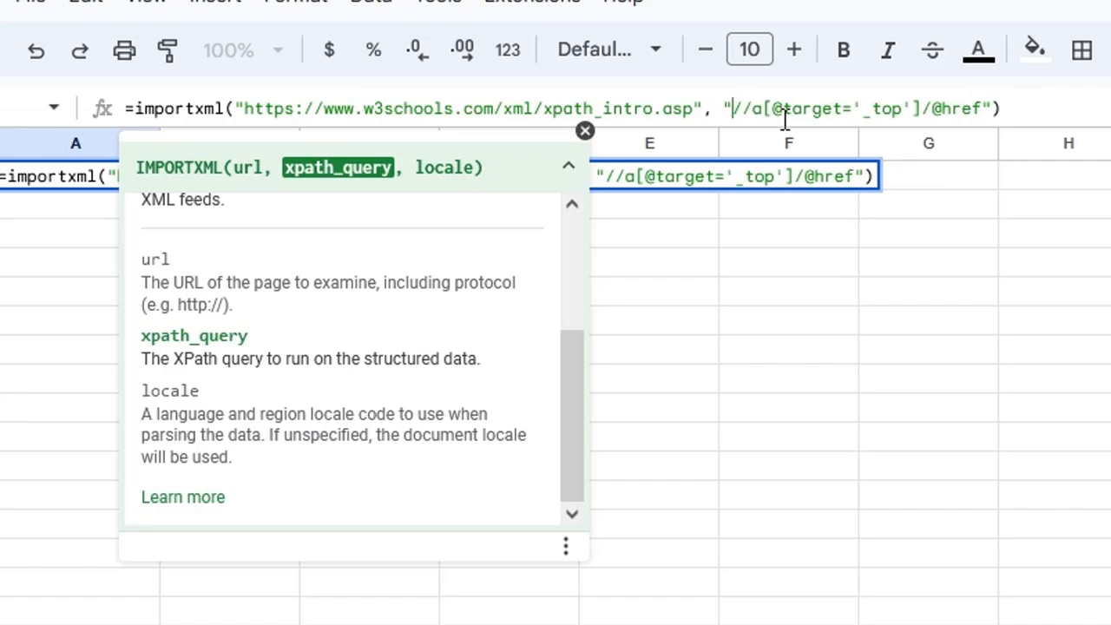
{"action": "left_click", "coordinate": [1079, 107]}
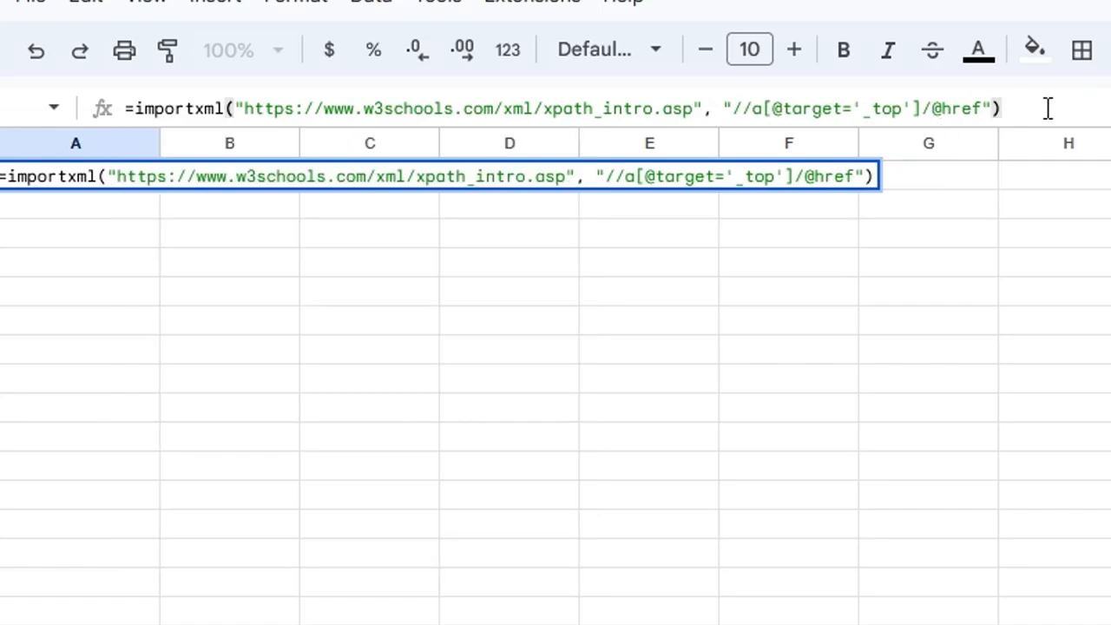
{"action": "key", "text": "Return"}
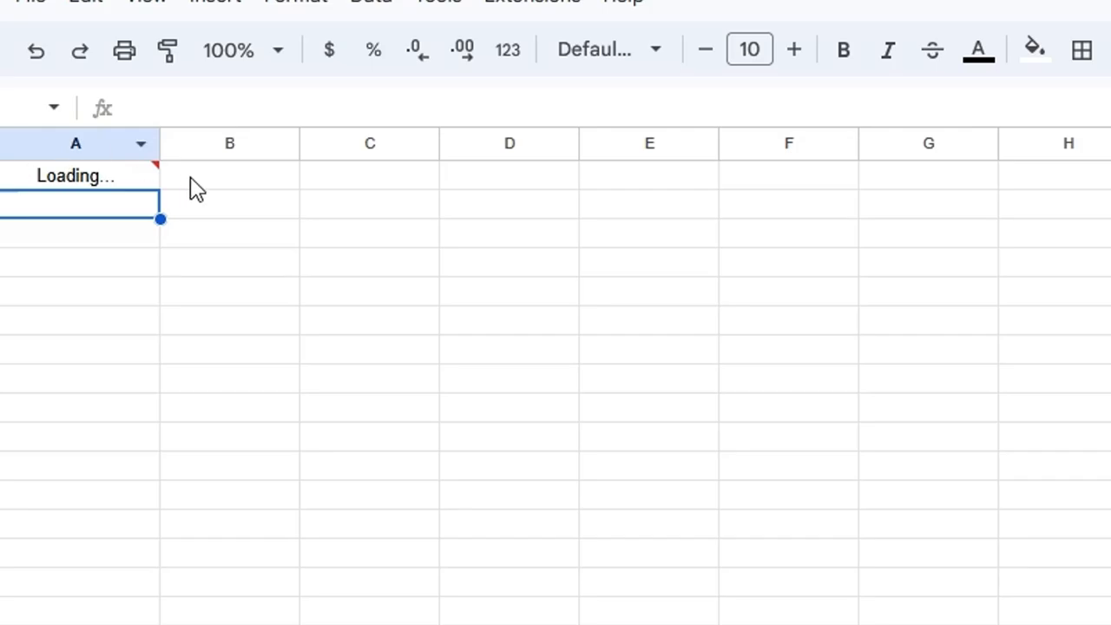
{"action": "left_click_drag", "start_coordinate": [162, 144], "coordinate": [241, 144]}
{"action": "left_click", "coordinate": [291, 321]}
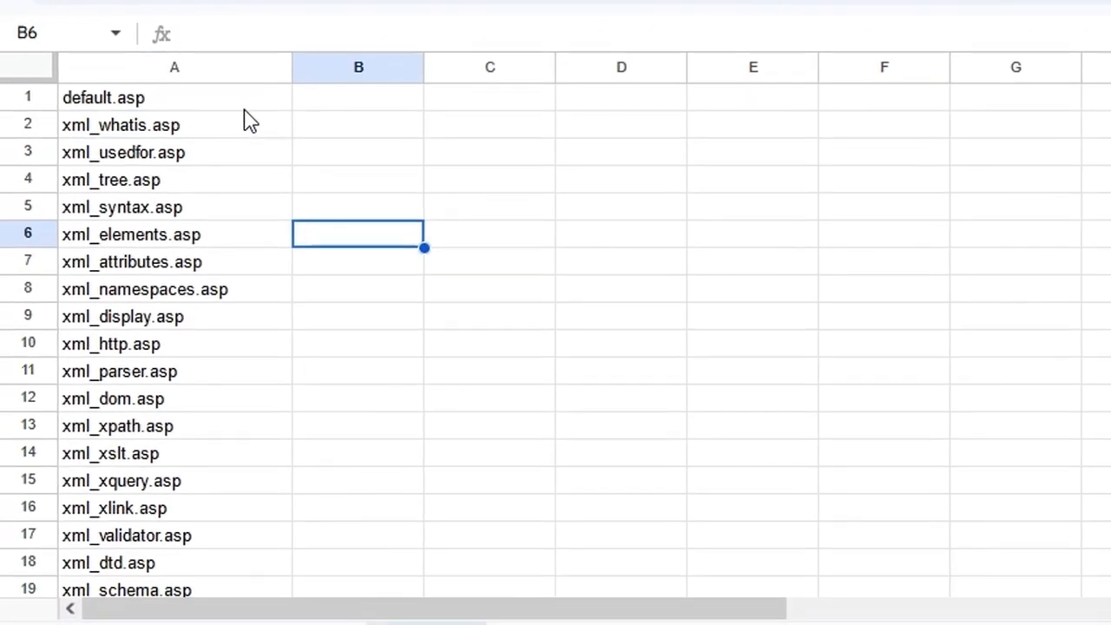
- Compare the scraped links in column A with the XPath Tutorial page's sidebar and review the list down to its last rows
{"action": "left_click", "coordinate": [246, 107]}
{"action": "left_click", "coordinate": [331, 101]}
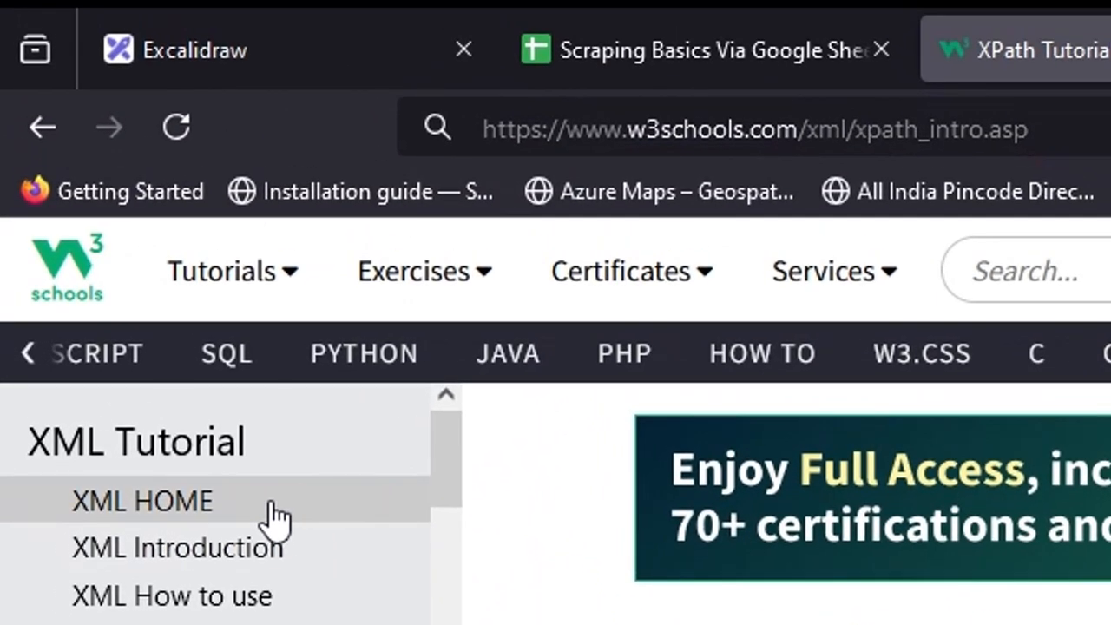
{"action": "left_click", "coordinate": [831, 26]}
{"action": "scroll", "coordinate": [529, 610], "scroll_direction": "down", "scroll_amount": 10}
{"action": "scroll", "coordinate": [529, 575], "scroll_direction": "down", "scroll_amount": 20}
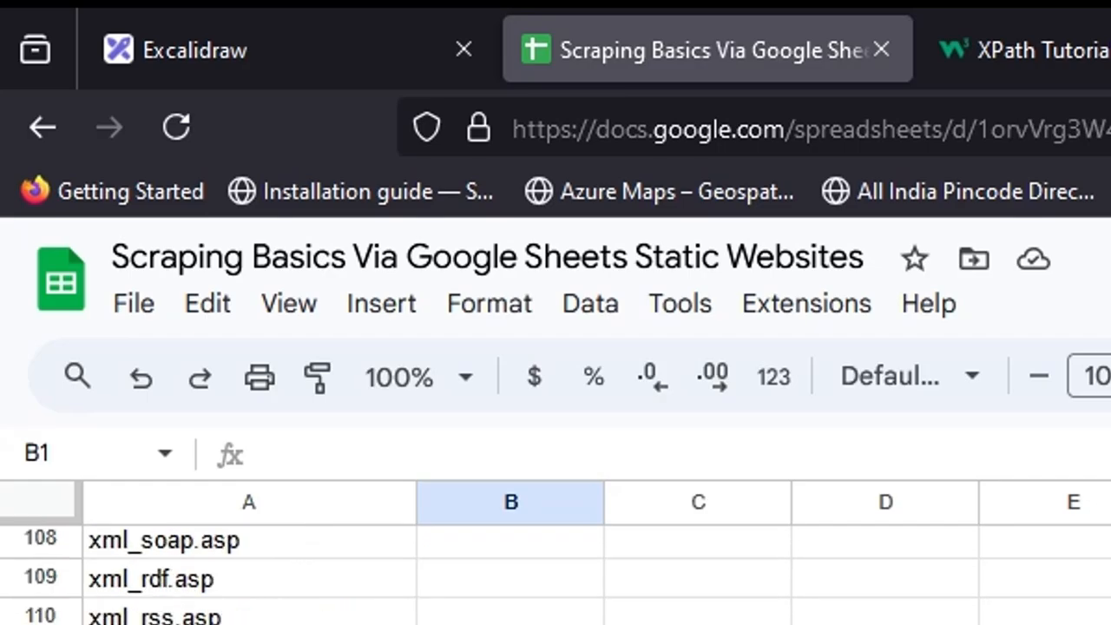
{"action": "left_click", "coordinate": [249, 623]}
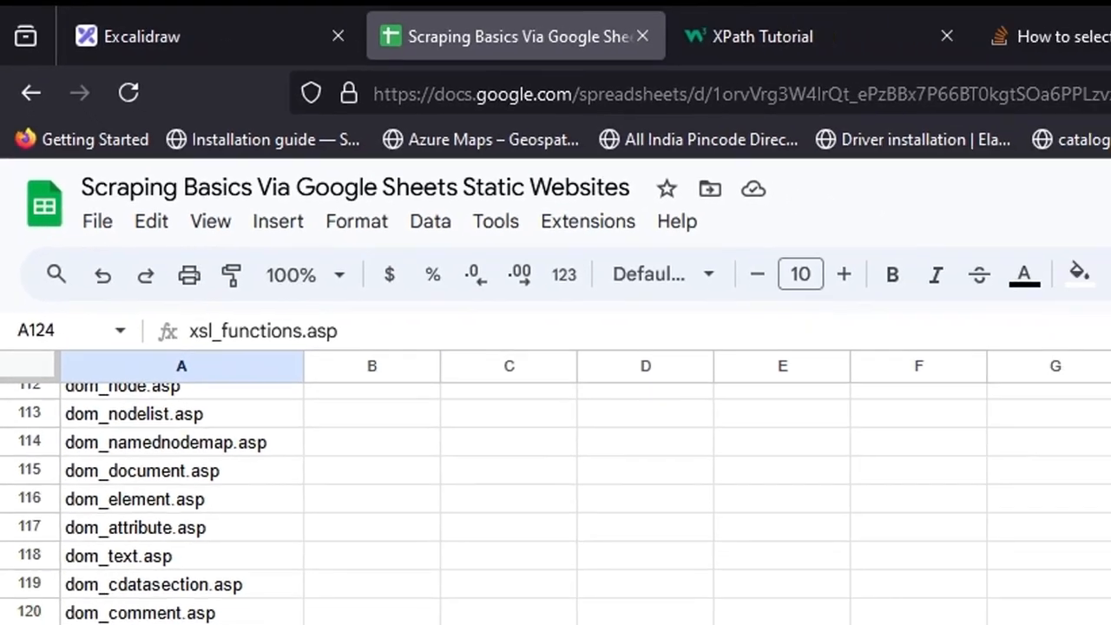
{"action": "left_click_drag", "start_coordinate": [22, 462], "coordinate": [24, 481]}
{"action": "left_click", "coordinate": [116, 388]}
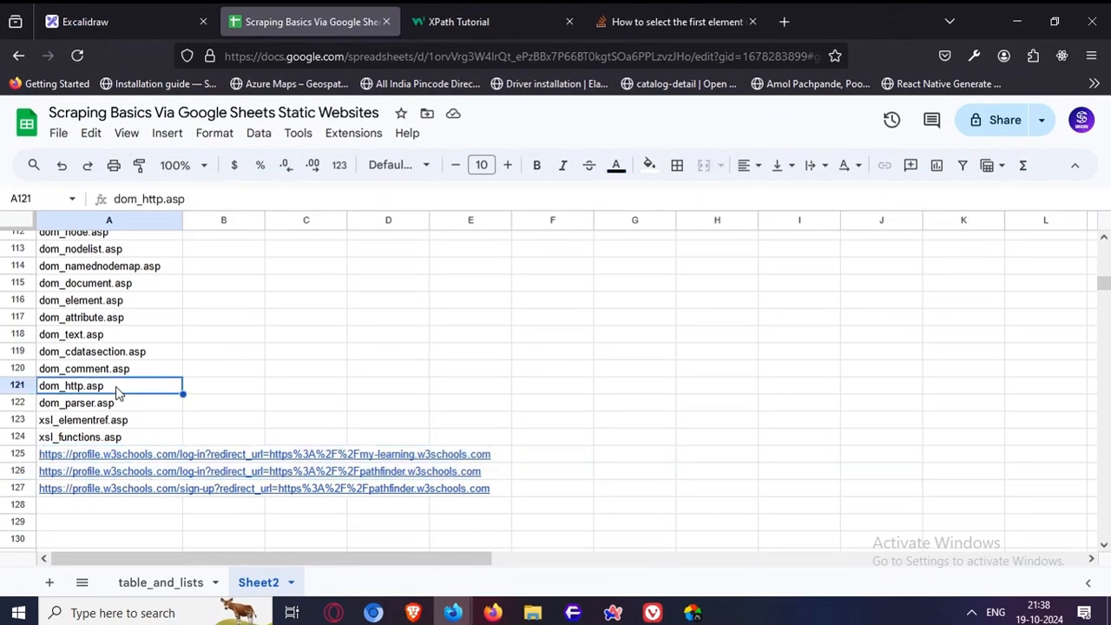
- Copy the scraped range A1:A127 and paste it in place at A1 as values only
{"action": "key", "text": "ctrl+Home"}
{"action": "key", "text": "ctrl+shift+Down"}
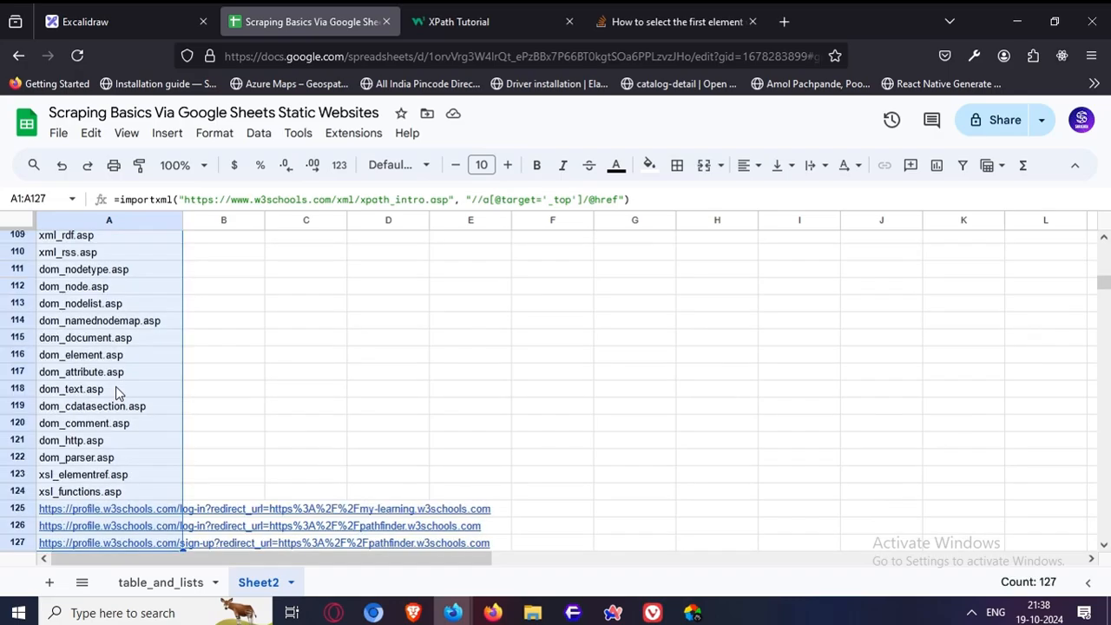
{"action": "scroll", "coordinate": [148, 362], "scroll_direction": "up", "scroll_amount": 20}
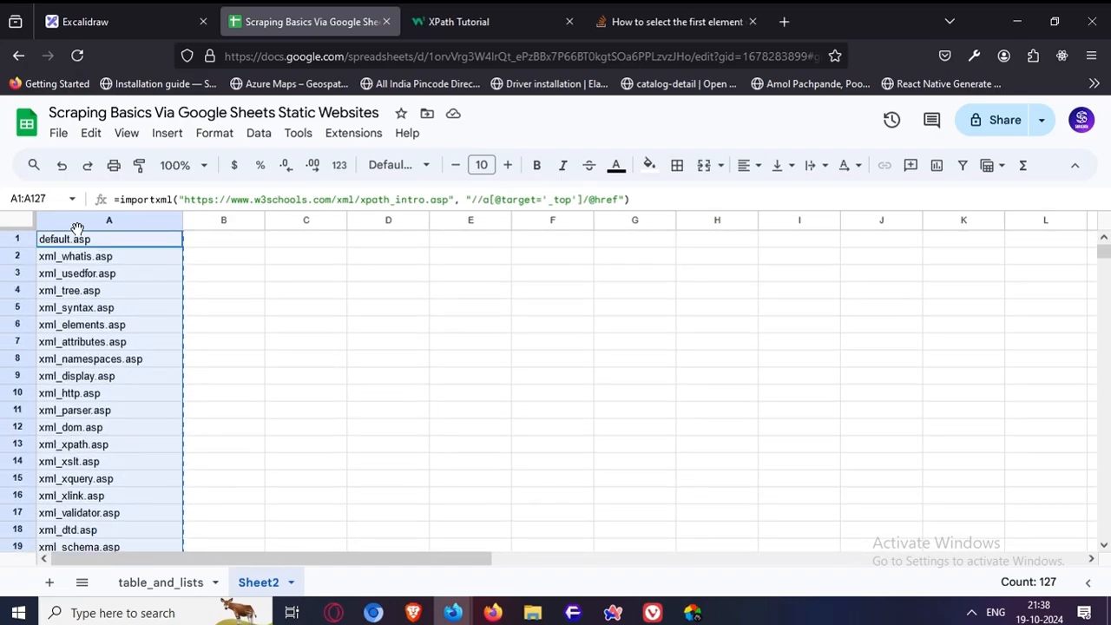
{"action": "right_click", "coordinate": [179, 280]}
{"action": "mouse_move", "coordinate": [179, 258]}
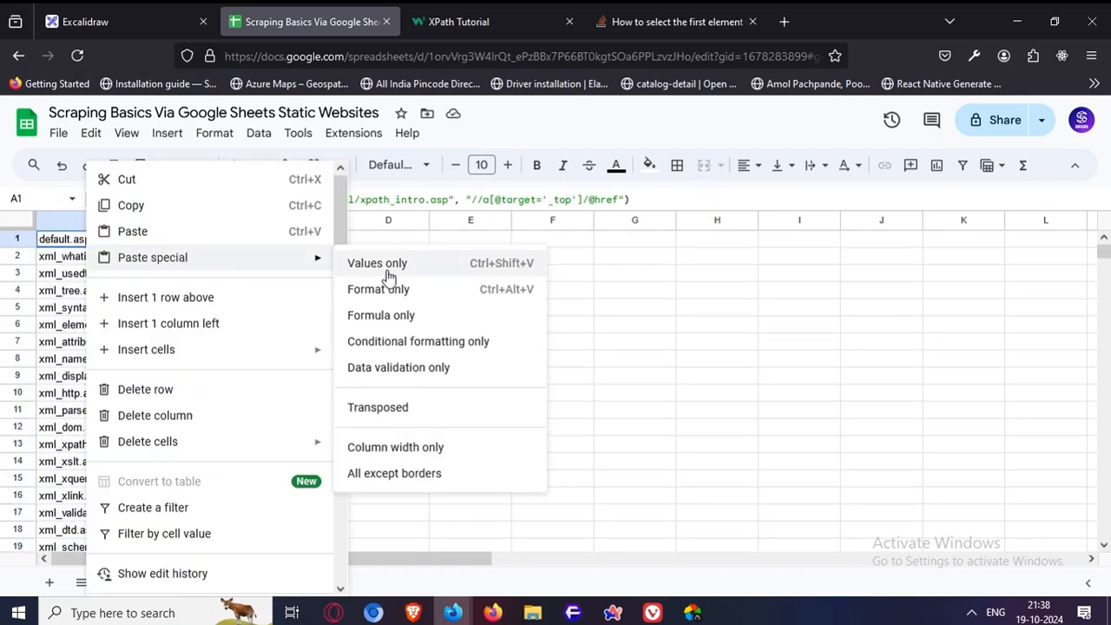
{"action": "left_click", "coordinate": [350, 276]}
{"action": "left_click", "coordinate": [142, 242]}
{"action": "left_click", "coordinate": [233, 245]}
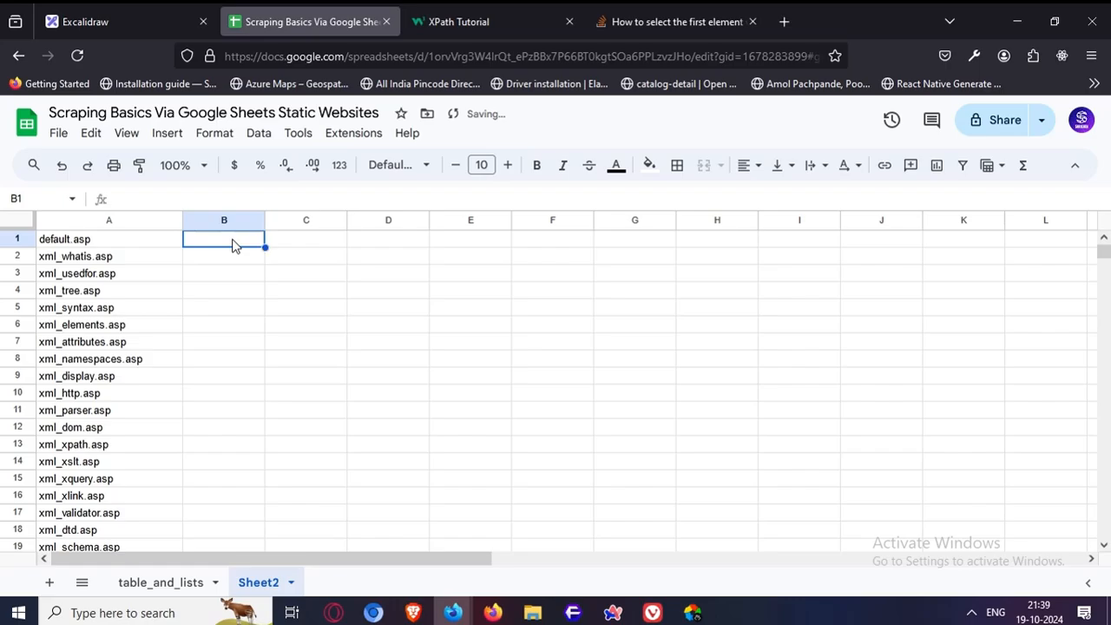
{"action": "type", "text": "="}
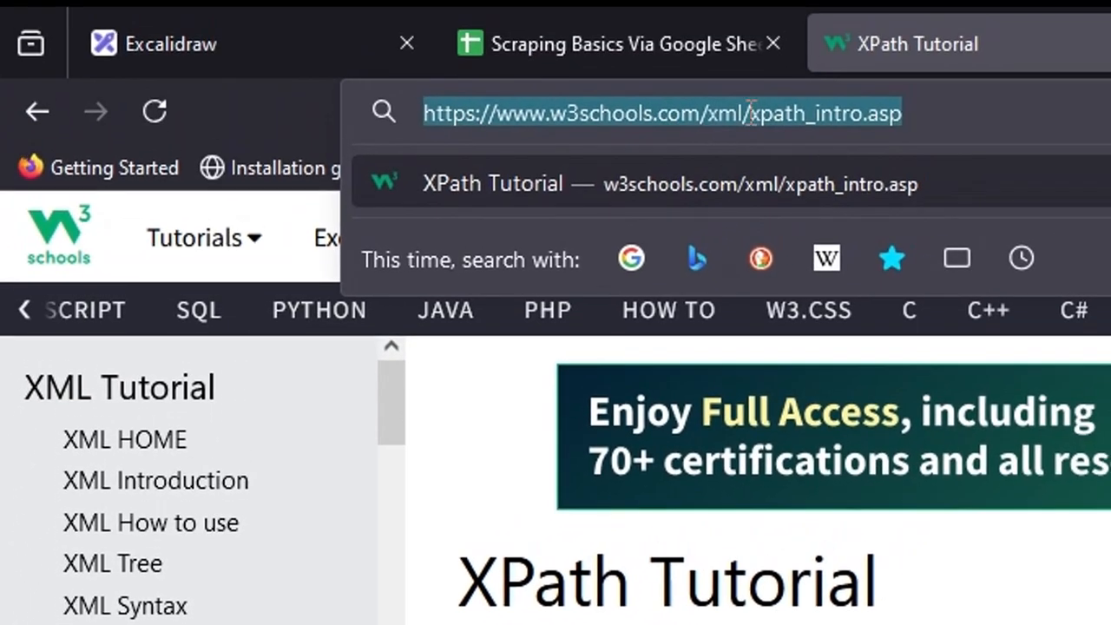
{"action": "left_click", "coordinate": [749, 113]}
{"action": "key", "text": "ctrl+shift+Left"}
{"action": "key", "text": "ctrl+shift+Left"}
{"action": "key", "text": "ctrl+shift+Left"}
{"action": "key", "text": "ctrl+shift+Left"}
{"action": "key", "text": "ctrl+shift+Left"}
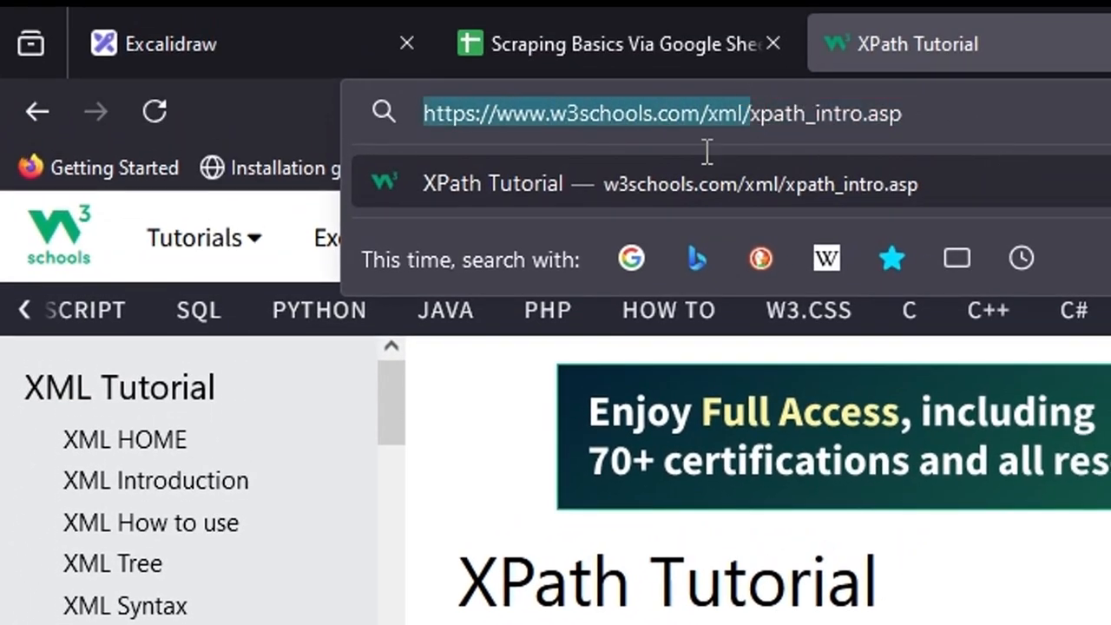
- Open the XML HOME and XML How to use pages and compare the base part of their addresses
{"action": "left_click", "coordinate": [155, 454]}
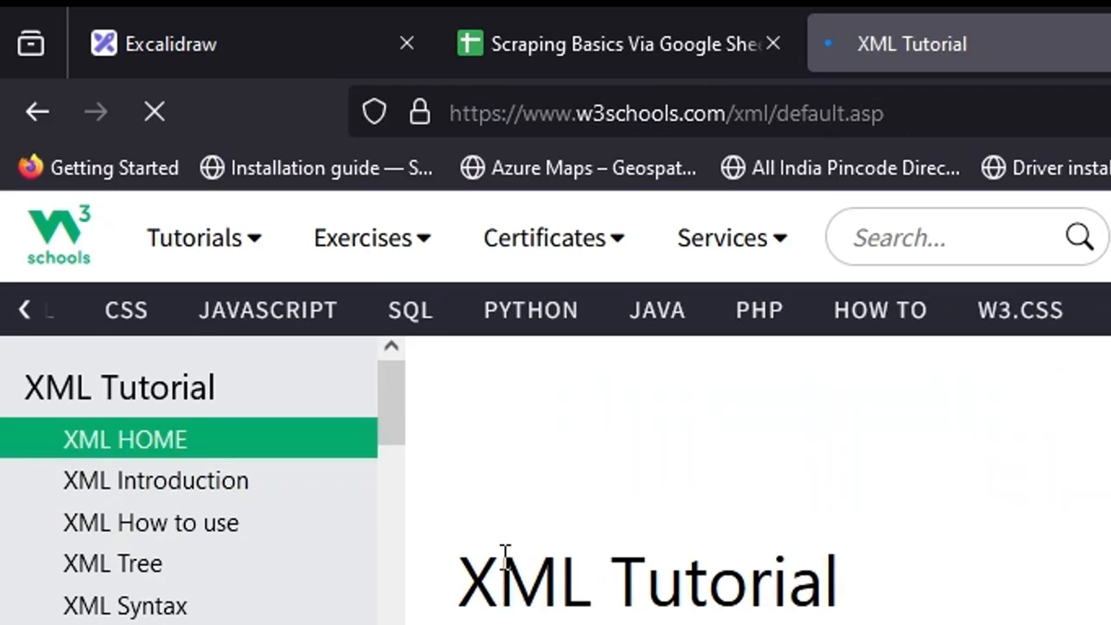
{"action": "left_click", "coordinate": [38, 112]}
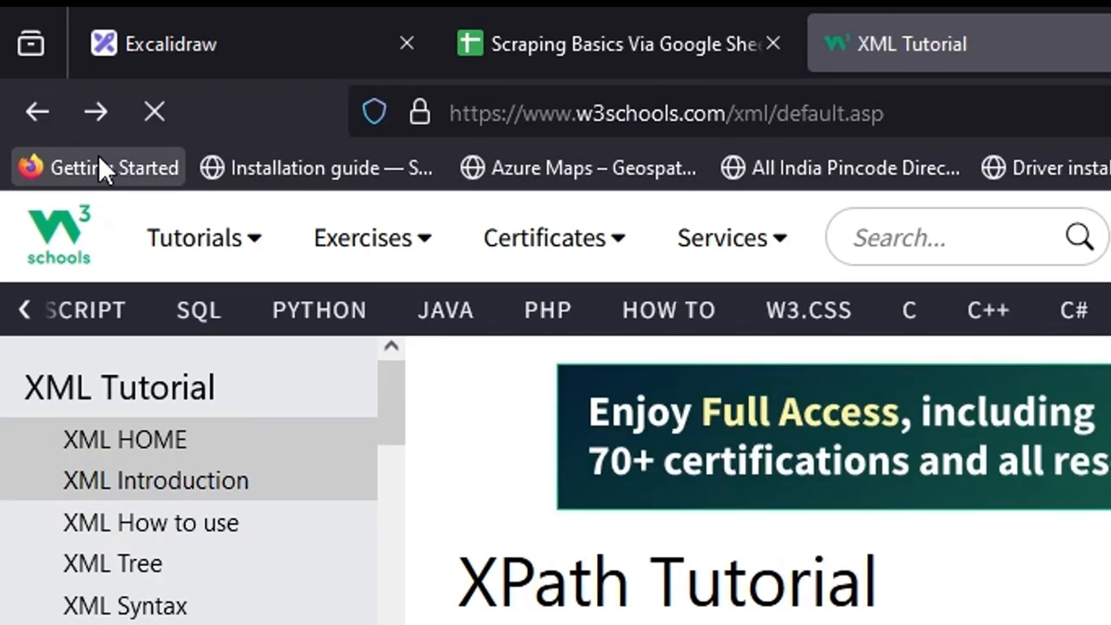
{"action": "left_click", "coordinate": [137, 520]}
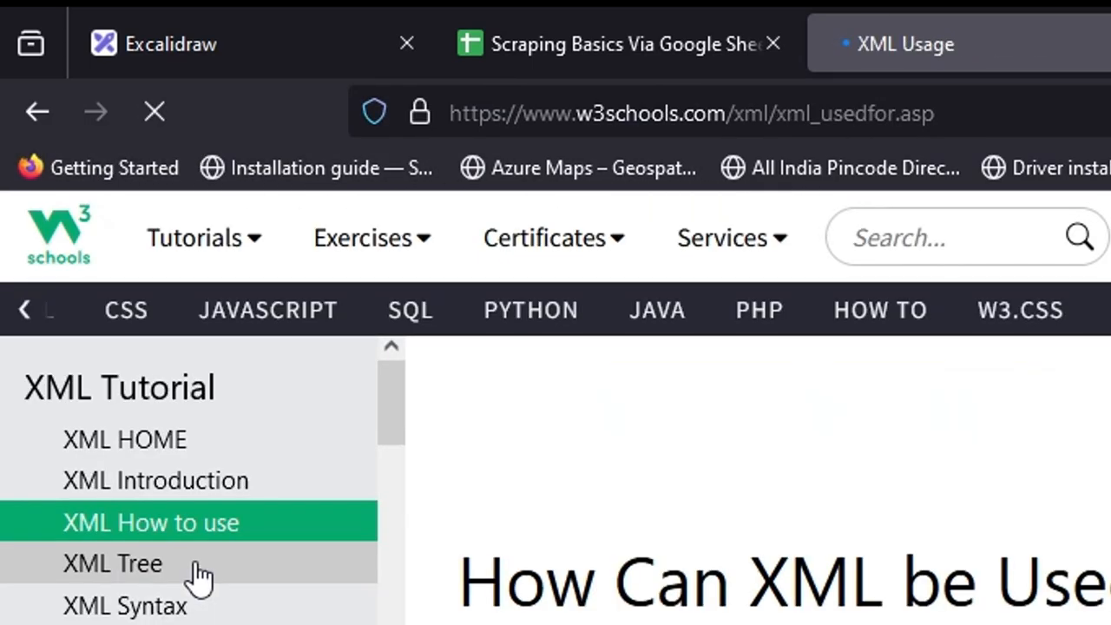
{"action": "left_click", "coordinate": [777, 114]}
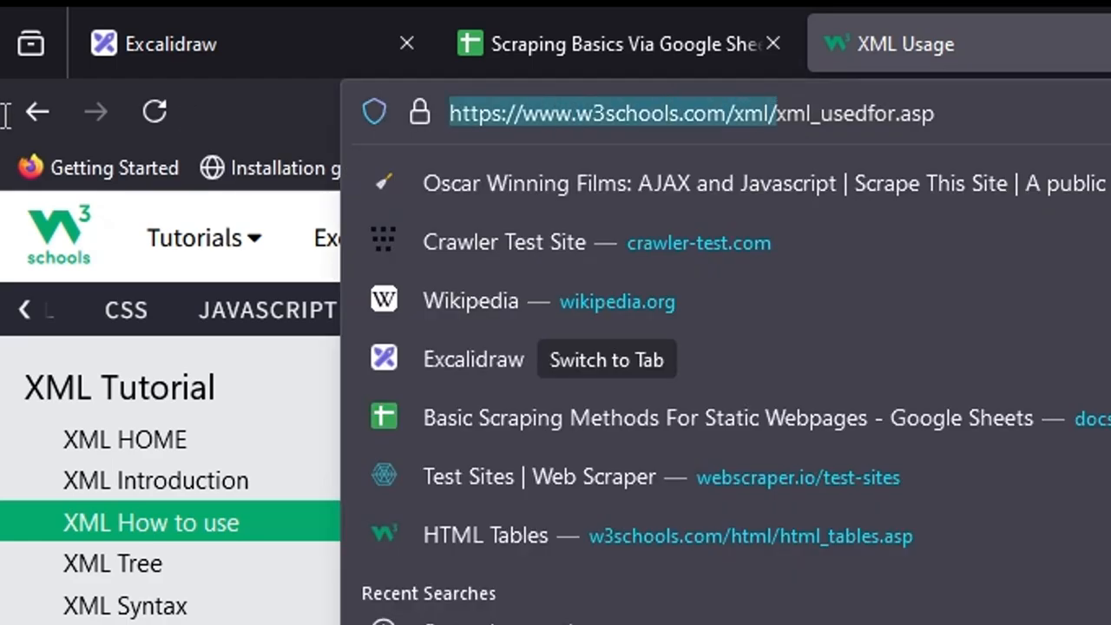
- Return to the spreadsheet and replace the empty quotes in the B1 formula with the CONCAT function
{"action": "left_click", "coordinate": [655, 35]}
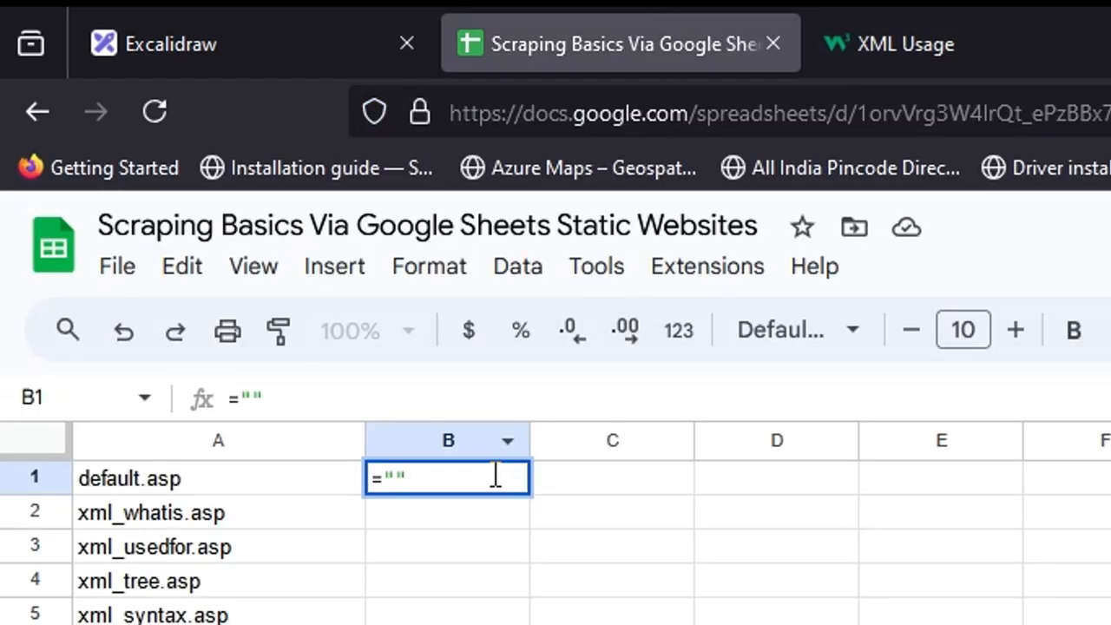
{"action": "left_click_drag", "start_coordinate": [406, 478], "coordinate": [388, 477]}
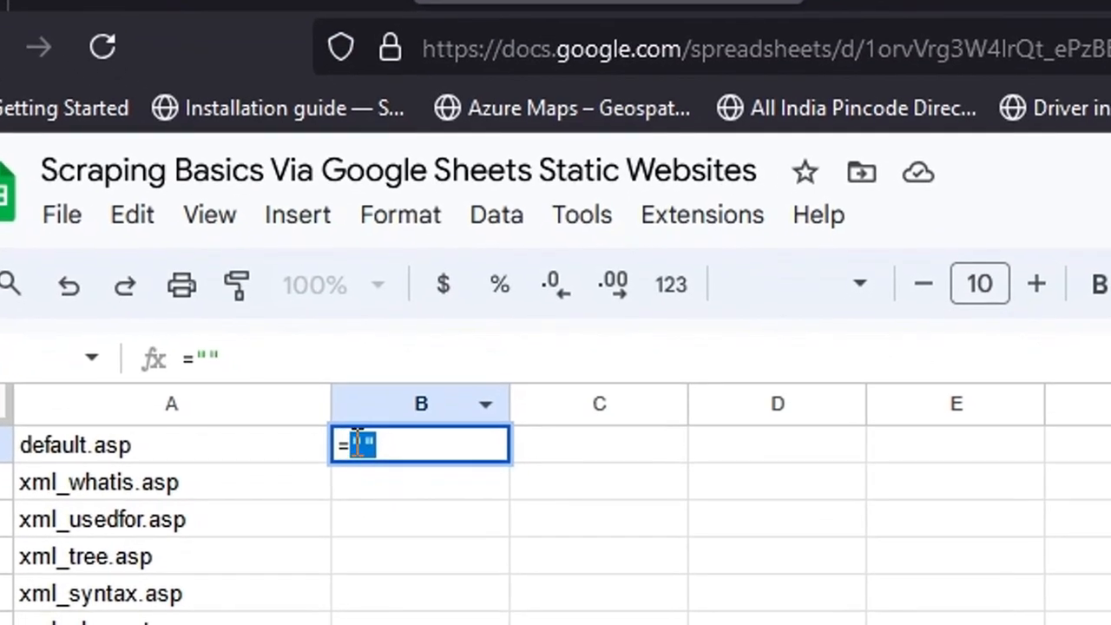
{"action": "type", "text": "con"}
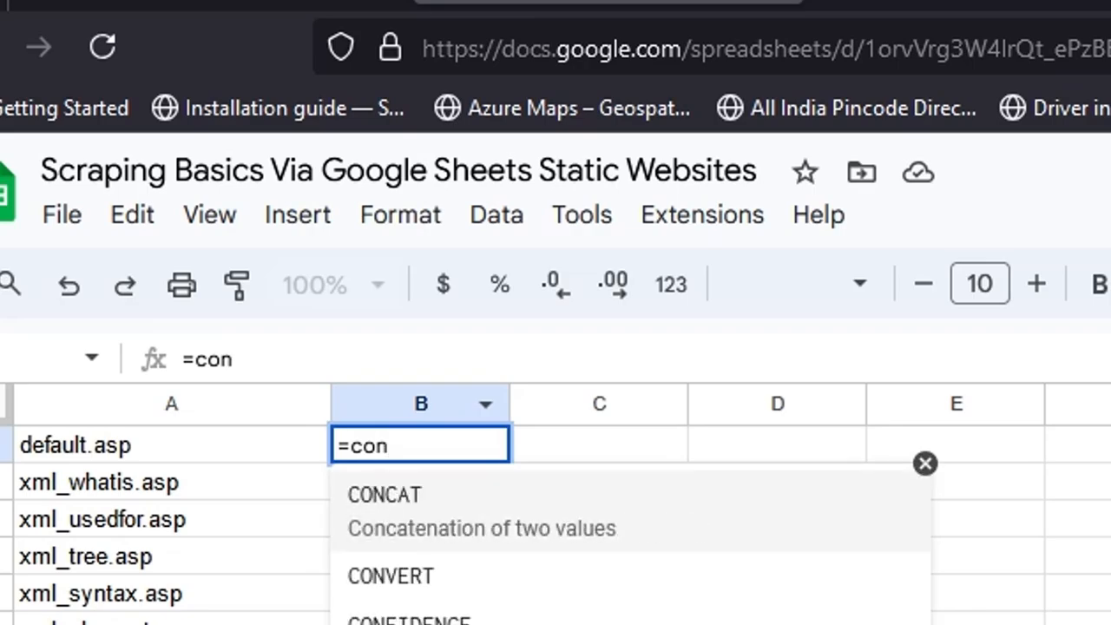
{"action": "key", "text": "Tab"}
{"action": "key", "text": "Left"}
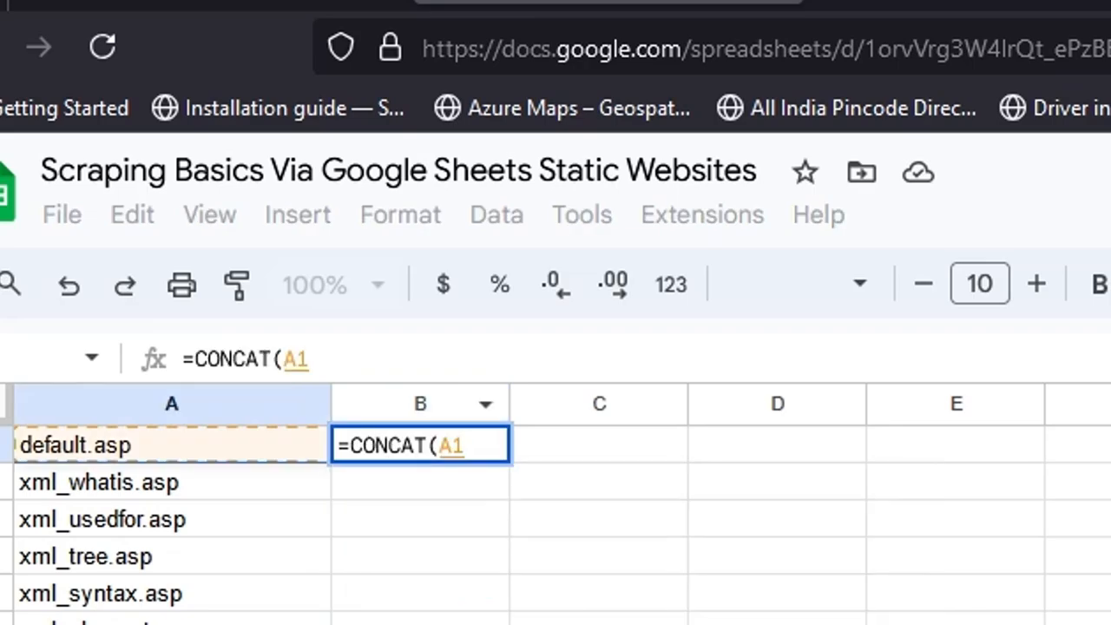
{"action": "type", "text": ",\""}
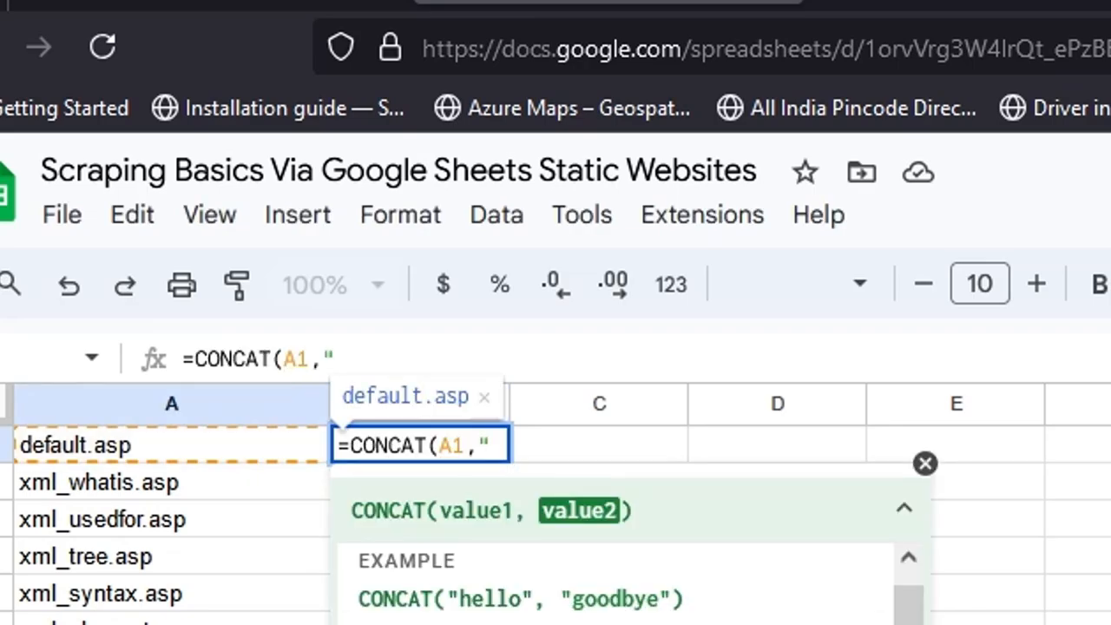
{"action": "key", "text": "BackSpace"}
{"action": "key", "text": "BackSpace"}
{"action": "key", "text": "BackSpace"}
{"action": "key", "text": "BackSpace"}
{"action": "type", "text": "\""}
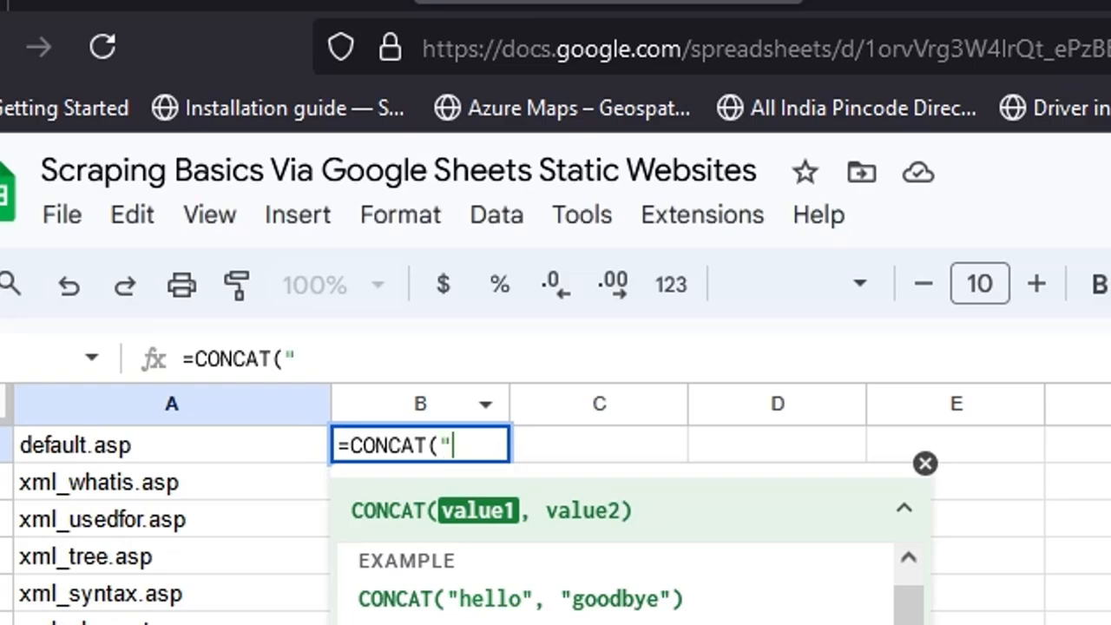
{"action": "key", "text": "ctrl+v"}
{"action": "type", "text": ","}
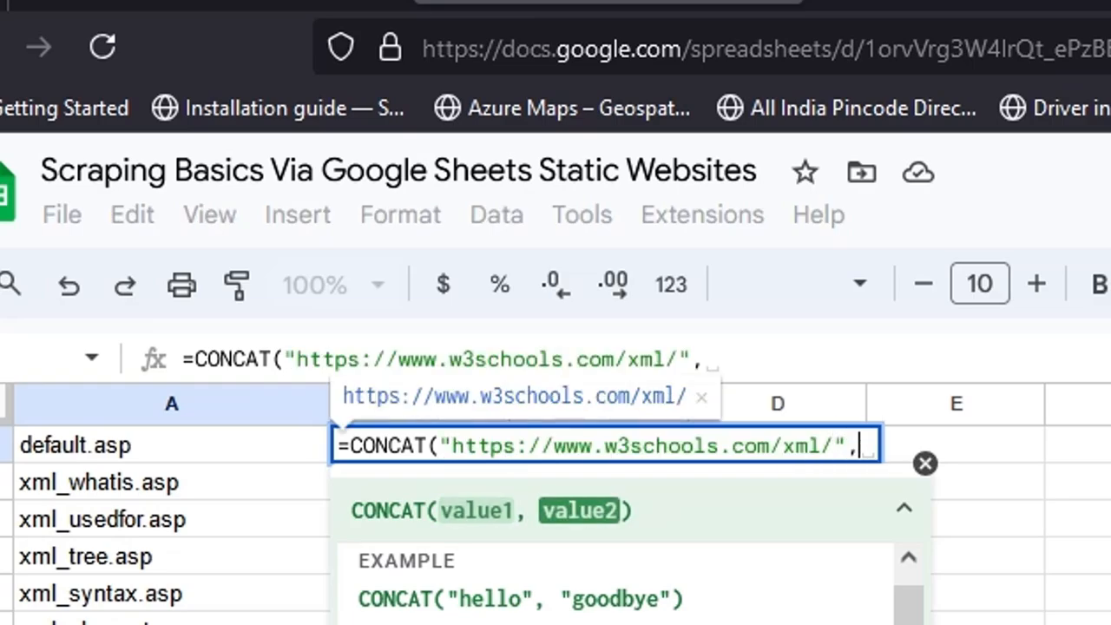
{"action": "left_click", "coordinate": [68, 444]}
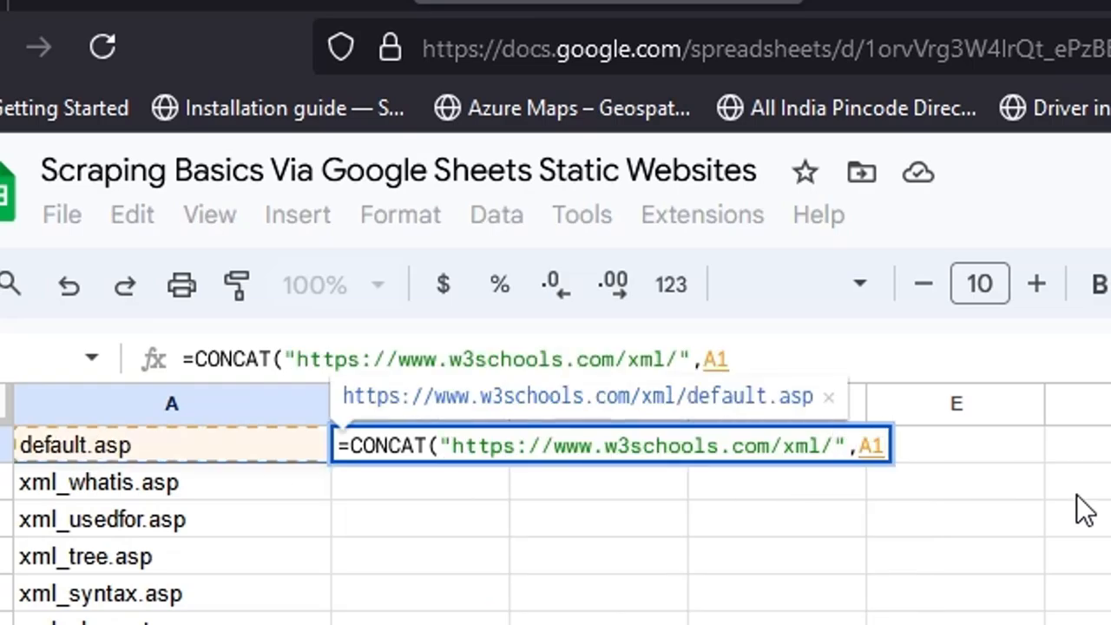
{"action": "type", "text": ")"}
{"action": "key", "text": "Return"}
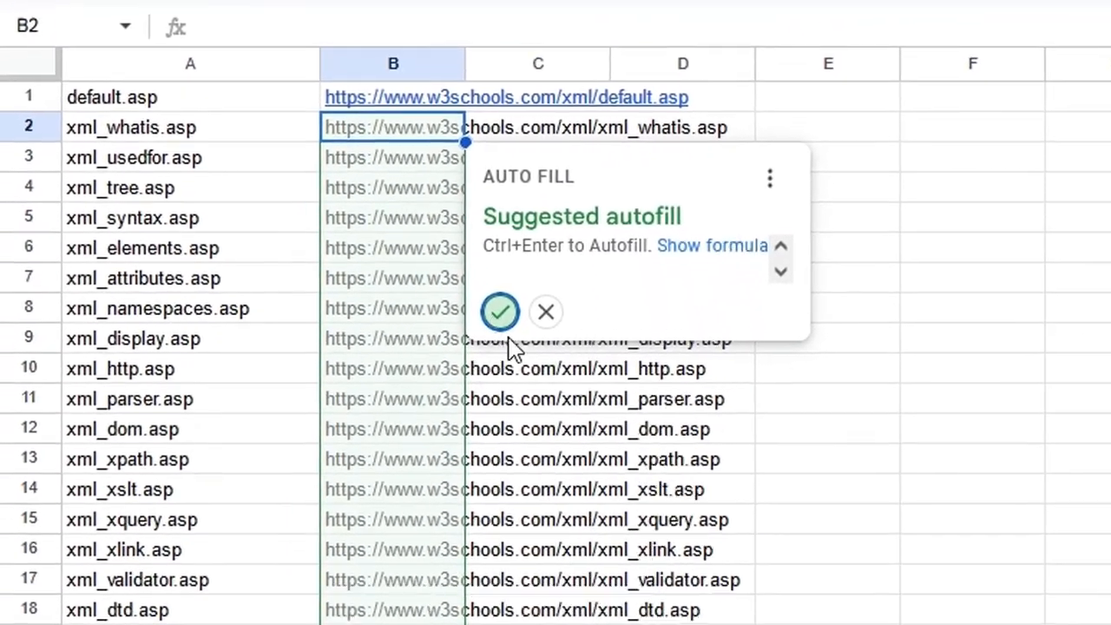
- Accept the suggested autofill of the CONCAT formula down column B and widen the column
{"action": "left_click", "coordinate": [536, 586]}
{"action": "left_click", "coordinate": [318, 415]}
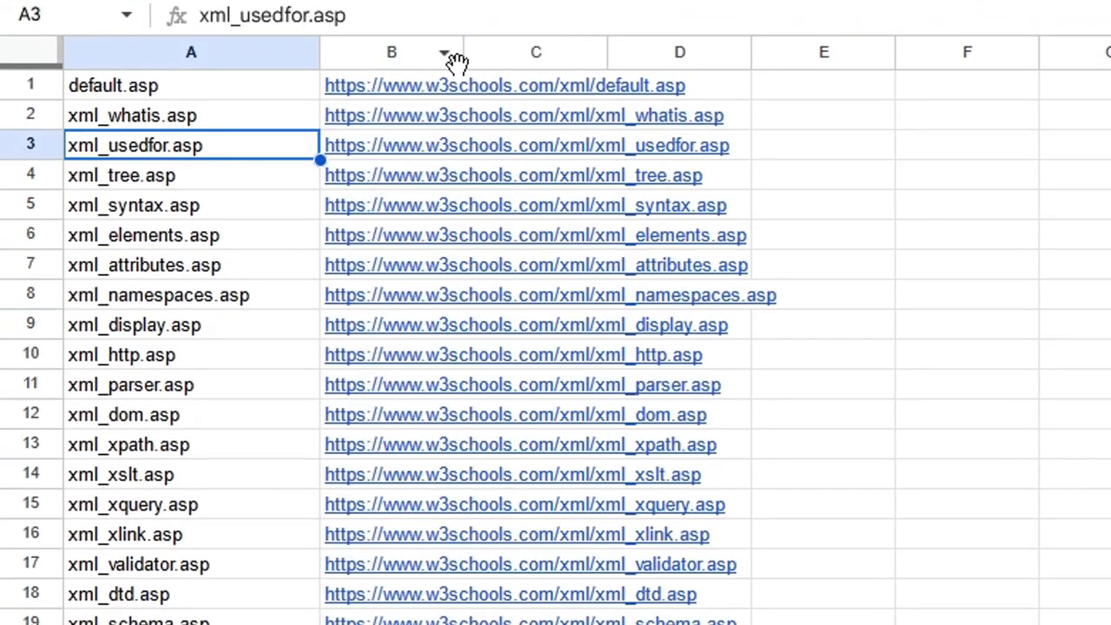
{"action": "left_click_drag", "start_coordinate": [463, 55], "coordinate": [1110, 55]}
{"action": "left_click", "coordinate": [1104, 257]}
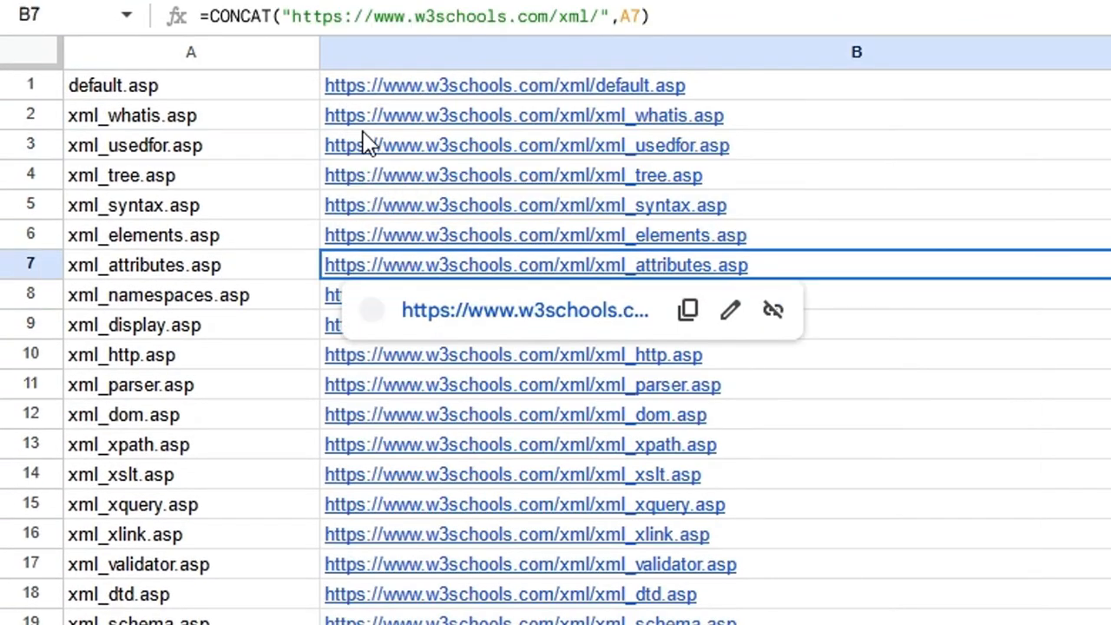
- Insert one empty row above row 1 and narrow column B to roughly fit its URLs
{"action": "left_click", "coordinate": [149, 97]}
{"action": "right_click", "coordinate": [34, 97]}
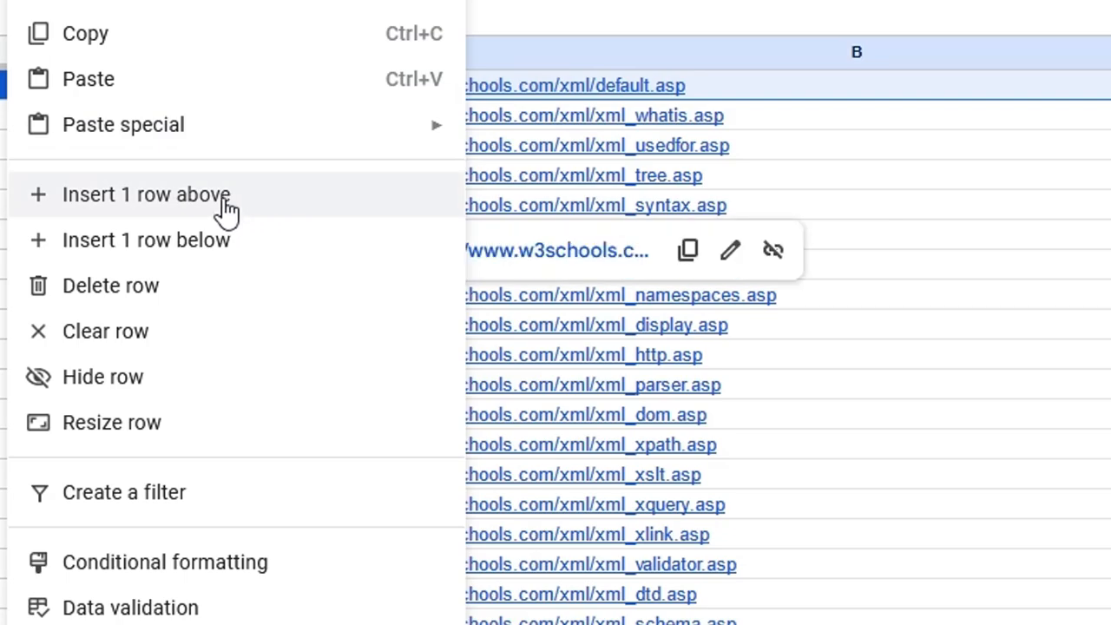
{"action": "left_click", "coordinate": [288, 209]}
{"action": "left_click", "coordinate": [738, 234]}
{"action": "left_click", "coordinate": [962, 120]}
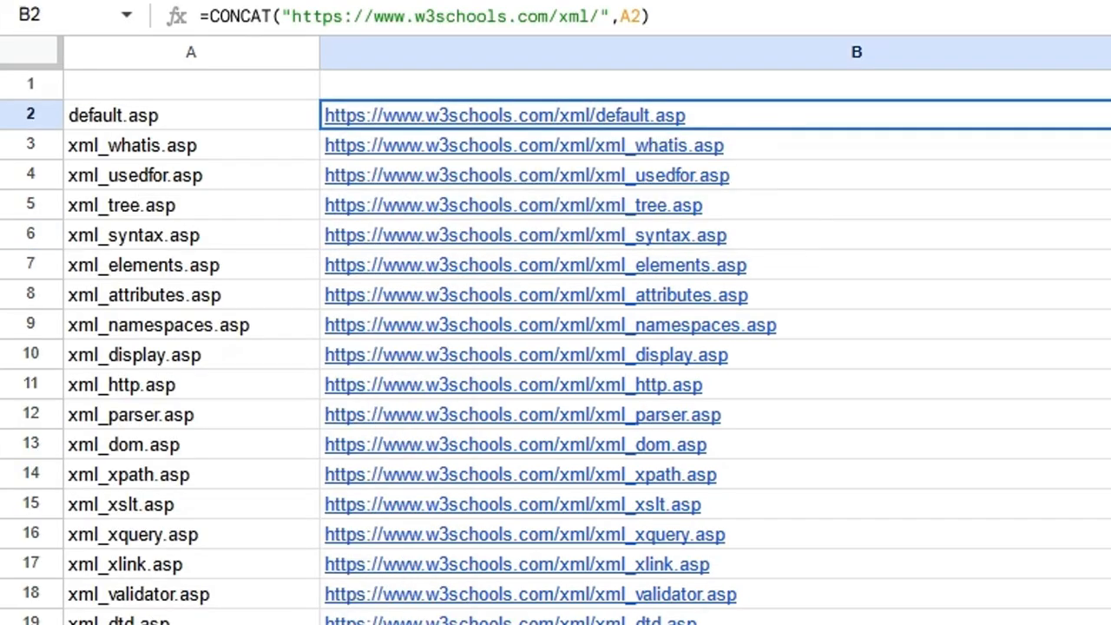
{"action": "left_click_drag", "start_coordinate": [1110, 54], "coordinate": [774, 75]}
- Enter the column headers url in B1 and link in A1
{"action": "left_click", "coordinate": [560, 87]}
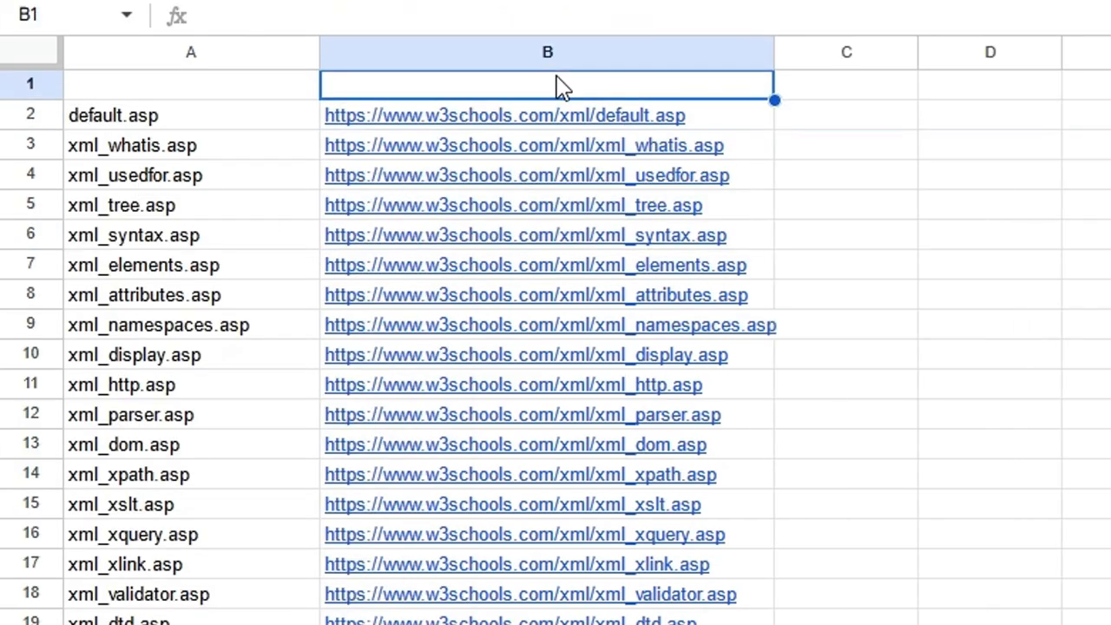
{"action": "type", "text": "url"}
{"action": "key", "text": "Return"}
{"action": "key", "text": "Up"}
{"action": "key", "text": "Left"}
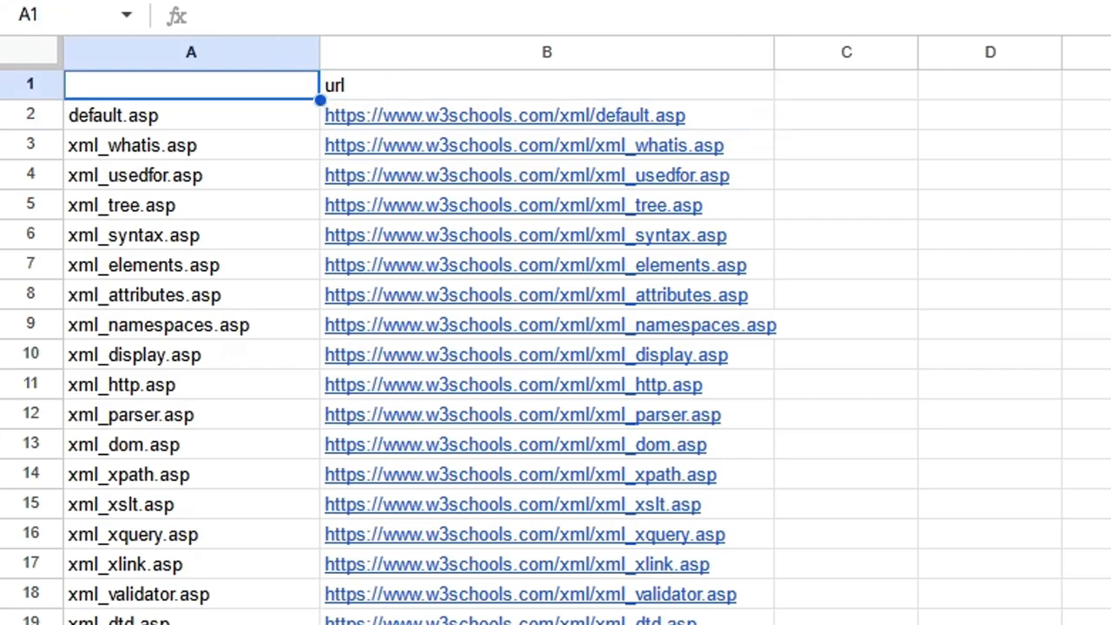
{"action": "type", "text": "li"}
{"action": "key", "text": "Tab"}
{"action": "key", "text": "Tab"}
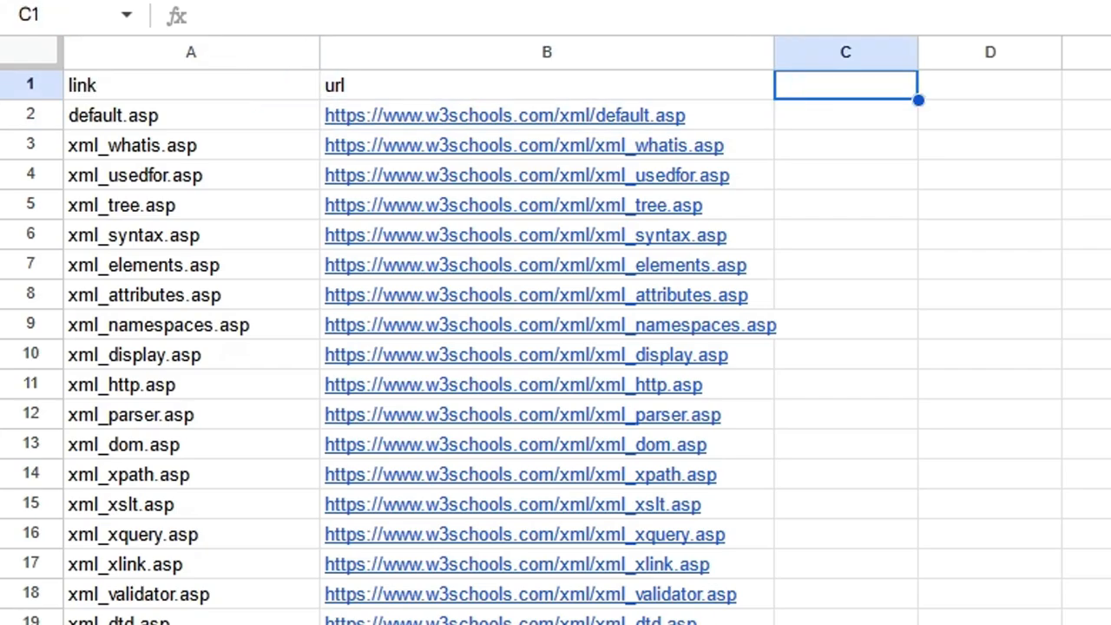
- Switch to the W3Schools XML Usage page and inspect its main heading "How Can XML be Used?"
{"action": "key", "text": "Tab"}
{"action": "left_click", "coordinate": [536, 89]}
{"action": "left_click", "coordinate": [875, 122]}
{"action": "left_click", "coordinate": [804, 83]}
{"action": "left_click", "coordinate": [695, 1]}
{"action": "double_click", "coordinate": [467, 187]}
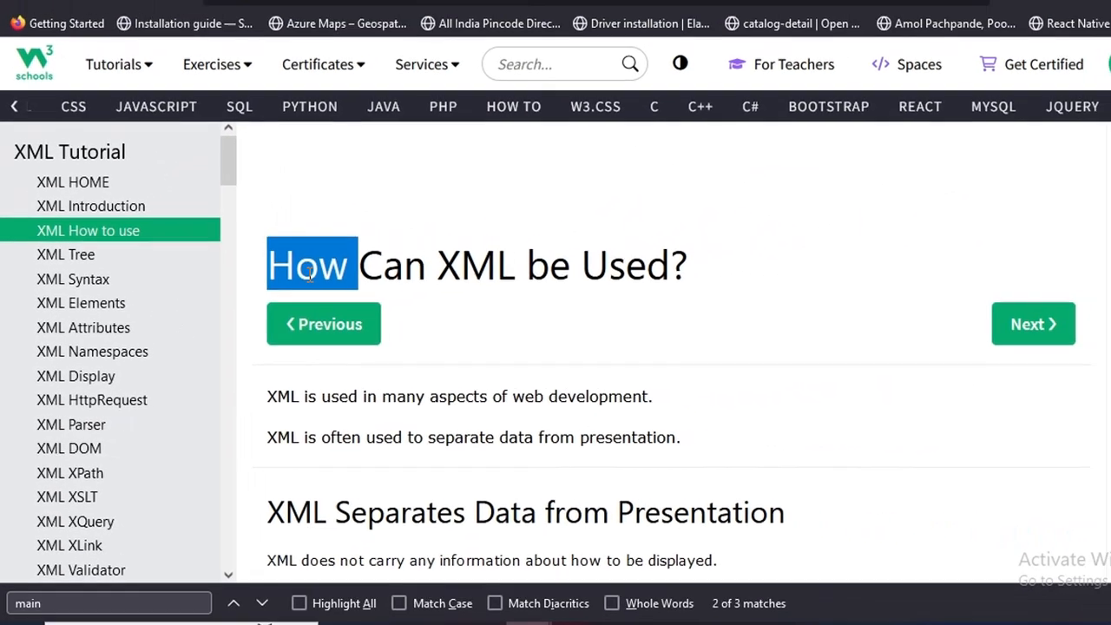
{"action": "triple_click", "coordinate": [310, 274]}
{"action": "right_click", "coordinate": [310, 274]}
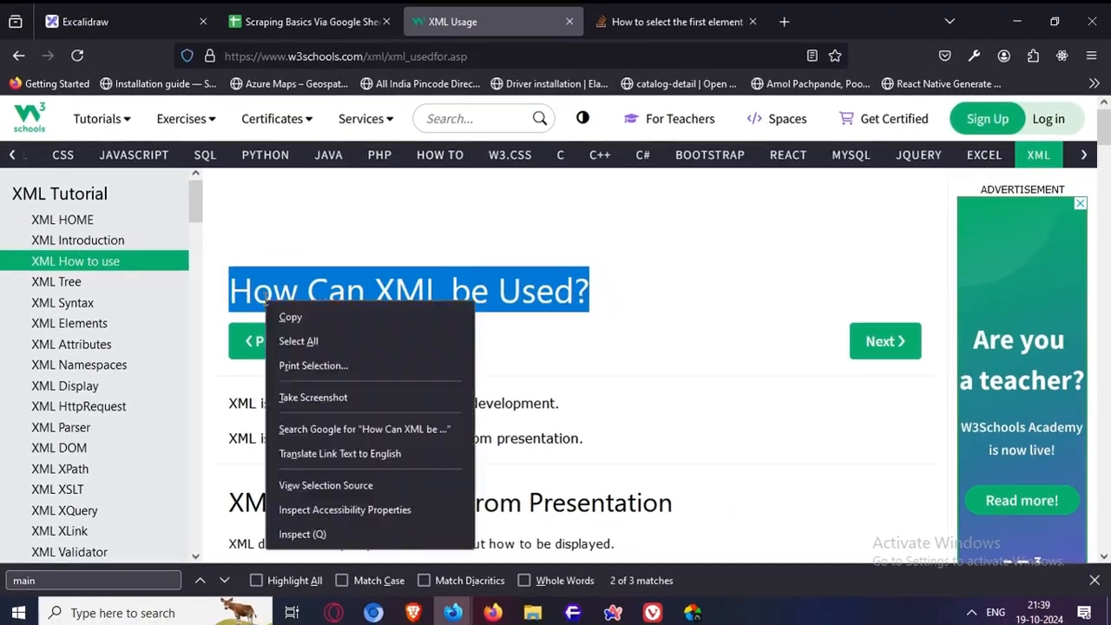
{"action": "left_click", "coordinate": [340, 552]}
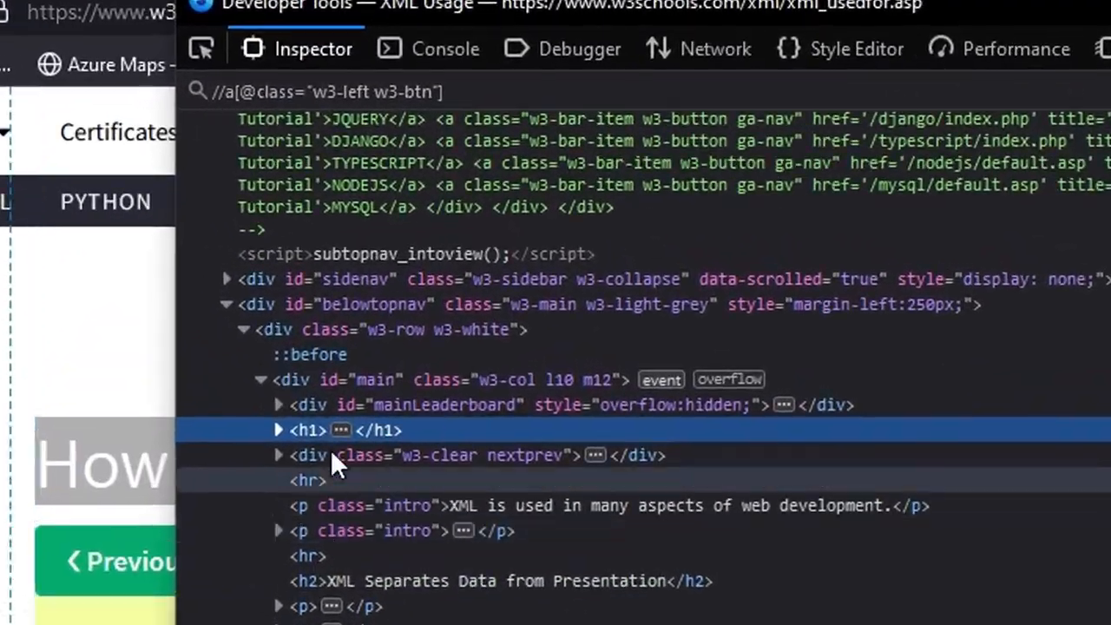
- Examine the heading's h1 node and search the page markup with the XPath //h1
{"action": "double_click", "coordinate": [329, 378]}
{"action": "left_click", "coordinate": [471, 525]}
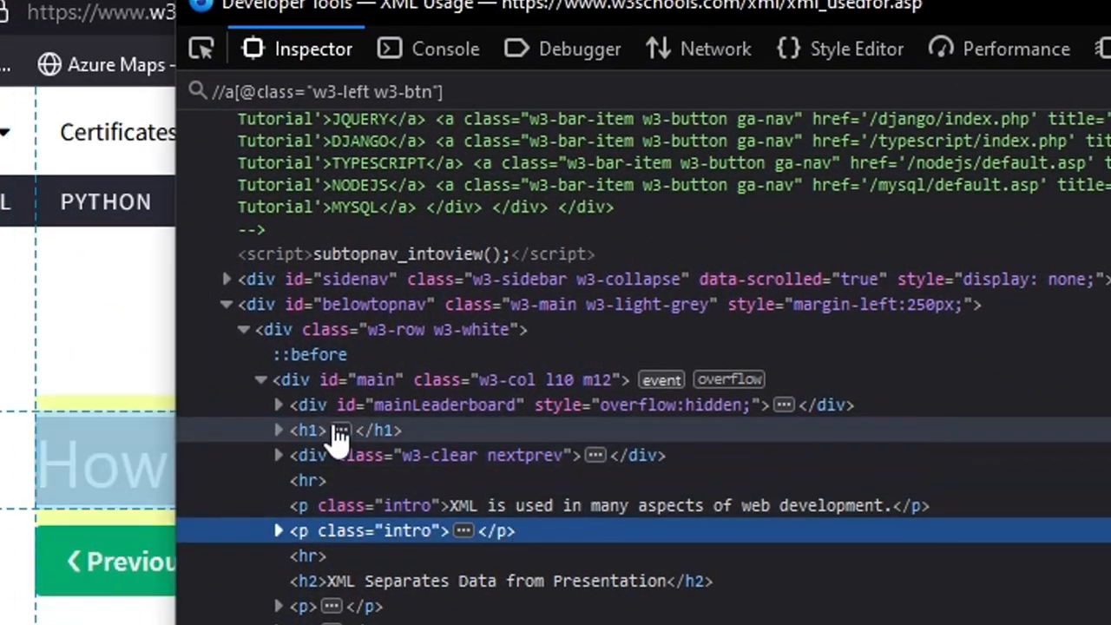
{"action": "double_click", "coordinate": [310, 428]}
{"action": "triple_click", "coordinate": [348, 89]}
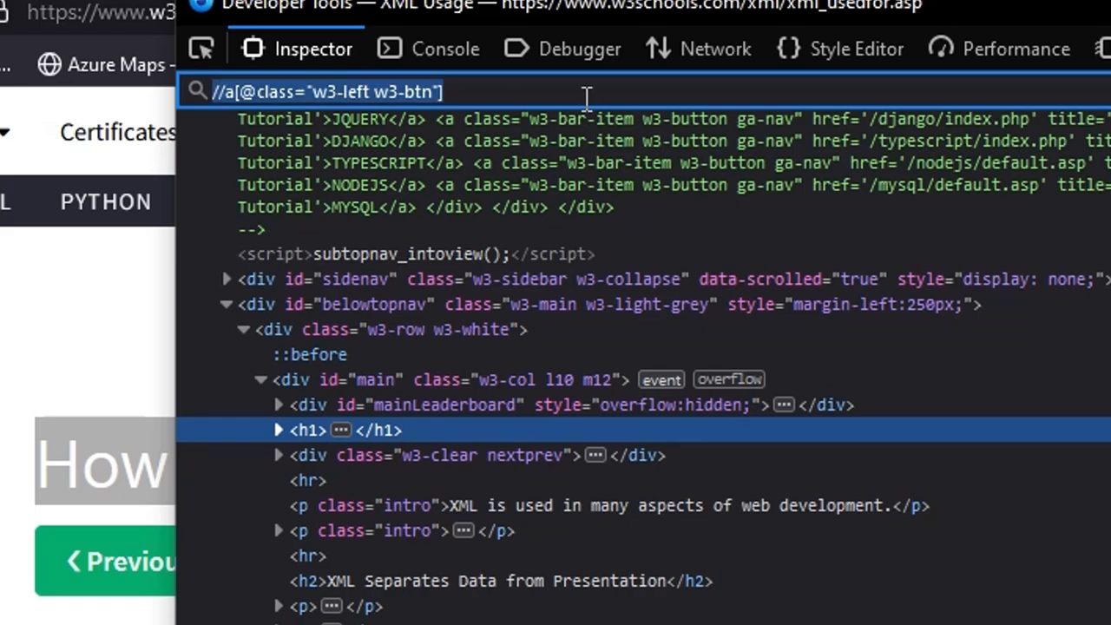
{"action": "type", "text": "//"}
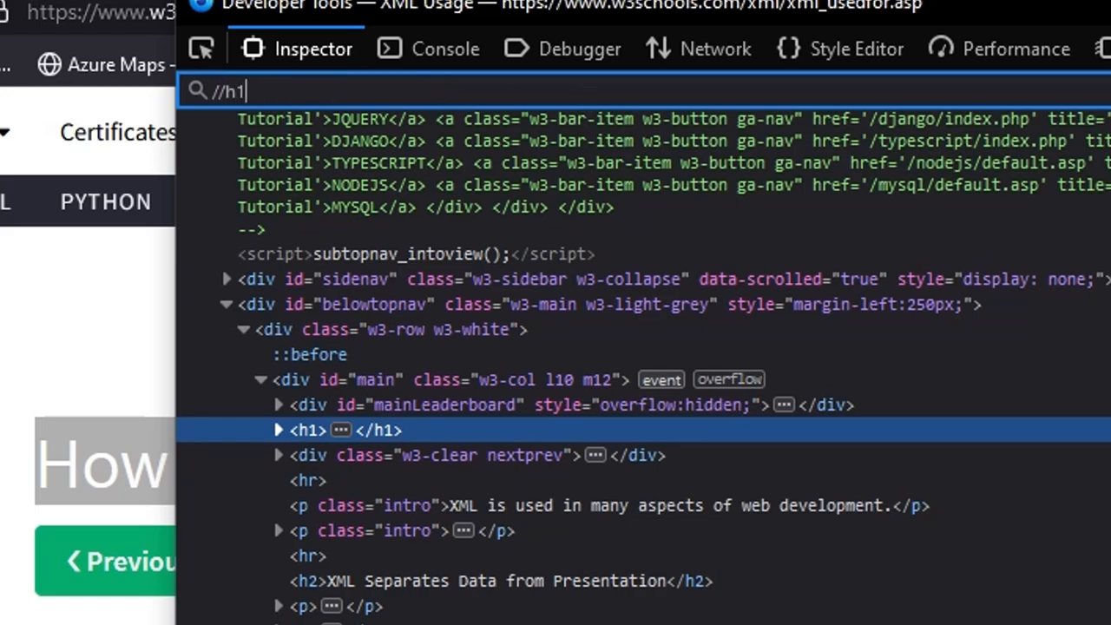
{"action": "type", "text": "h1"}
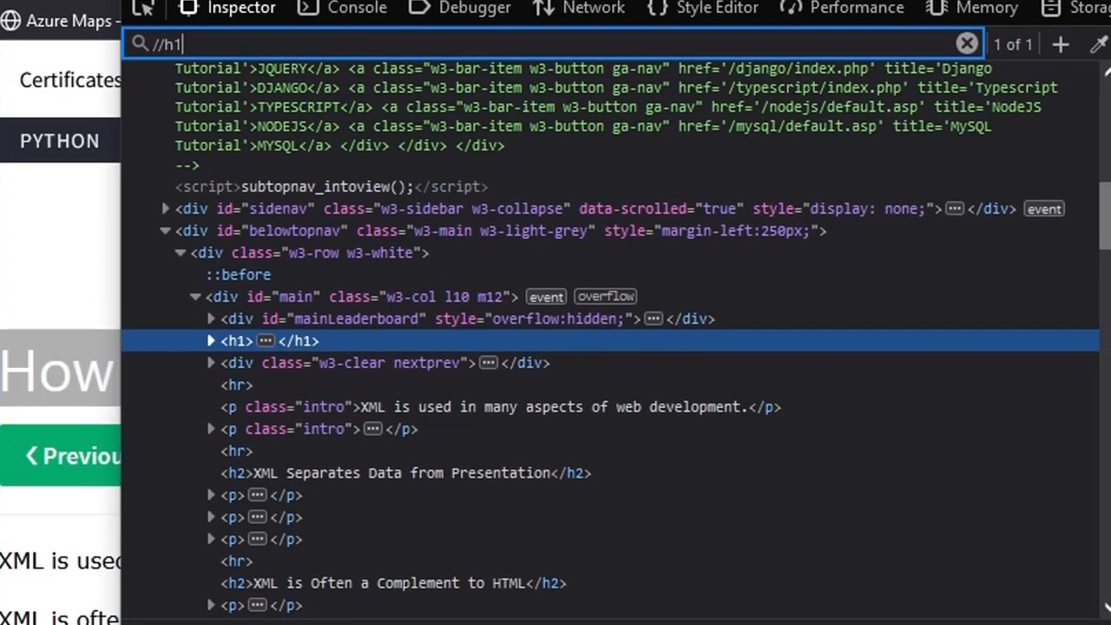
{"action": "double_click", "coordinate": [1018, 40]}
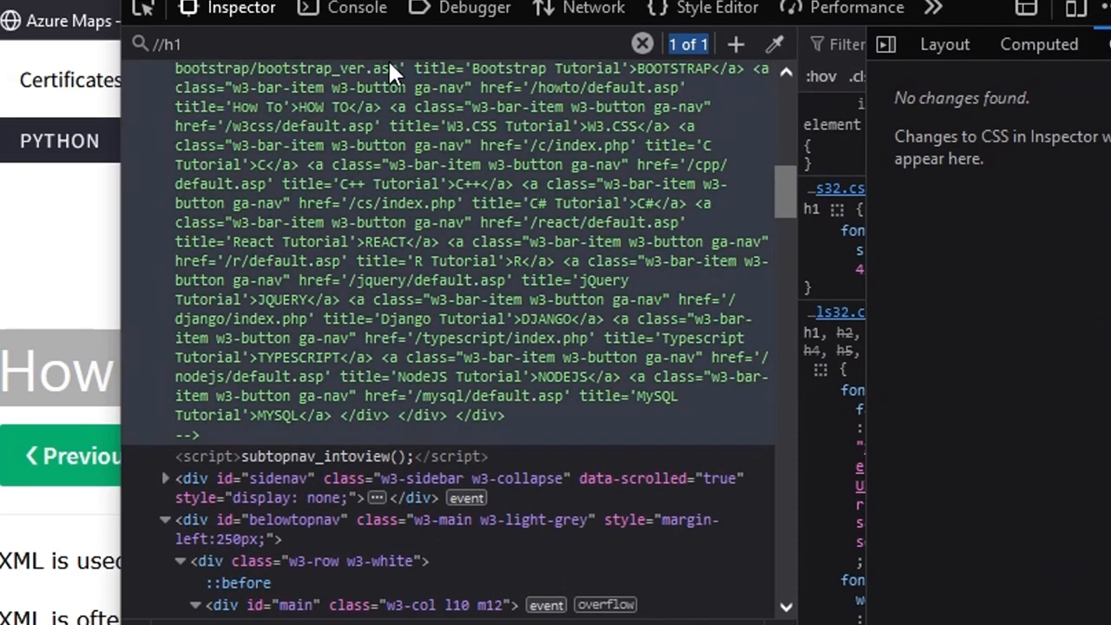
{"action": "left_click", "coordinate": [326, 35]}
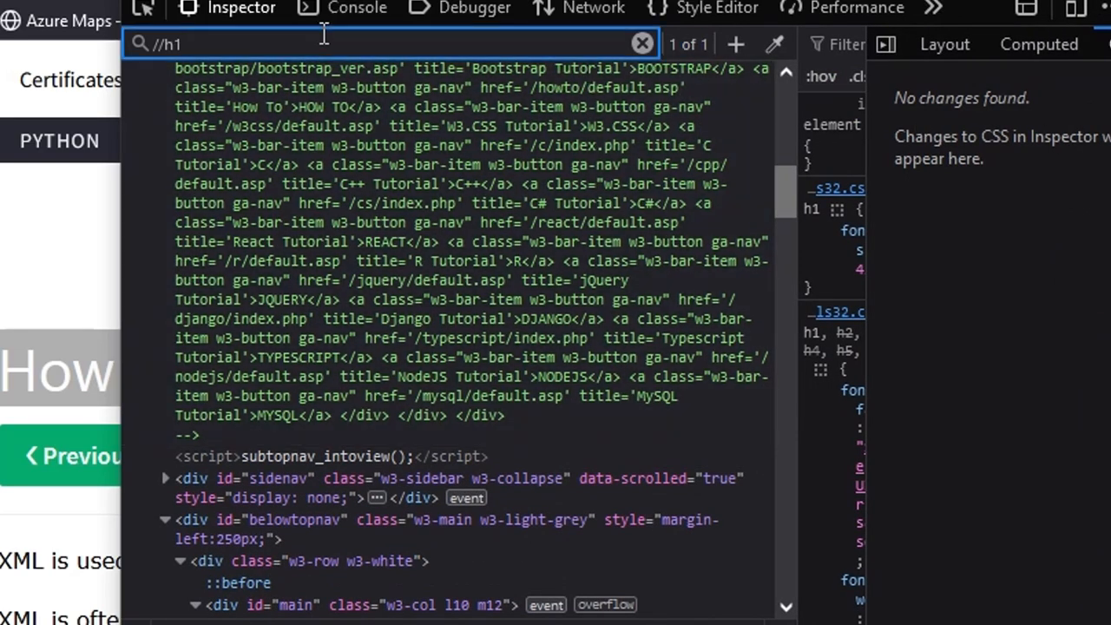
{"action": "key", "text": "Return"}
{"action": "key", "text": "ctrl+a"}
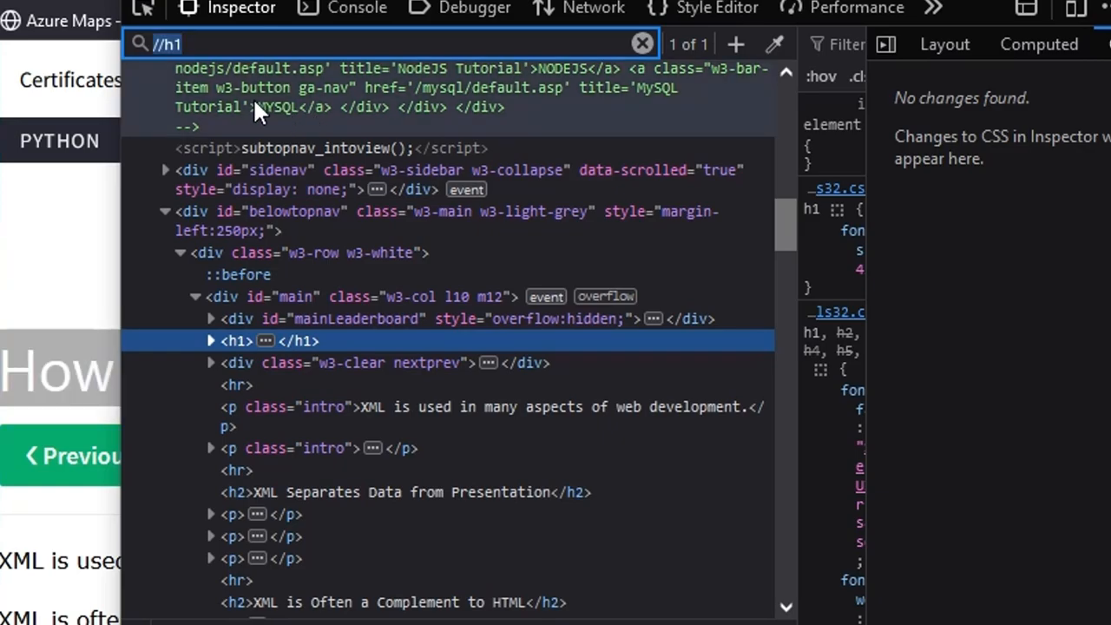
- Go back to the XML Tutorial home page and check its content and main heading
{"action": "left_click", "coordinate": [74, 360]}
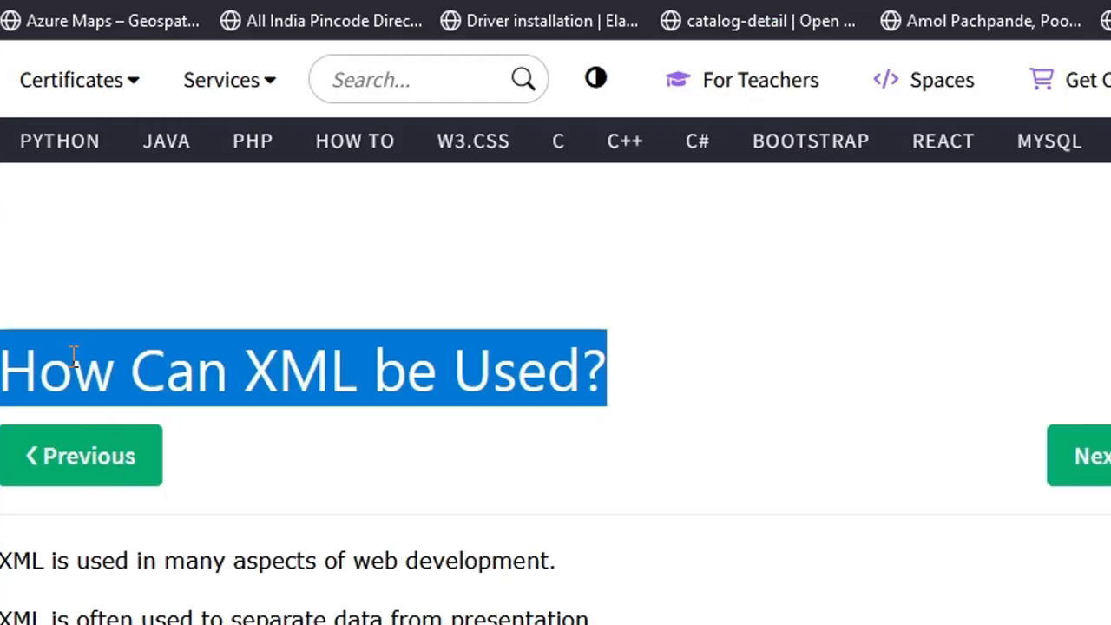
{"action": "left_click", "coordinate": [96, 455]}
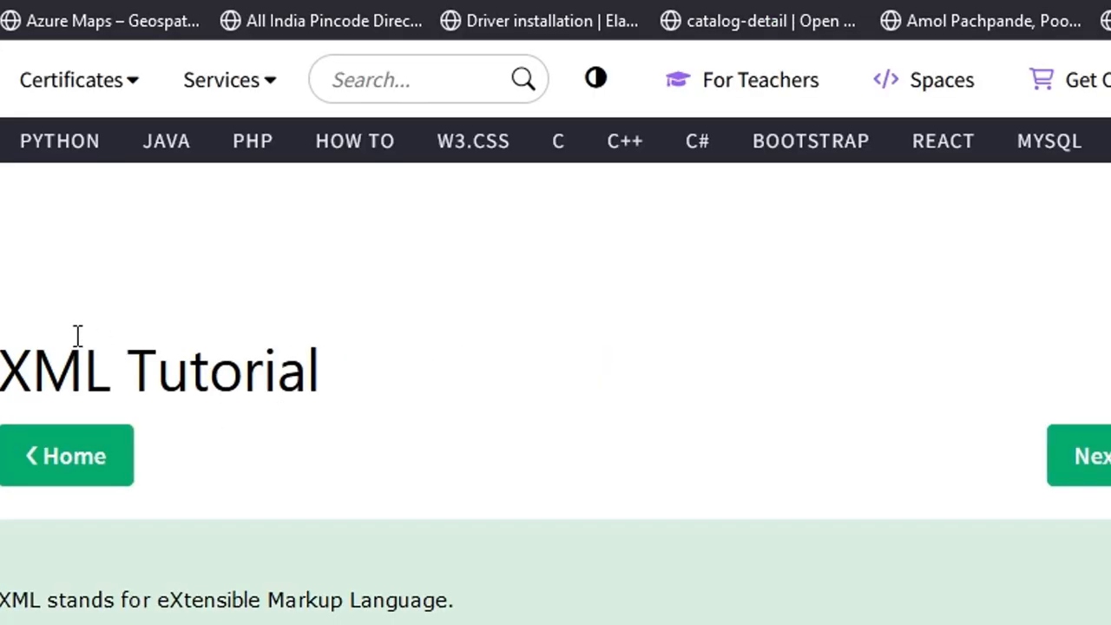
{"action": "left_click_drag", "start_coordinate": [78, 339], "coordinate": [738, 420]}
{"action": "scroll", "coordinate": [799, 298], "scroll_direction": "down", "scroll_amount": 2}
{"action": "scroll", "coordinate": [799, 298], "scroll_direction": "down", "scroll_amount": 3}
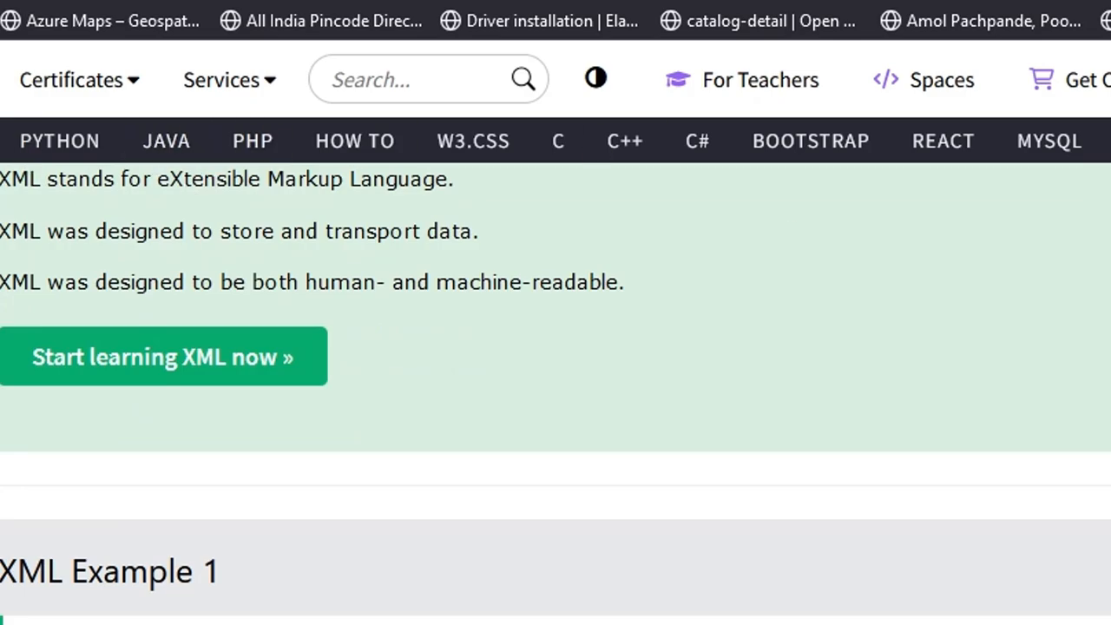
{"action": "scroll", "coordinate": [516, 342], "scroll_direction": "up", "scroll_amount": 4}
{"action": "triple_click", "coordinate": [186, 367]}
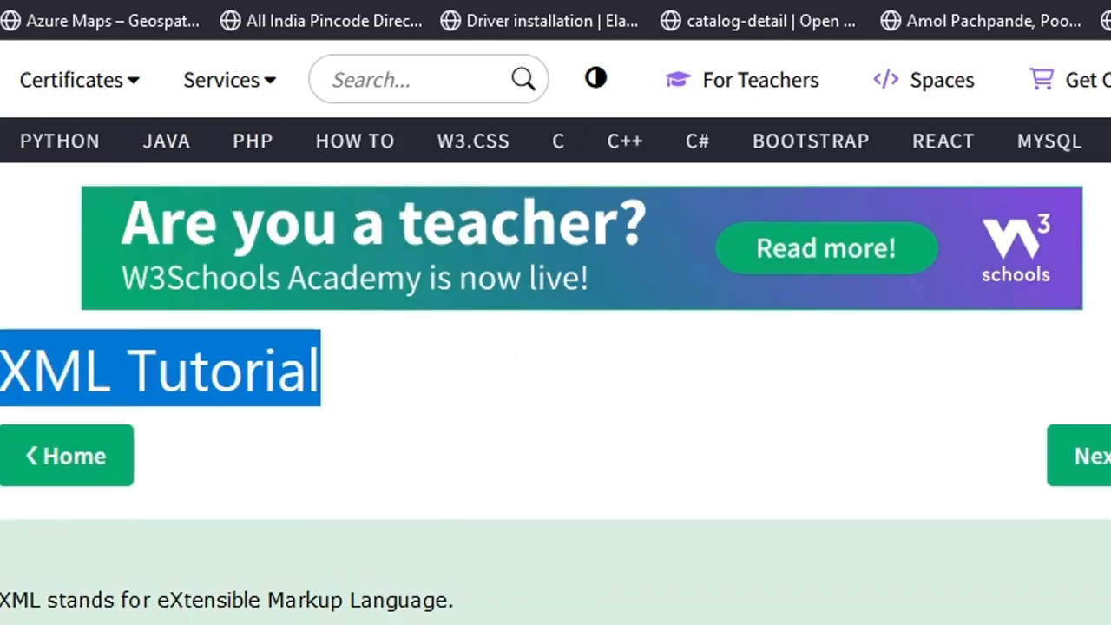
- Return to the spreadsheet and enter the column header heading in C1
{"action": "left_click", "coordinate": [336, 2]}
{"action": "left_click", "coordinate": [388, 338]}
{"action": "left_click", "coordinate": [416, 311]}
{"action": "double_click", "coordinate": [414, 286]}
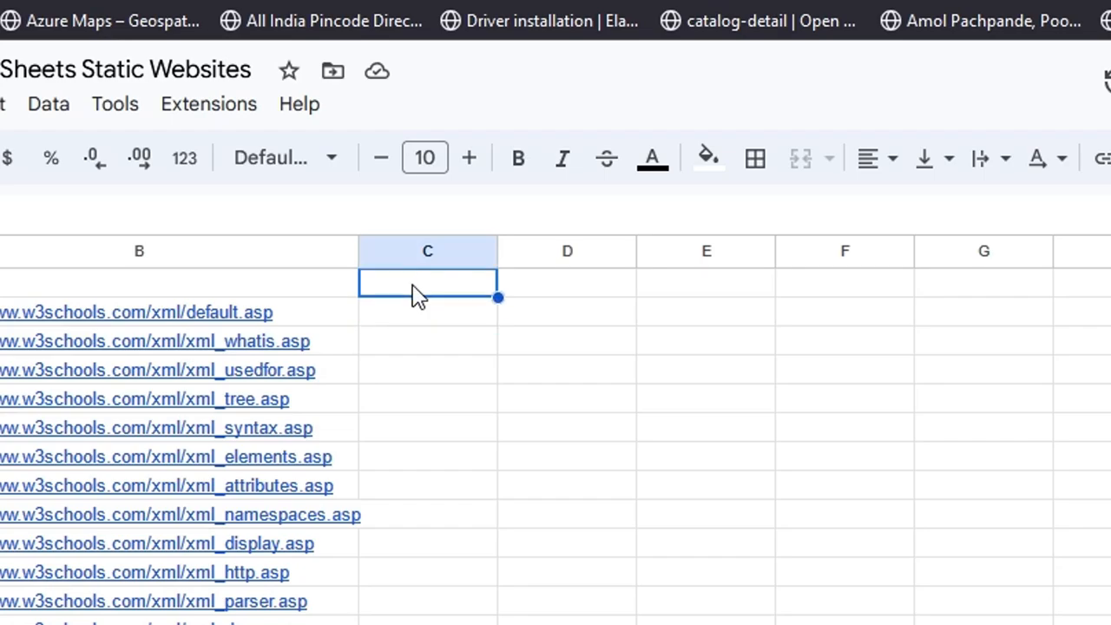
{"action": "type", "text": "heading"}
{"action": "key", "text": "Return"}
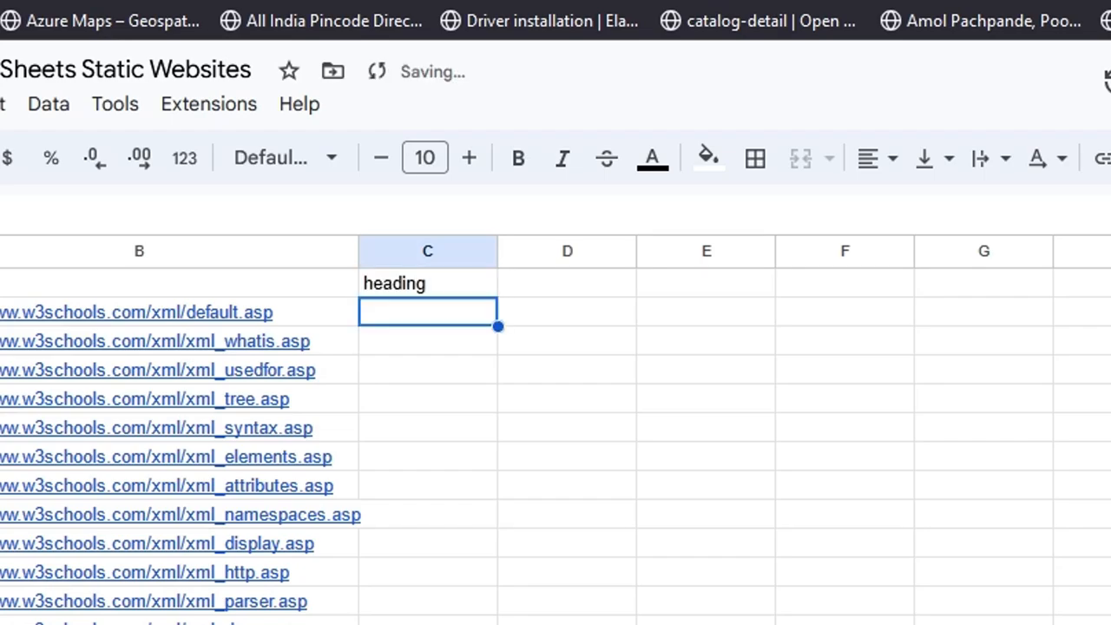
- Enter =IMPORTXML(B2,"//h1") in C2 and widen column C
{"action": "type", "text": "="}
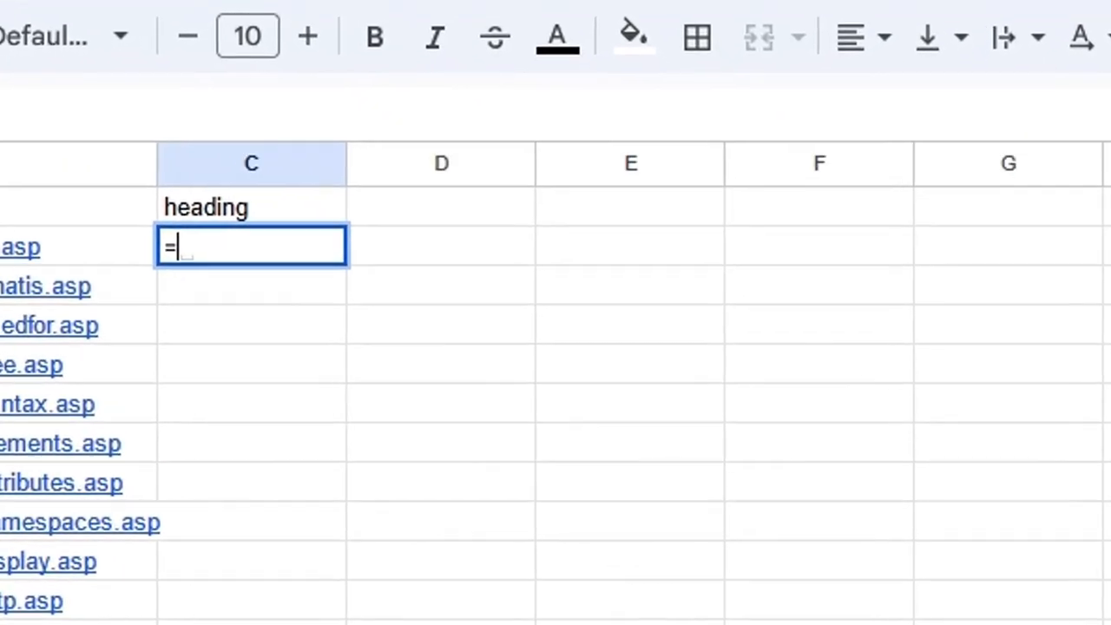
{"action": "type", "text": "imp"}
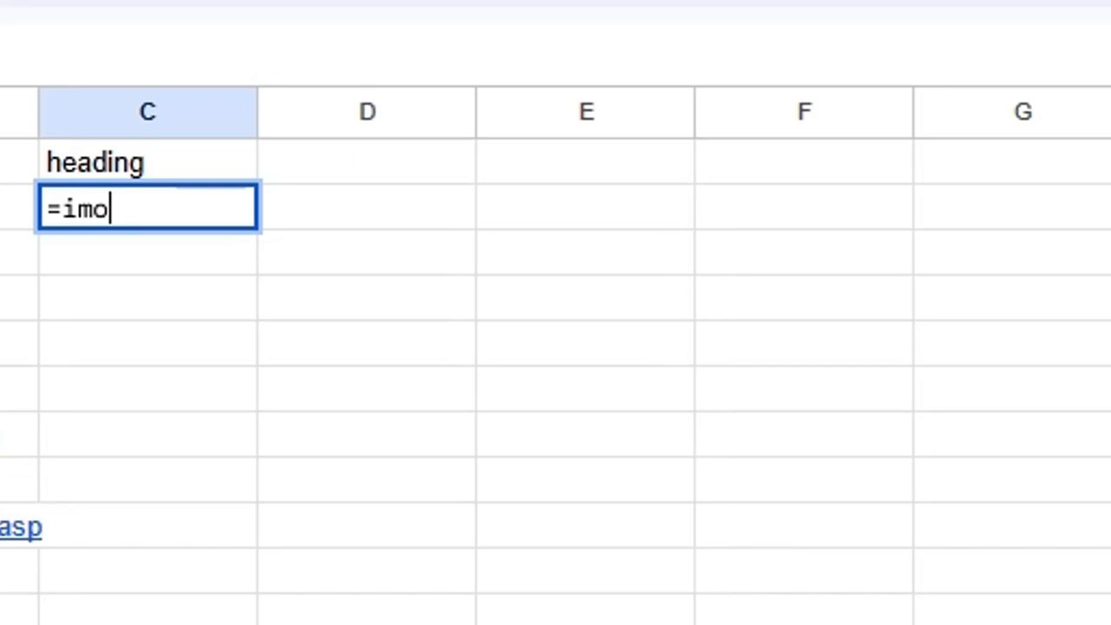
{"action": "type", "text": "ort"}
{"action": "key", "text": "Tab"}
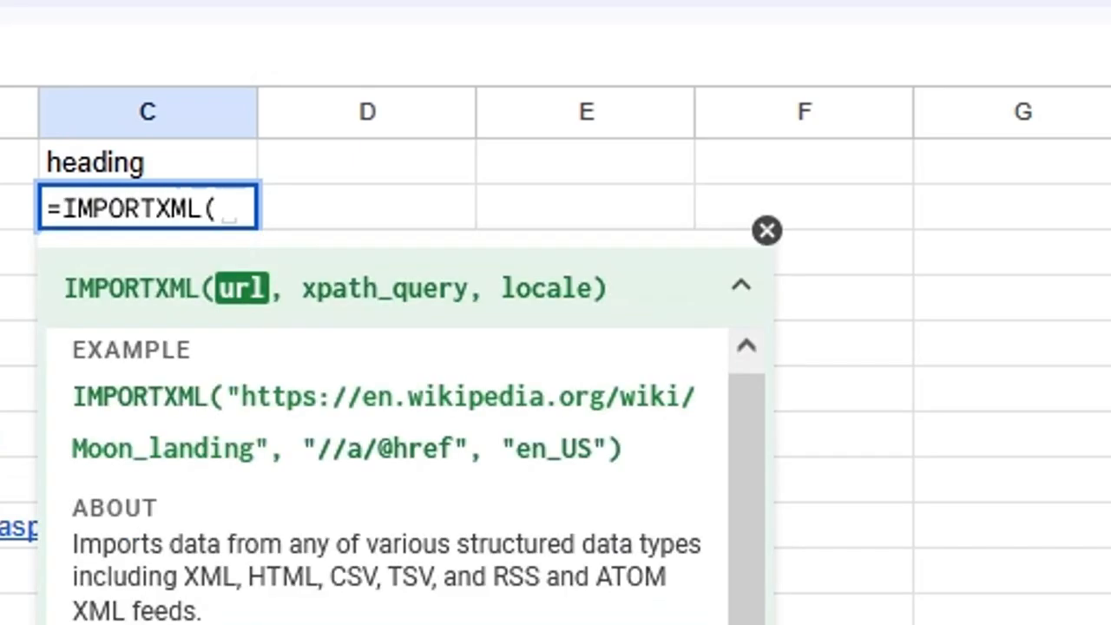
{"action": "type", "text": "B2,"}
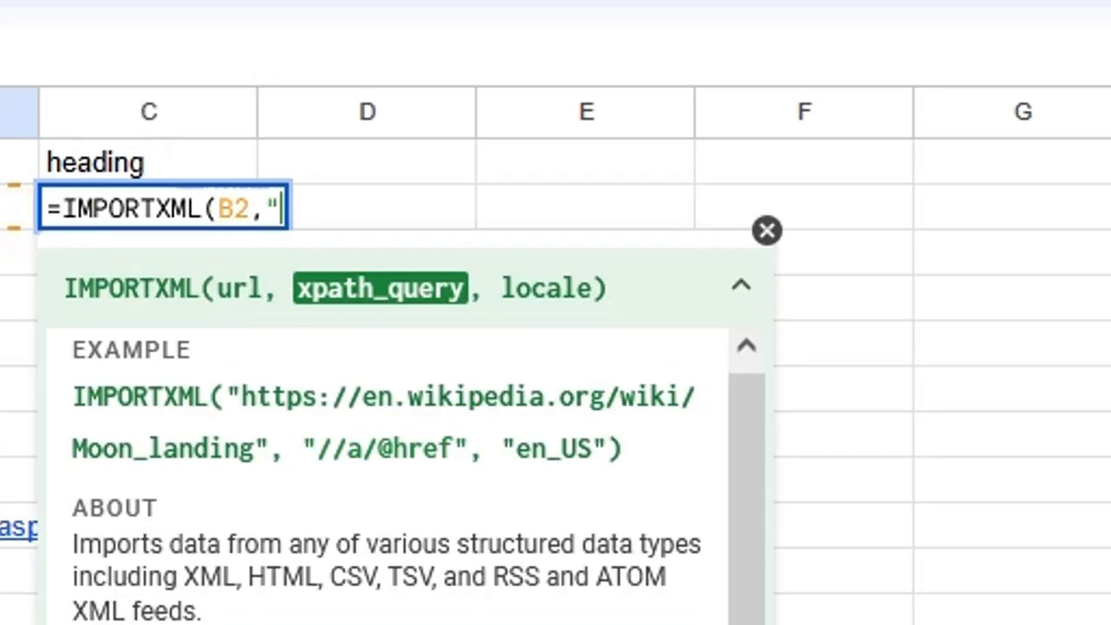
{"action": "type", "text": "\"//"}
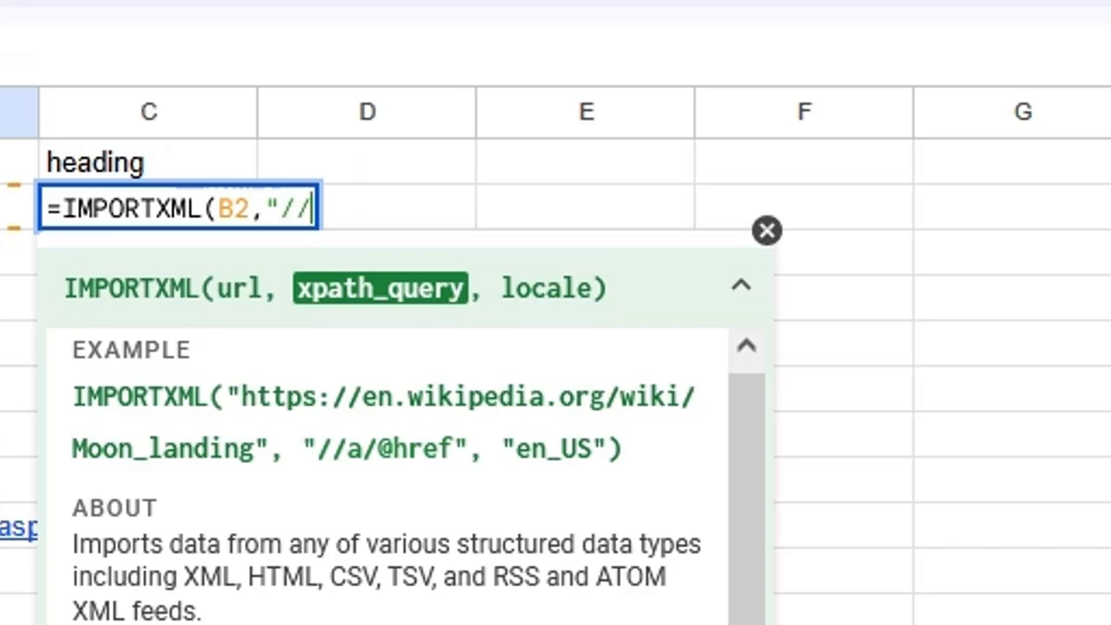
{"action": "type", "text": "h1"}
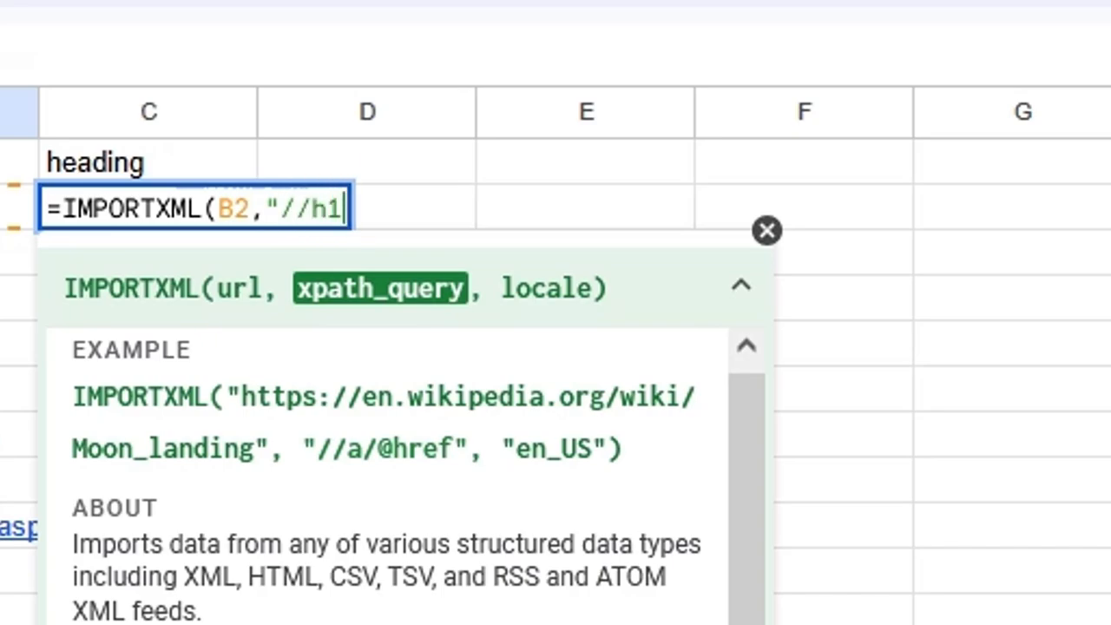
{"action": "type", "text": "\")"}
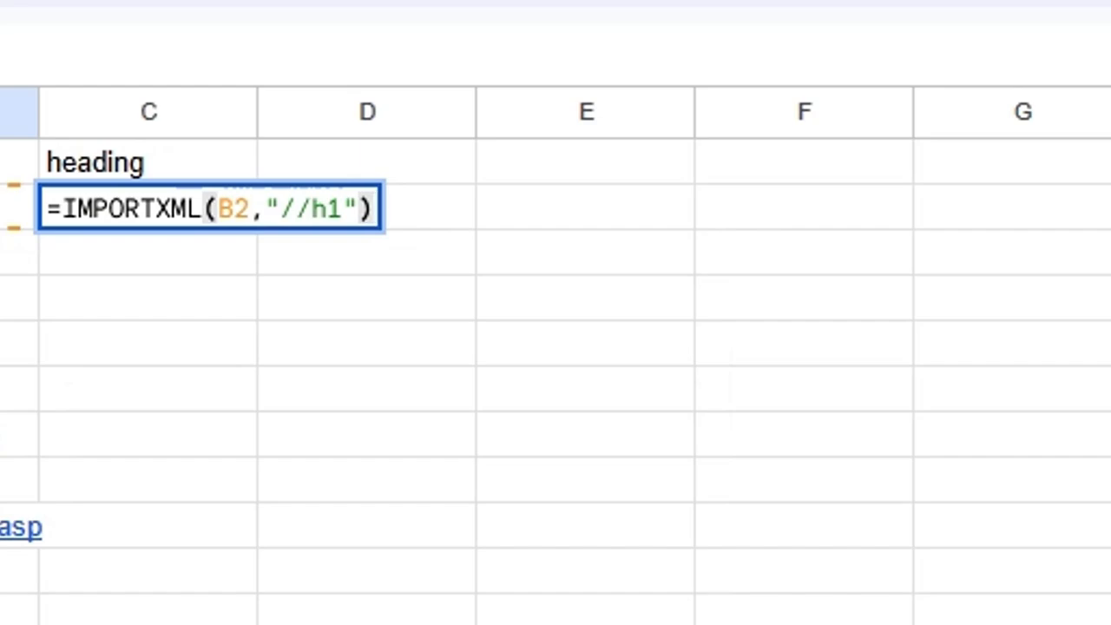
{"action": "key", "text": "Return"}
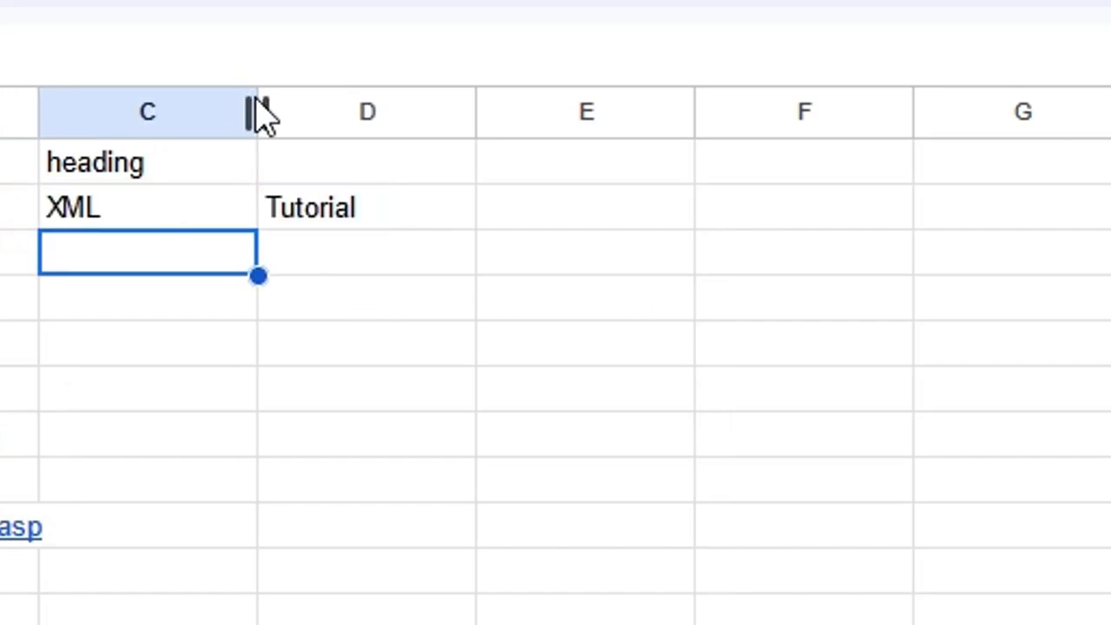
{"action": "left_click_drag", "start_coordinate": [257, 111], "coordinate": [397, 112]}
- Examine the imported contents of C2 and D2 and the formula behind C2
{"action": "left_click", "coordinate": [412, 250]}
{"action": "left_click", "coordinate": [370, 219]}
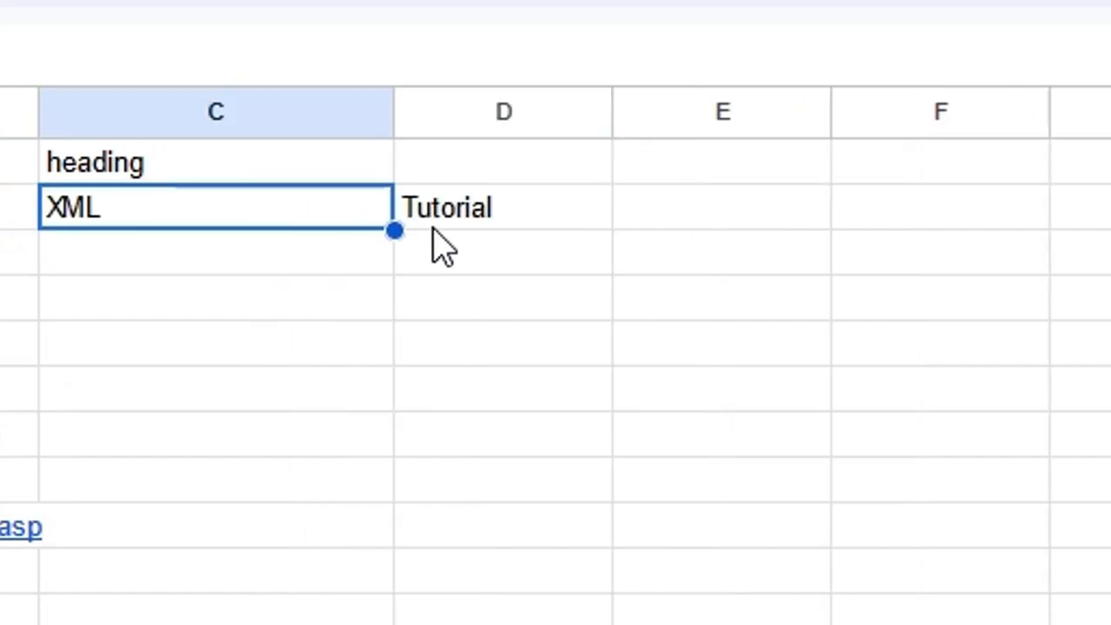
{"action": "left_click", "coordinate": [496, 293]}
{"action": "left_click", "coordinate": [483, 208]}
{"action": "double_click", "coordinate": [482, 210]}
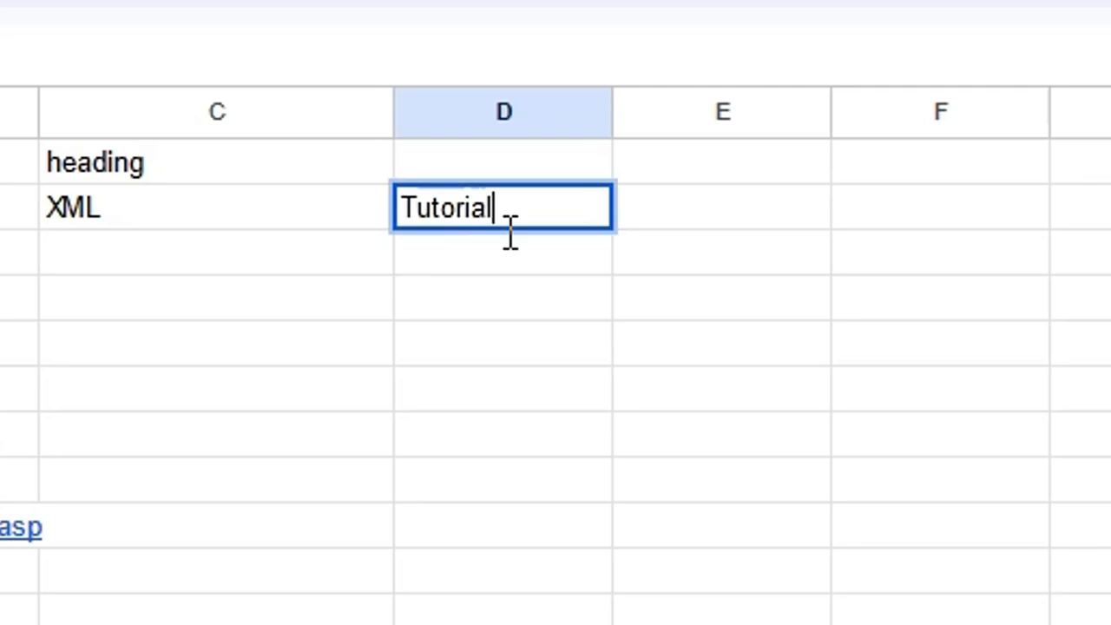
{"action": "left_click", "coordinate": [578, 350]}
{"action": "left_click", "coordinate": [309, 172]}
{"action": "left_click", "coordinate": [465, 314]}
{"action": "double_click", "coordinate": [313, 213]}
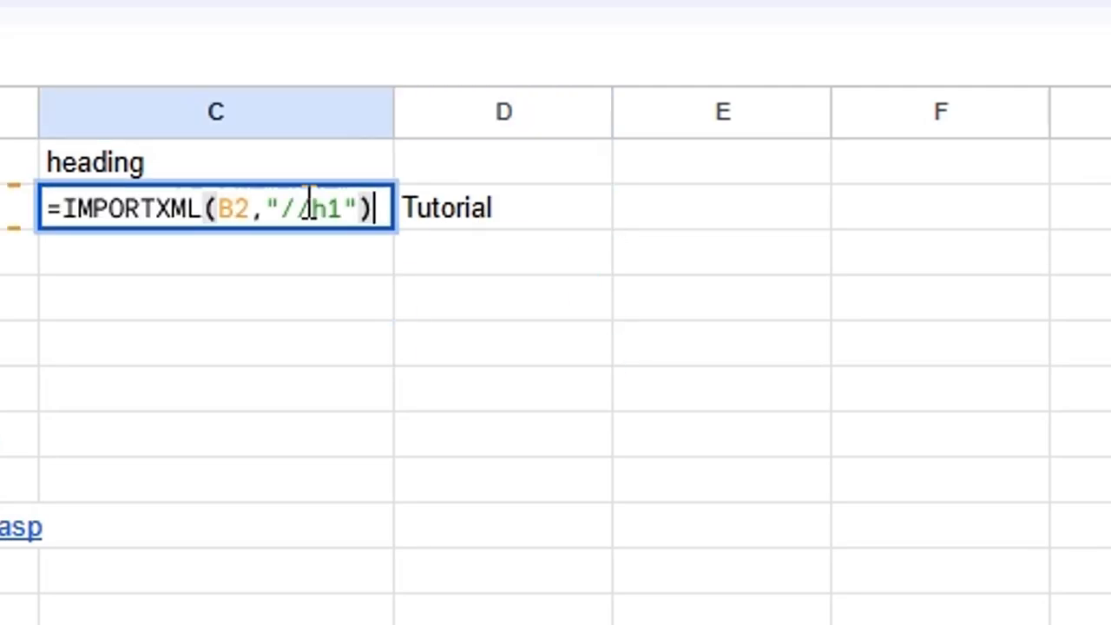
{"action": "left_click", "coordinate": [392, 324]}
{"action": "key", "text": "Up"}
{"action": "key", "text": "Up"}
{"action": "left_click", "coordinate": [260, 201]}
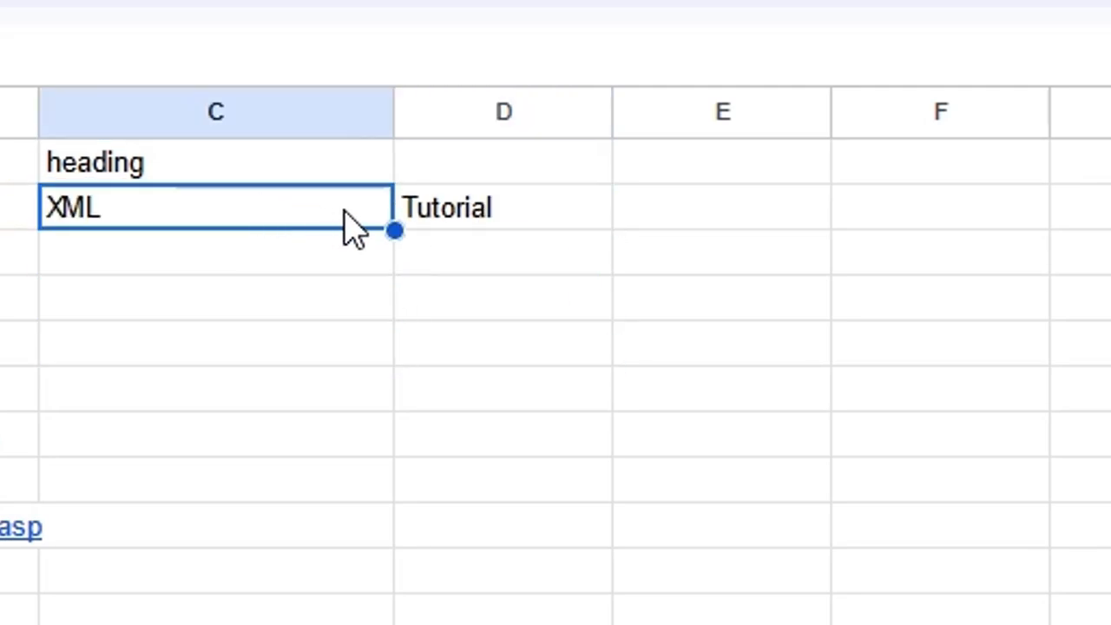
{"action": "left_click", "coordinate": [364, 347]}
{"action": "left_click", "coordinate": [278, 216]}
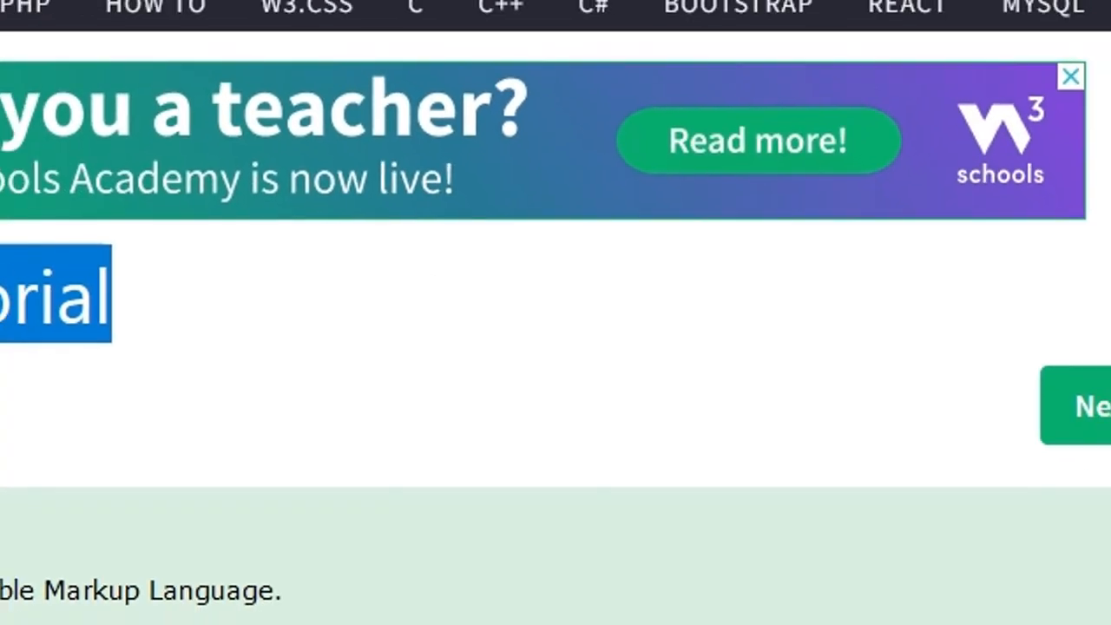
- Inspect the heading on the XML Tutorial page and examine the text node and span inside its h1 element
{"action": "right_click", "coordinate": [289, 294]}
{"action": "left_click", "coordinate": [334, 518]}
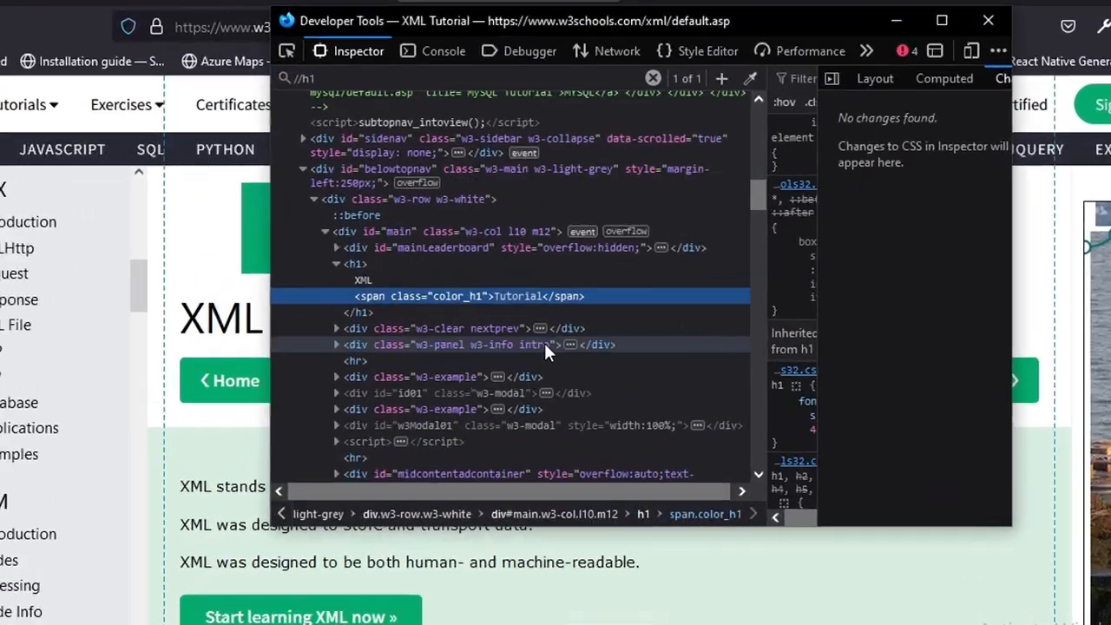
{"action": "left_click", "coordinate": [355, 264]}
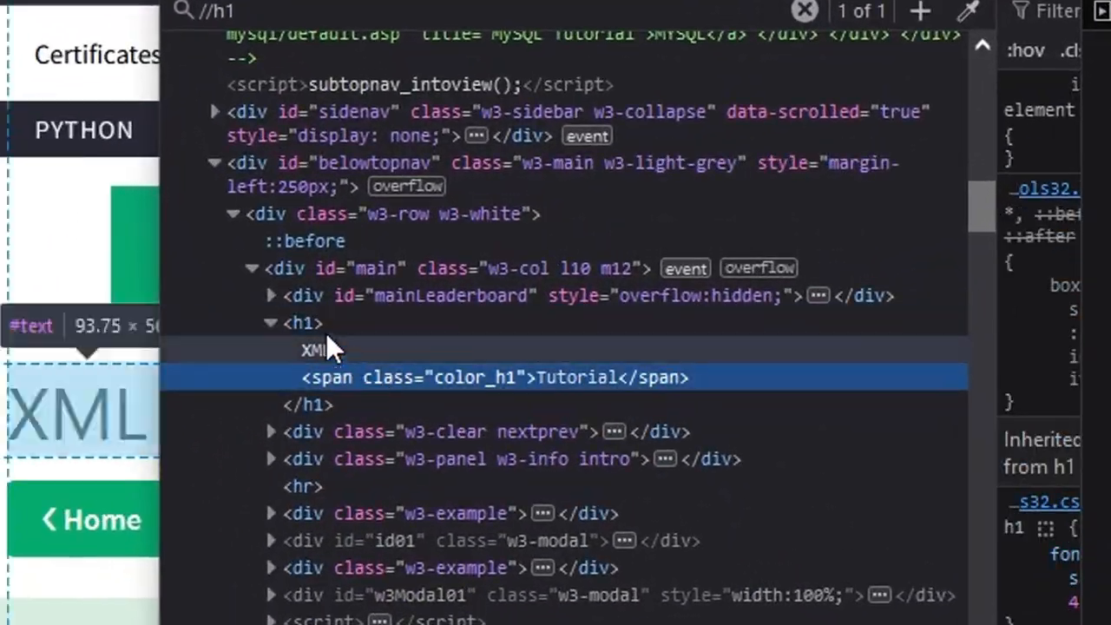
{"action": "left_click", "coordinate": [299, 352]}
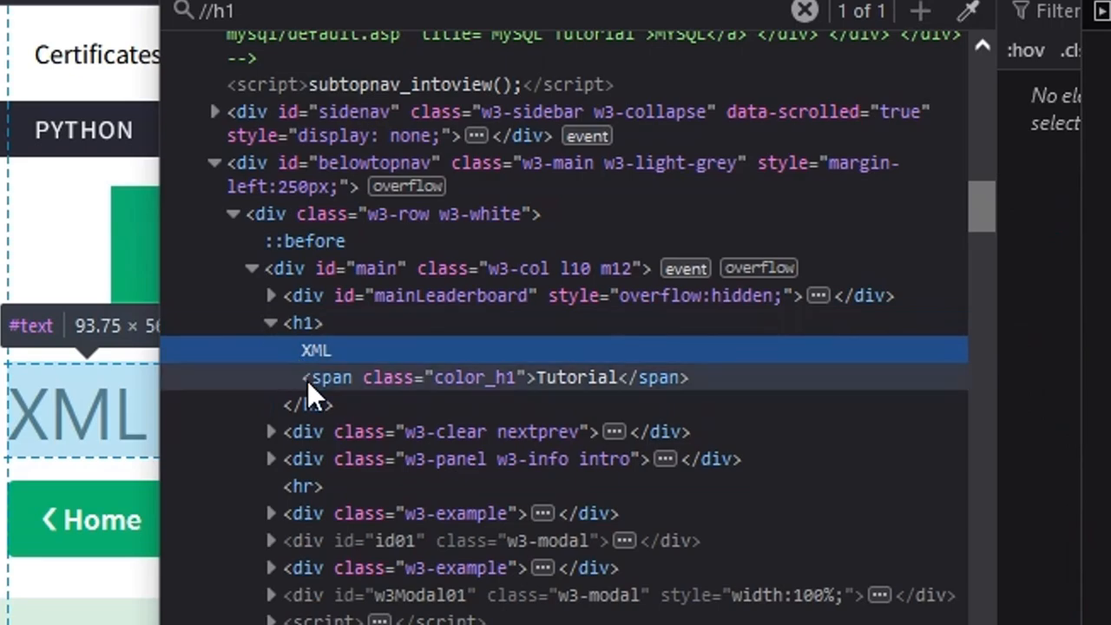
{"action": "left_click", "coordinate": [311, 324]}
{"action": "left_click", "coordinate": [319, 350]}
{"action": "left_click", "coordinate": [321, 373]}
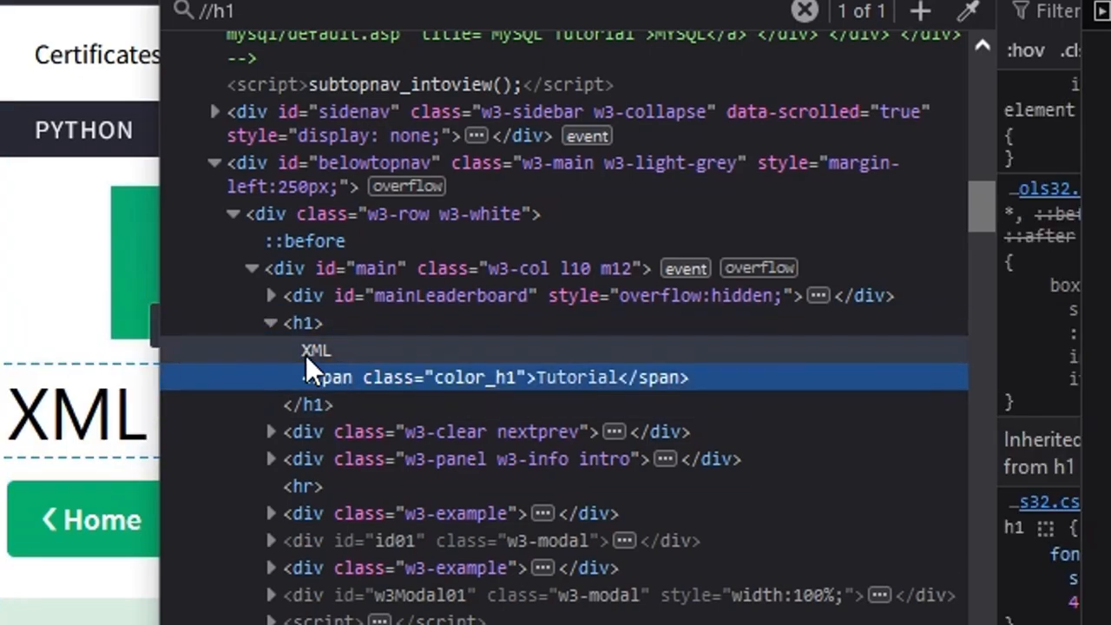
{"action": "left_click", "coordinate": [298, 361]}
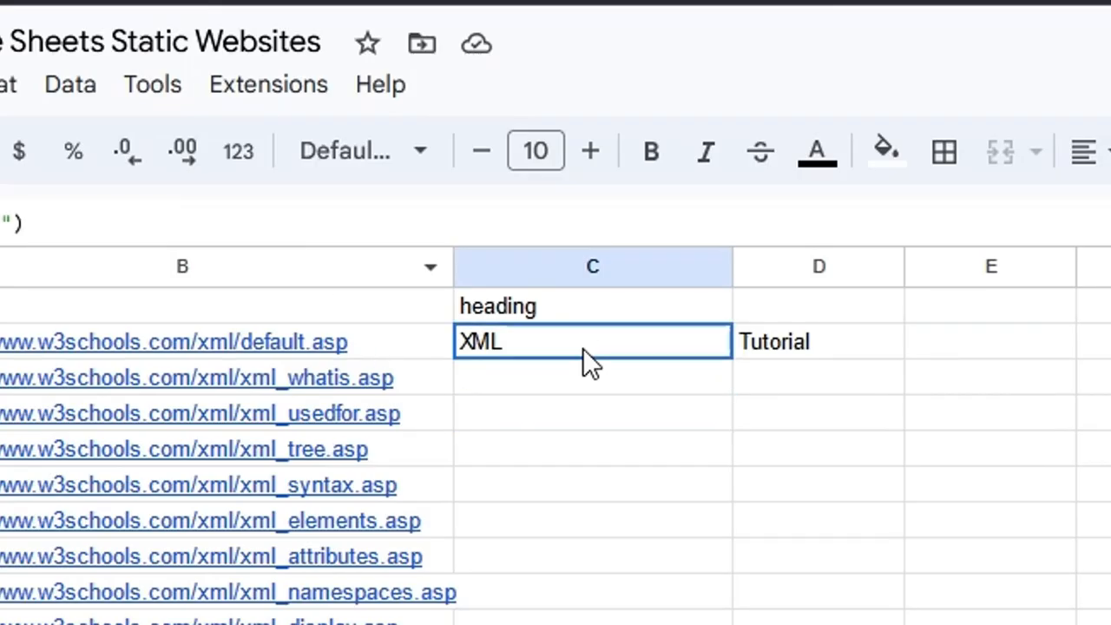
- Change the formula in C2 to =TEXTJOIN(" ", TRUE, IMPORTXML(B2,"//h1"))
{"action": "double_click", "coordinate": [582, 349]}
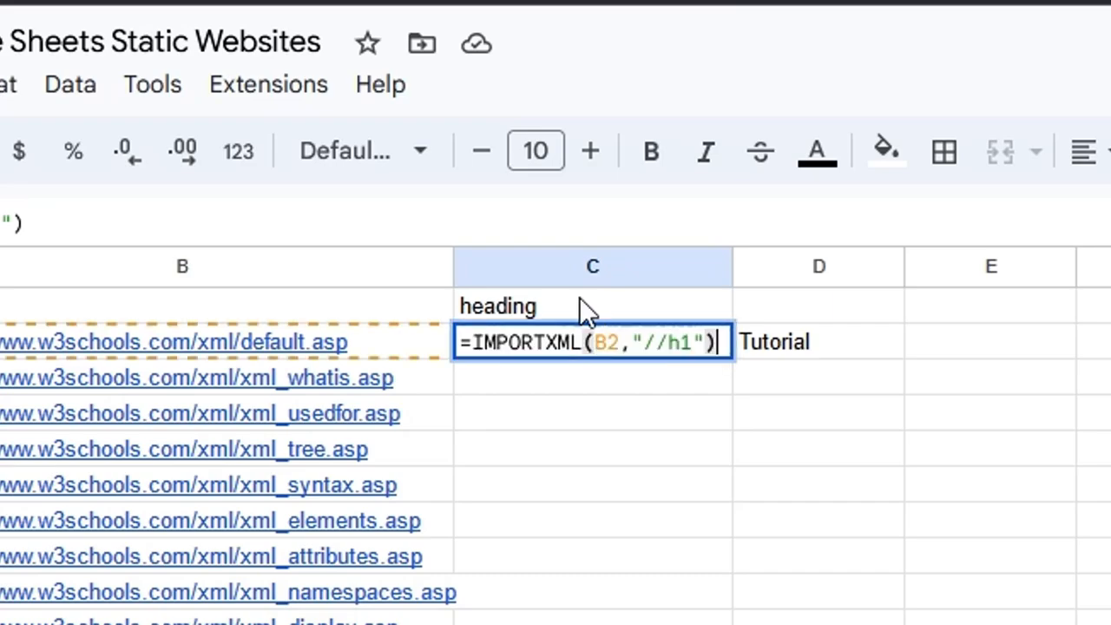
{"action": "left_click_drag", "start_coordinate": [473, 341], "coordinate": [770, 342]}
{"action": "key", "text": "ctrl+c"}
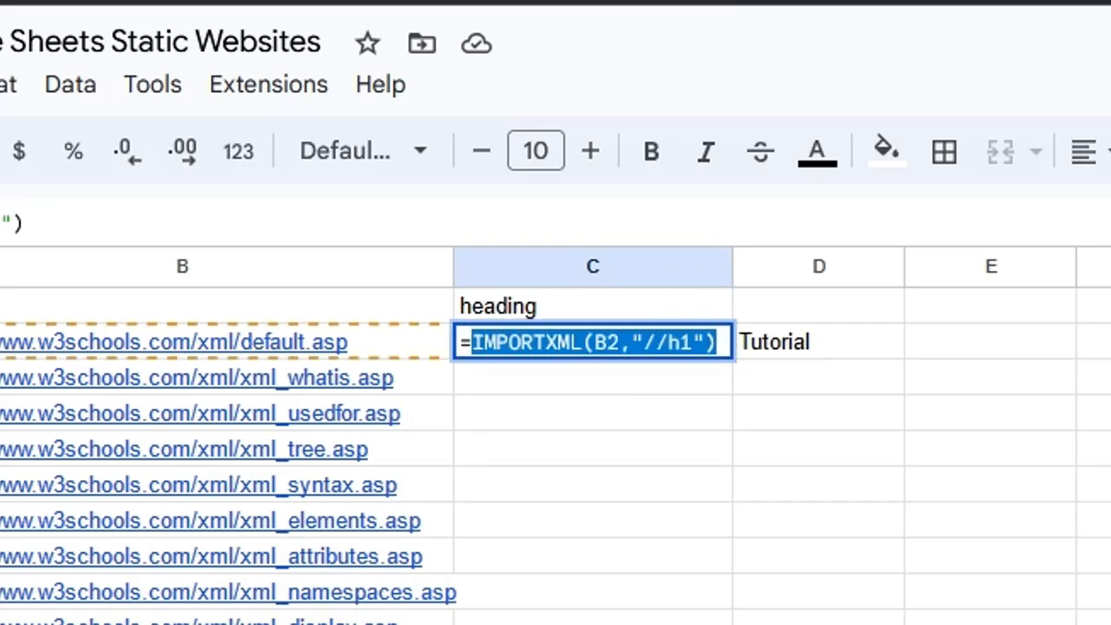
{"action": "type", "text": "text"}
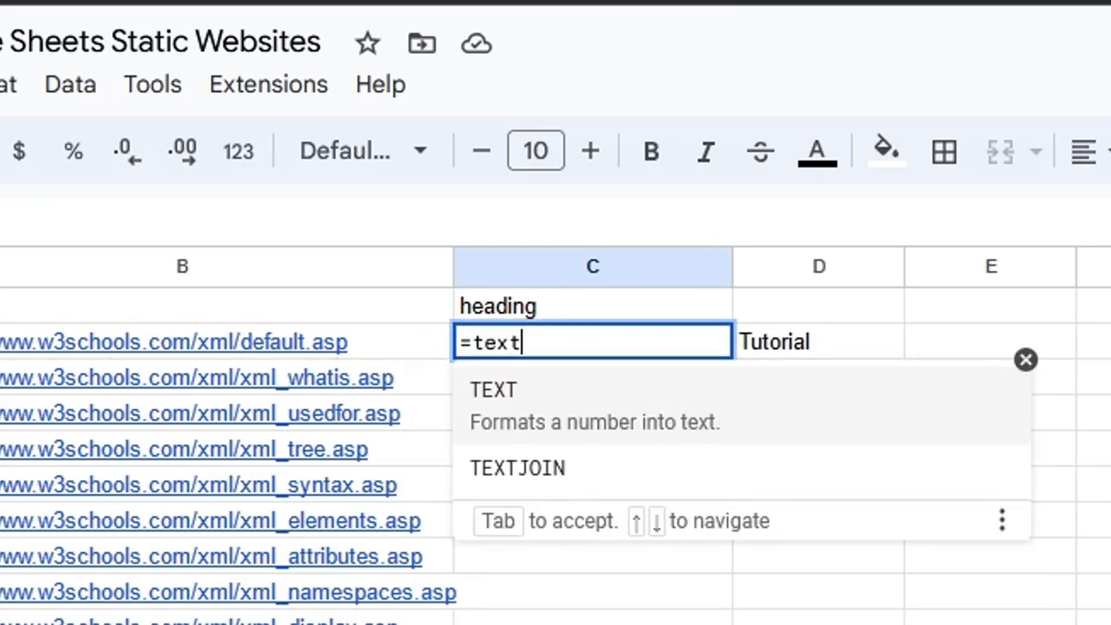
{"action": "key", "text": "Down"}
{"action": "key", "text": "Tab"}
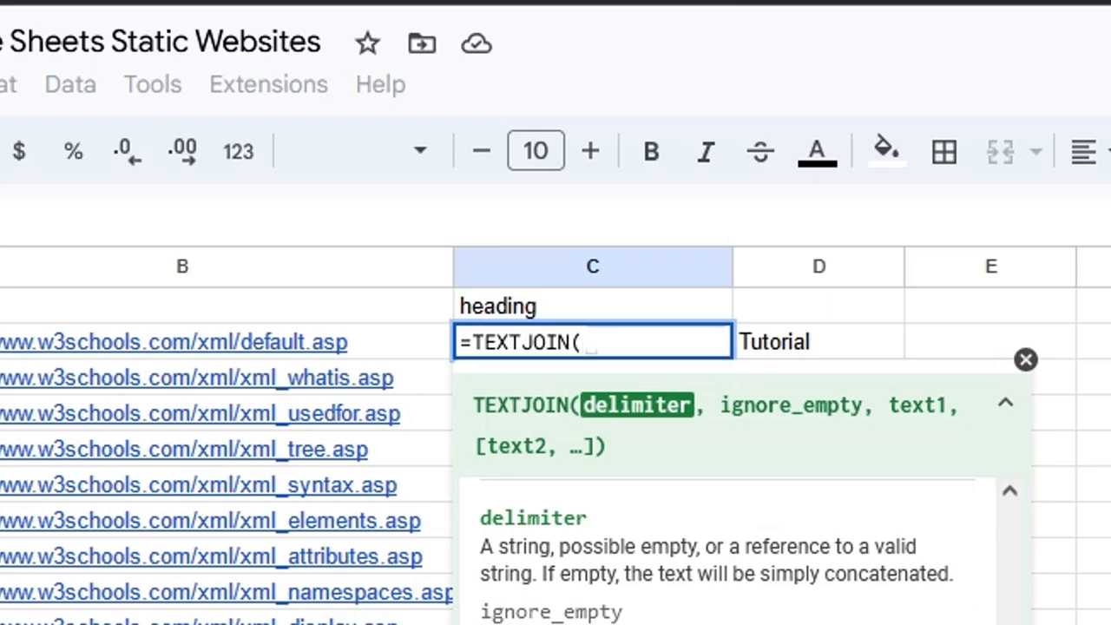
{"action": "type", "text": "\""}
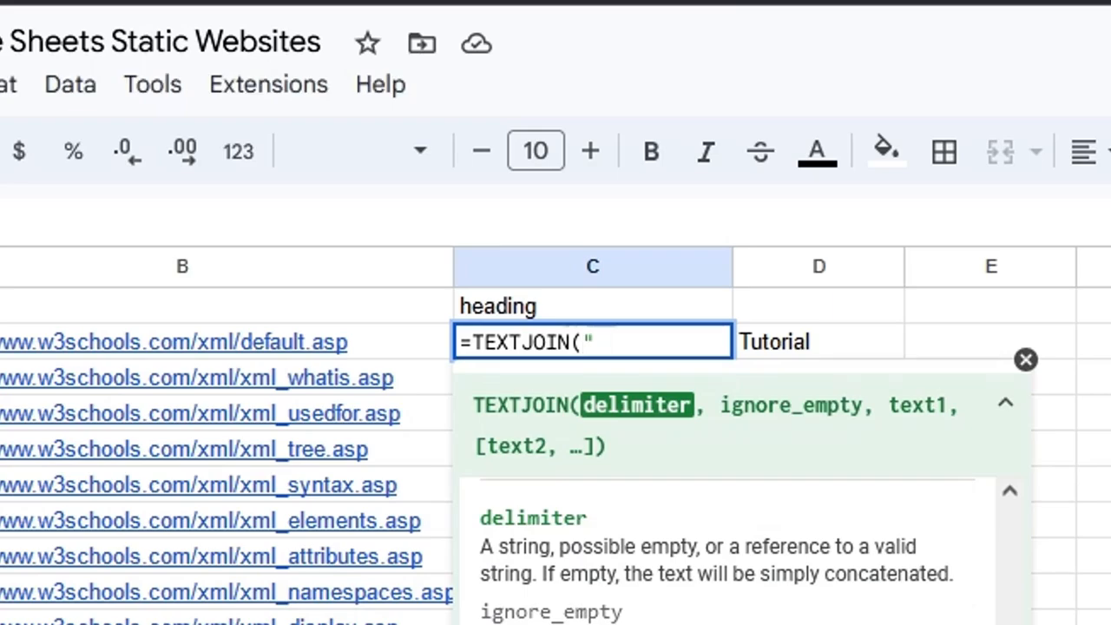
{"action": "type", "text": " \","}
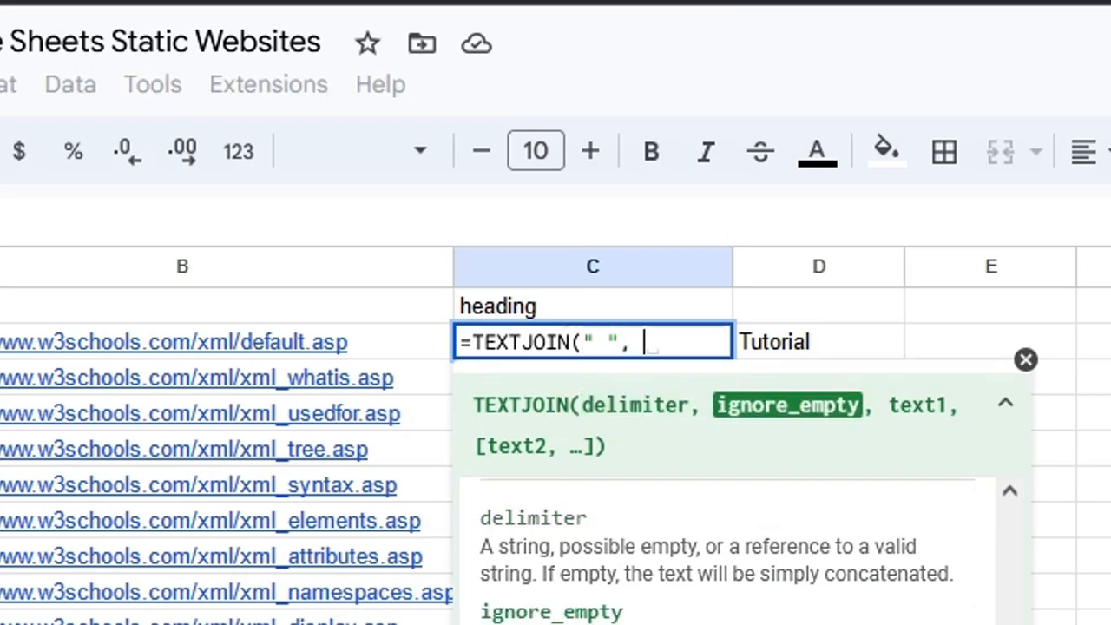
{"action": "type", "text": " TRUE,"}
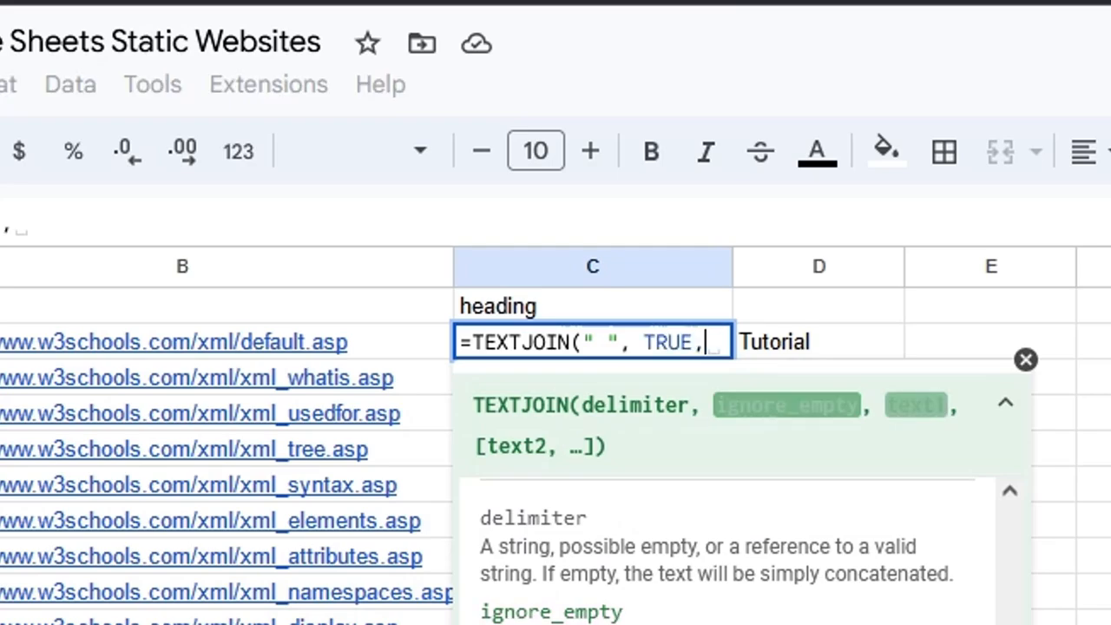
{"action": "key", "text": "ctrl+v"}
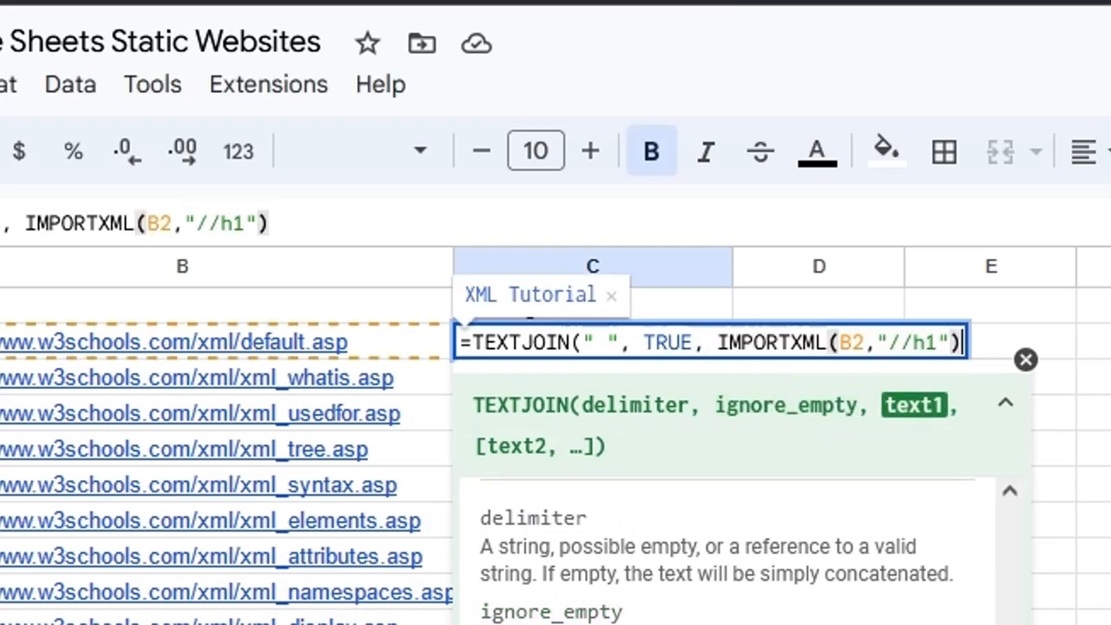
{"action": "type", "text": ")"}
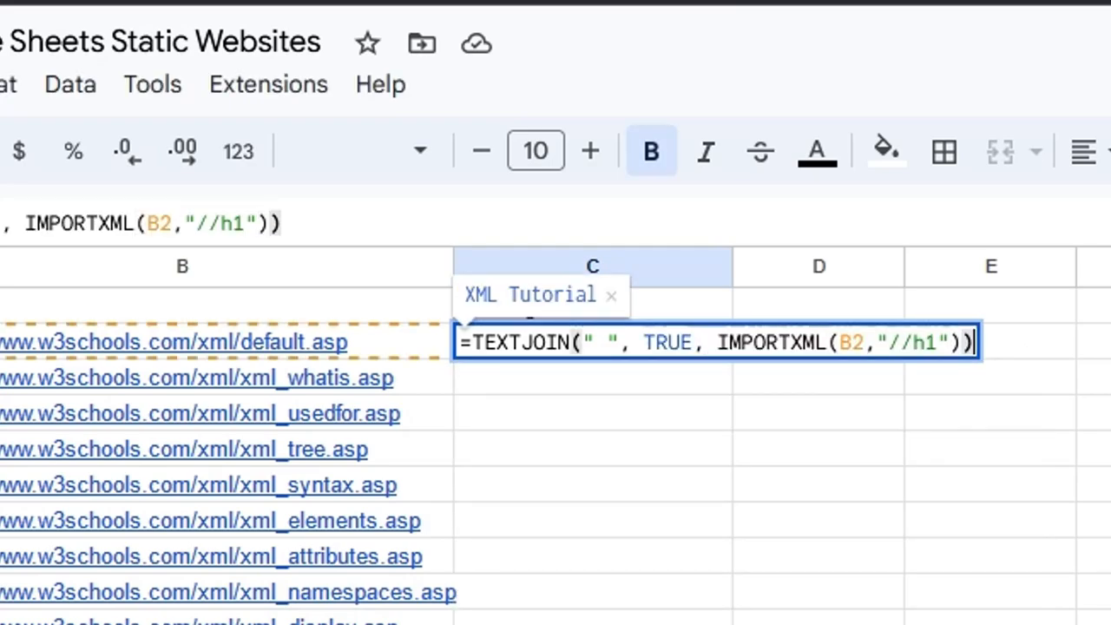
{"action": "key", "text": "Return"}
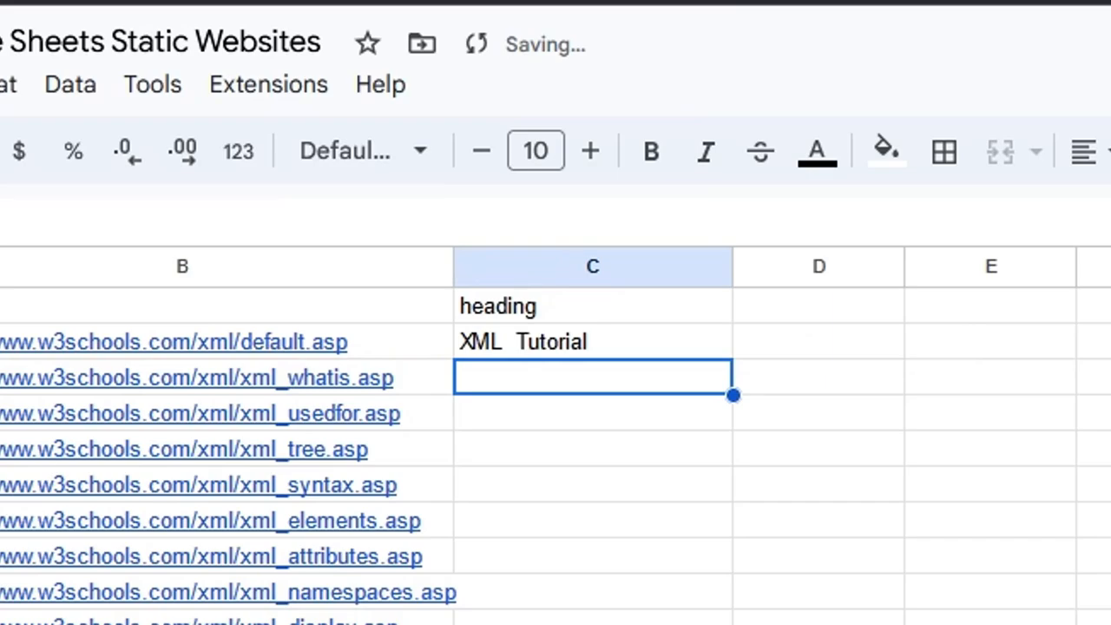
- Change the TEXTJOIN delimiter in C2 to an empty string, giving =TEXTJOIN("", TRUE, IMPORTXML(B2,"//h1"))
{"action": "key", "text": "Up"}
{"action": "key", "text": "Down"}
{"action": "key", "text": "Up"}
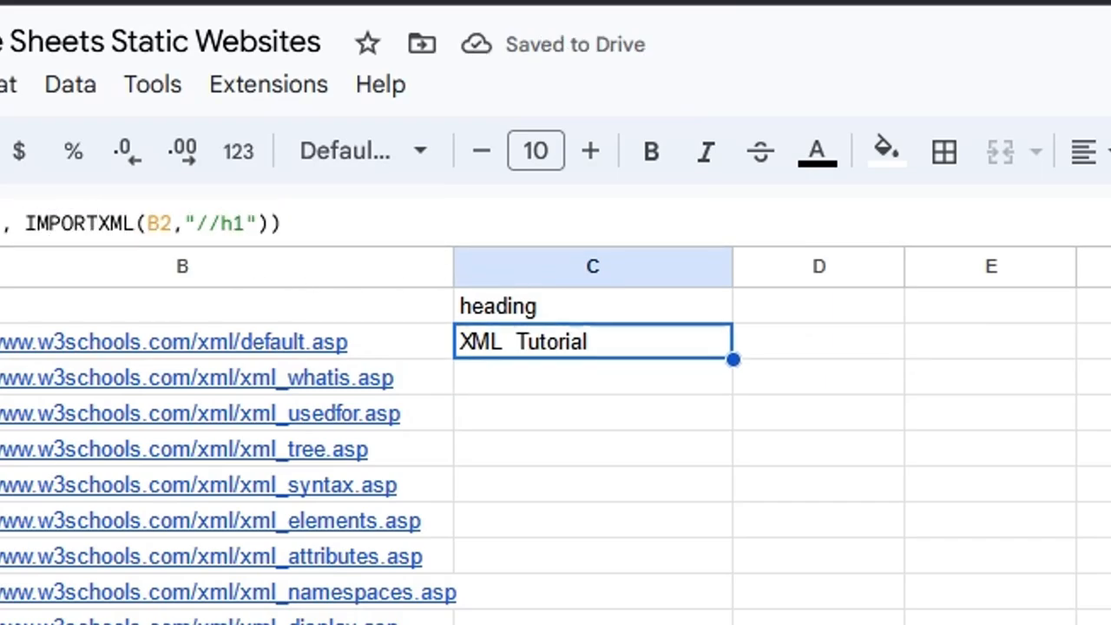
{"action": "left_click", "coordinate": [3, 223]}
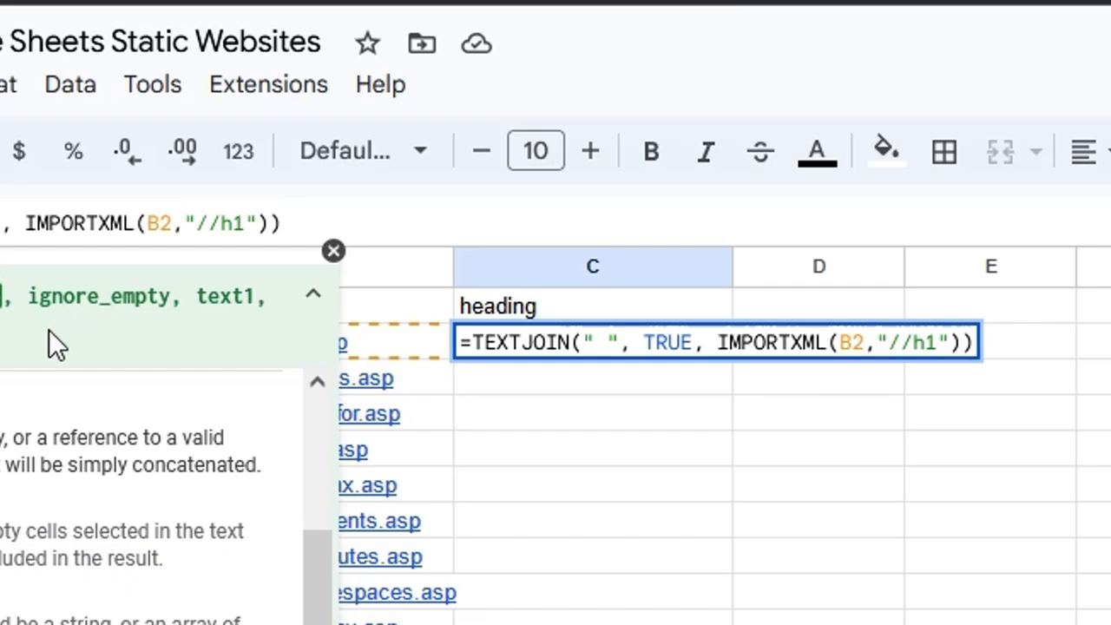
{"action": "key", "text": "BackSpace"}
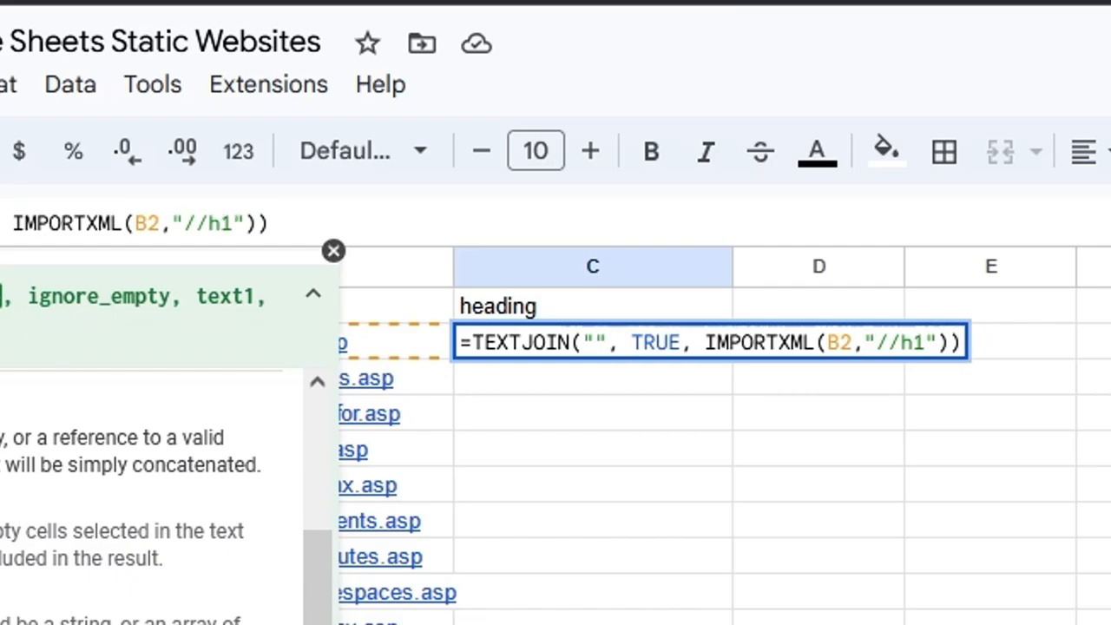
{"action": "key", "text": "Return"}
{"action": "key", "text": "Up"}
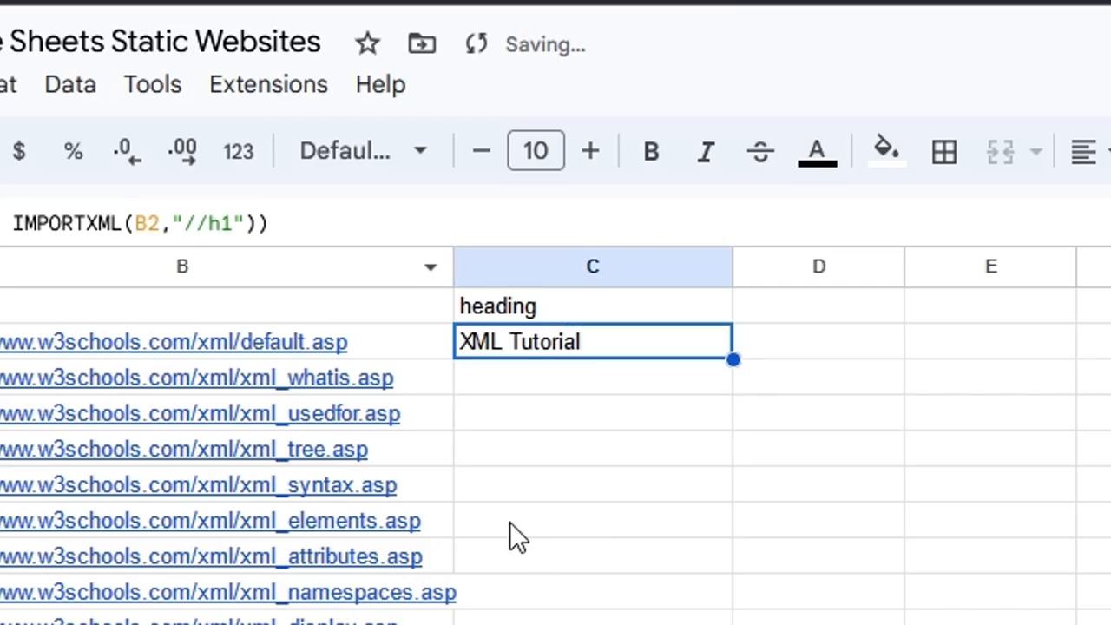
- Fill the C2 formula down column C and check the row references in the first few cells
{"action": "double_click", "coordinate": [733, 362]}
{"action": "left_click", "coordinate": [714, 387]}
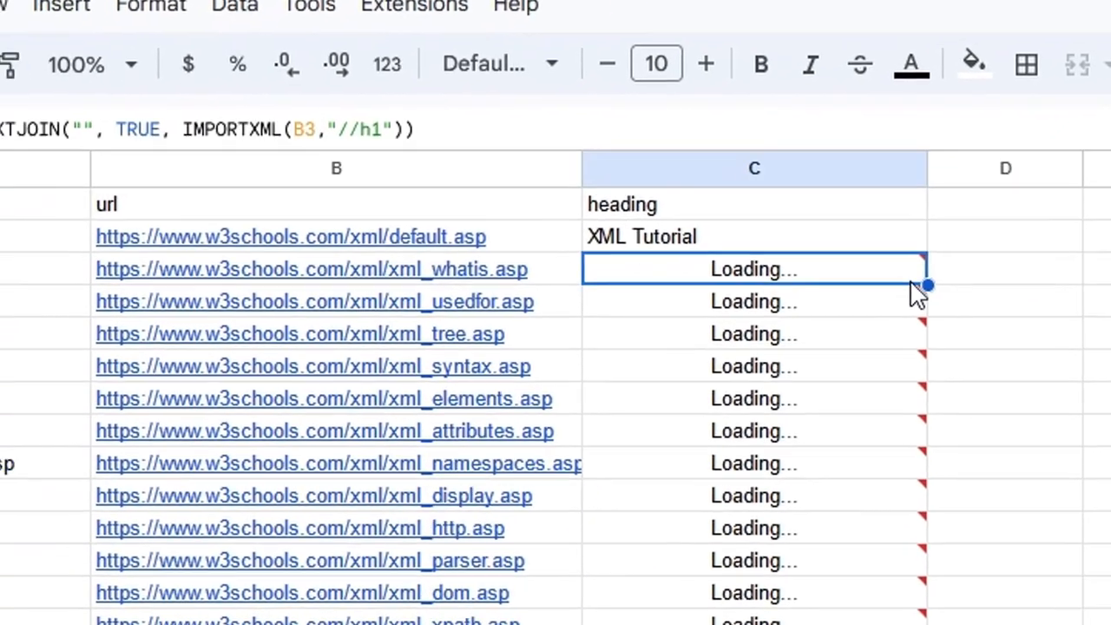
{"action": "key", "text": "Down"}
{"action": "key", "text": "Down"}
{"action": "key", "text": "Up"}
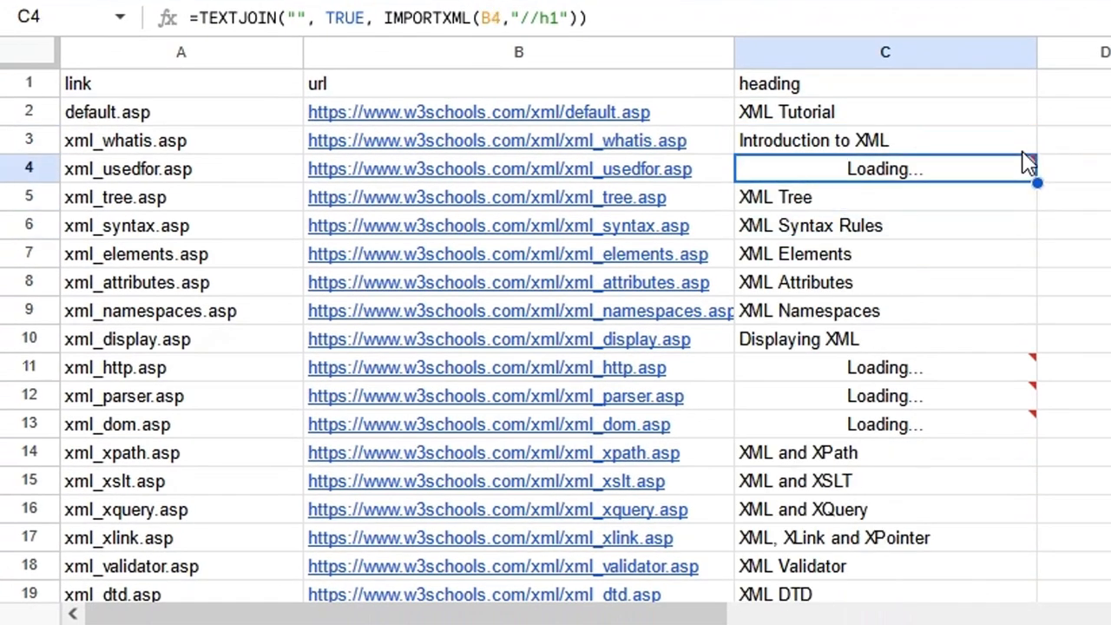
{"action": "key", "text": "Up"}
{"action": "key", "text": "Up"}
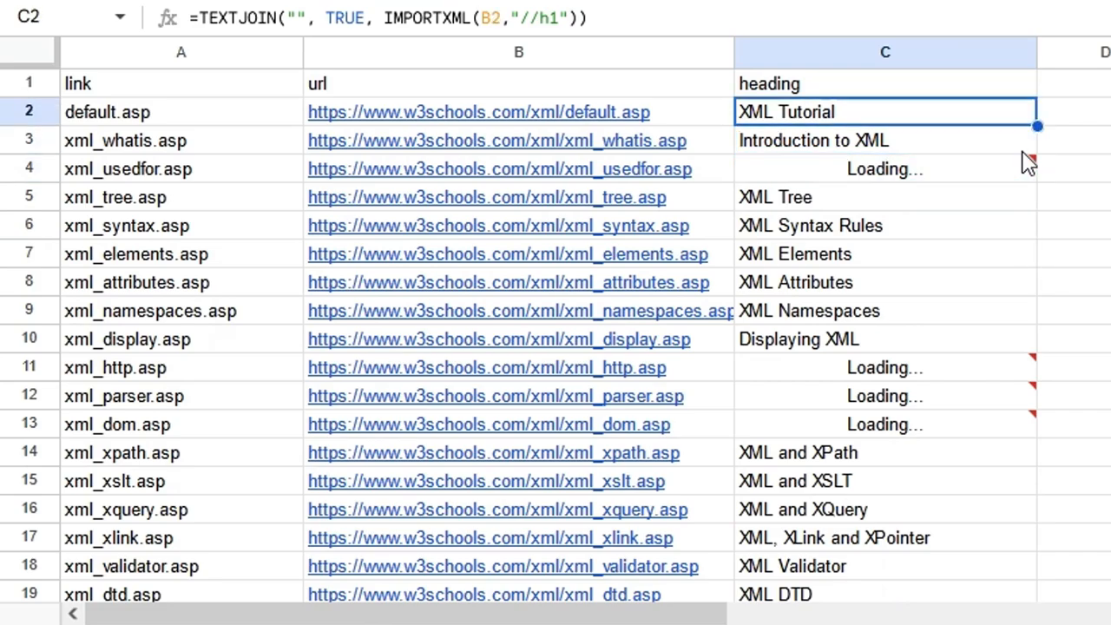
{"action": "key", "text": "Down"}
{"action": "key", "text": "Down"}
{"action": "key", "text": "Up"}
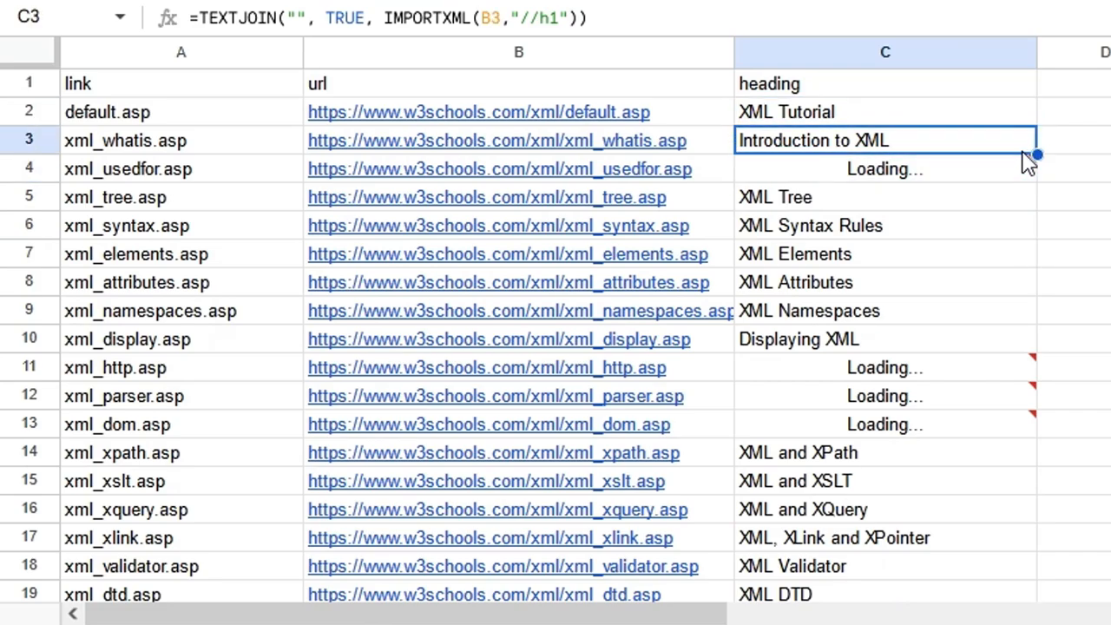
- Examine the imported headings and their formulas down column C as far as row 102
{"action": "key", "text": "Down"}
{"action": "key", "text": "Down"}
{"action": "key", "text": "Down"}
{"action": "key", "text": "Down"}
{"action": "key", "text": "Down"}
{"action": "key", "text": "Down"}
{"action": "key", "text": "Down"}
{"action": "key", "text": "Down"}
{"action": "key", "text": "Down"}
{"action": "key", "text": "Down"}
{"action": "key", "text": "Down"}
{"action": "key", "text": "Down"}
{"action": "key", "text": "Down"}
{"action": "key", "text": "Down"}
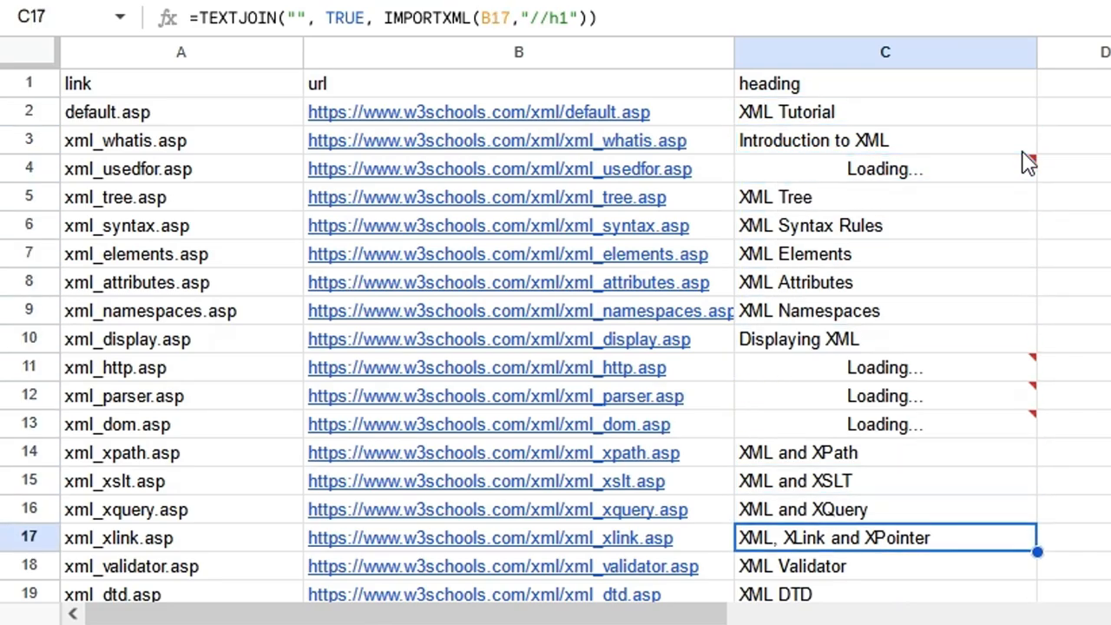
{"action": "key", "text": "Down"}
{"action": "key", "text": "Down"}
{"action": "key", "text": "Down"}
{"action": "key", "text": "Down"}
{"action": "key", "text": "Up"}
{"action": "key", "text": "Up"}
{"action": "key", "text": "Up"}
{"action": "key", "text": "Up"}
{"action": "key", "text": "Up"}
{"action": "key", "text": "Up"}
{"action": "key", "text": "Up"}
{"action": "key", "text": "Up"}
{"action": "key", "text": "Up"}
{"action": "key", "text": "Up"}
{"action": "key", "text": "Up"}
{"action": "key", "text": "Up"}
{"action": "key", "text": "Down"}
{"action": "key", "text": "Down"}
{"action": "key", "text": "Down"}
{"action": "key", "text": "Down"}
{"action": "key", "text": "Down"}
{"action": "key", "text": "Down"}
{"action": "key", "text": "Down"}
{"action": "key", "text": "Down"}
{"action": "key", "text": "Down"}
{"action": "key", "text": "Down"}
{"action": "key", "text": "Down"}
{"action": "key", "text": "Down"}
{"action": "key", "text": "Down"}
{"action": "key", "text": "Down"}
{"action": "key", "text": "Down"}
{"action": "key", "text": "Down"}
{"action": "key", "text": "Down"}
{"action": "key", "text": "Down"}
{"action": "key", "text": "Down"}
{"action": "key", "text": "Down"}
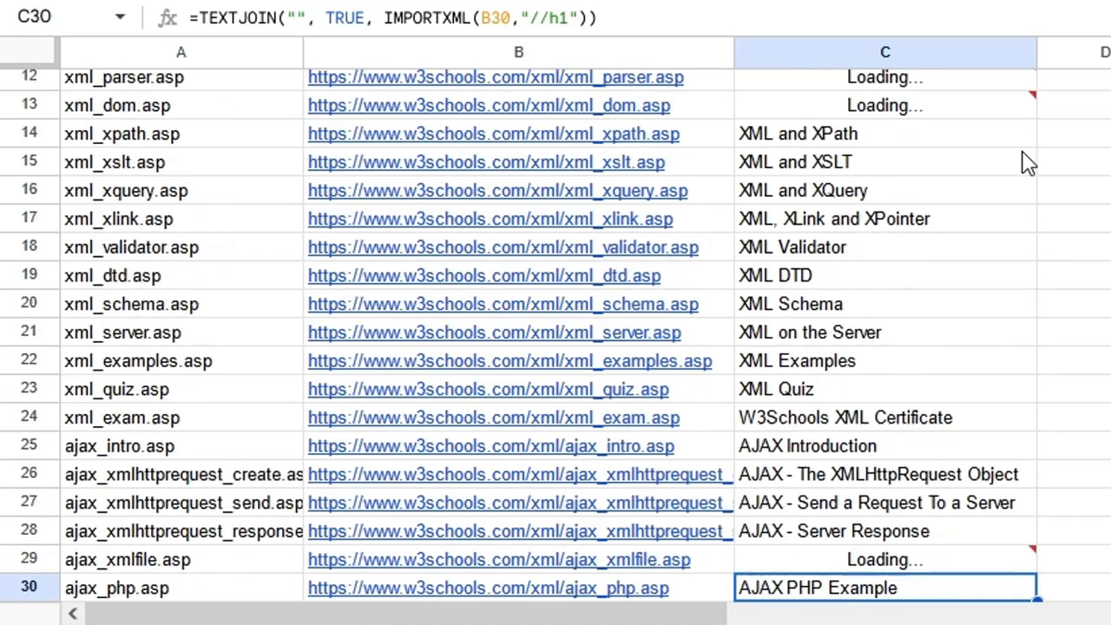
{"action": "key", "text": "Down"}
{"action": "key", "text": "Down"}
{"action": "key", "text": "Down"}
{"action": "key", "text": "Down"}
{"action": "key", "text": "Down"}
{"action": "key", "text": "Down"}
{"action": "key", "text": "Down"}
{"action": "key", "text": "Down"}
{"action": "key", "text": "Down"}
{"action": "key", "text": "Down"}
{"action": "key", "text": "Down"}
{"action": "key", "text": "Down"}
{"action": "key", "text": "Down"}
{"action": "key", "text": "Down"}
{"action": "key", "text": "Down"}
{"action": "key", "text": "Down"}
{"action": "key", "text": "Down"}
{"action": "key", "text": "Down"}
{"action": "key", "text": "Down"}
{"action": "key", "text": "Down"}
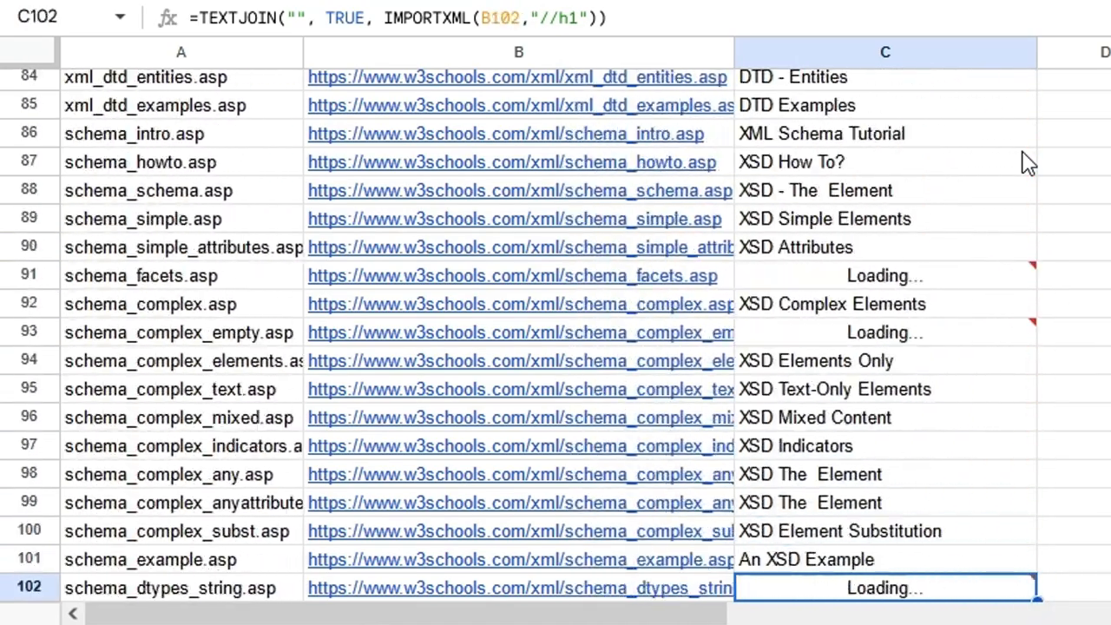
{"action": "key", "text": "ctrl+Up"}
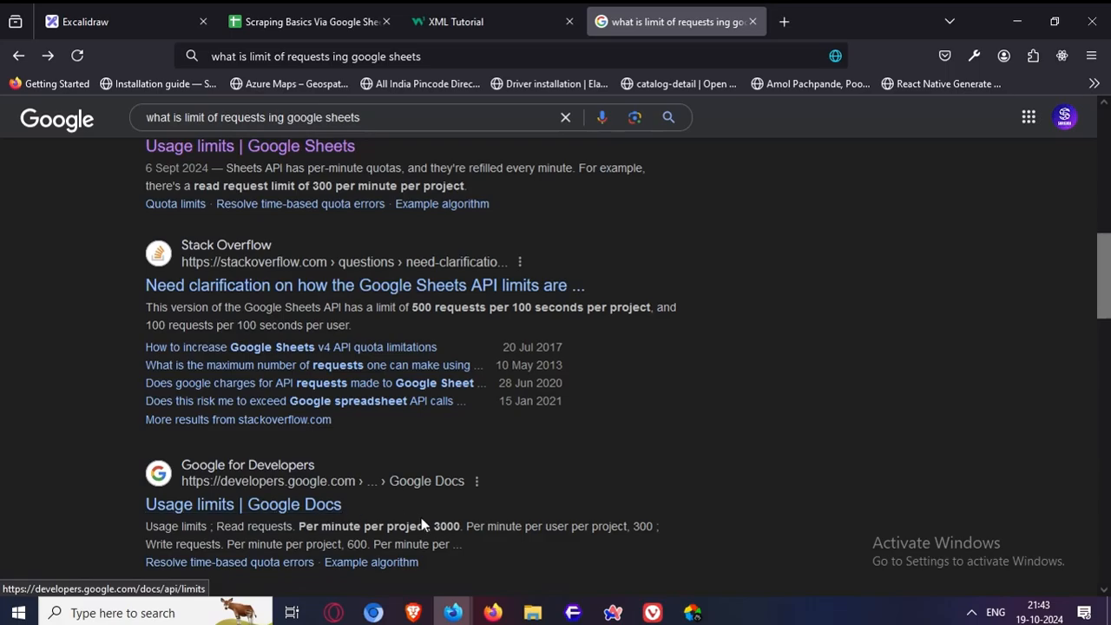
- In the Google results tab, add importxml to the query about the Google Sheets request limit and run the search
{"action": "scroll", "coordinate": [422, 521], "scroll_direction": "down", "scroll_amount": 3}
{"action": "scroll", "coordinate": [518, 389], "scroll_direction": "up", "scroll_amount": 2}
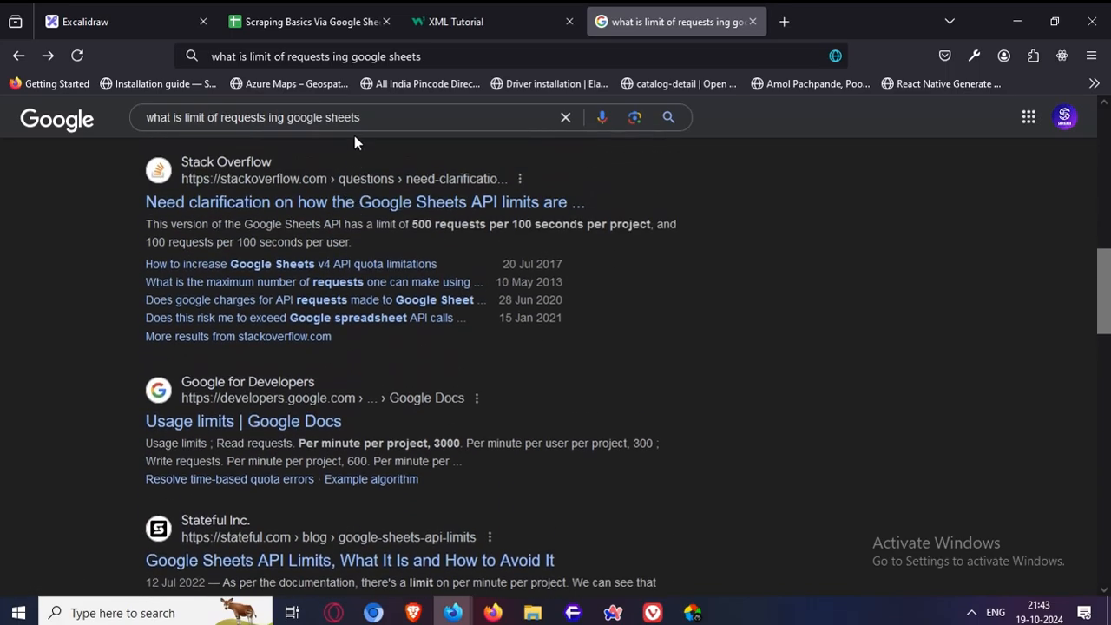
{"action": "left_click", "coordinate": [384, 119]}
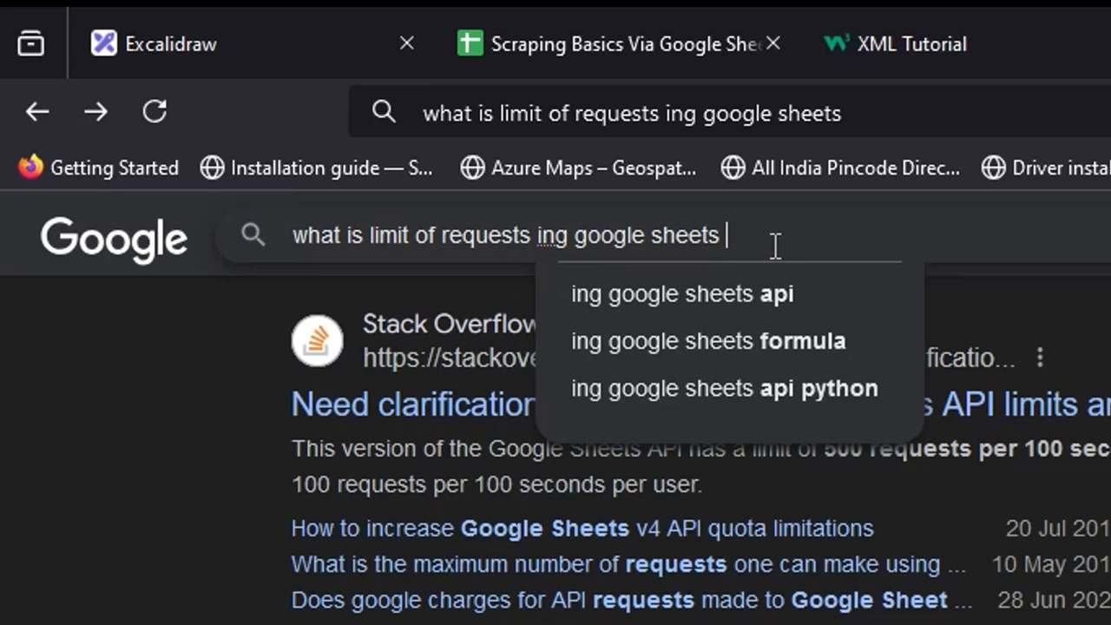
{"action": "type", "text": "importxml"}
{"action": "key", "text": "Return"}
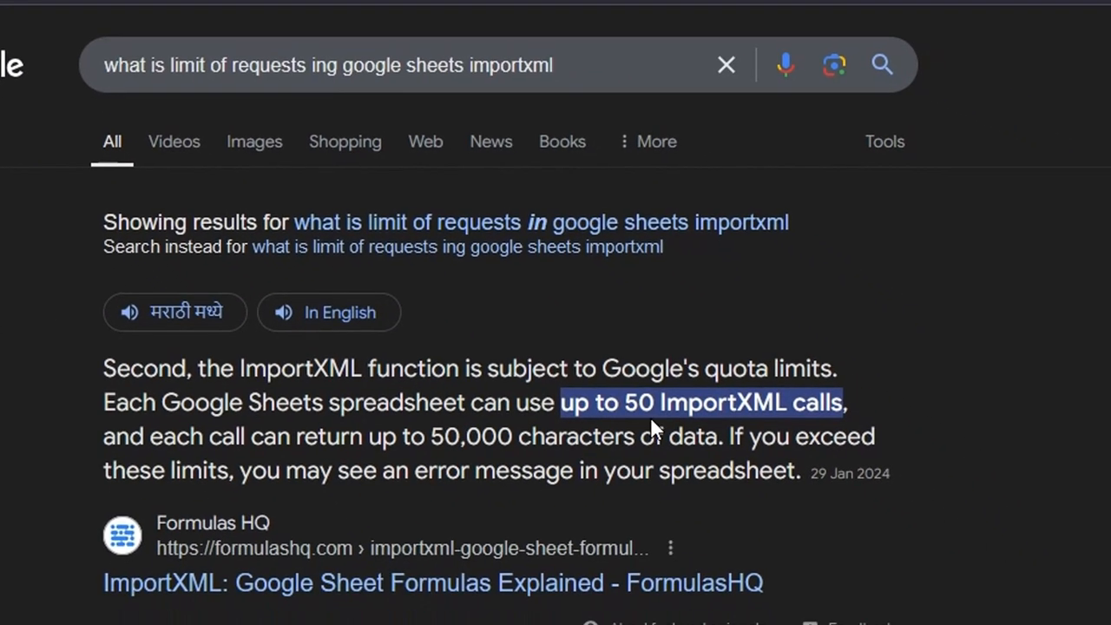
- Read the featured answer on ImportXML quota limits and look through the search results below it
{"action": "left_click_drag", "start_coordinate": [589, 405], "coordinate": [729, 441]}
{"action": "left_click", "coordinate": [738, 484]}
{"action": "left_click_drag", "start_coordinate": [459, 470], "coordinate": [693, 470]}
{"action": "scroll", "coordinate": [695, 469], "scroll_direction": "down", "scroll_amount": 5}
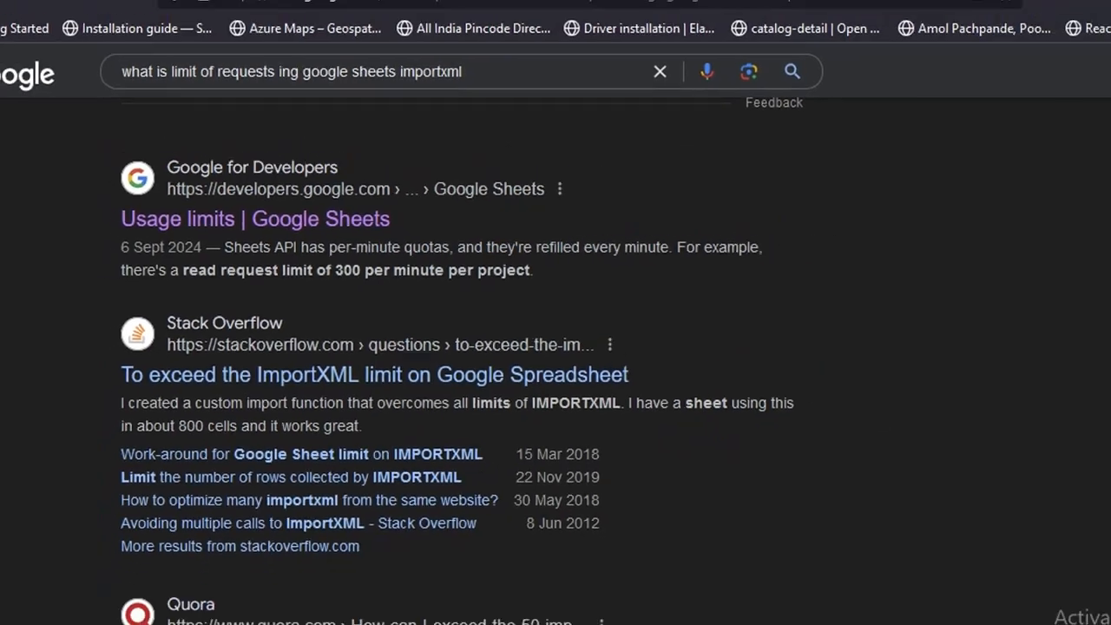
- Return to Sheet2 in the spreadsheet and open the empty cell D1 for editing
{"action": "left_click", "coordinate": [460, 21]}
{"action": "left_click", "coordinate": [139, 20]}
{"action": "double_click", "coordinate": [454, 222]}
{"action": "left_click", "coordinate": [395, 12]}
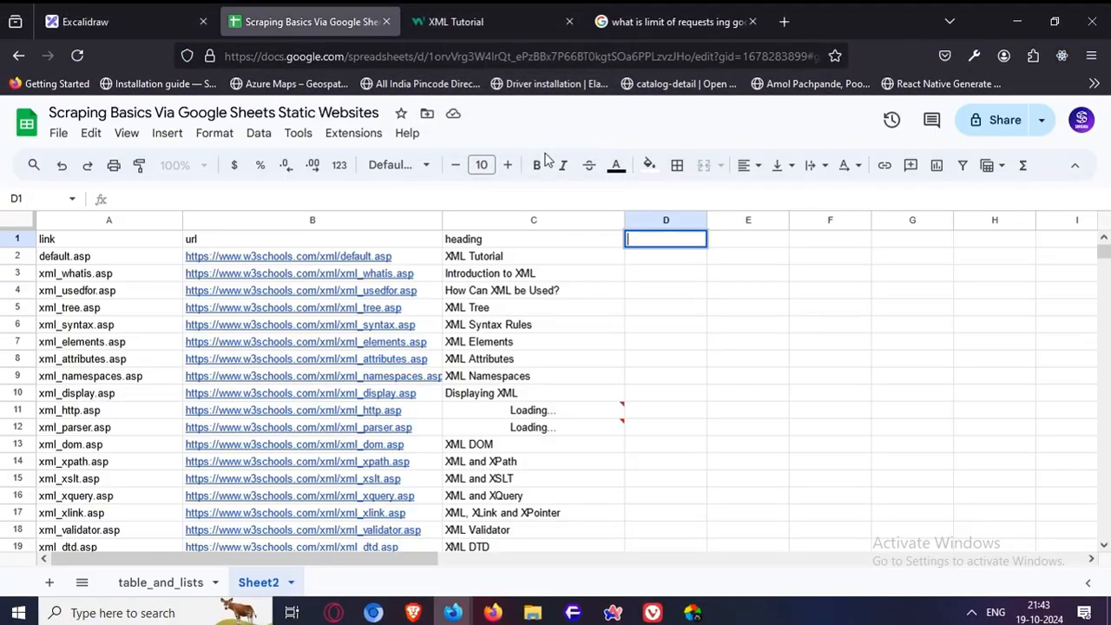
- Return to W3Schools, go back to the XPath Tutorial page, and look through its content down to the W3C Recommendation section
{"action": "left_click", "coordinate": [460, 21]}
{"action": "scroll", "coordinate": [460, 430], "scroll_direction": "up", "scroll_amount": 3}
{"action": "scroll", "coordinate": [479, 396], "scroll_direction": "down", "scroll_amount": 1}
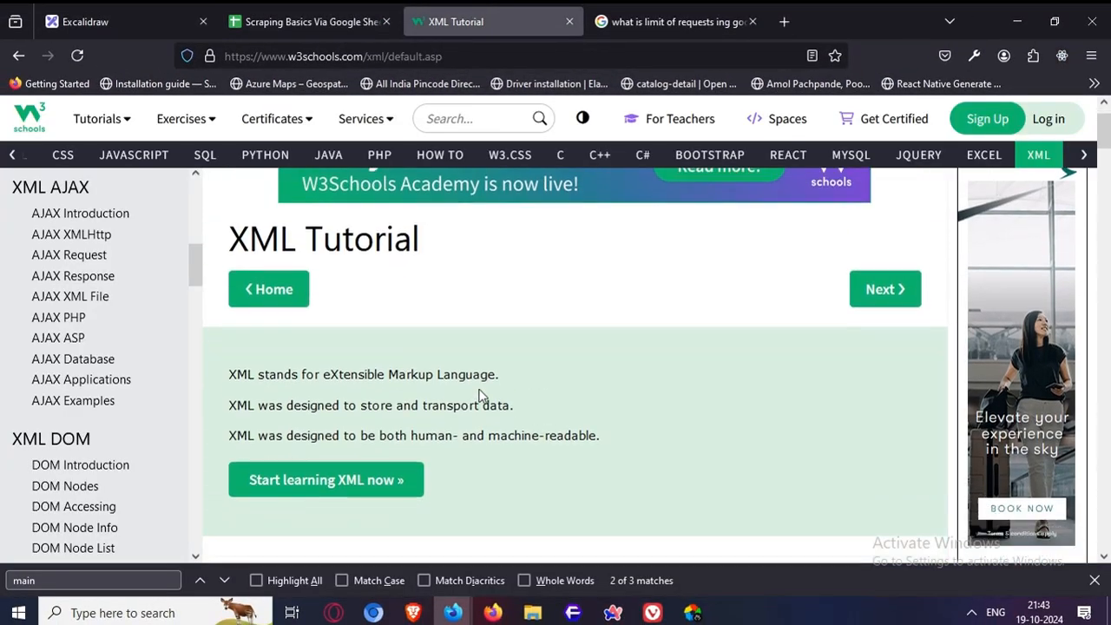
{"action": "scroll", "coordinate": [479, 395], "scroll_direction": "down", "scroll_amount": 10}
{"action": "left_click", "coordinate": [14, 59]}
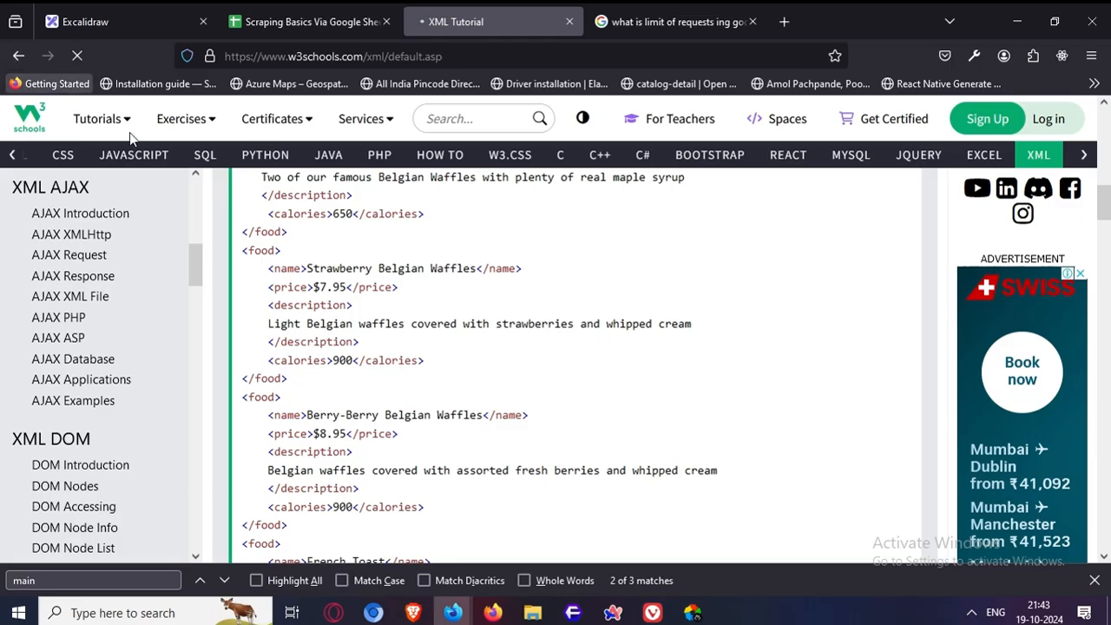
{"action": "scroll", "coordinate": [359, 325], "scroll_direction": "down", "scroll_amount": 2}
{"action": "scroll", "coordinate": [420, 345], "scroll_direction": "down", "scroll_amount": 6}
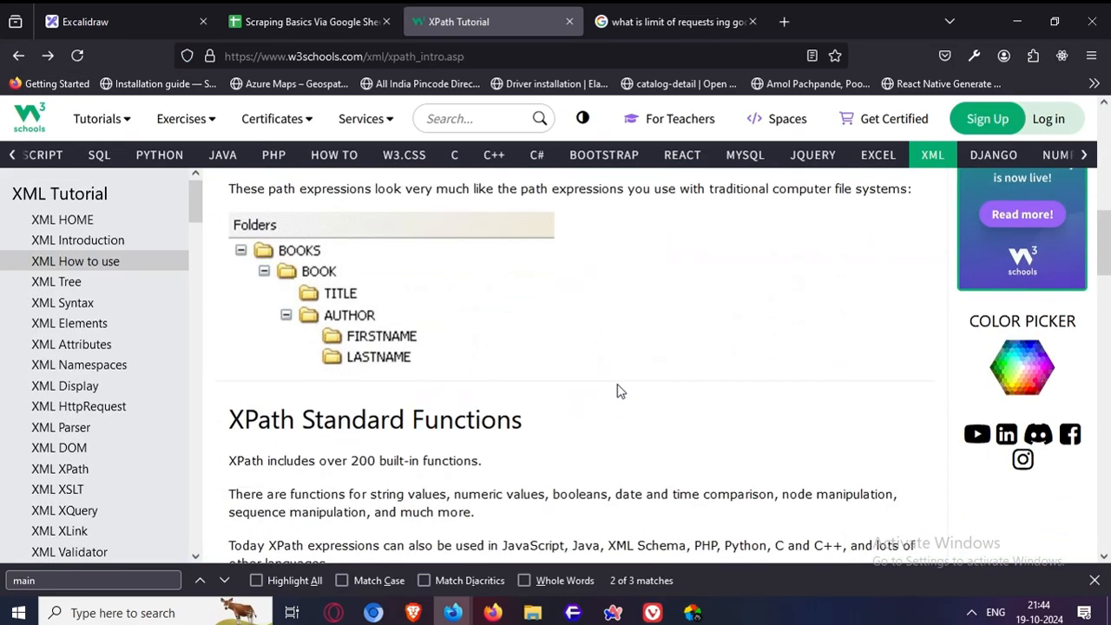
{"action": "scroll", "coordinate": [387, 408], "scroll_direction": "down", "scroll_amount": 5}
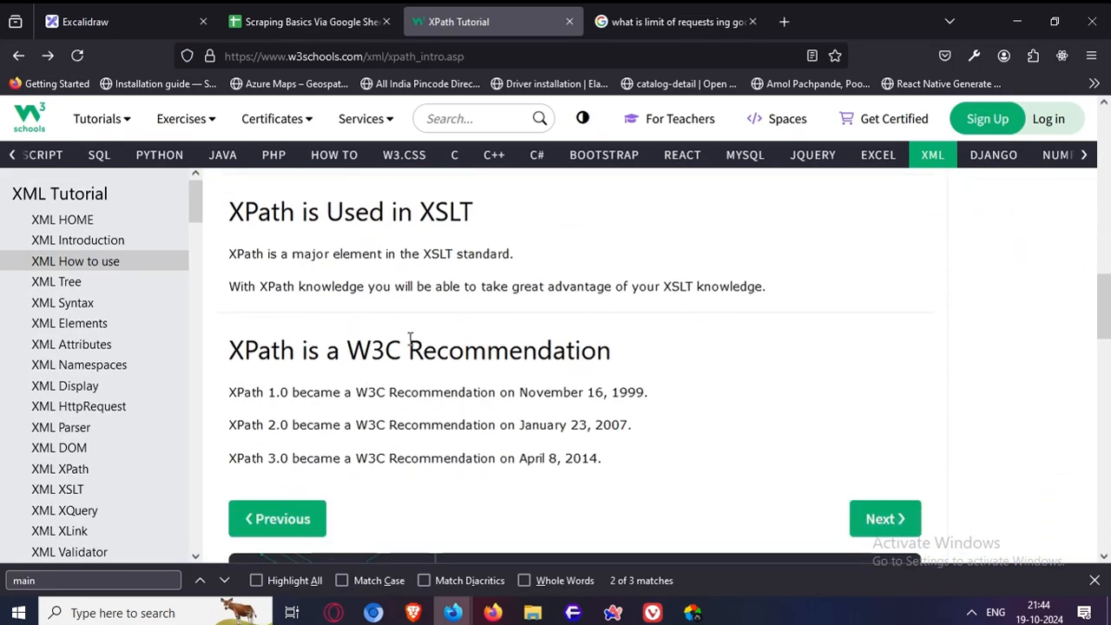
- Select the second sentence under XPath is Used in XSLT and inspect its paragraph element
{"action": "left_click_drag", "start_coordinate": [781, 296], "coordinate": [753, 288]}
{"action": "left_click", "coordinate": [258, 301]}
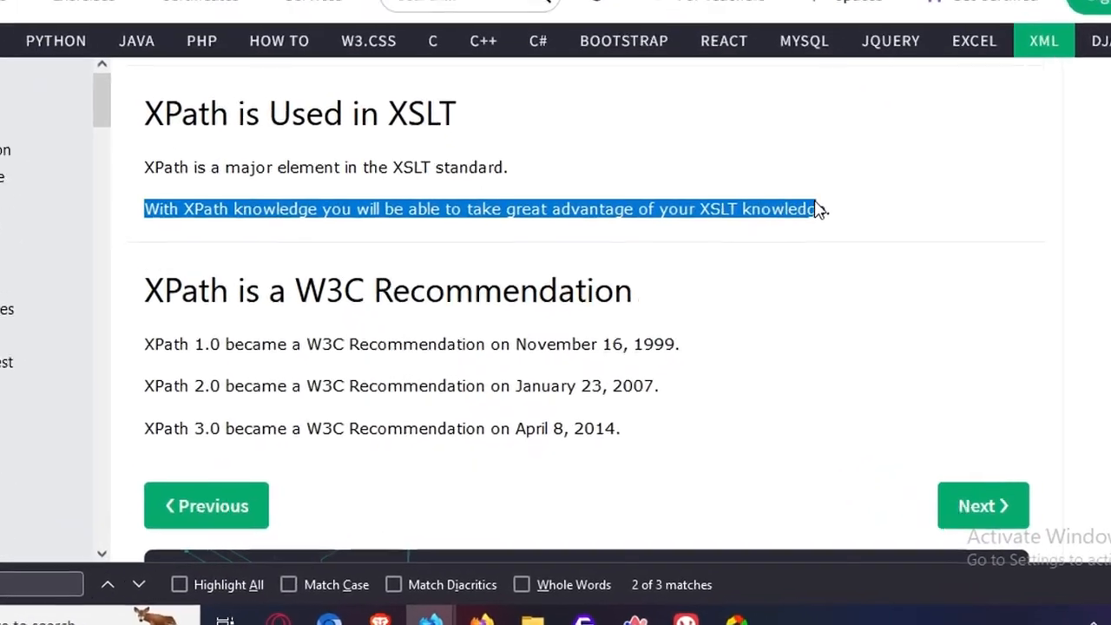
{"action": "left_click_drag", "start_coordinate": [818, 209], "coordinate": [820, 206]}
{"action": "key", "text": "ctrl+c"}
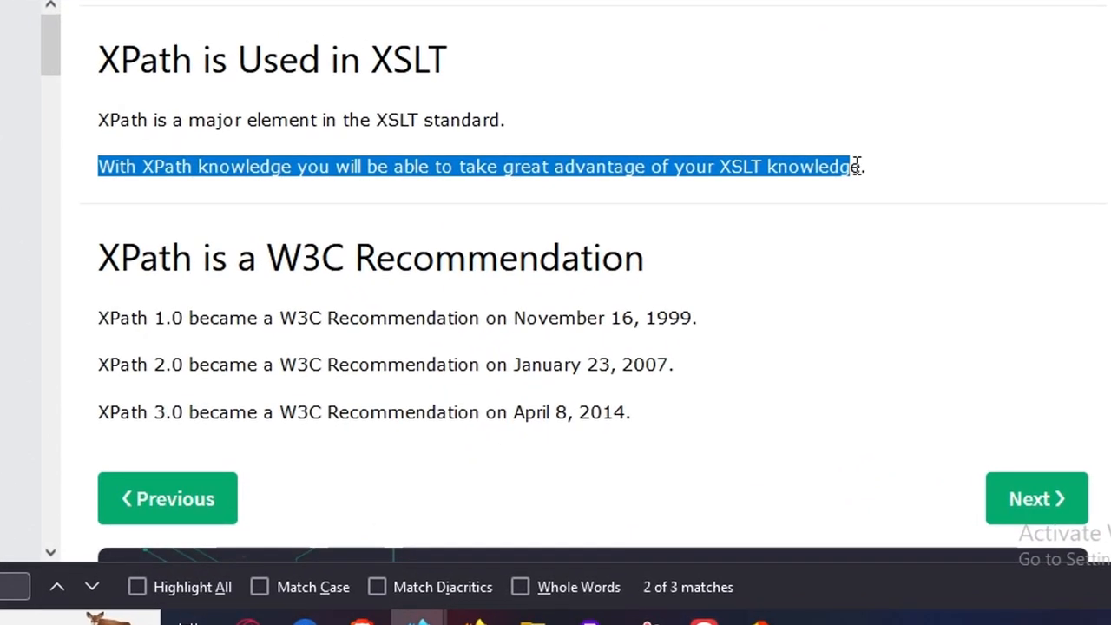
{"action": "left_click", "coordinate": [298, 165]}
{"action": "right_click", "coordinate": [298, 165]}
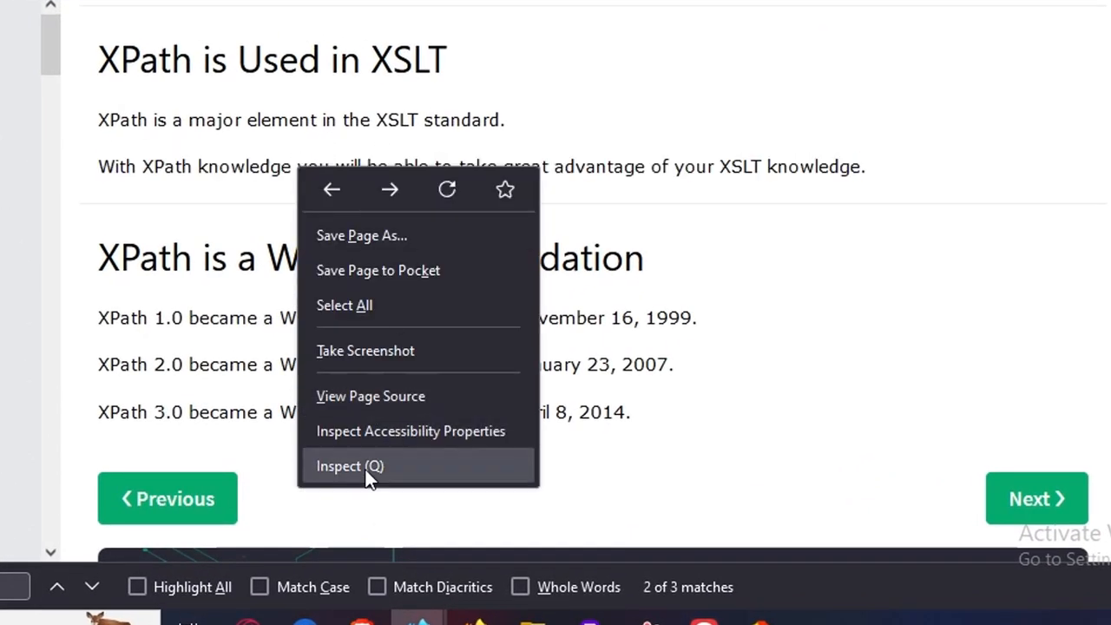
{"action": "left_click", "coordinate": [347, 463]}
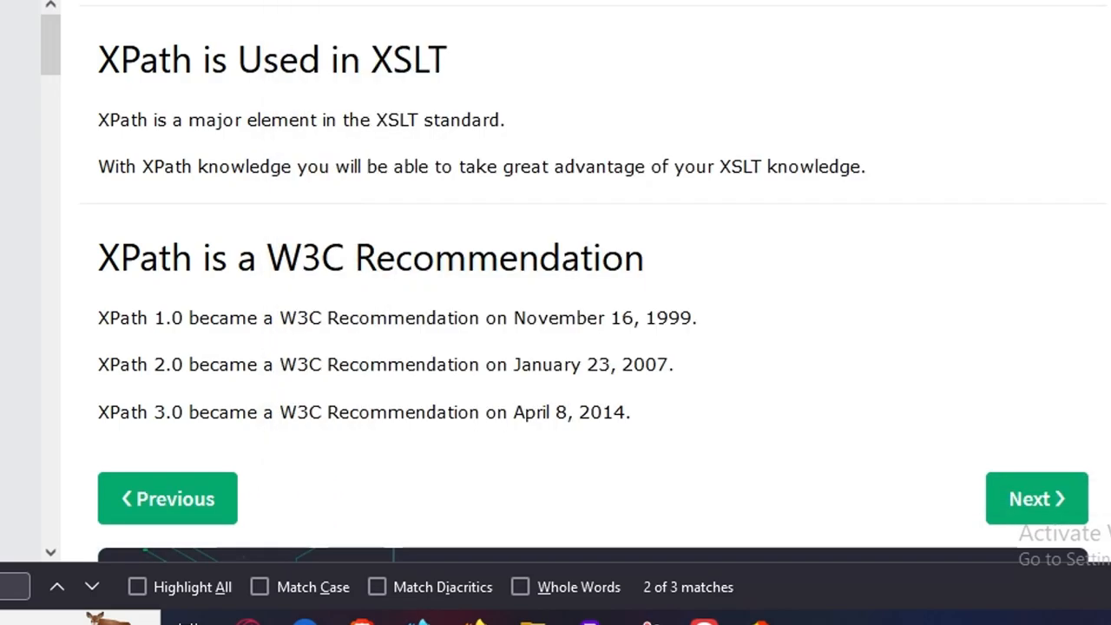
- Open the XPath Tutorial's page source and search it for the sentence "With XPath knowledge you will be able to take great advantage of your XSLT knowledge"
{"action": "right_click", "coordinate": [312, 259]}
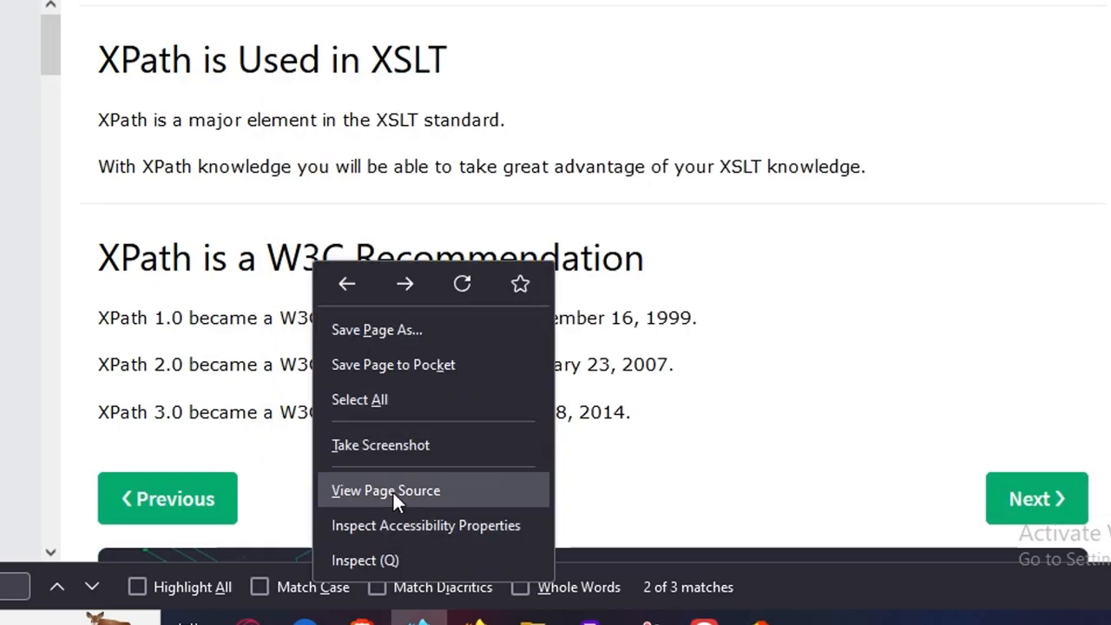
{"action": "left_click", "coordinate": [425, 493]}
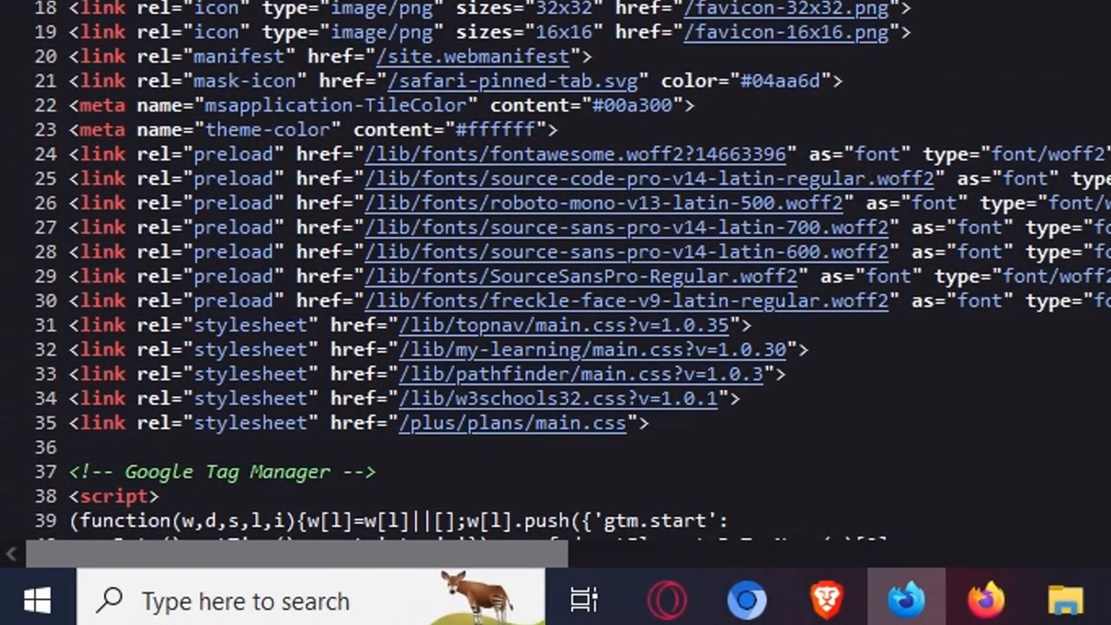
{"action": "key", "text": "ctrl+f"}
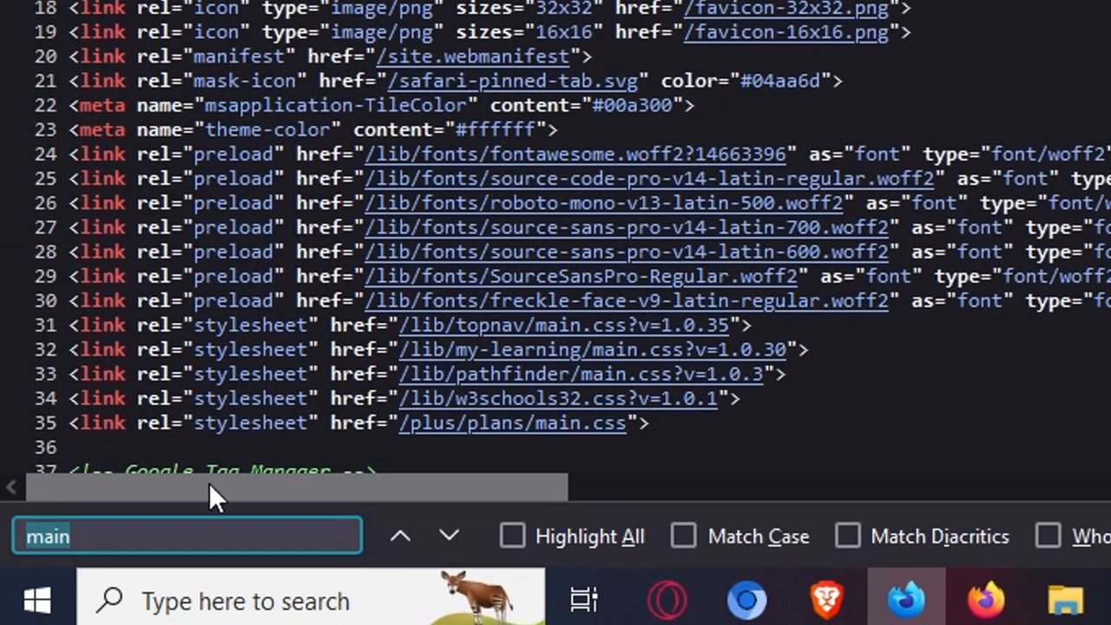
{"action": "key", "text": "ctrl+v"}
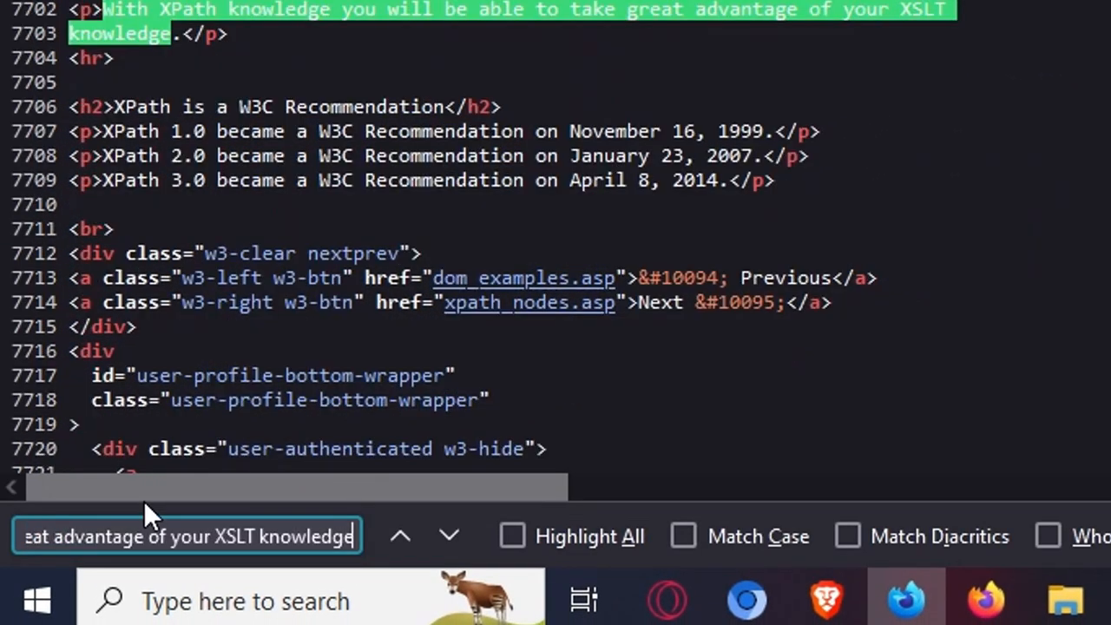
{"action": "left_click", "coordinate": [267, 109]}
{"action": "left_click_drag", "start_coordinate": [350, 537], "coordinate": [7, 558]}
{"action": "left_click", "coordinate": [150, 545]}
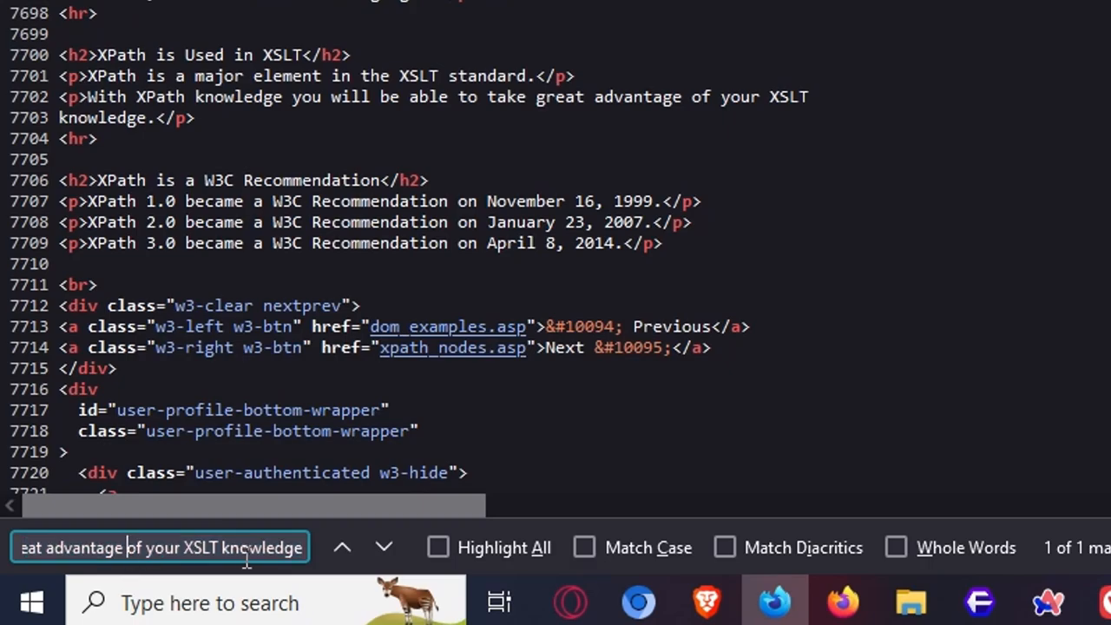
{"action": "left_click_drag", "start_coordinate": [264, 550], "coordinate": [11, 531]}
{"action": "left_click", "coordinate": [73, 548]}
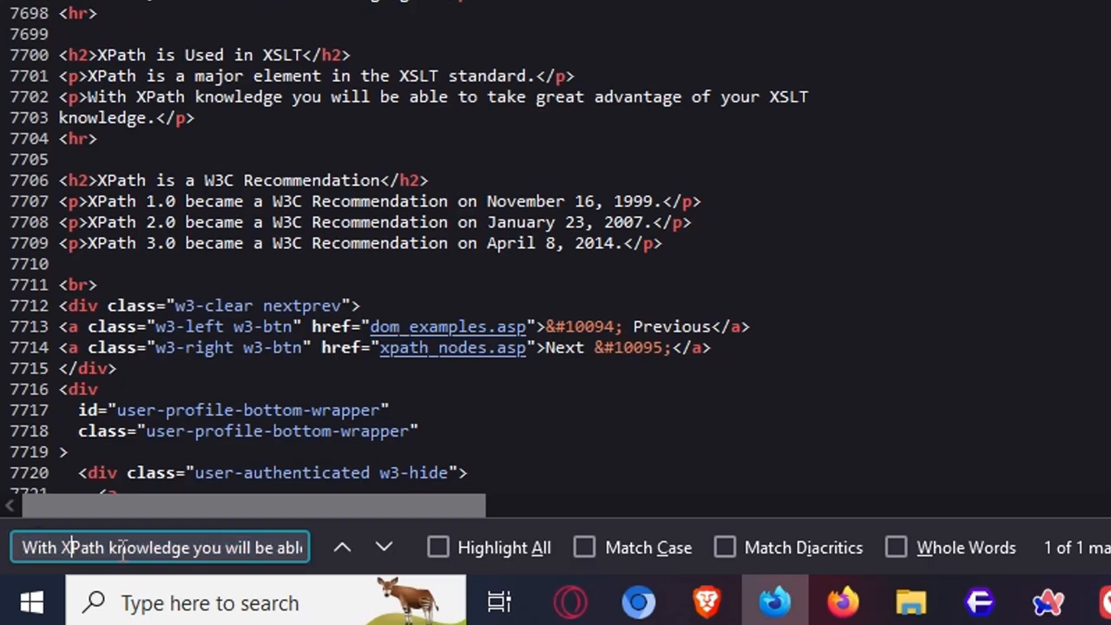
{"action": "key", "text": "shift+End"}
{"action": "key", "text": "Delete"}
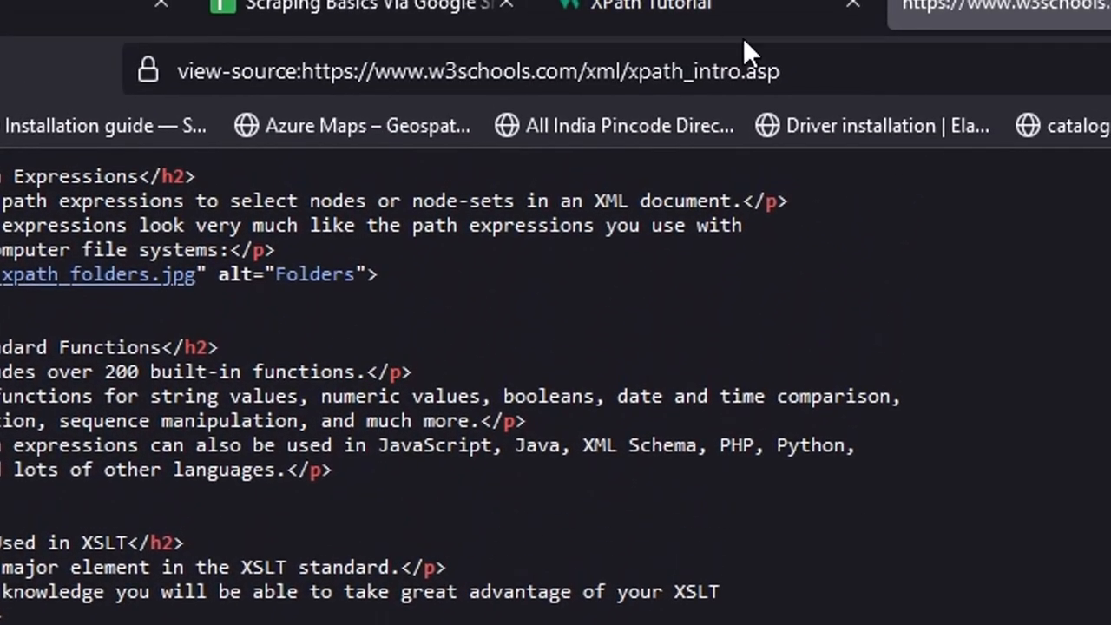
- Search Google for "react data table" and open the React Data Table Component page on Netlify
{"action": "left_click", "coordinate": [833, 0]}
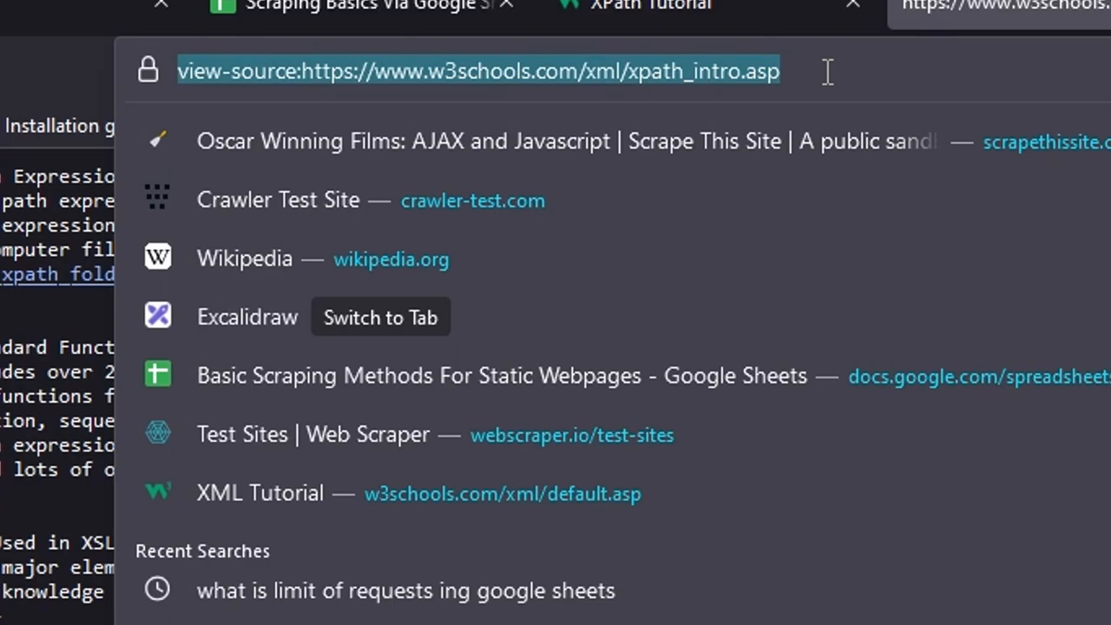
{"action": "type", "text": "react data"}
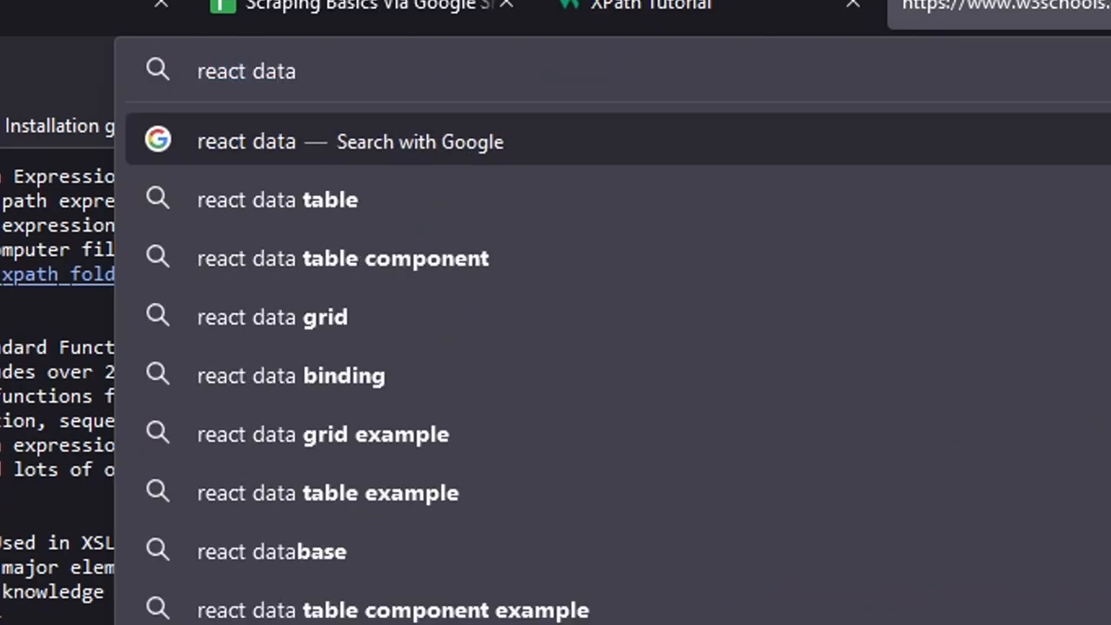
{"action": "type", "text": " table"}
{"action": "key", "text": "Return"}
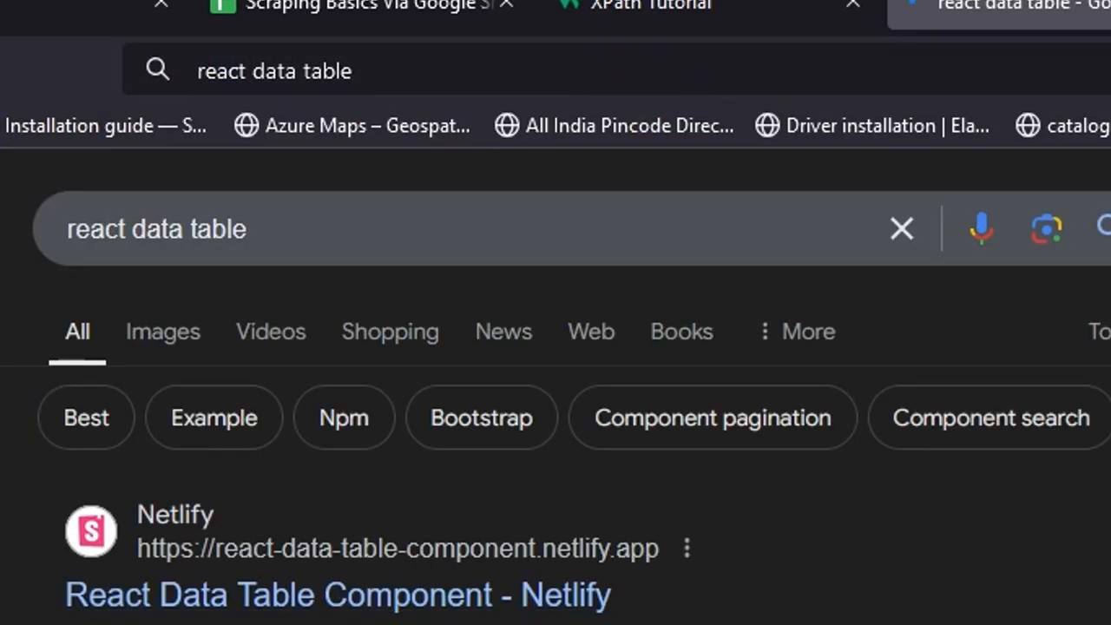
{"action": "left_click", "coordinate": [521, 596]}
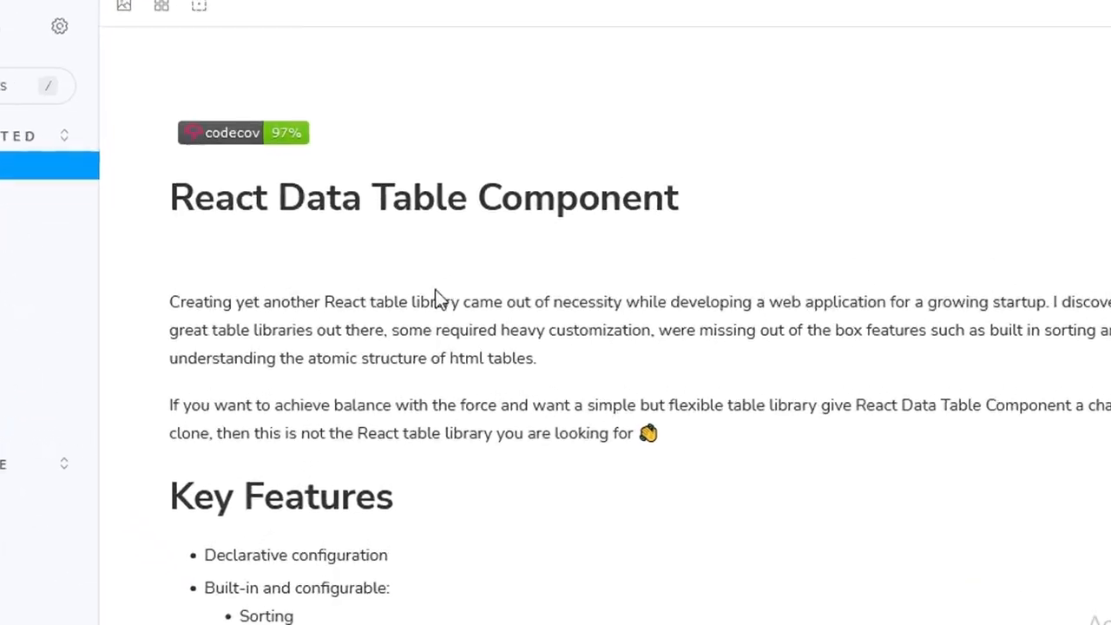
- Copy "Declarative configuration" from the Key Features list, open the page source and search it for that text
{"action": "left_click_drag", "start_coordinate": [141, 305], "coordinate": [388, 305]}
{"action": "right_click", "coordinate": [373, 39]}
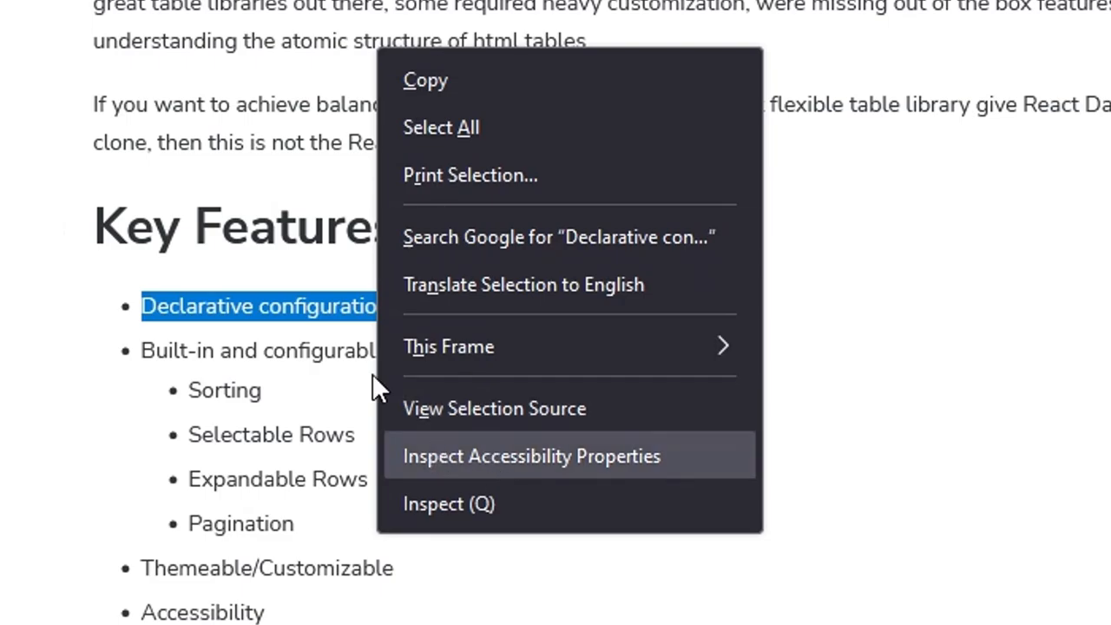
{"action": "left_click", "coordinate": [271, 148]}
{"action": "right_click", "coordinate": [284, 173]}
{"action": "left_click", "coordinate": [386, 484]}
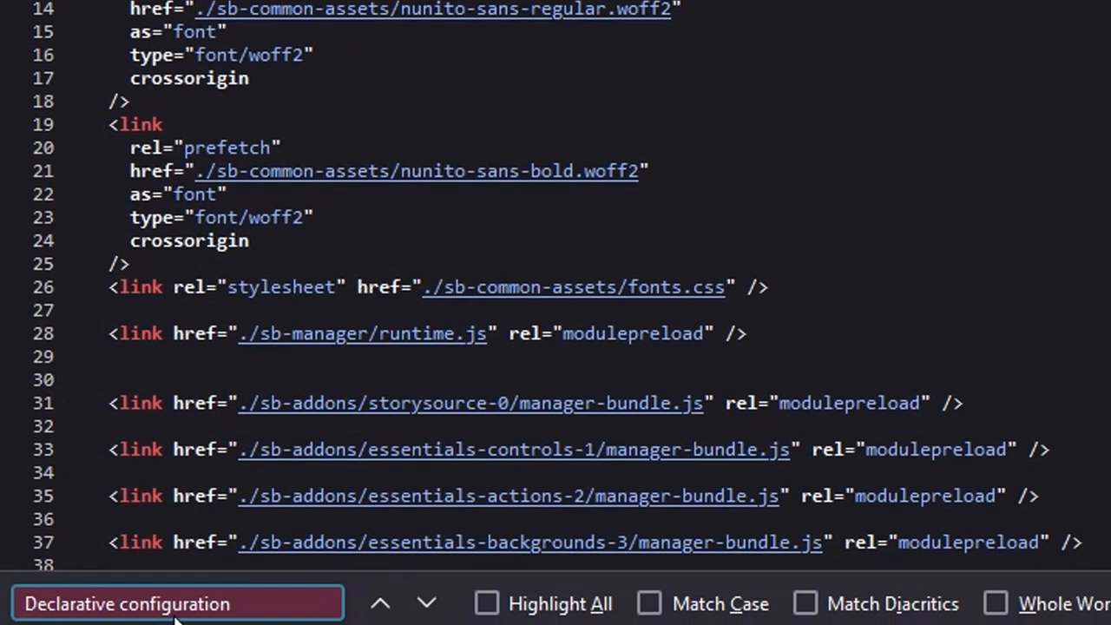
{"action": "key", "text": "ctrl+f"}
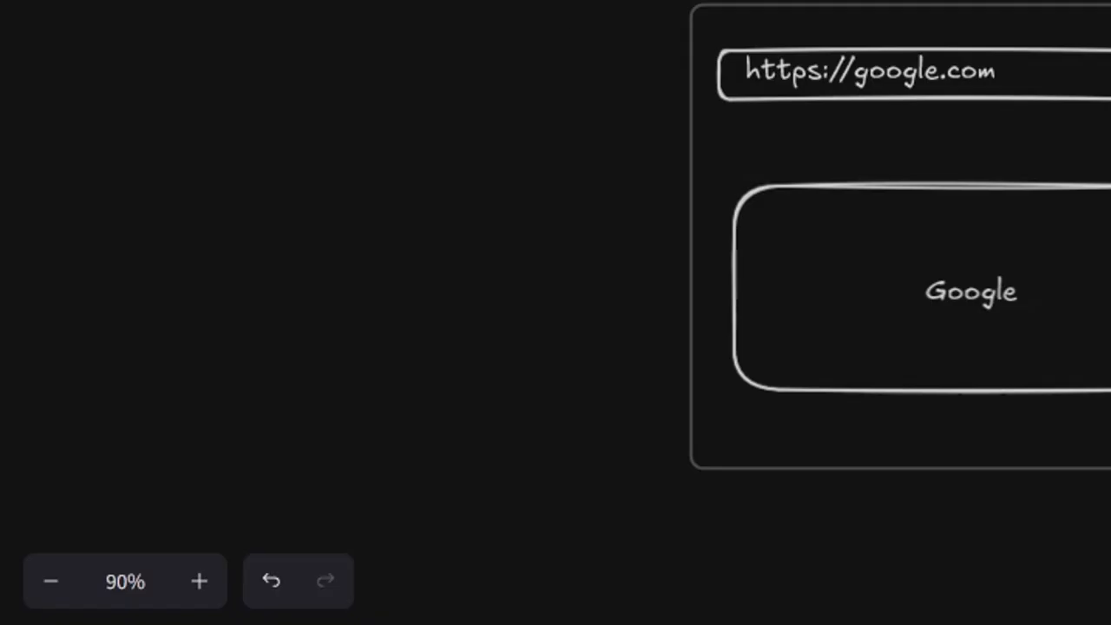
- Switch to Excalidraw and add the text "Client Side REnder" above the browser frame
{"action": "double_click", "coordinate": [431, 124]}
{"action": "type", "text": "Cli"}
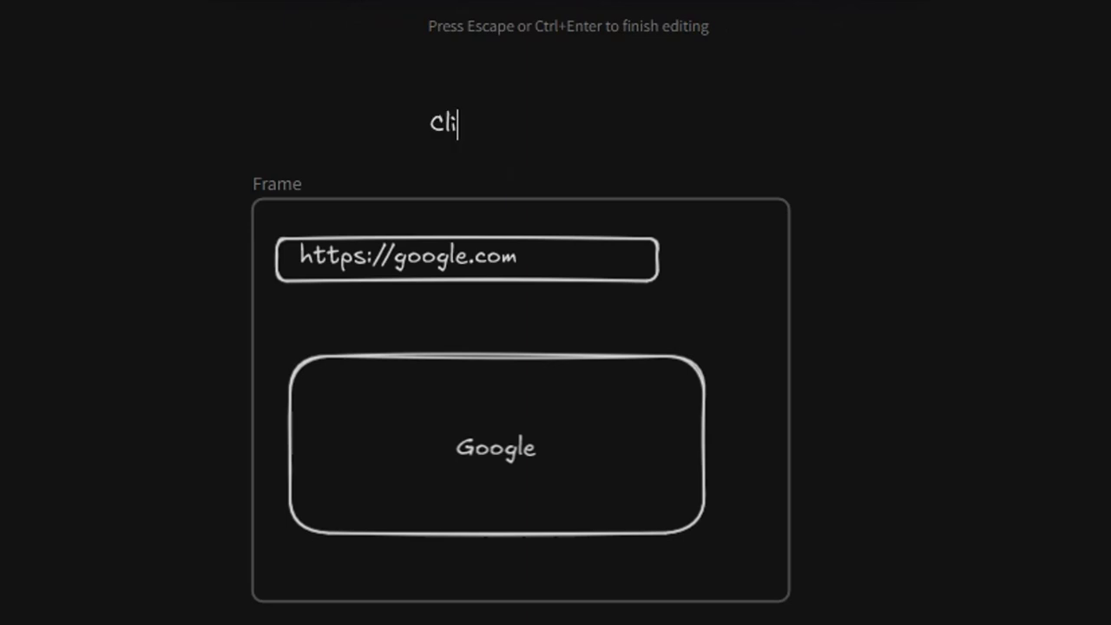
{"action": "type", "text": "ent Side REnder"}
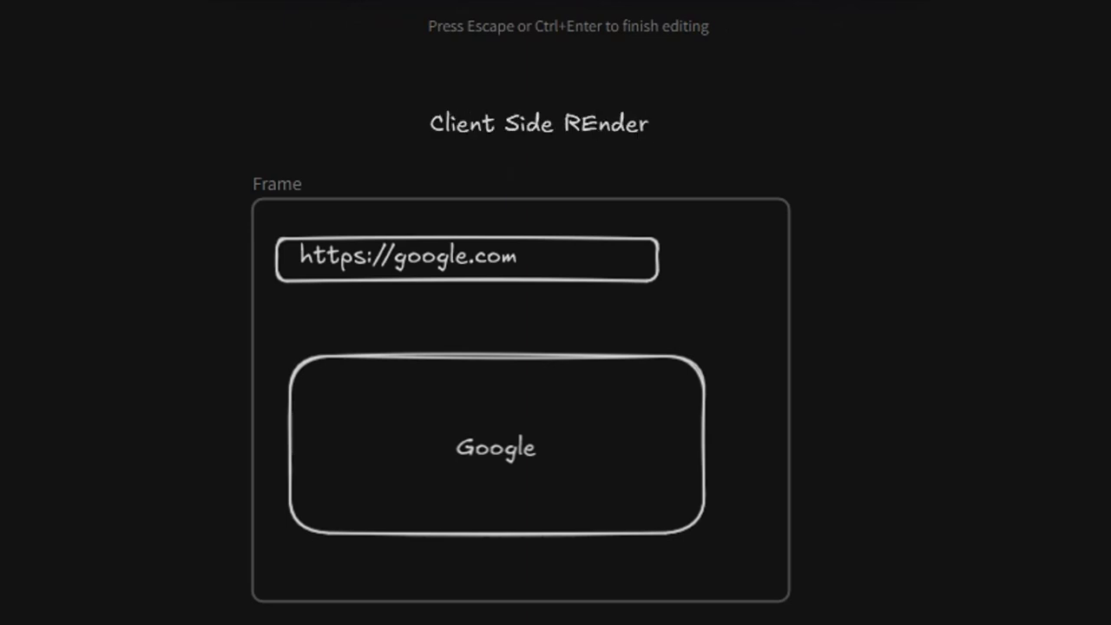
- Change the "Google" text in the sketched page to "Loading....", replace that with "Declarative configuration", and move it inside the box
{"action": "double_click", "coordinate": [491, 428]}
{"action": "type", "text": "Loading...."}
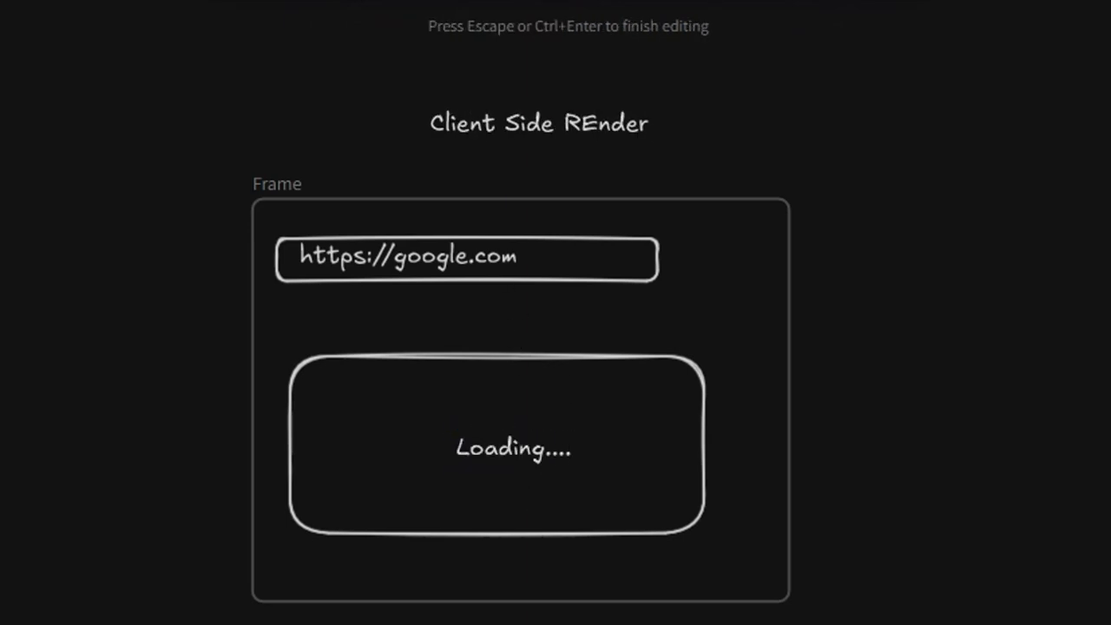
{"action": "key", "text": "ctrl+a"}
{"action": "type", "text": "Declarative configuration"}
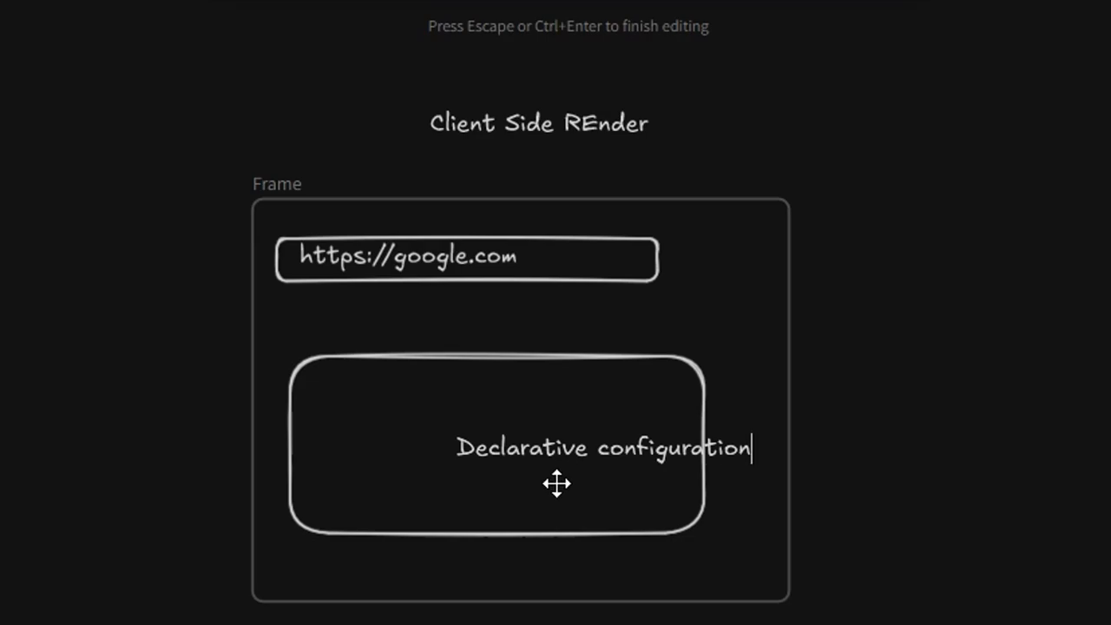
{"action": "left_click", "coordinate": [573, 463]}
{"action": "left_click", "coordinate": [647, 450]}
{"action": "left_click_drag", "start_coordinate": [647, 450], "coordinate": [534, 443]}
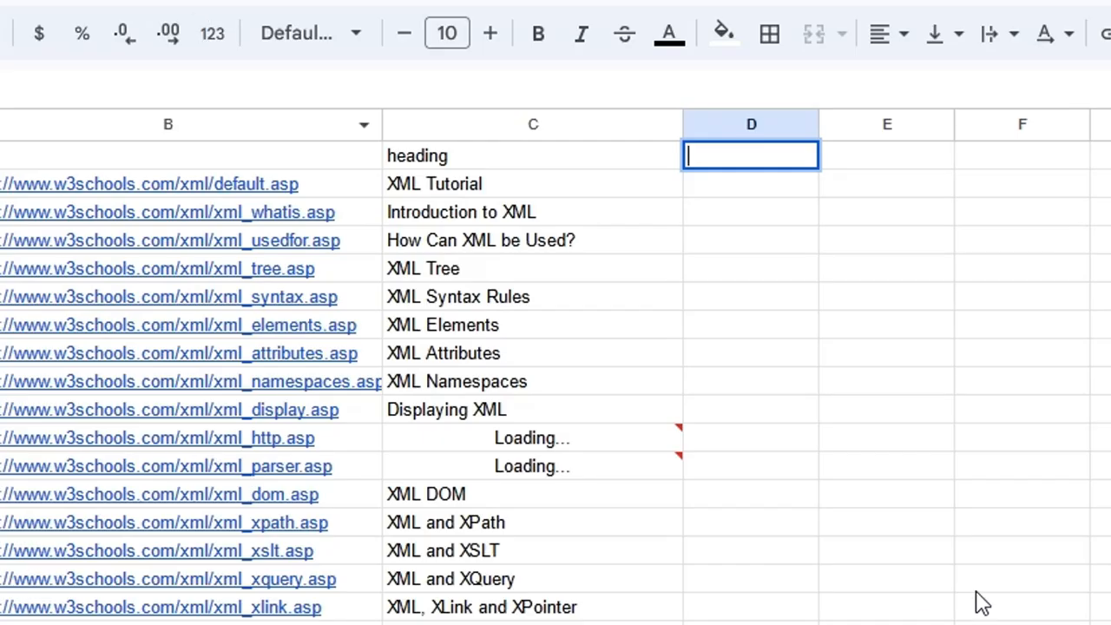
- Return to Sheet2 in the spreadsheet and view the heading formula in cell C2
{"action": "left_click", "coordinate": [550, 252]}
{"action": "key", "text": "Up"}
{"action": "key", "text": "Up"}
{"action": "key", "text": "Up"}
{"action": "key", "text": "Right"}
{"action": "key", "text": "Right"}
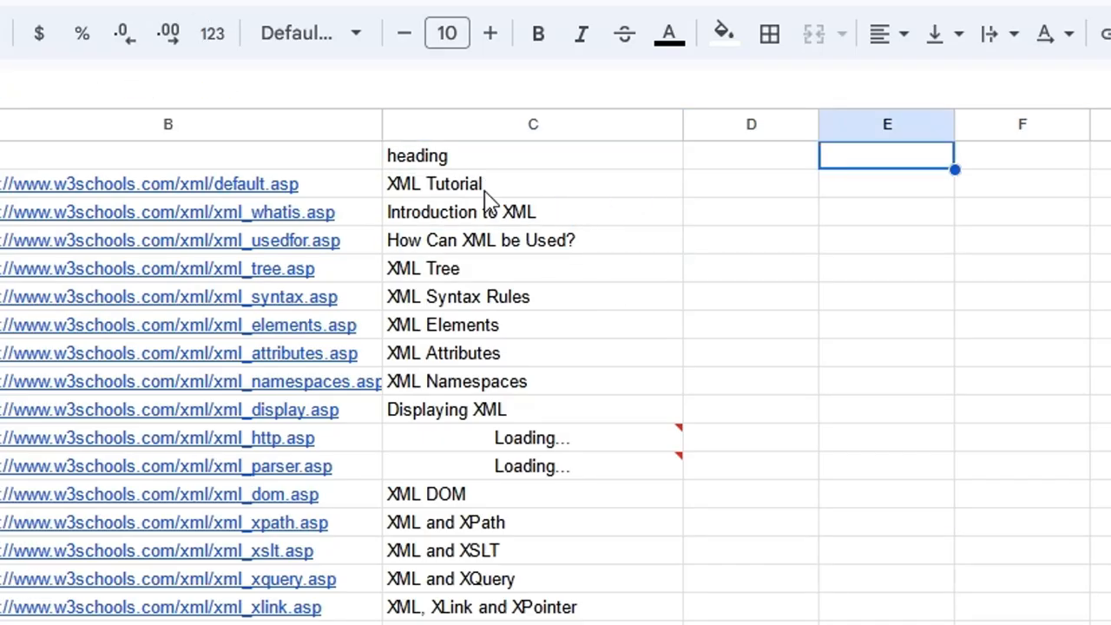
{"action": "left_click", "coordinate": [484, 191]}
{"action": "left_click", "coordinate": [729, 189]}
{"action": "double_click", "coordinate": [587, 188]}
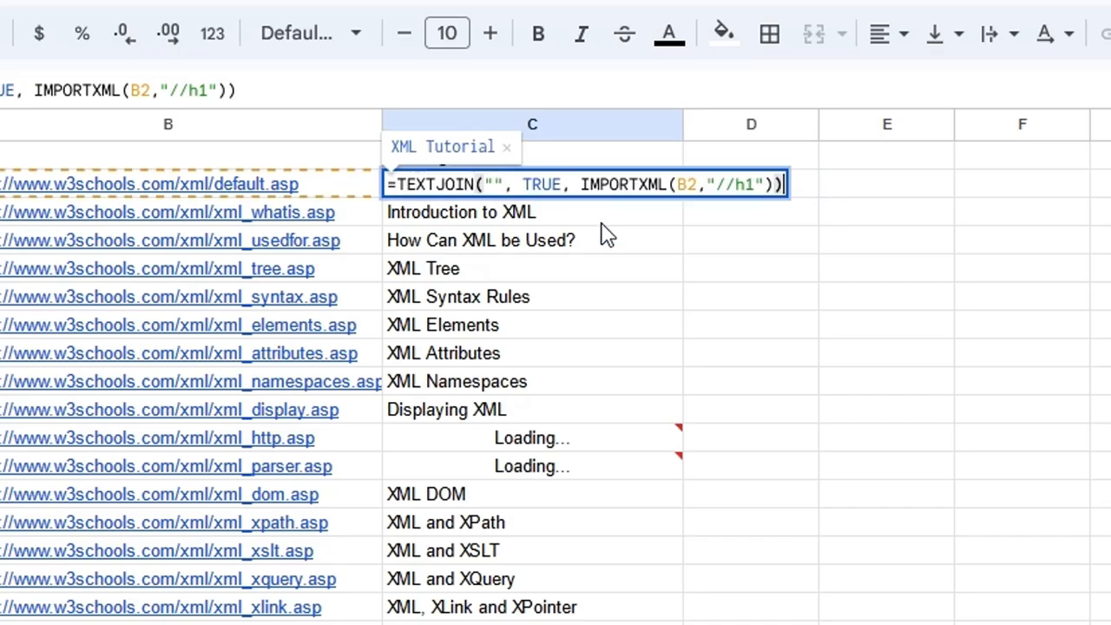
{"action": "left_click", "coordinate": [1101, 382]}
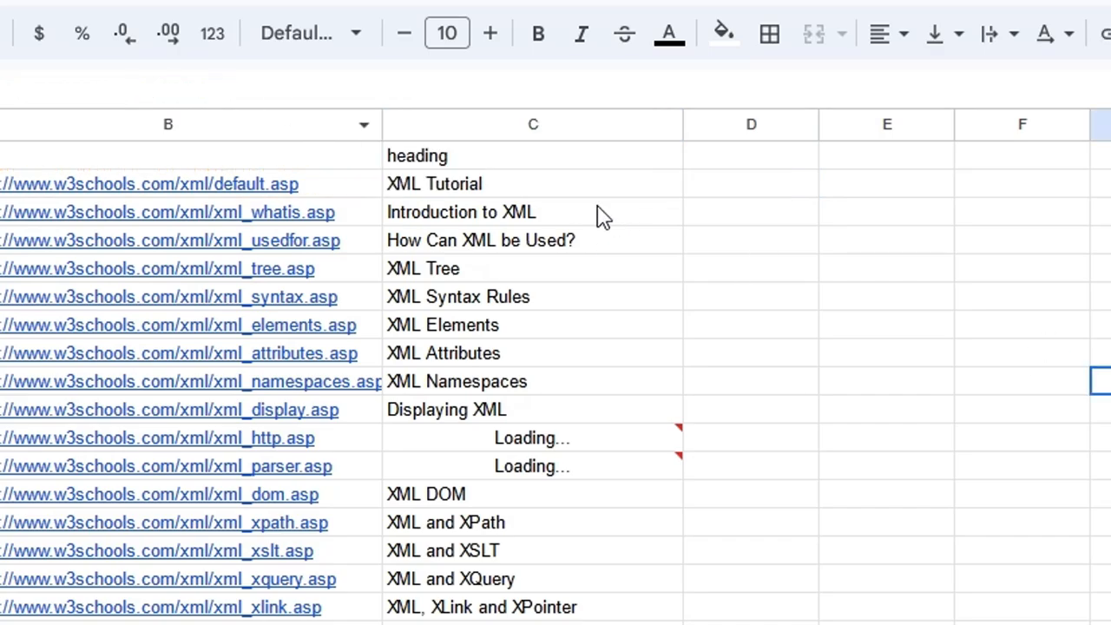
- Try the single-slash XPath query "/h1" in the IMPORTXML formula of cell C2
{"action": "left_click", "coordinate": [578, 191]}
{"action": "key", "text": "Return"}
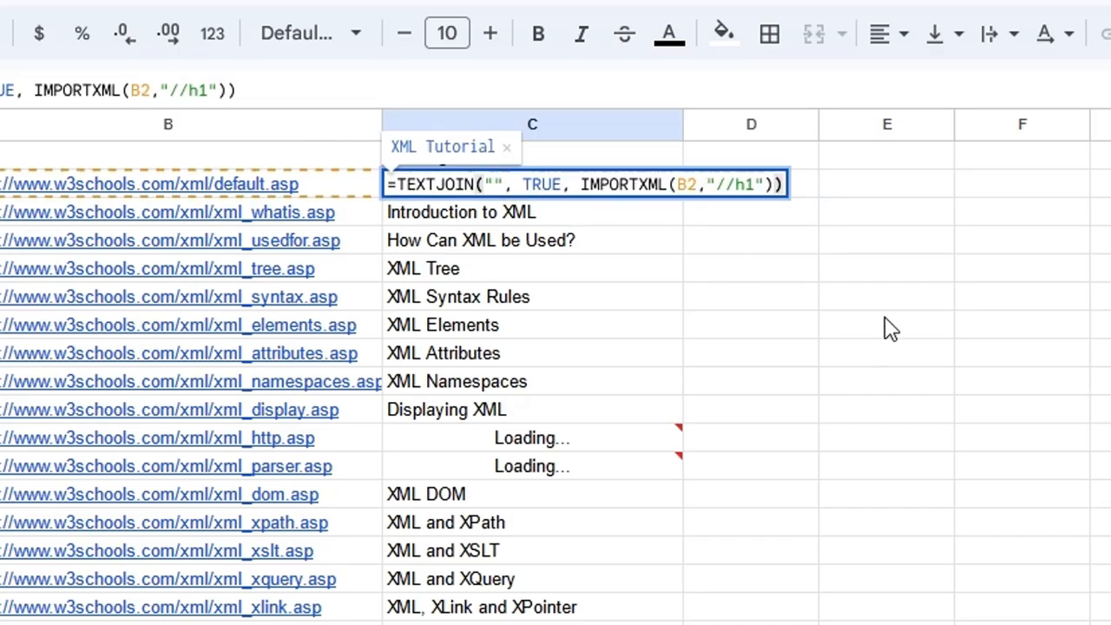
{"action": "left_click", "coordinate": [757, 184]}
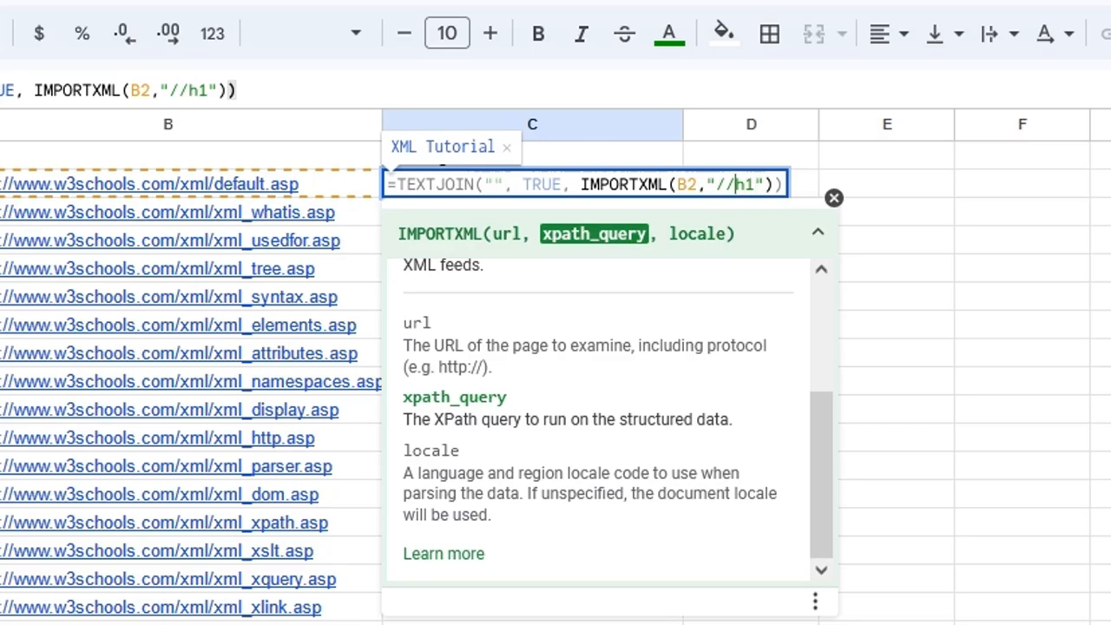
{"action": "key", "text": "shift+Left"}
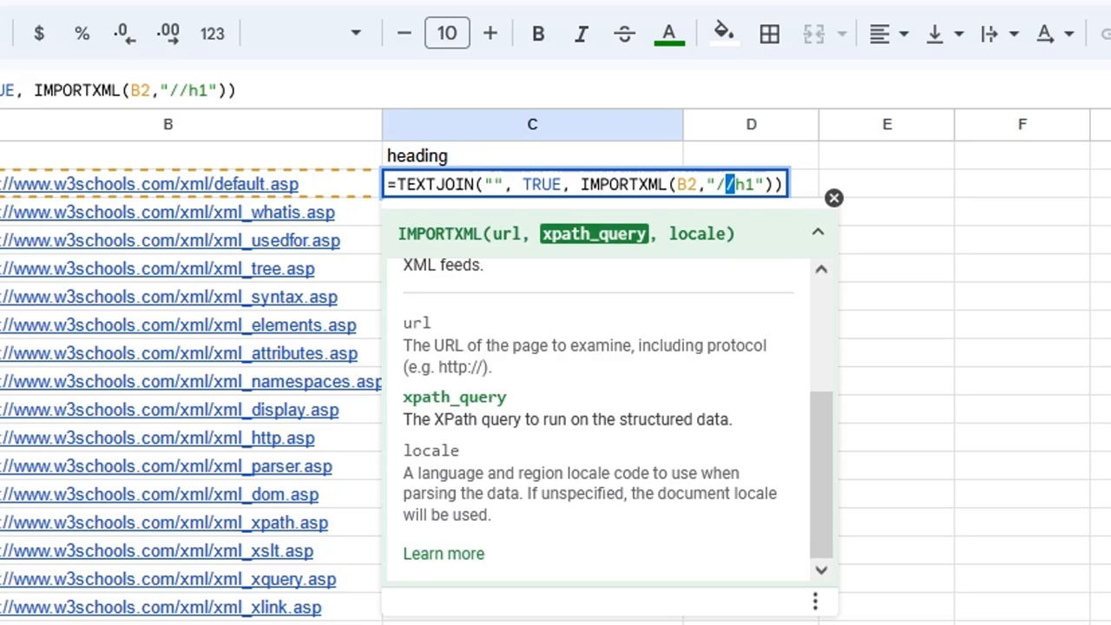
{"action": "key", "text": "BackSpace"}
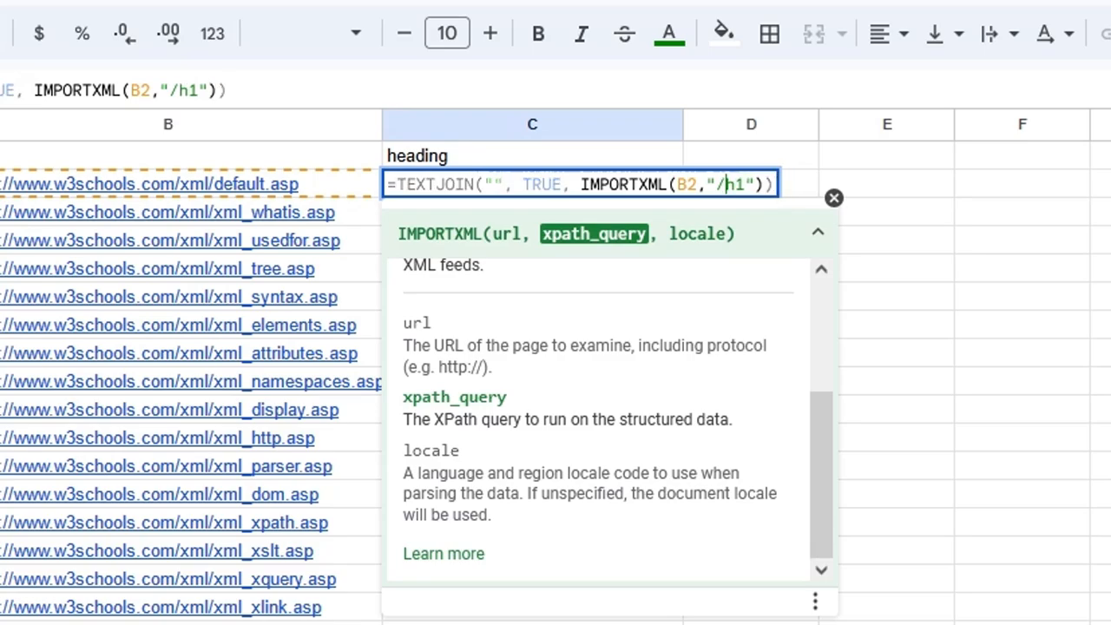
{"action": "key", "text": "Return"}
{"action": "key", "text": "Up"}
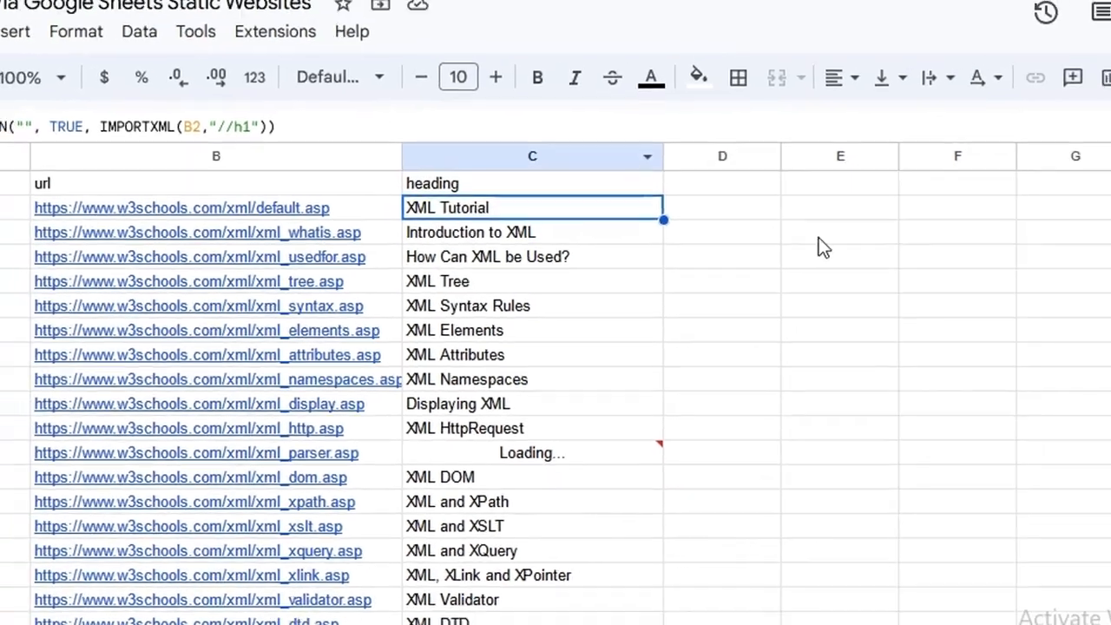
{"action": "key", "text": "Down"}
{"action": "key", "text": "Down"}
{"action": "key", "text": "Down"}
{"action": "key", "text": "Down"}
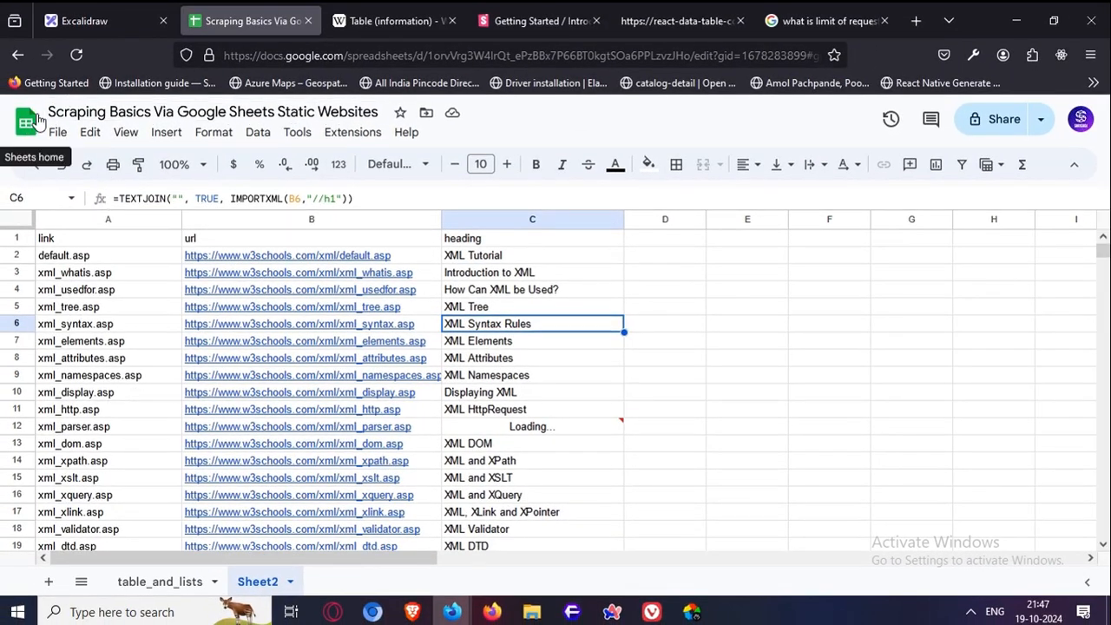
{"action": "left_click", "coordinate": [685, 325]}
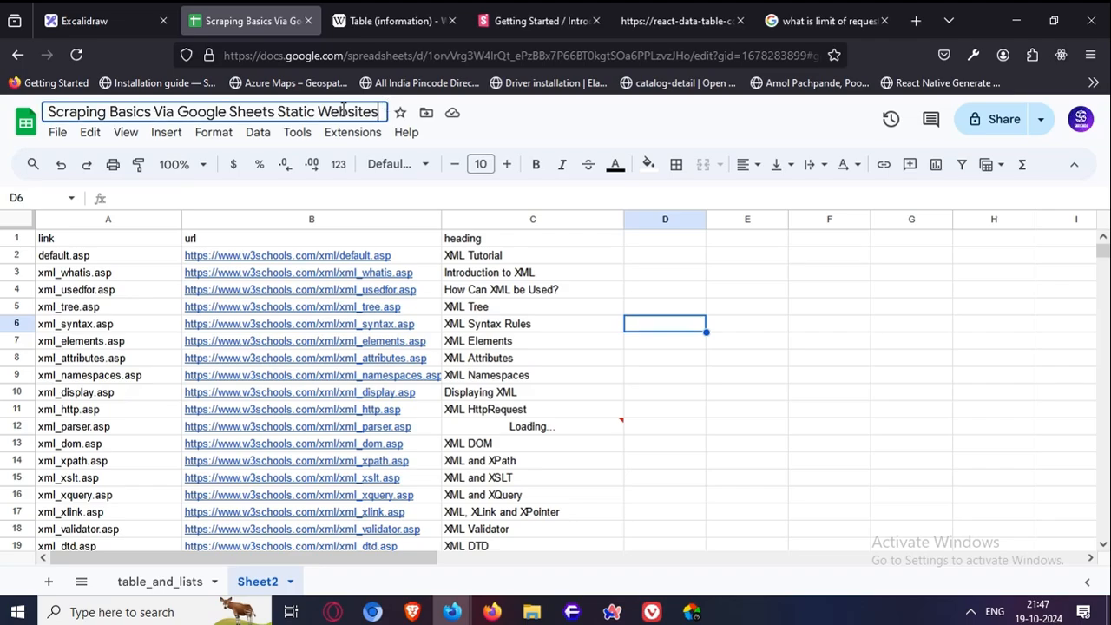
- Rename the spreadsheet as "Scraping Basics Via Google Sheets and XPATH"
{"action": "left_click", "coordinate": [316, 111]}
{"action": "key", "text": "shift+End"}
{"action": "key", "text": "BackSpace"}
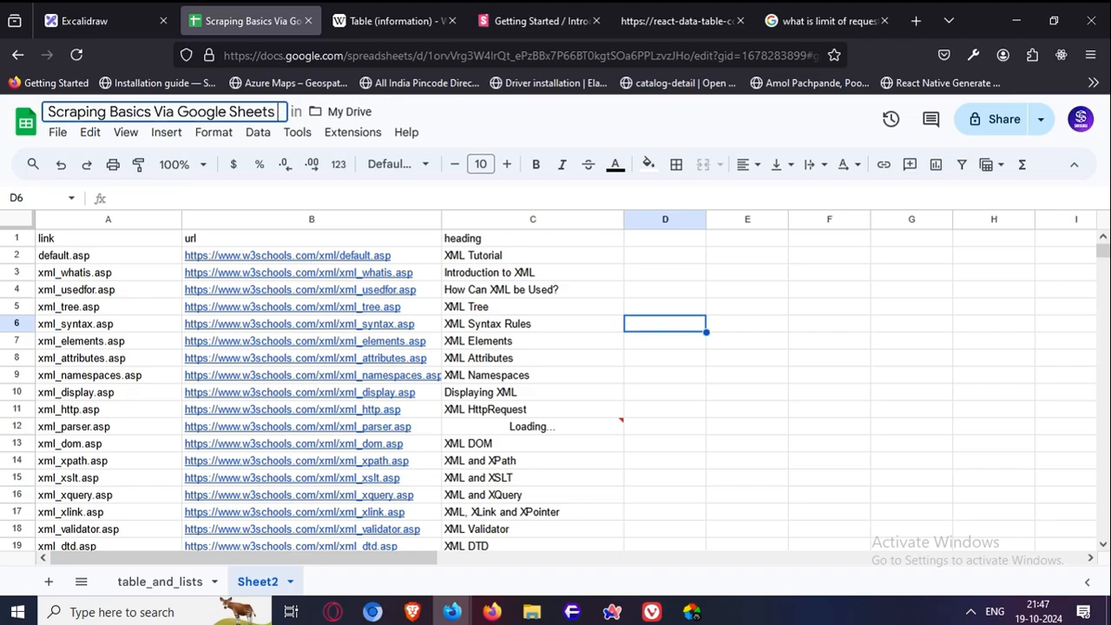
{"action": "type", "text": "and XPATH"}
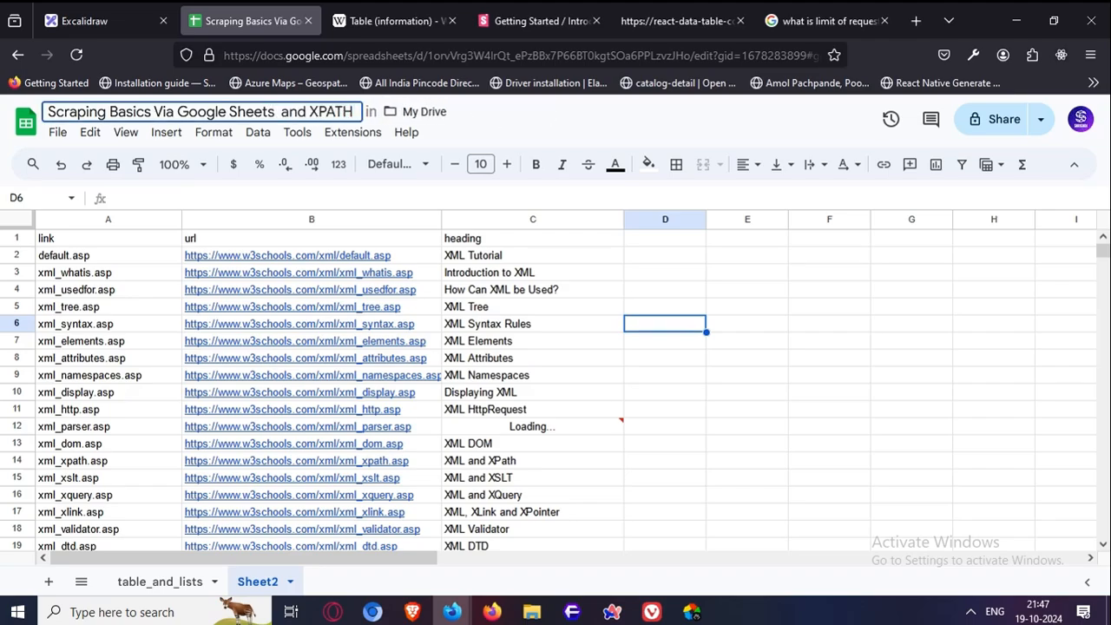
{"action": "left_click", "coordinate": [733, 291]}
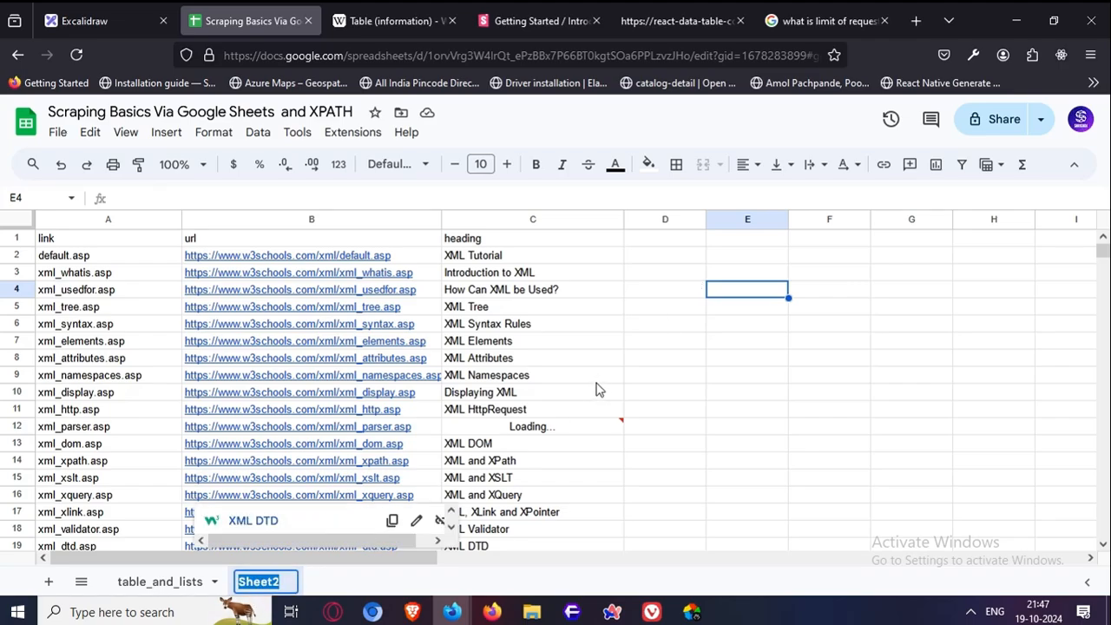
{"action": "key", "text": "Down"}
{"action": "key", "text": "Down"}
{"action": "key", "text": "Down"}
{"action": "left_click", "coordinate": [688, 287]}
{"action": "left_click", "coordinate": [583, 245]}
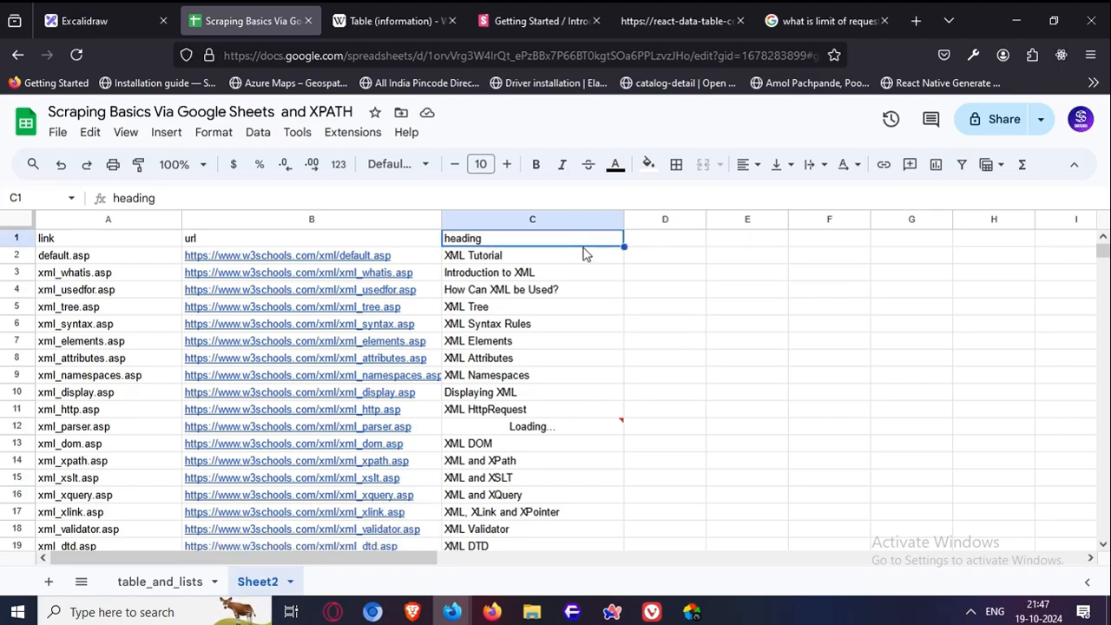